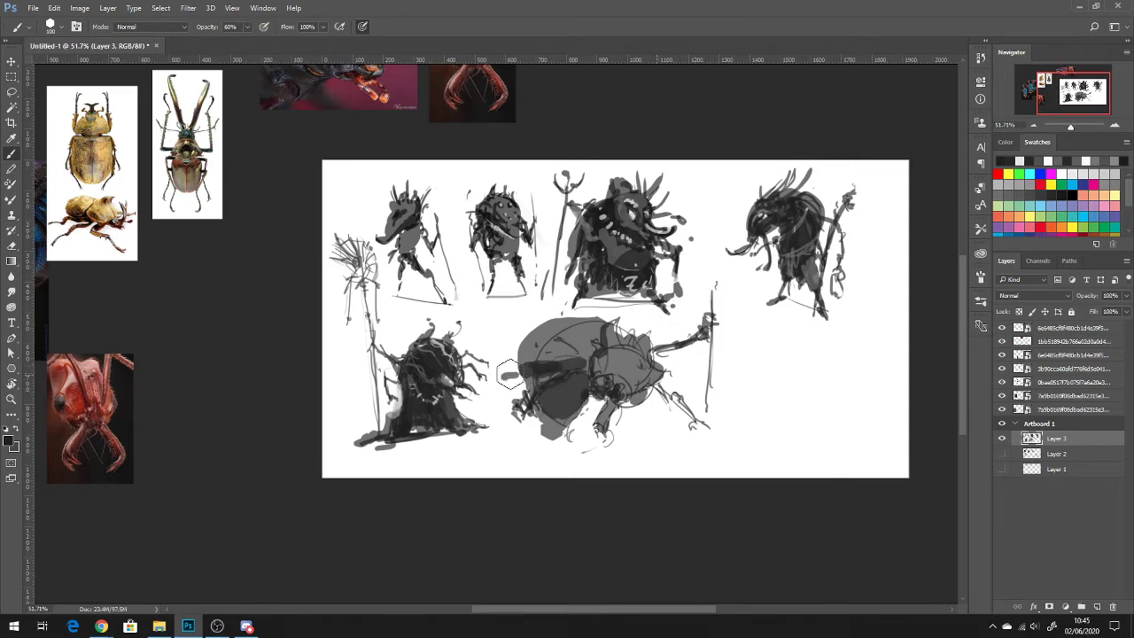
# Step: Paint thick grey legs and claws under the large crouching beetle creature and darken the rear edge of its shell
pyautogui.moveTo(638, 353)
pyautogui.mouseDown()
pyautogui.moveTo(611, 420)
pyautogui.moveTo(584, 423)
pyautogui.moveTo(641, 421)
pyautogui.moveTo(628, 402)
pyautogui.moveTo(646, 421)
pyautogui.moveTo(678, 434)
pyautogui.mouseUp()
pyautogui.moveTo(571, 417)
pyautogui.mouseDown()
pyautogui.moveTo(561, 442)
pyautogui.moveTo(545, 441)
pyautogui.mouseUp()
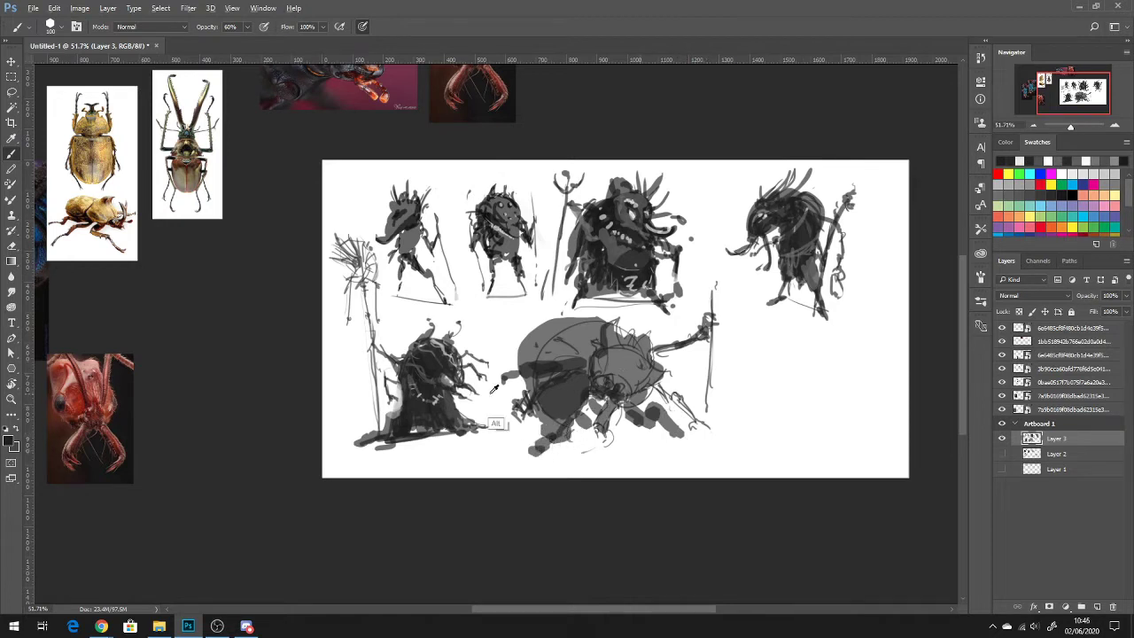
pyautogui.keyDown('alt'); pyautogui.click(434, 379); pyautogui.keyUp('alt')
pyautogui.moveTo(554, 396)
pyautogui.mouseDown()
pyautogui.moveTo(544, 435)
pyautogui.moveTo(550, 413)
pyautogui.moveTo(524, 453)
pyautogui.moveTo(549, 448)
pyautogui.moveTo(513, 454)
pyautogui.moveTo(518, 437)
pyautogui.moveTo(501, 450)
pyautogui.moveTo(521, 434)
pyautogui.moveTo(654, 416)
pyautogui.moveTo(636, 414)
pyautogui.moveTo(659, 414)
pyautogui.moveTo(683, 438)
pyautogui.moveTo(681, 403)
pyautogui.moveTo(658, 390)
pyautogui.moveTo(719, 433)
pyautogui.moveTo(705, 426)
pyautogui.moveTo(706, 438)
pyautogui.moveTo(691, 397)
pyautogui.mouseUp()
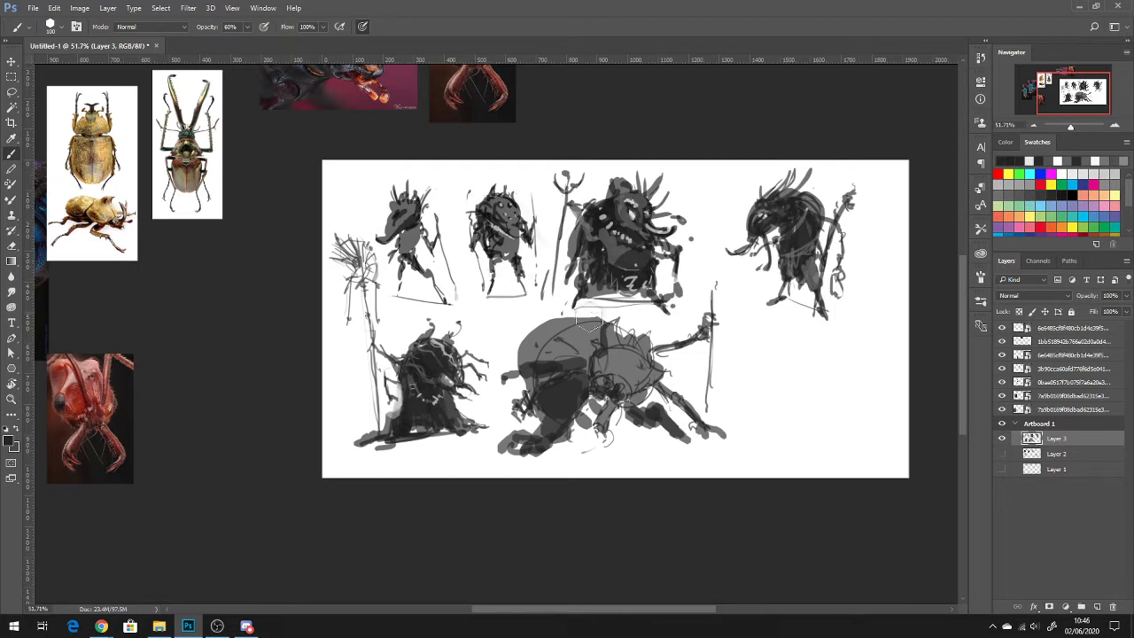
pyautogui.moveTo(538, 351)
pyautogui.mouseDown()
pyautogui.moveTo(536, 337)
pyautogui.moveTo(567, 350)
pyautogui.moveTo(516, 352)
pyautogui.mouseUp()
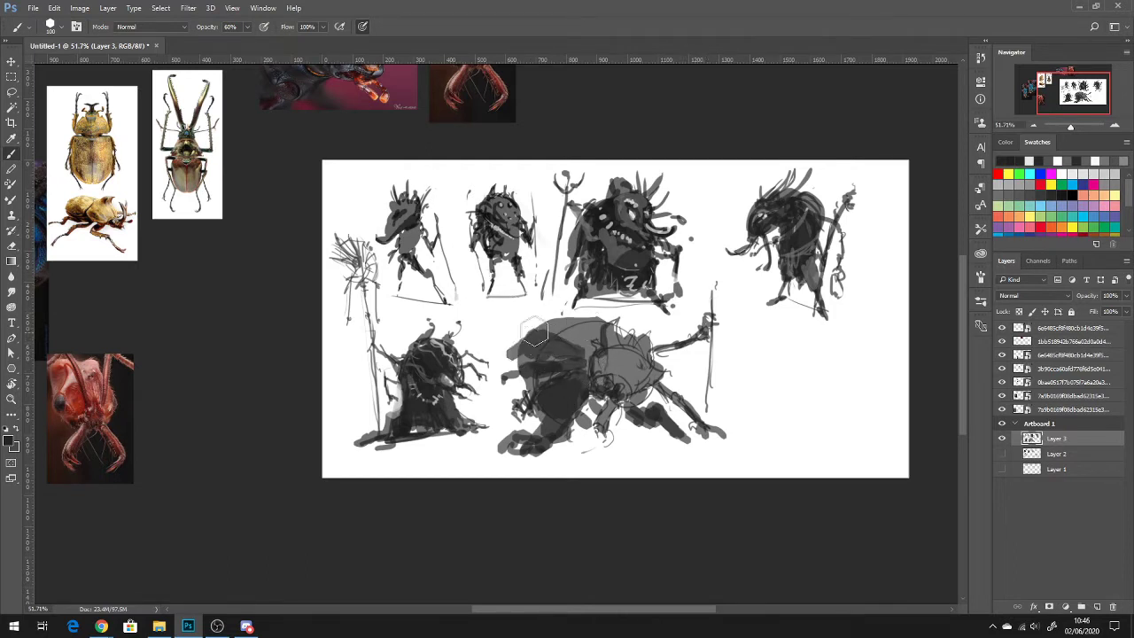
# Step: Paint a pale face patch on the crouching creature with sampled white, and thin light lines across its shell with a smaller brush
pyautogui.keyDown('alt'); pyautogui.click(541, 276); pyautogui.keyUp('alt')
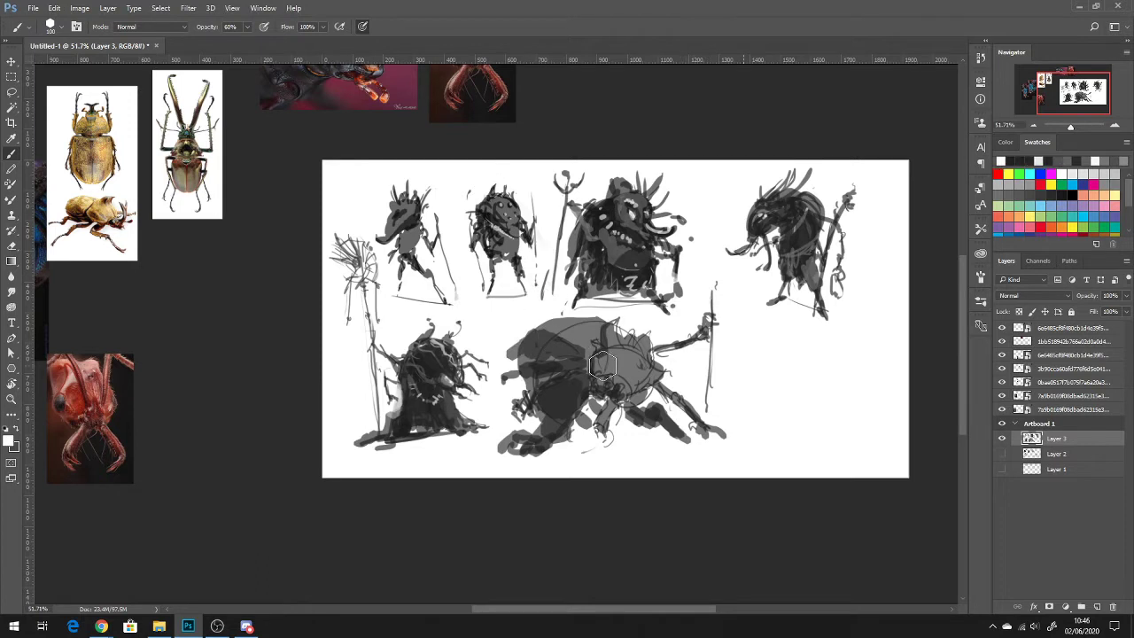
pyautogui.moveTo(601, 361)
pyautogui.mouseDown()
pyautogui.moveTo(609, 403)
pyautogui.moveTo(576, 383)
pyautogui.moveTo(603, 424)
pyautogui.mouseUp()
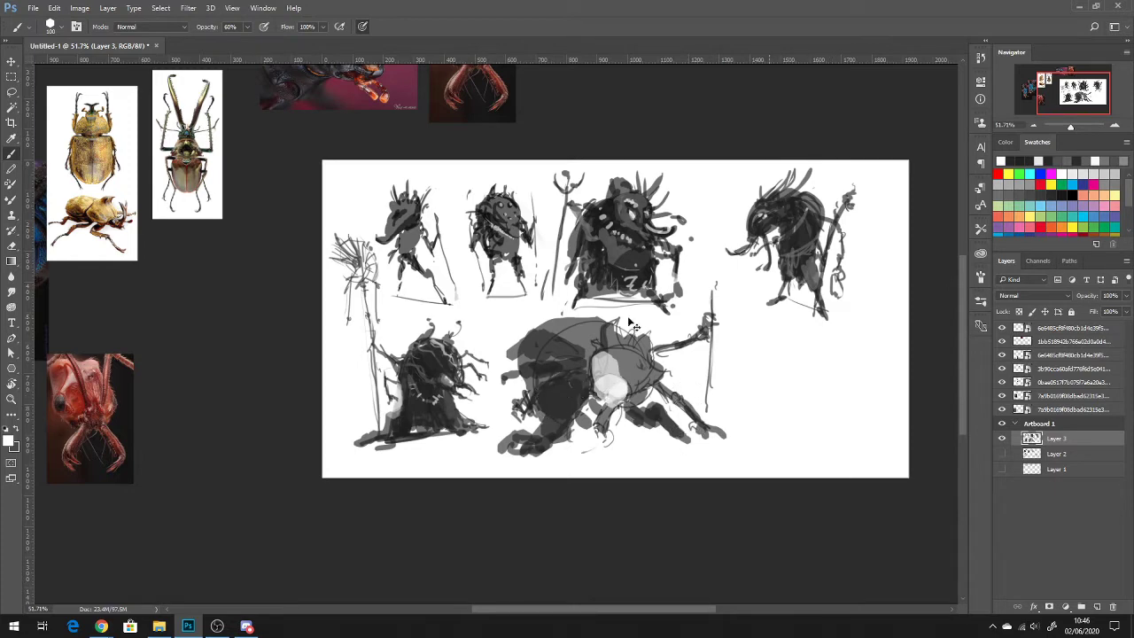
pyautogui.hotkey('ctrl', '-')
pyautogui.hotkey('ctrl', '-')
pyautogui.hotkey('ctrl', '-')
pyautogui.hotkey('ctrl', '-')
pyautogui.hotkey('ctrl', '-')
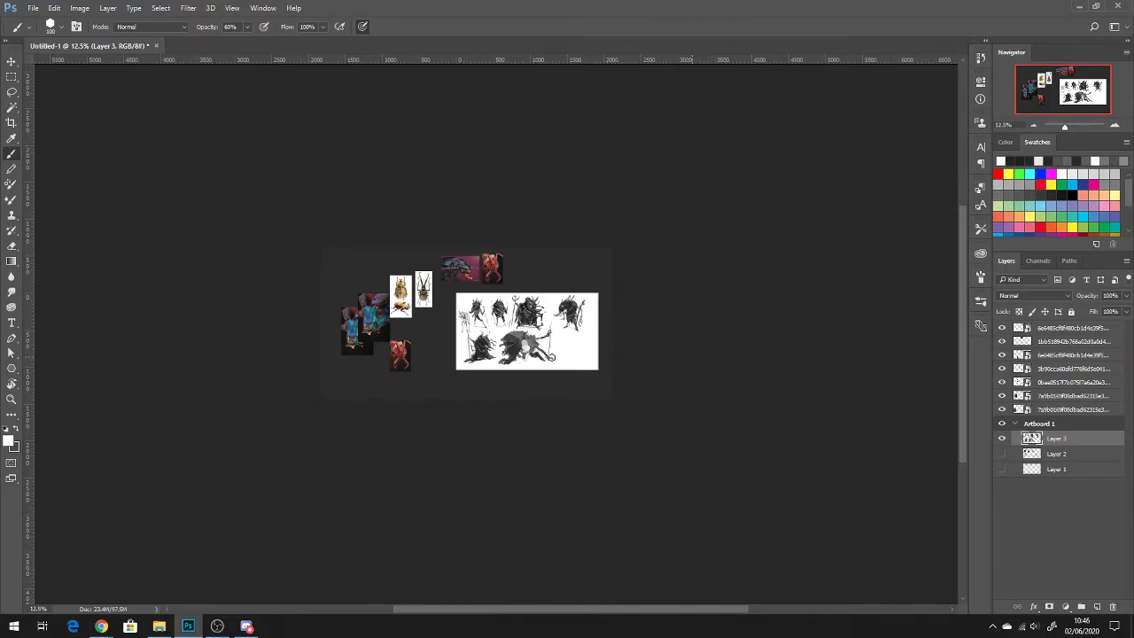
pyautogui.scroll(5, 507, 315)
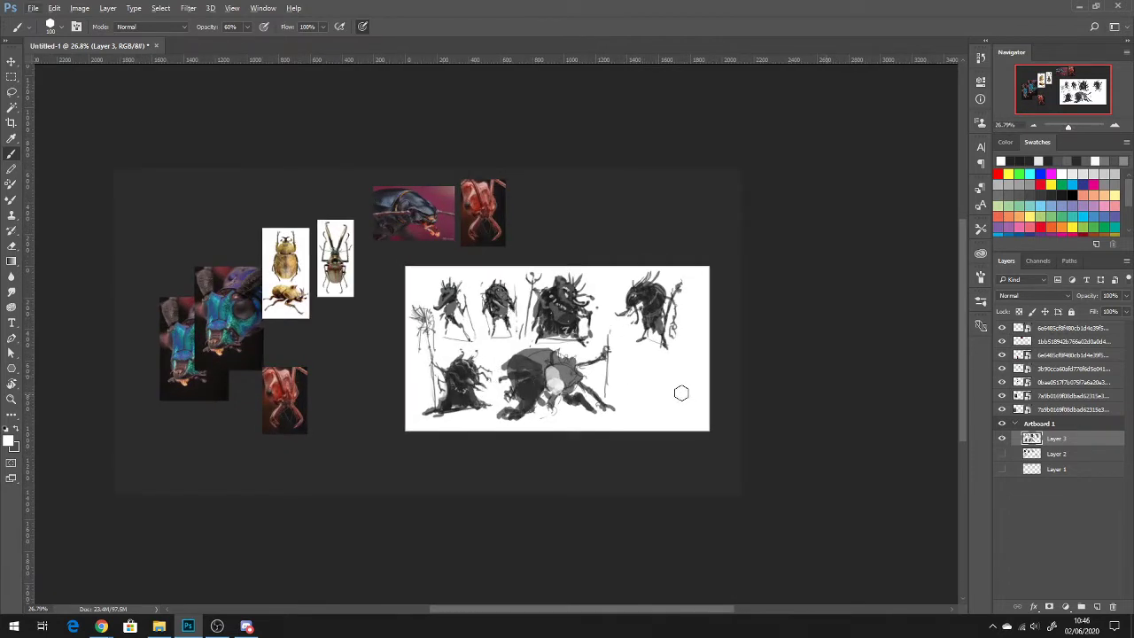
pyautogui.press('[')
pyautogui.press('[')
pyautogui.press('[')
pyautogui.press('[')
pyautogui.press('[')
pyautogui.moveTo(541, 377)
pyautogui.mouseDown()
pyautogui.moveTo(508, 395)
pyautogui.moveTo(539, 374)
pyautogui.moveTo(499, 381)
pyautogui.moveTo(511, 372)
pyautogui.moveTo(543, 373)
pyautogui.moveTo(519, 357)
pyautogui.moveTo(493, 367)
pyautogui.moveTo(547, 354)
pyautogui.mouseUp()
# Step: Paint dark detail into the crouching creature's face and draw a small arrow beside its raised arm
pyautogui.keyDown('alt'); pyautogui.click(535, 416); pyautogui.keyUp('alt')
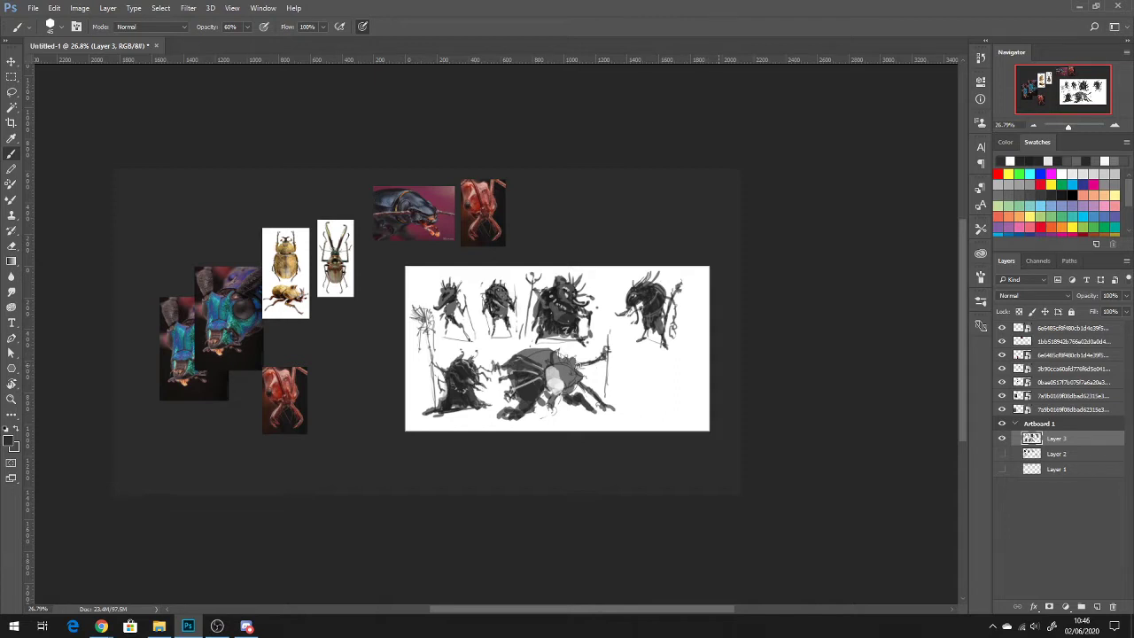
pyautogui.moveTo(553, 376); pyautogui.dragTo(550, 378)
pyautogui.moveTo(495, 347); pyautogui.dragTo(506, 346)
pyautogui.hotkey('ctrl', 'alt', 'z')
pyautogui.keyDown('alt'); pyautogui.click(558, 417); pyautogui.keyUp('alt')
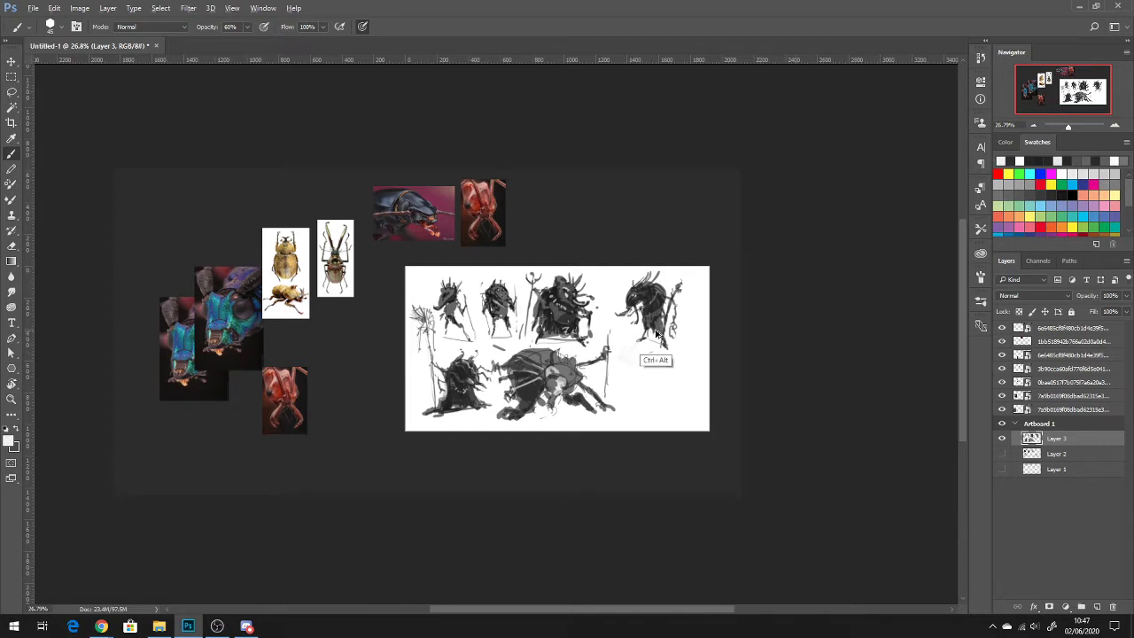
pyautogui.keyDown('alt'); pyautogui.click(622, 356); pyautogui.keyUp('alt')
pyautogui.moveTo(630, 347); pyautogui.dragTo(620, 360)
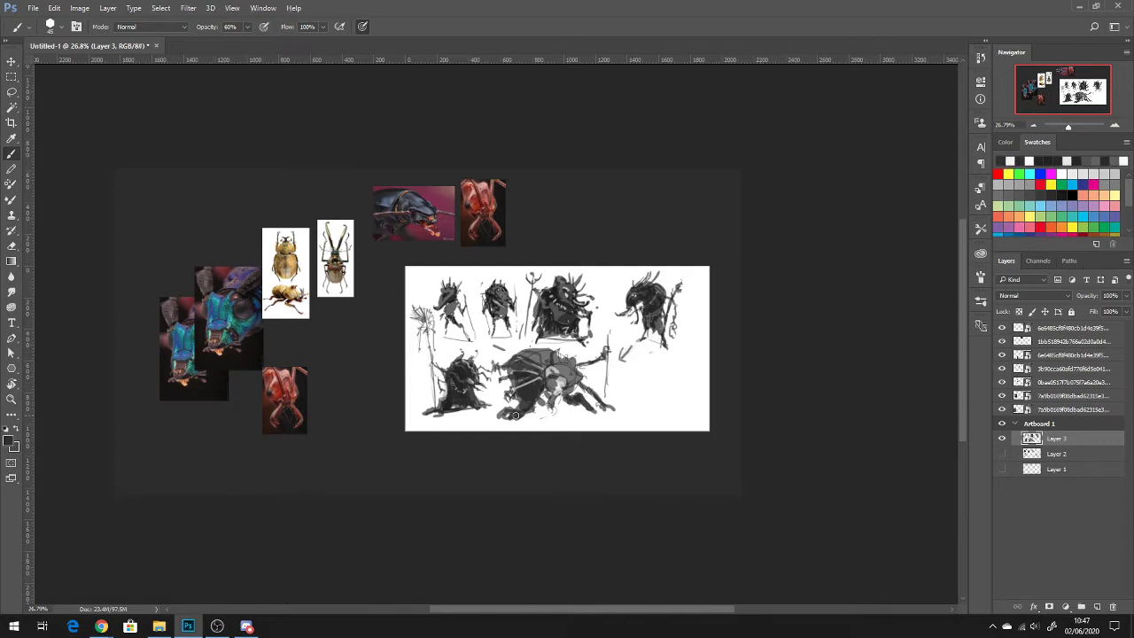
# Step: Draw a ground line under the crouching creature and add dark strokes to its shell, face and front leg
pyautogui.moveTo(514, 416); pyautogui.dragTo(599, 412)
pyautogui.moveTo(513, 382)
pyautogui.mouseDown()
pyautogui.moveTo(543, 352)
pyautogui.moveTo(562, 353)
pyautogui.moveTo(557, 365)
pyautogui.mouseUp()
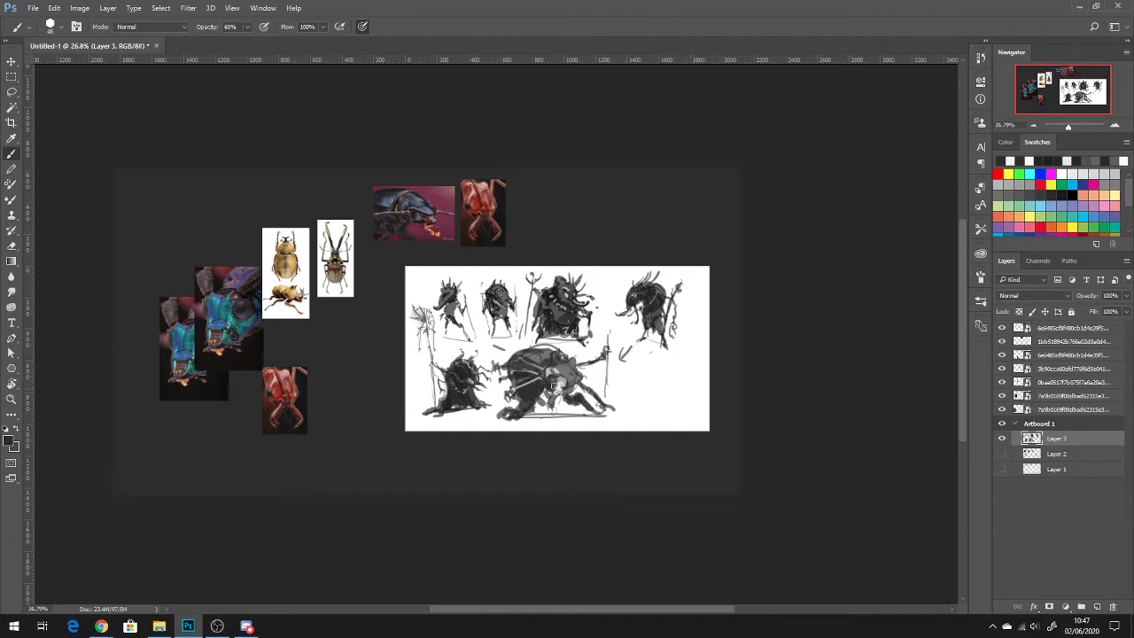
pyautogui.moveTo(552, 386)
pyautogui.mouseDown()
pyautogui.moveTo(542, 401)
pyautogui.moveTo(557, 391)
pyautogui.moveTo(558, 404)
pyautogui.mouseUp()
pyautogui.moveTo(572, 383); pyautogui.dragTo(585, 375)
pyautogui.moveTo(568, 355)
pyautogui.mouseDown()
pyautogui.moveTo(583, 353)
pyautogui.moveTo(559, 346)
pyautogui.moveTo(578, 353)
pyautogui.moveTo(545, 370)
pyautogui.mouseUp()
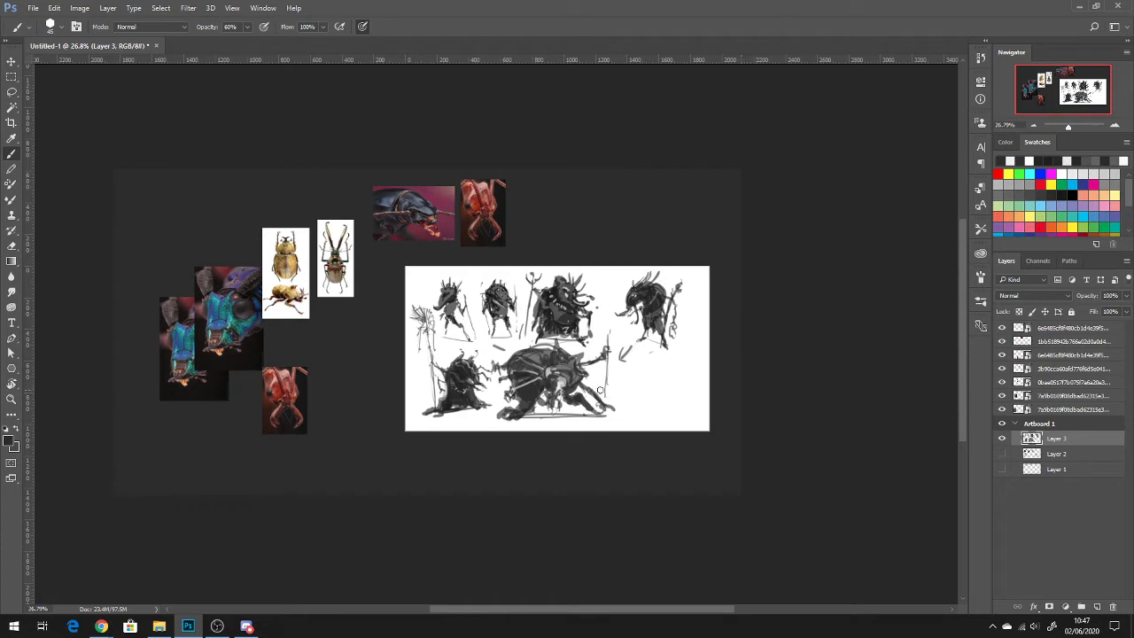
# Step: Lasso the crouching creature and scale it down to about 77%
pyautogui.press('l')
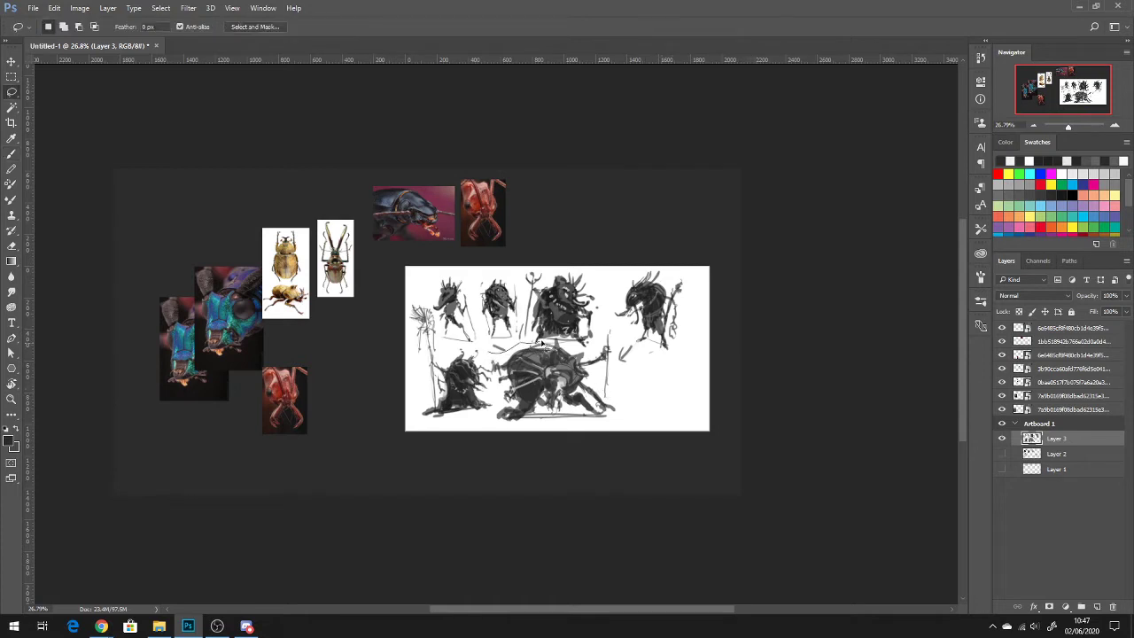
pyautogui.moveTo(571, 348)
pyautogui.mouseDown()
pyautogui.moveTo(620, 350)
pyautogui.moveTo(634, 394)
pyautogui.moveTo(577, 431)
pyautogui.moveTo(492, 428)
pyautogui.moveTo(498, 346)
pyautogui.mouseUp()
pyautogui.hotkey('ctrl', 't')
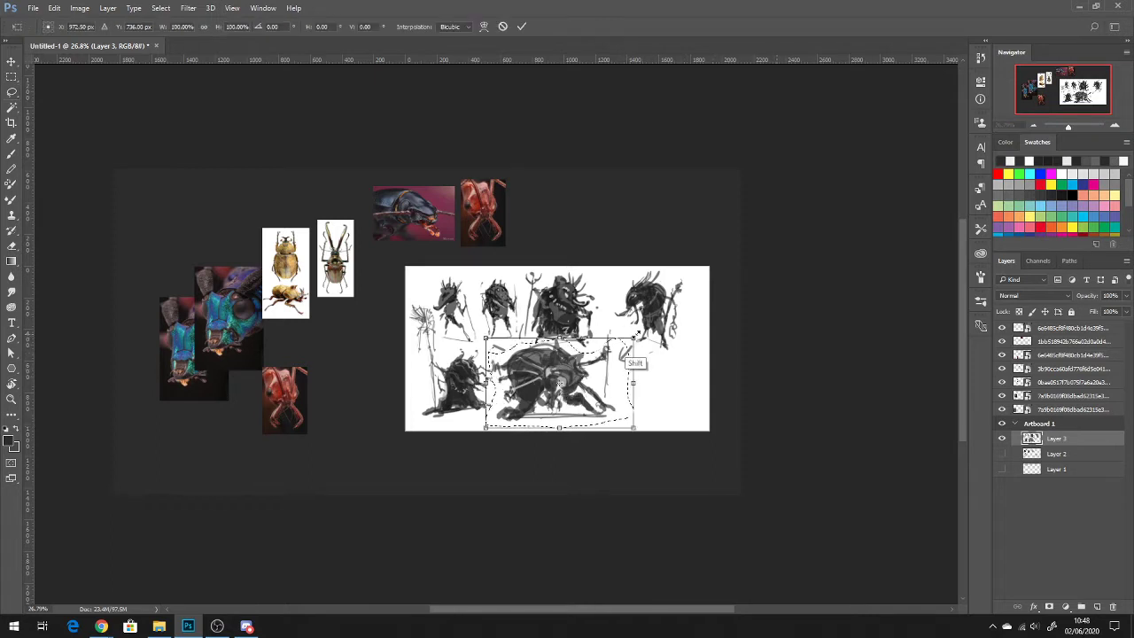
pyautogui.moveTo(635, 336)
pyautogui.mouseDown()
pyautogui.moveTo(599, 364)
pyautogui.moveTo(612, 357)
pyautogui.mouseUp()
pyautogui.moveTo(557, 384)
pyautogui.mouseDown()
pyautogui.moveTo(647, 373)
pyautogui.moveTo(646, 350)
pyautogui.moveTo(643, 359)
pyautogui.mouseUp()
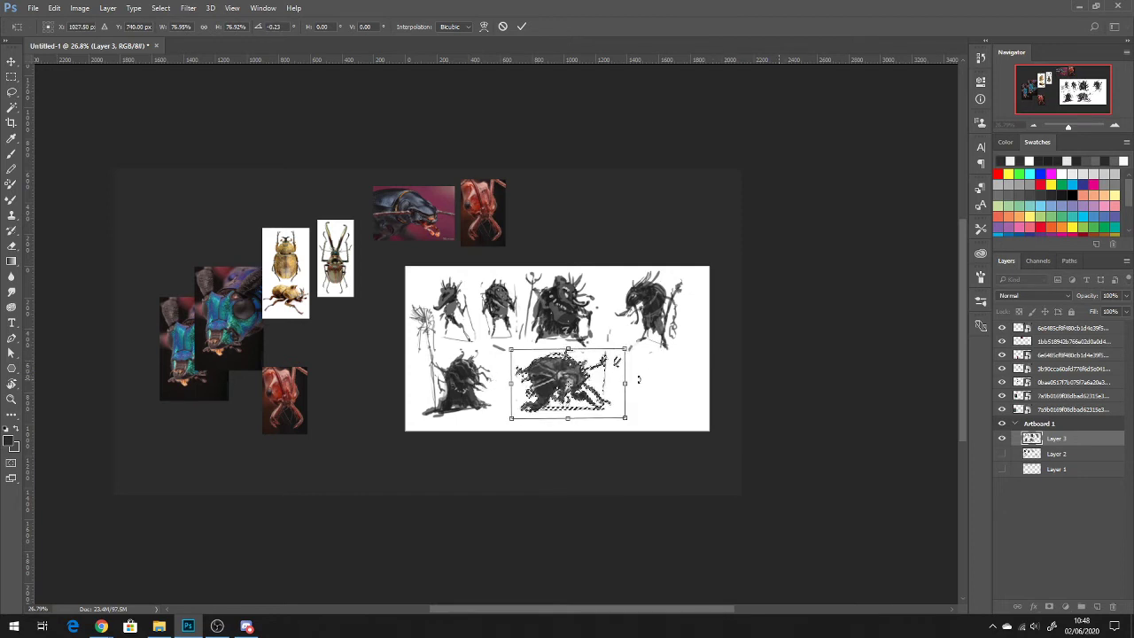
pyautogui.press('Return')
pyautogui.hotkey('ctrl', 'd')
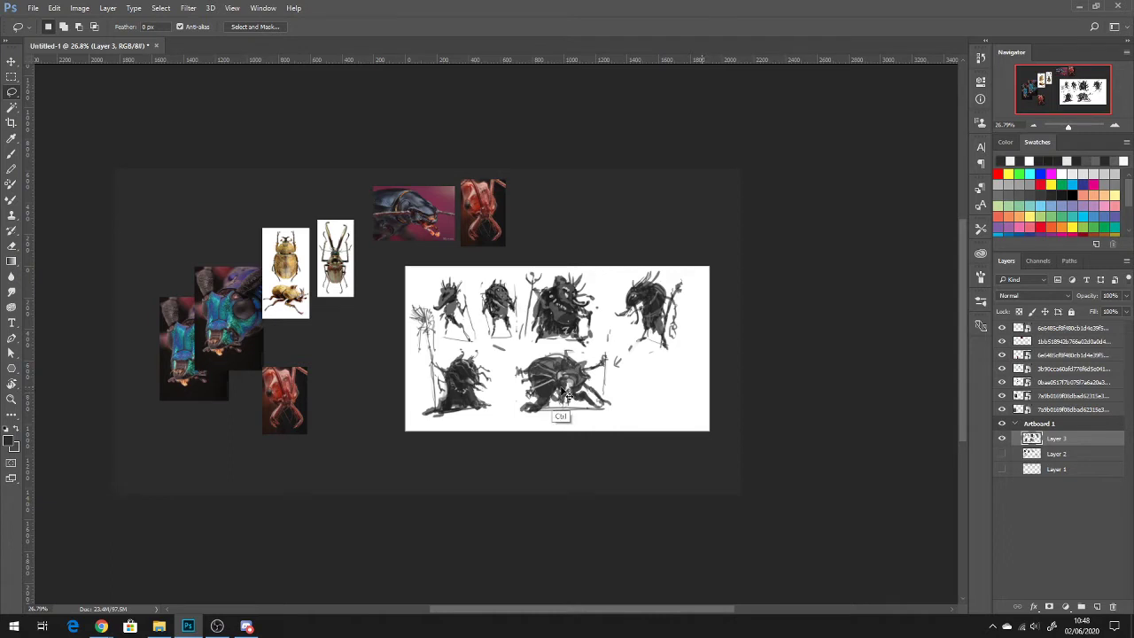
# Step: Move the scaled creature slightly left toward the hunched figure and clear the selection
pyautogui.moveTo(574, 401)
pyautogui.mouseDown()
pyautogui.moveTo(563, 413)
pyautogui.moveTo(556, 384)
pyautogui.mouseUp()
pyautogui.press('v')
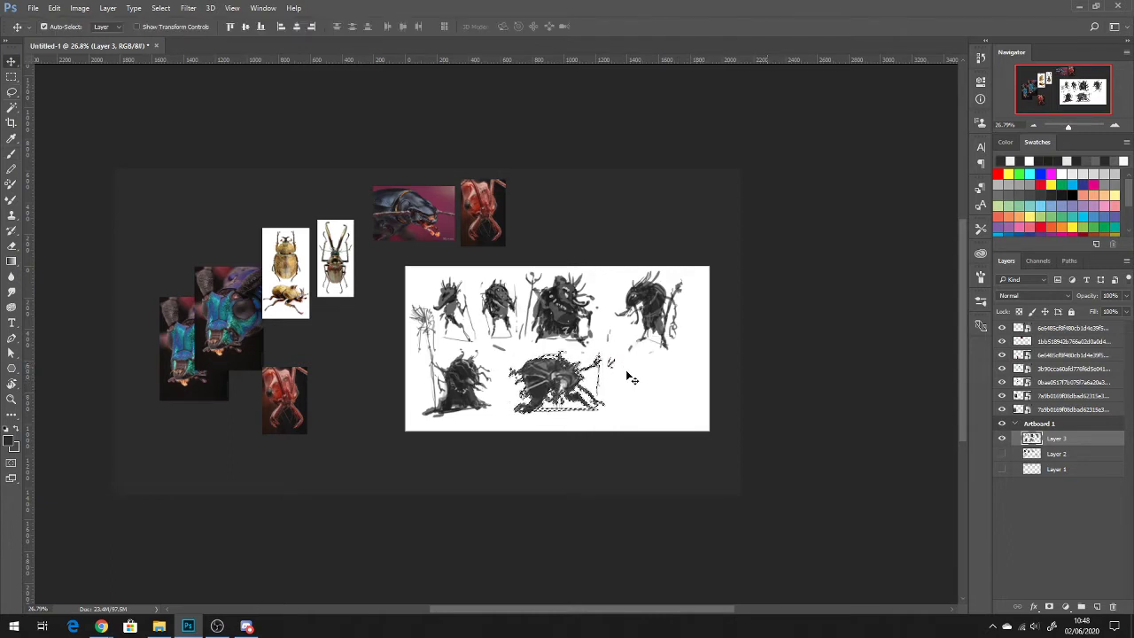
pyautogui.press('ctrl')
pyautogui.hotkey('ctrl', 'd')
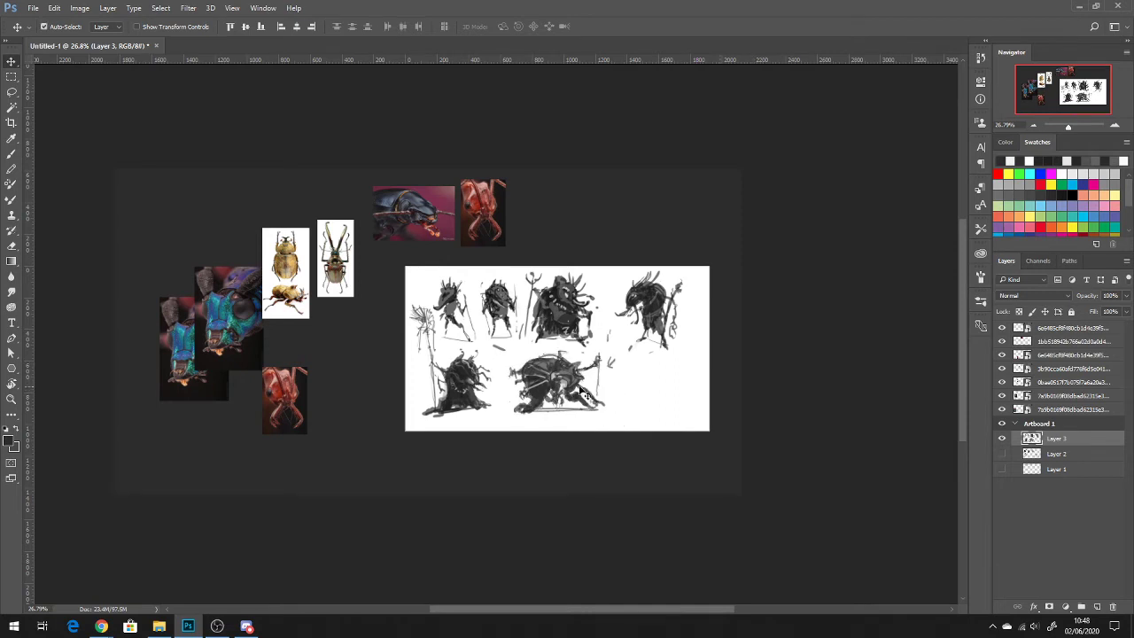
# Step: Paint a small standing figure beside the crouching creature, and add spikes and grey shading to the creature's shell and head
pyautogui.press('b')
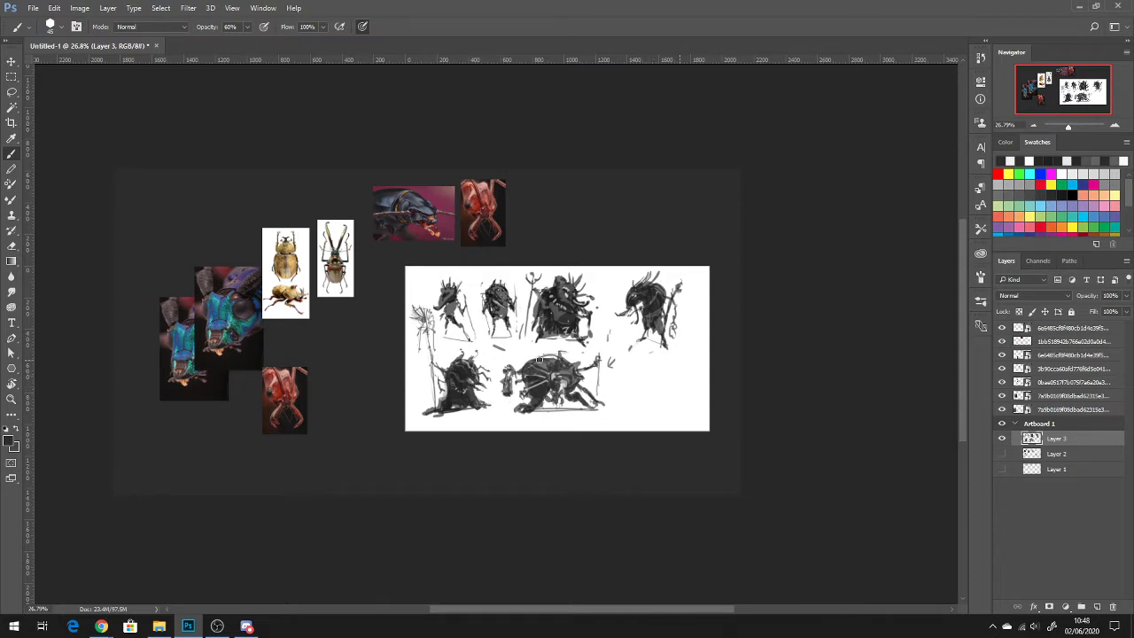
pyautogui.moveTo(527, 348)
pyautogui.mouseDown()
pyautogui.moveTo(534, 360)
pyautogui.moveTo(589, 361)
pyautogui.moveTo(560, 376)
pyautogui.mouseUp()
pyautogui.keyDown('alt'); pyautogui.click(558, 372); pyautogui.keyUp('alt')
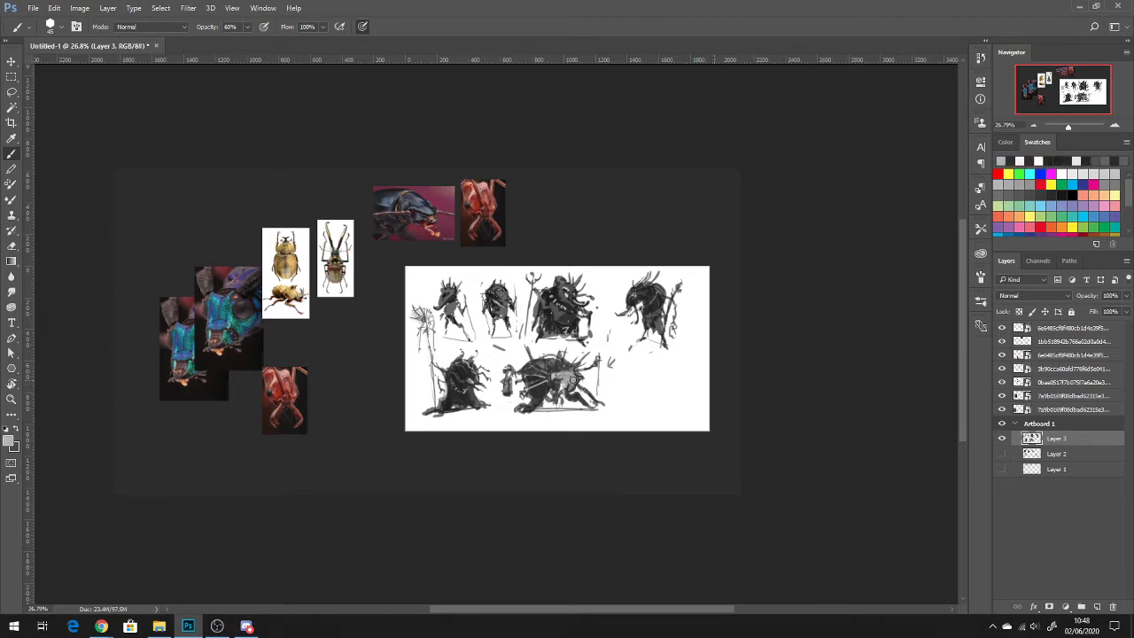
pyautogui.keyDown('alt'); pyautogui.click(546, 367); pyautogui.keyUp('alt')
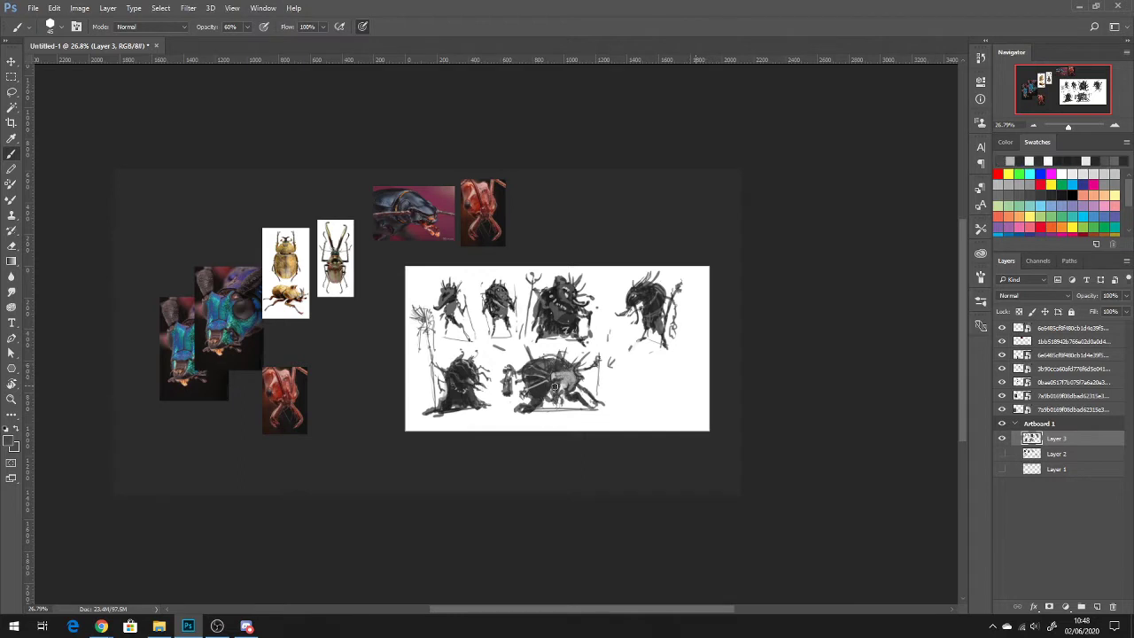
pyautogui.keyDown('alt'); pyautogui.click(540, 389); pyautogui.keyUp('alt')
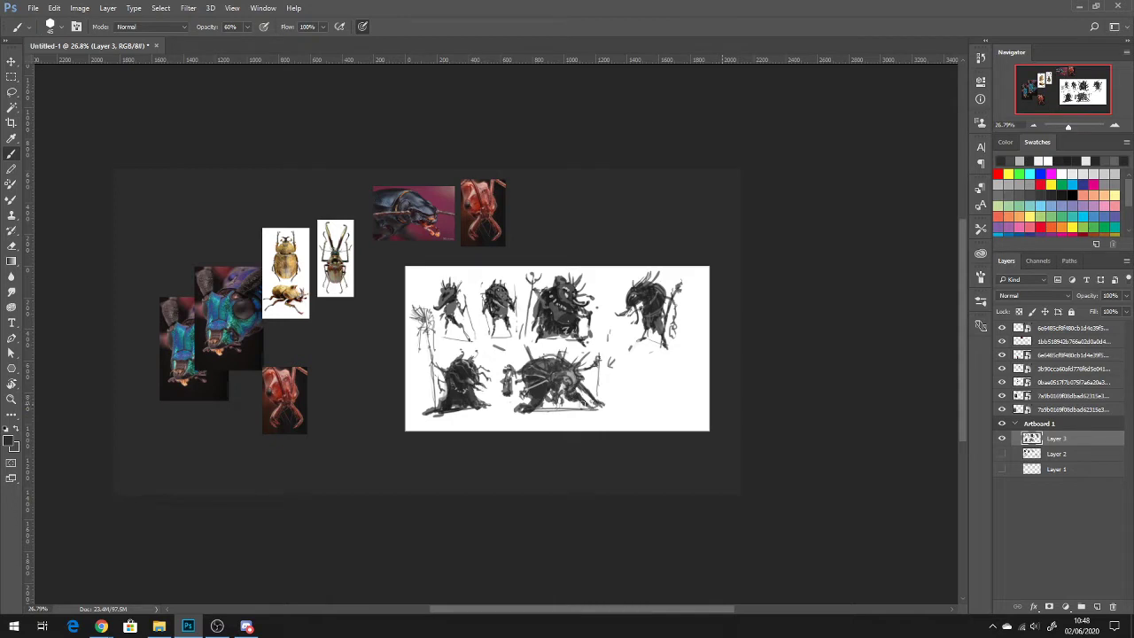
# Step: Erase into the crouching creature's underside and rear foot, and repaint dark details around the body
pyautogui.press('e')
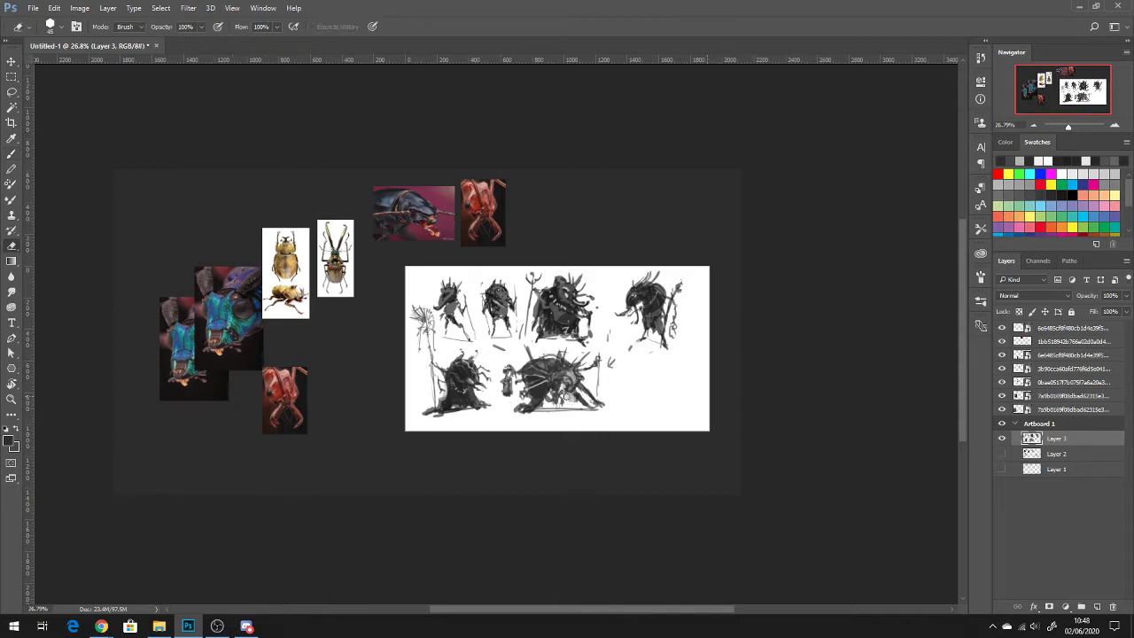
pyautogui.moveTo(575, 399)
pyautogui.mouseDown()
pyautogui.moveTo(580, 389)
pyautogui.moveTo(542, 393)
pyautogui.mouseUp()
pyautogui.moveTo(536, 407); pyautogui.dragTo(519, 412)
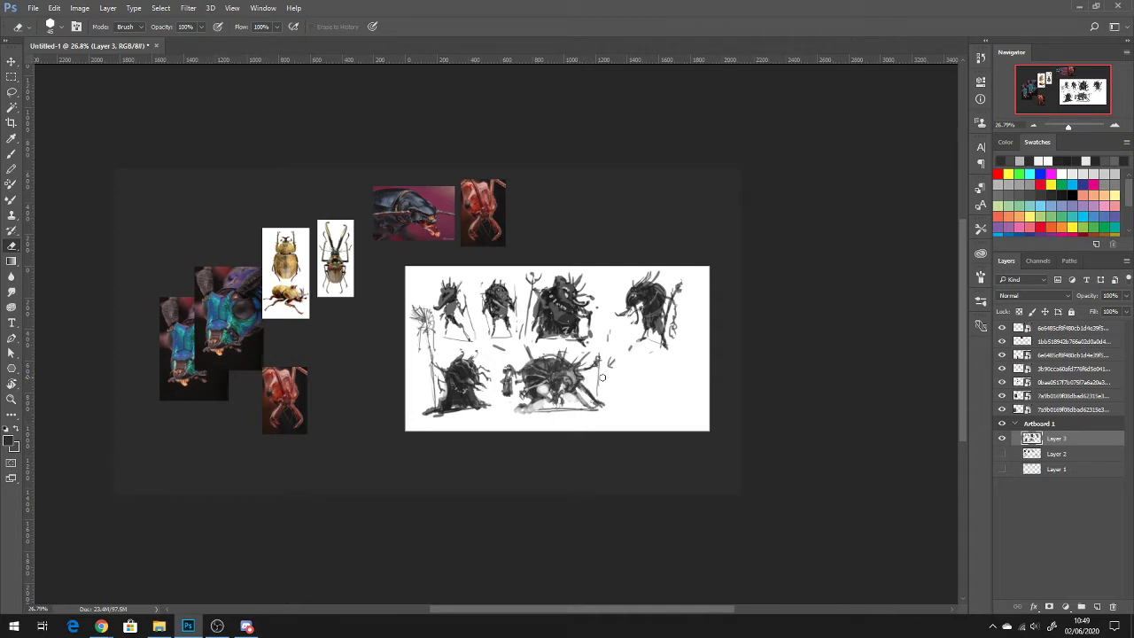
pyautogui.press('b')
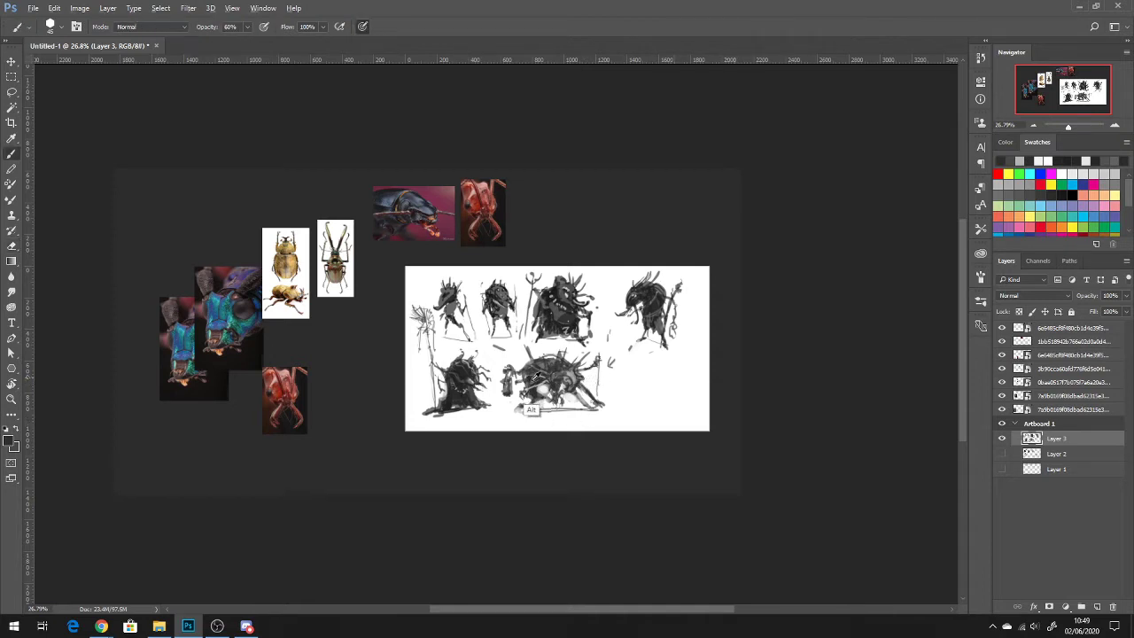
pyautogui.click(531, 409)
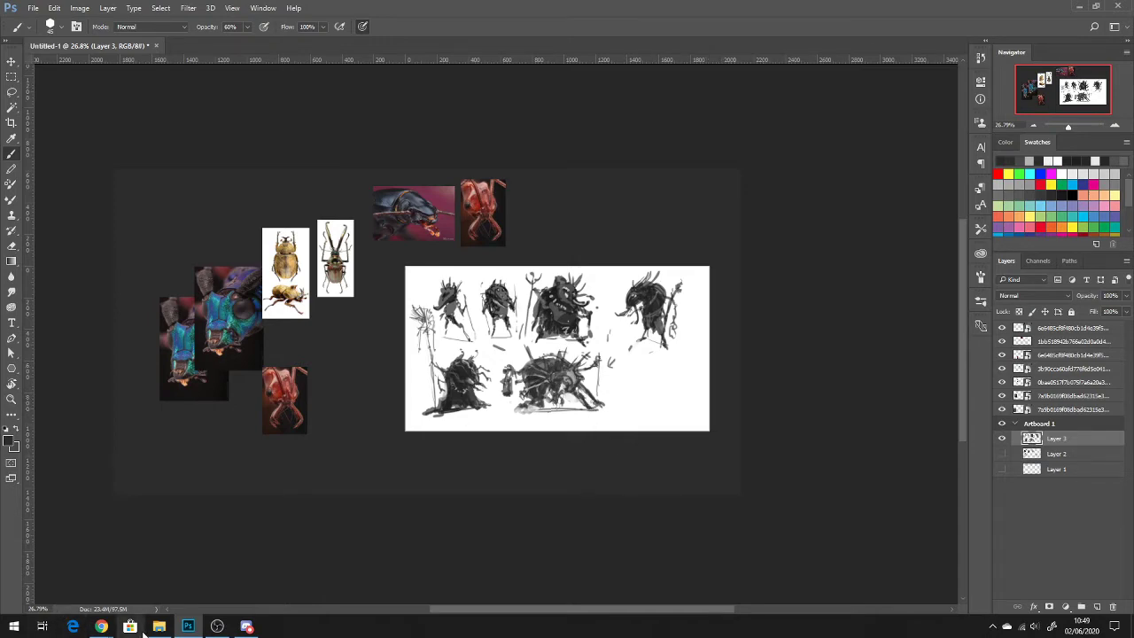
# Step: Switch to File Explorer and view the silhouette sheet Sil_Voyager 02.jpg
pyautogui.click(159, 626)
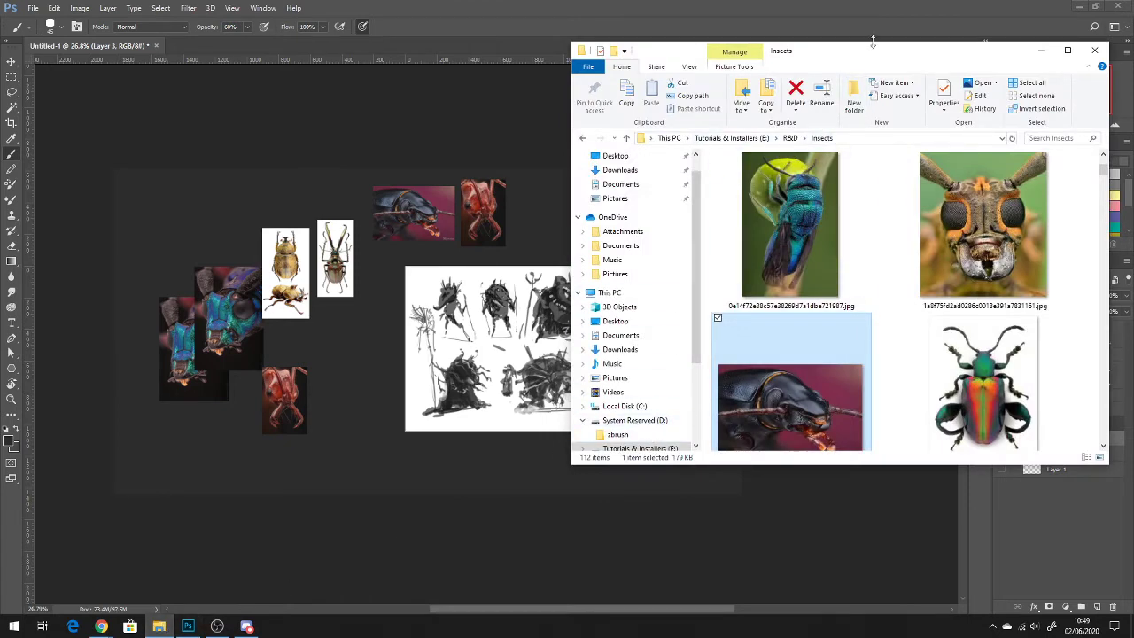
pyautogui.moveTo(864, 50); pyautogui.dragTo(1133, 107)
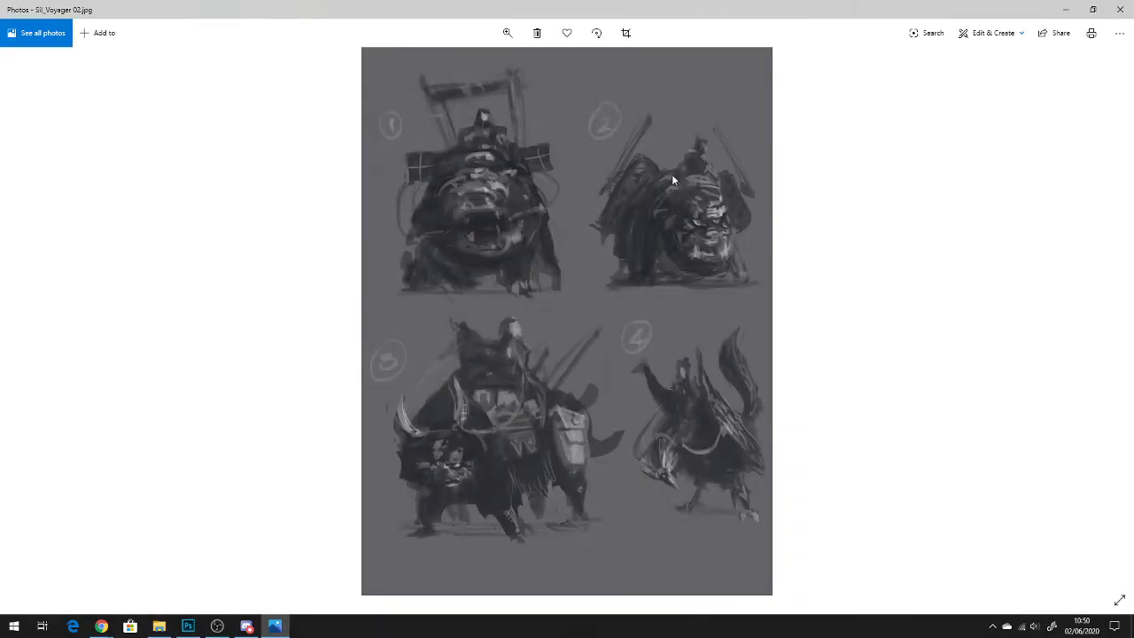
pyautogui.click(1120, 9)
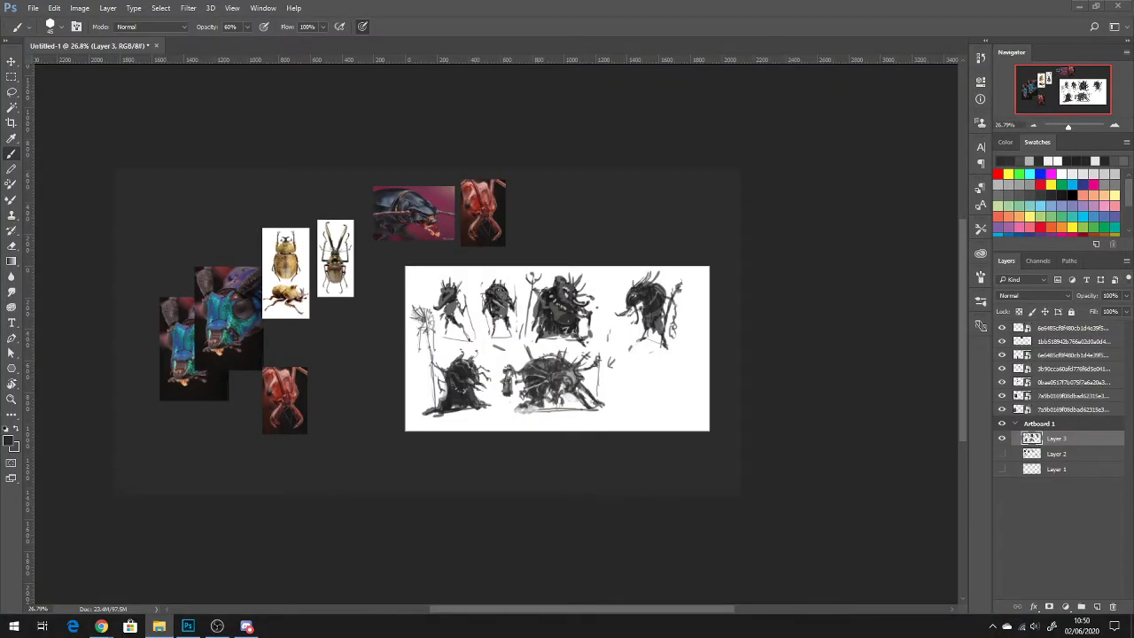
# Step: Place the Sil_Voyager 02 sheet in the Photoshop document and move it to the artboard's left edge
pyautogui.moveTo(1065, 235); pyautogui.dragTo(904, 183)
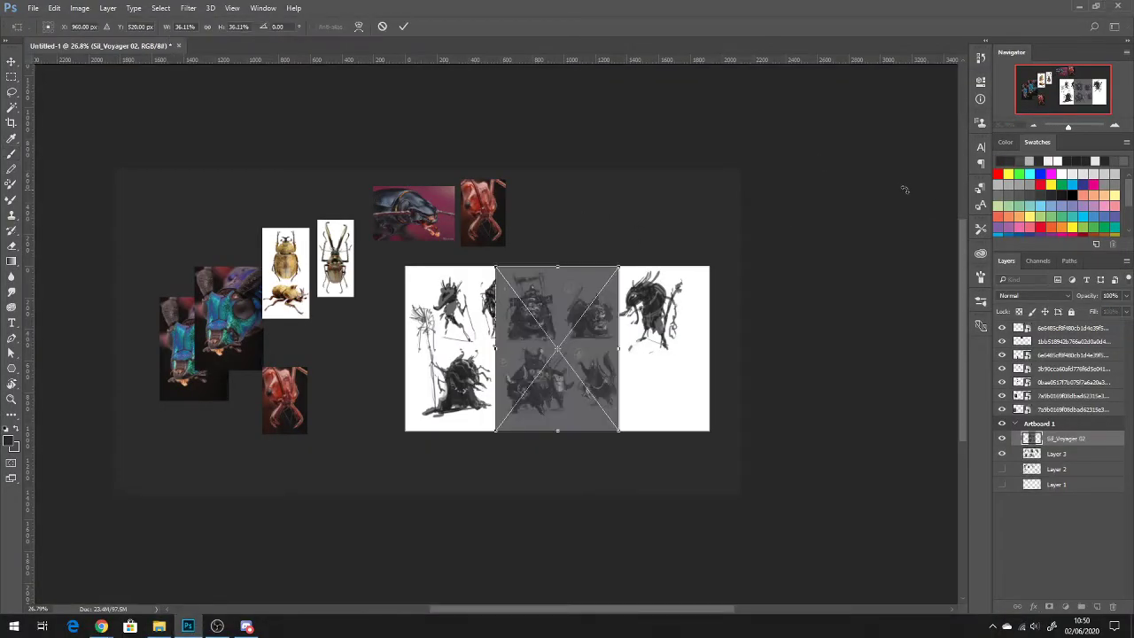
pyautogui.press('b')
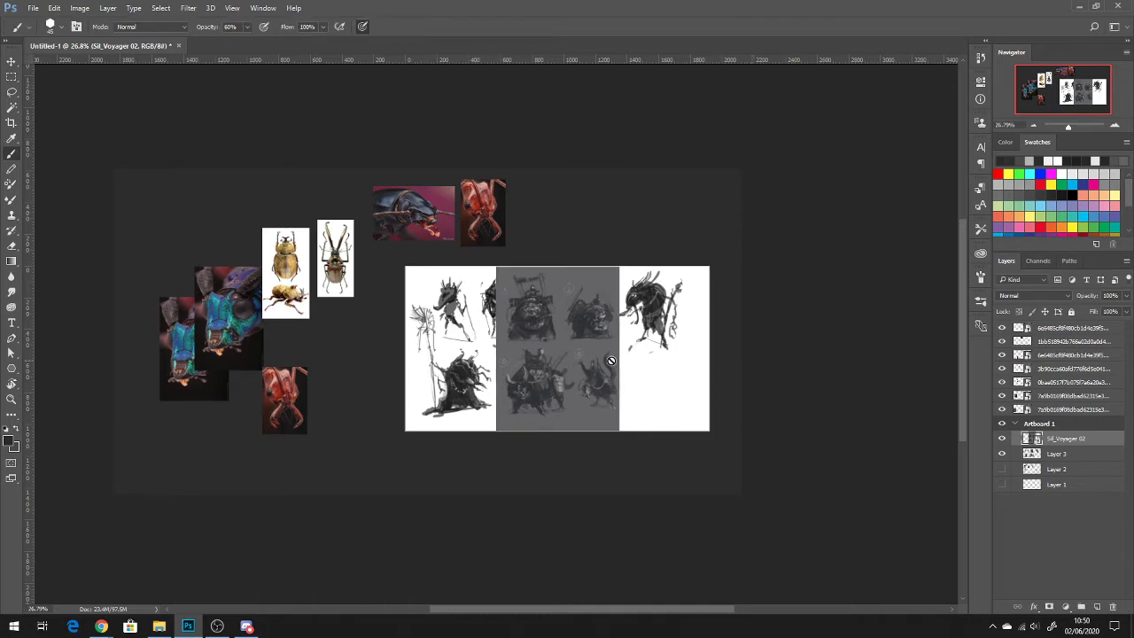
pyautogui.press('v')
pyautogui.moveTo(599, 354); pyautogui.dragTo(504, 352)
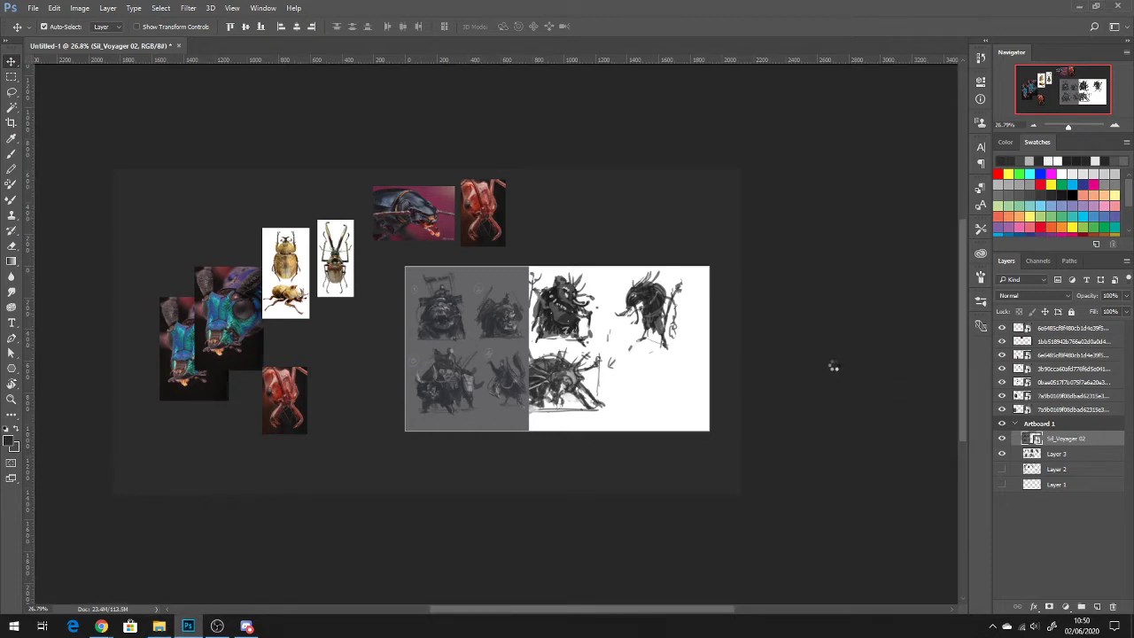
# Step: Place the Sil_Voyager sheet directly to the right of the Sil_Voyager 02 sheet on the artboard
pyautogui.moveTo(557, 352); pyautogui.dragTo(625, 357)
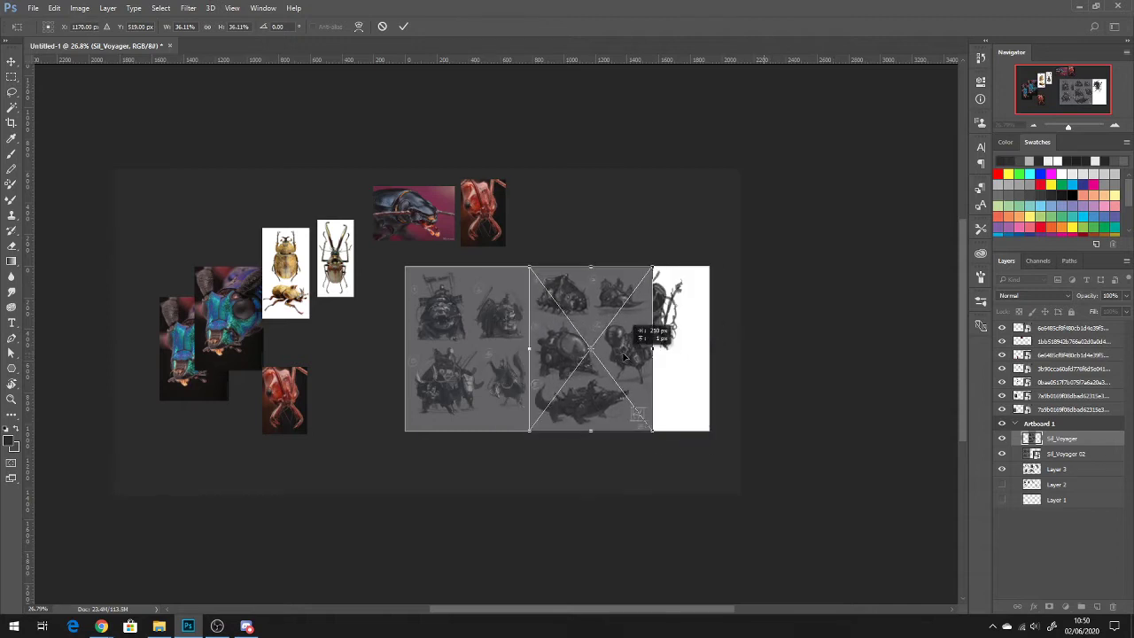
pyautogui.press('Return')
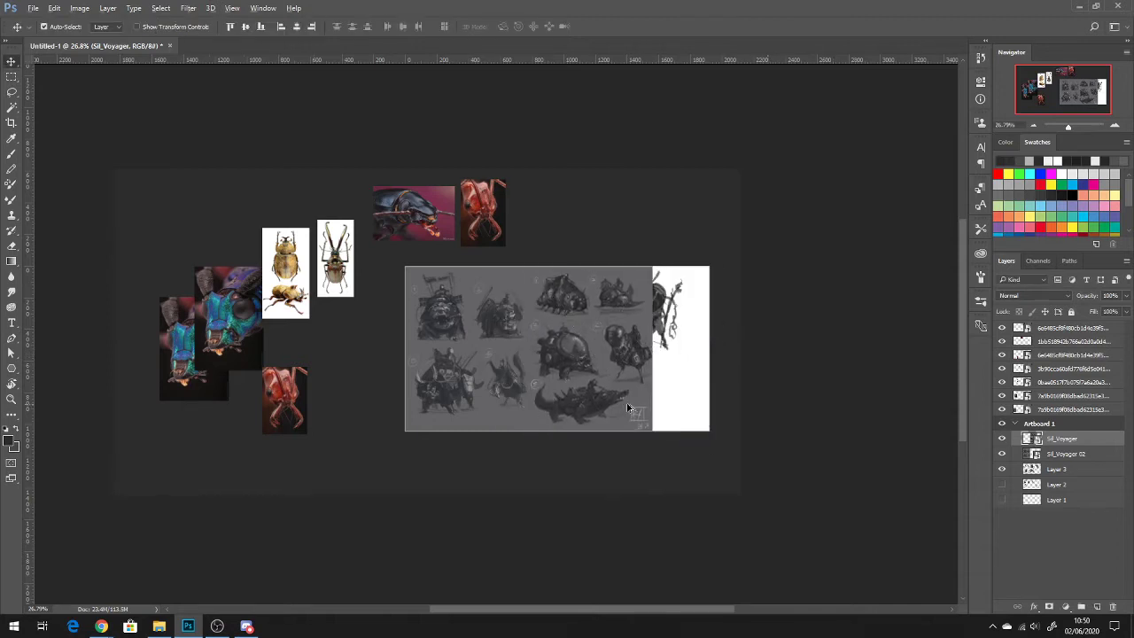
pyautogui.scroll(5, 628, 407)
pyautogui.scroll(-4, 629, 408)
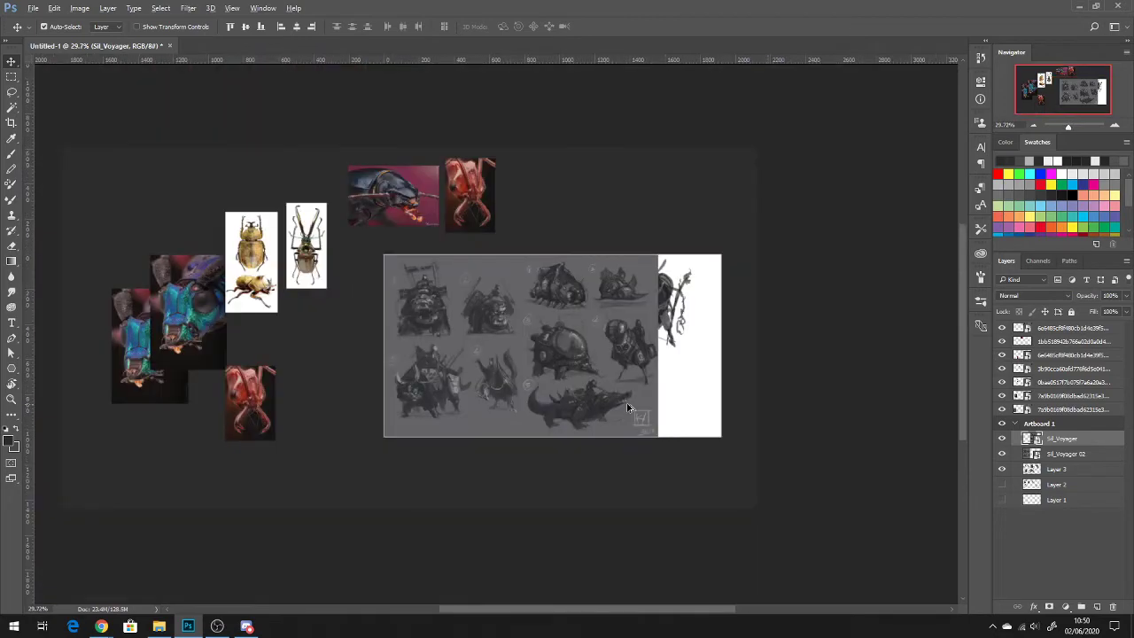
# Step: Examine the numbered creature silhouettes on both Sil_Voyager sheets, both as an overall layout and in close detail
pyautogui.scroll(-5, 628, 407)
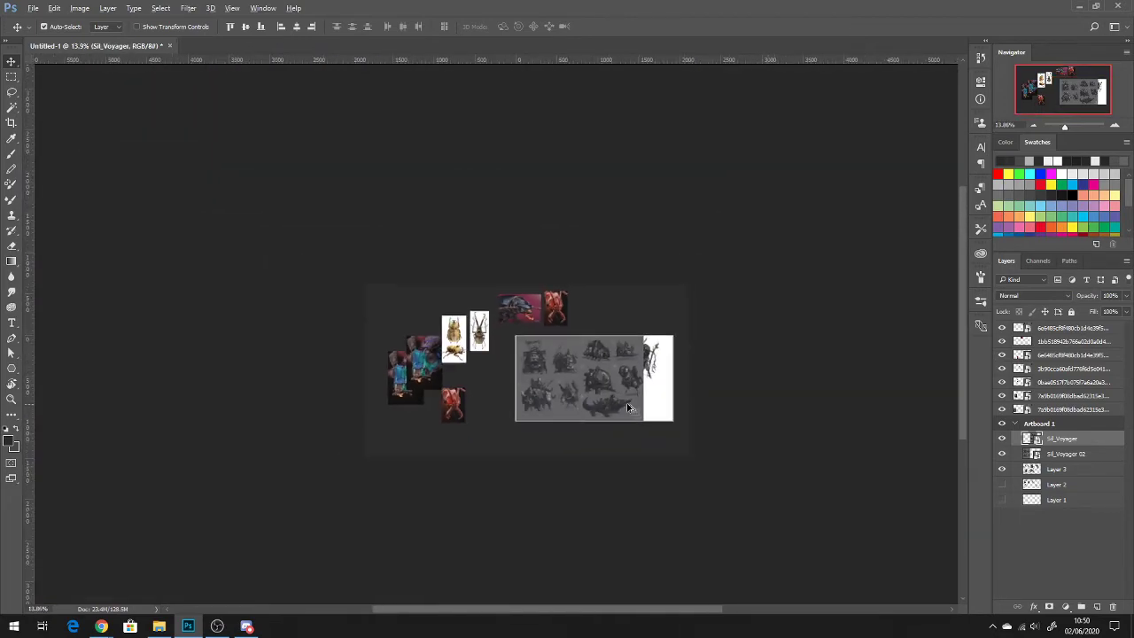
pyautogui.scroll(6, 628, 408)
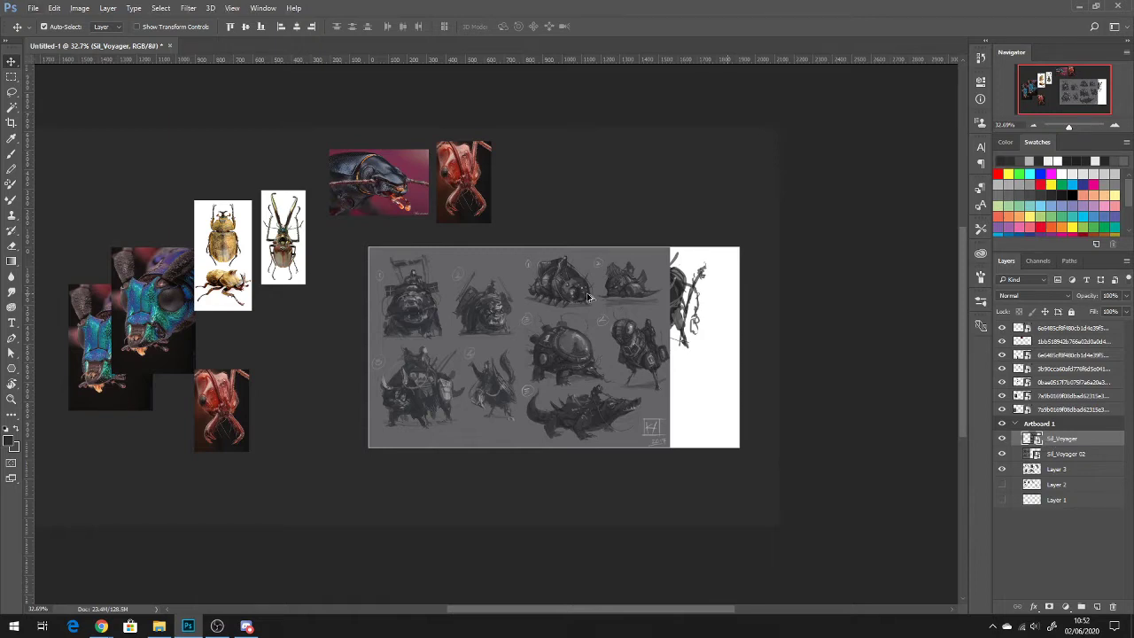
pyautogui.scroll(5, 574, 301)
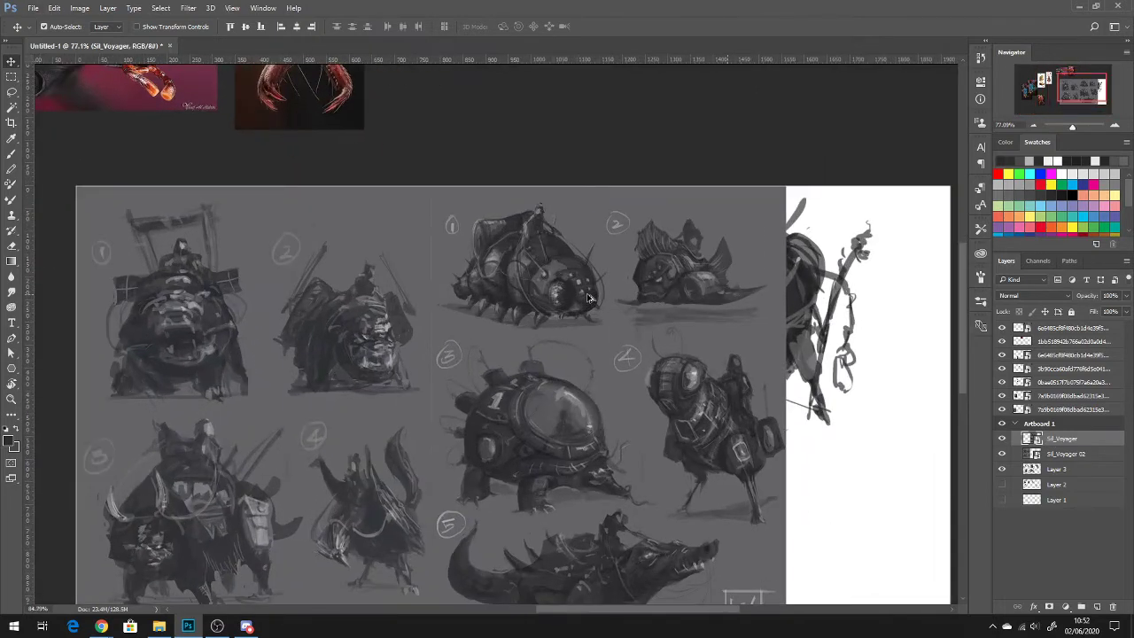
pyautogui.scroll(1, 590, 299)
pyautogui.scroll(-1, 609, 338)
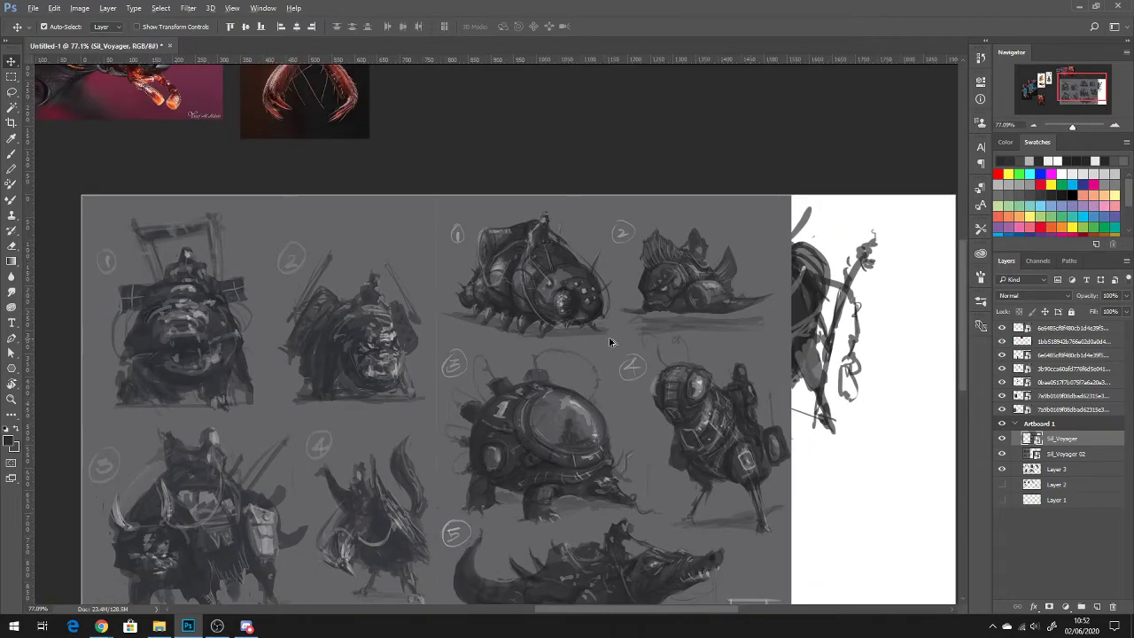
pyautogui.scroll(1, 611, 339)
pyautogui.scroll(1, 648, 325)
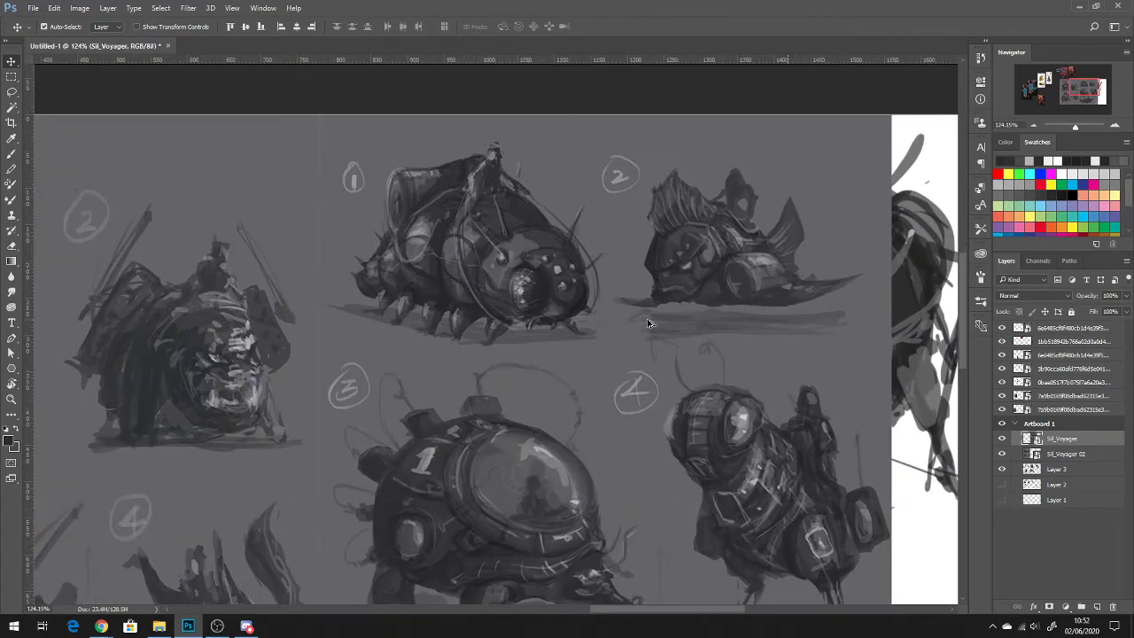
pyautogui.scroll(-2, 648, 325)
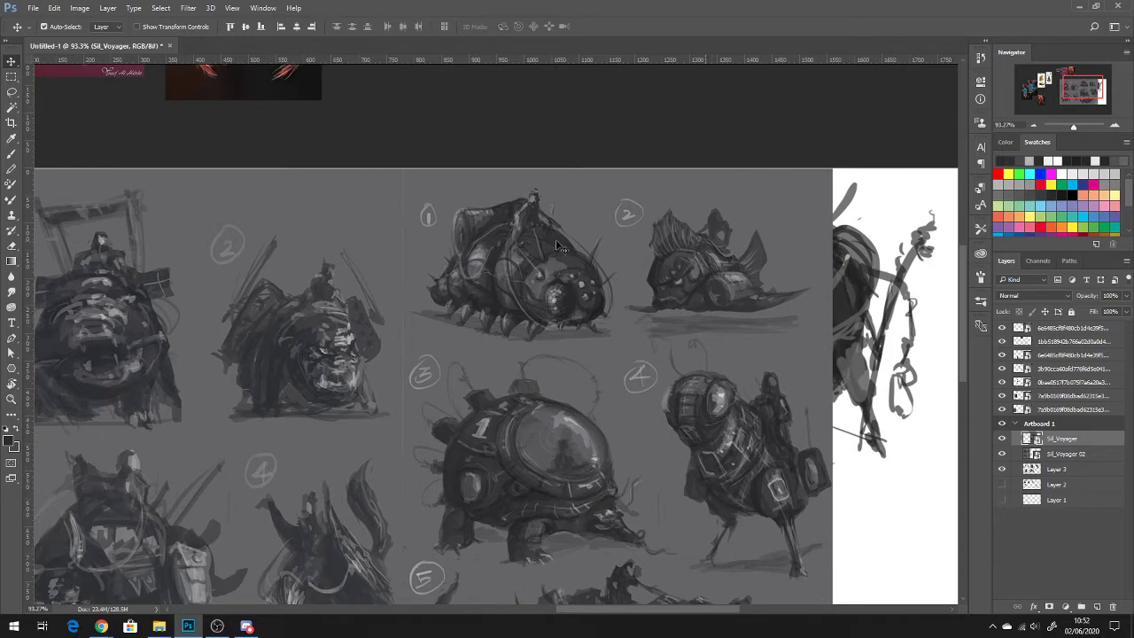
pyautogui.scroll(-2, 581, 299)
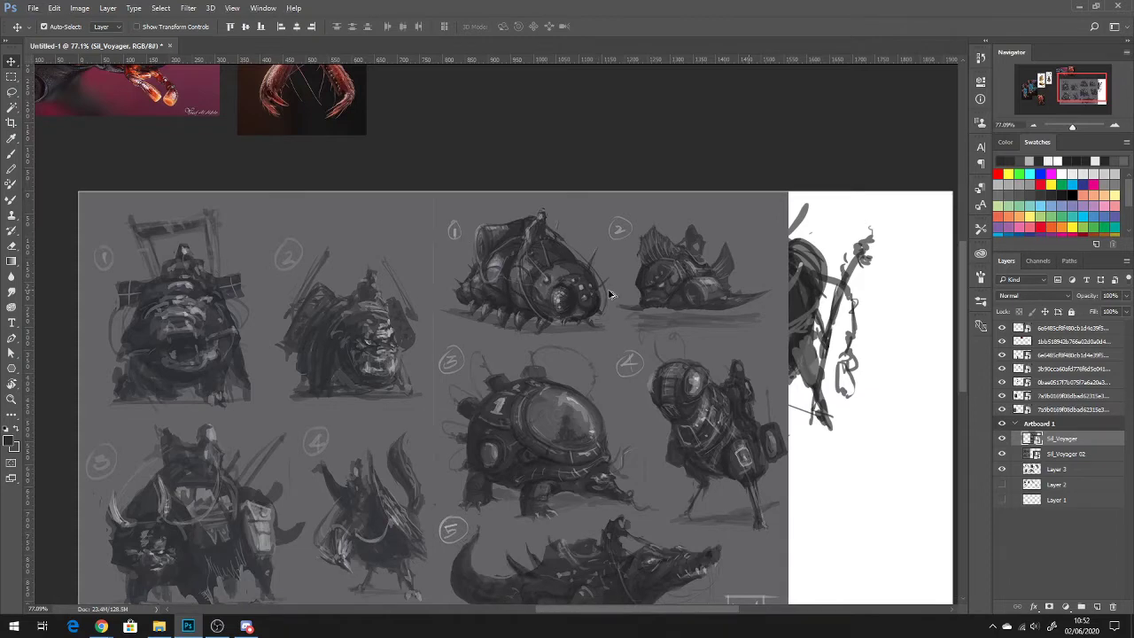
pyautogui.scroll(-3, 622, 326)
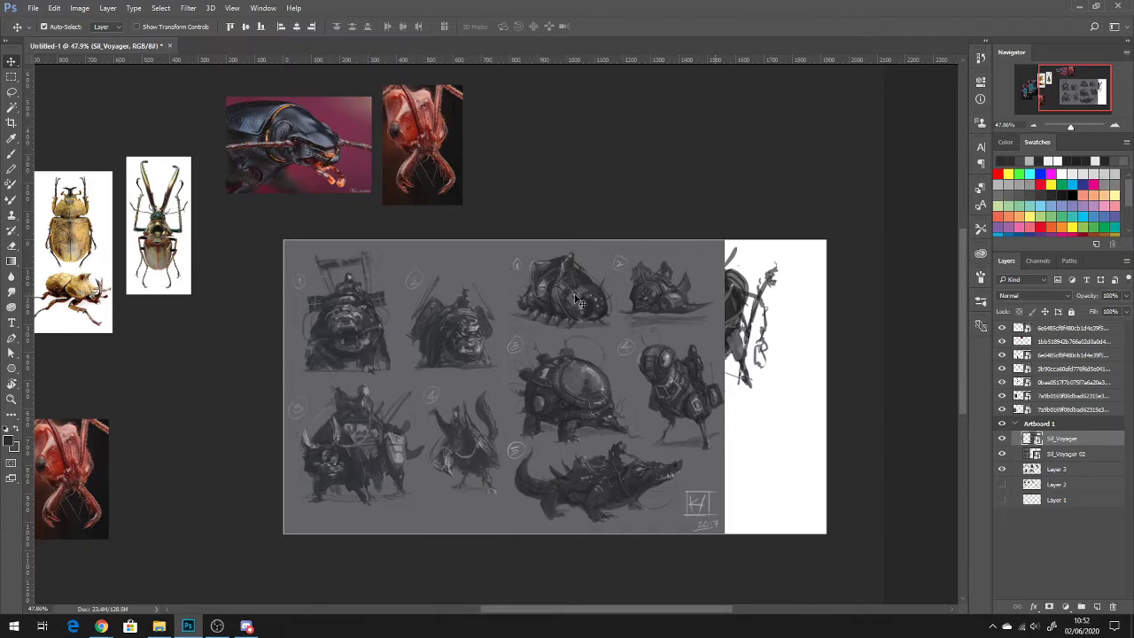
pyautogui.scroll(-5, 575, 387)
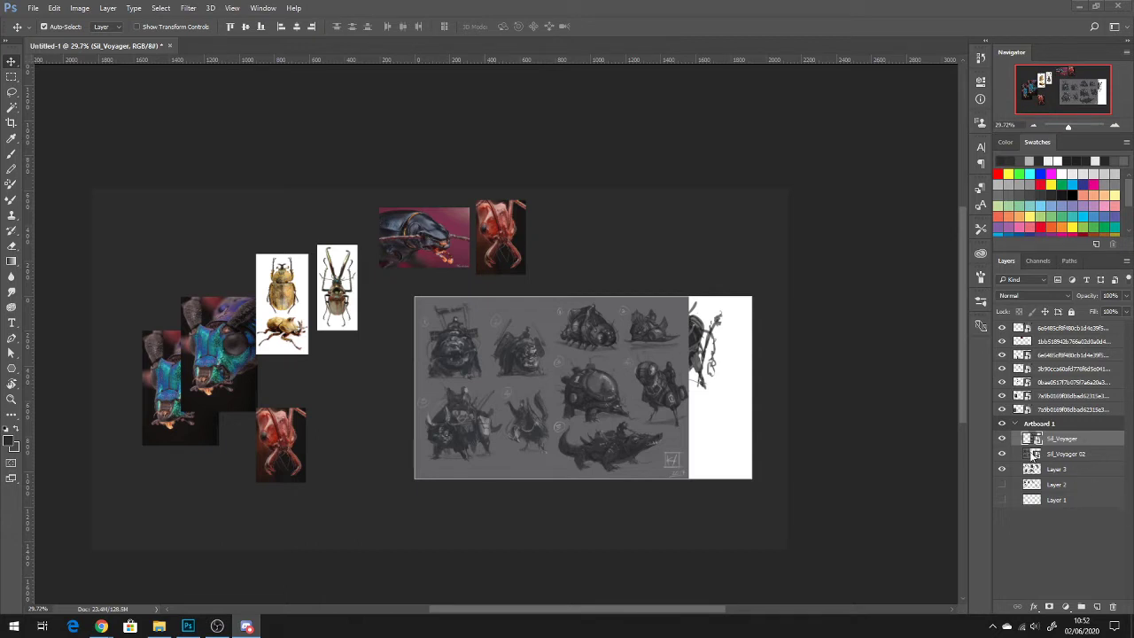
# Step: Hide the Sil_Voyager and Sil_Voyager 02 layers so the artboard's own thumbnails show, and deselect all layers
pyautogui.click(1002, 439)
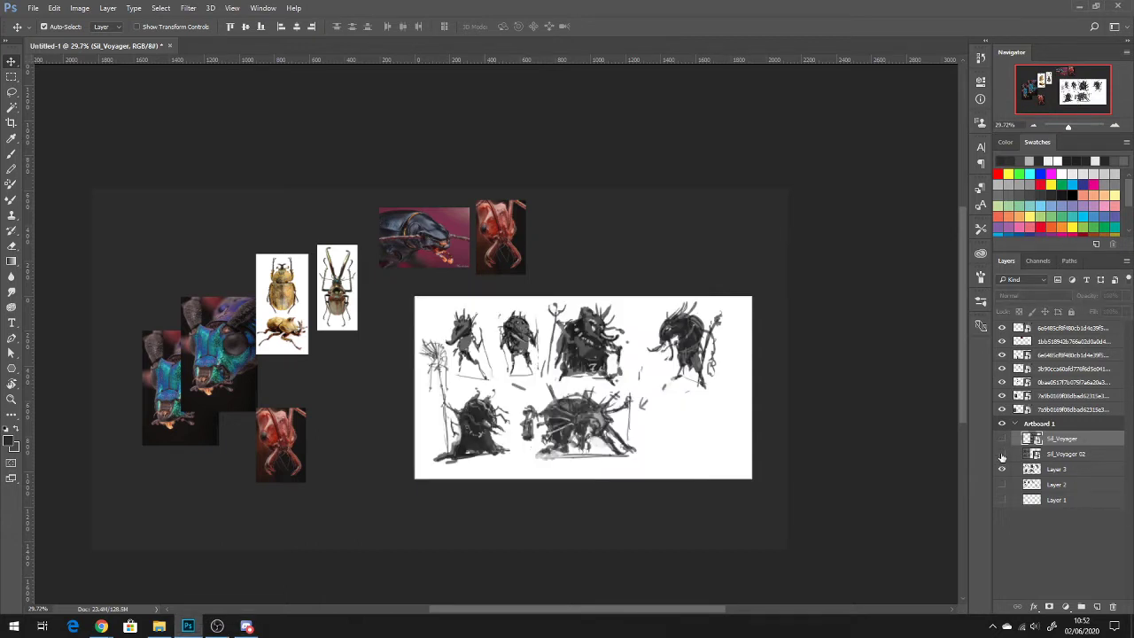
pyautogui.click(1049, 548)
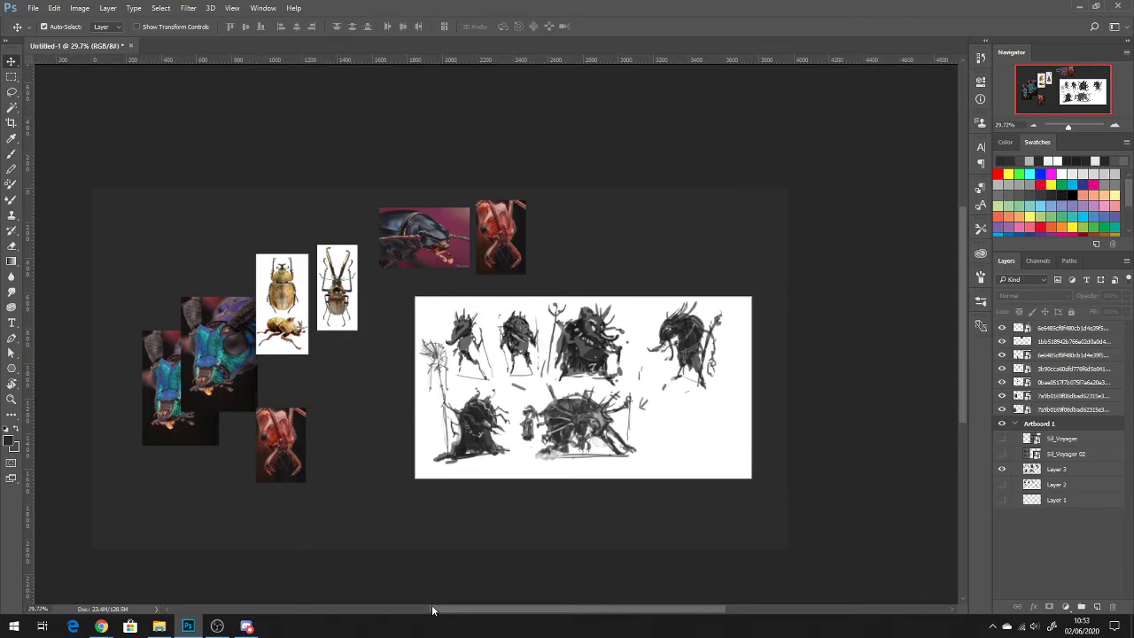
# Step: Save the document on the Desktop as a Photoshop file named Creature Sketching, keeping Maximize Compatibility on
pyautogui.moveTo(100, 629)
pyautogui.hotkey('ctrl', 's')
pyautogui.write('C')
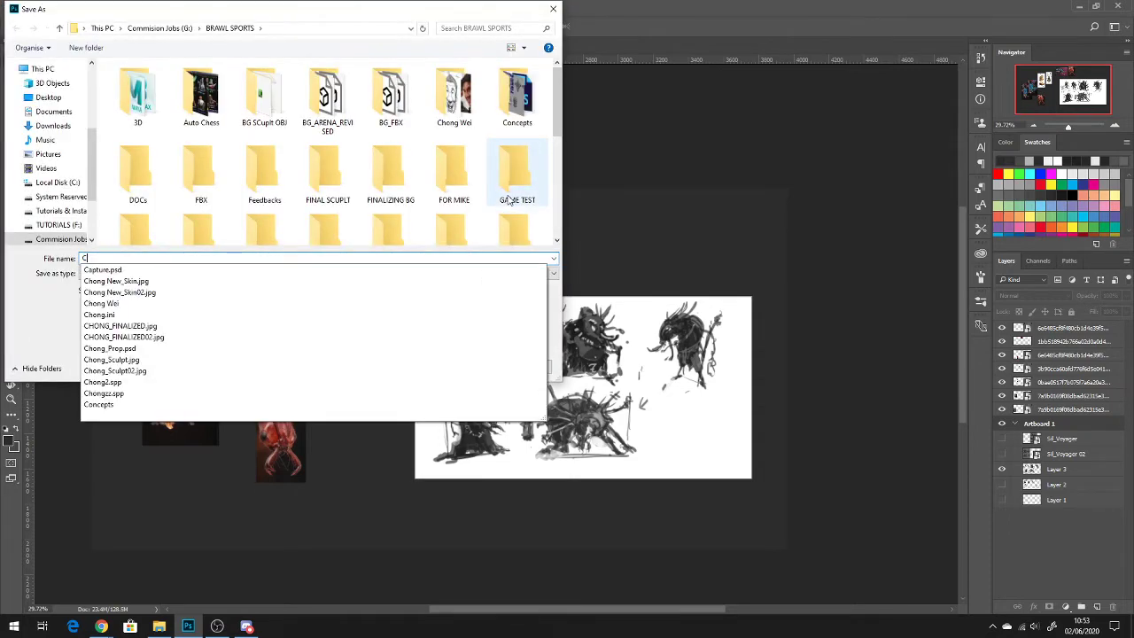
pyautogui.write('reature Sc')
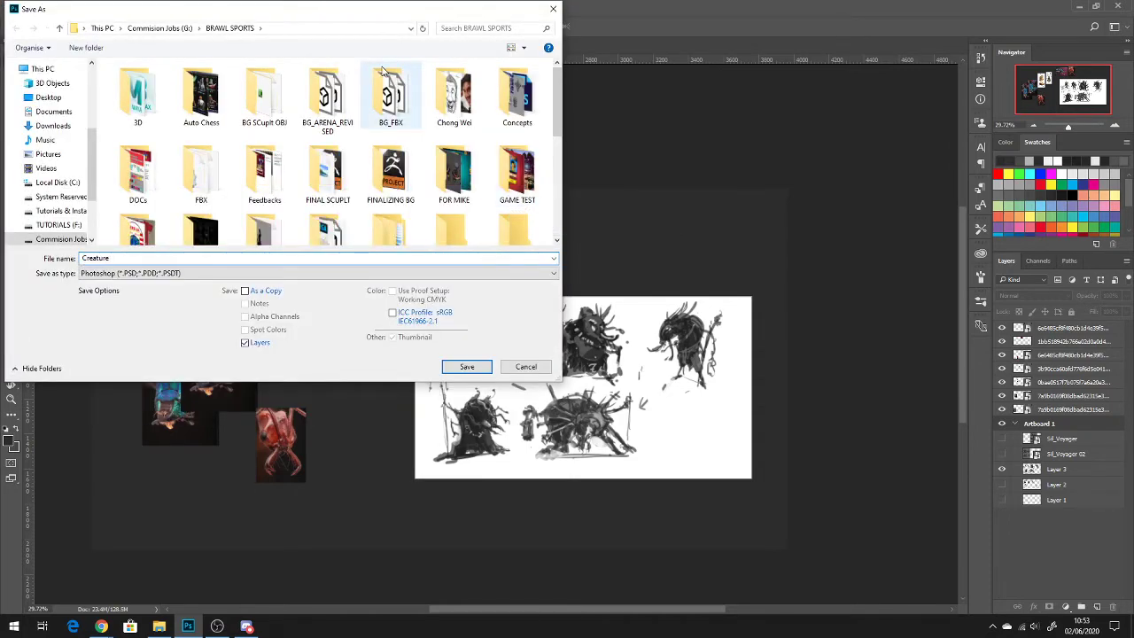
pyautogui.click(43, 69)
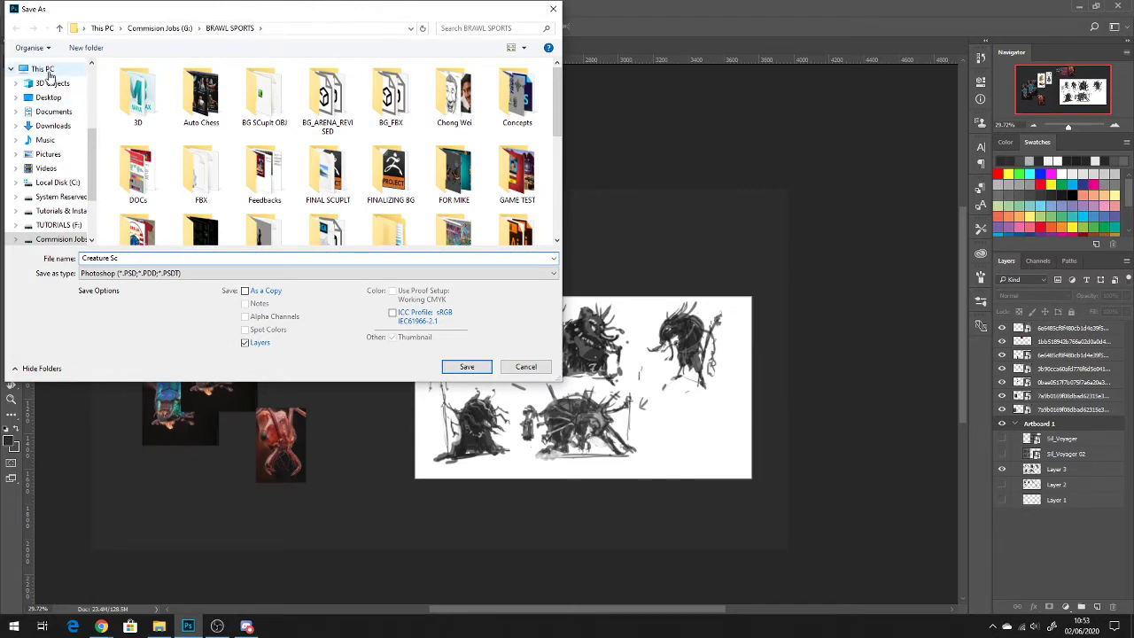
pyautogui.click(51, 98)
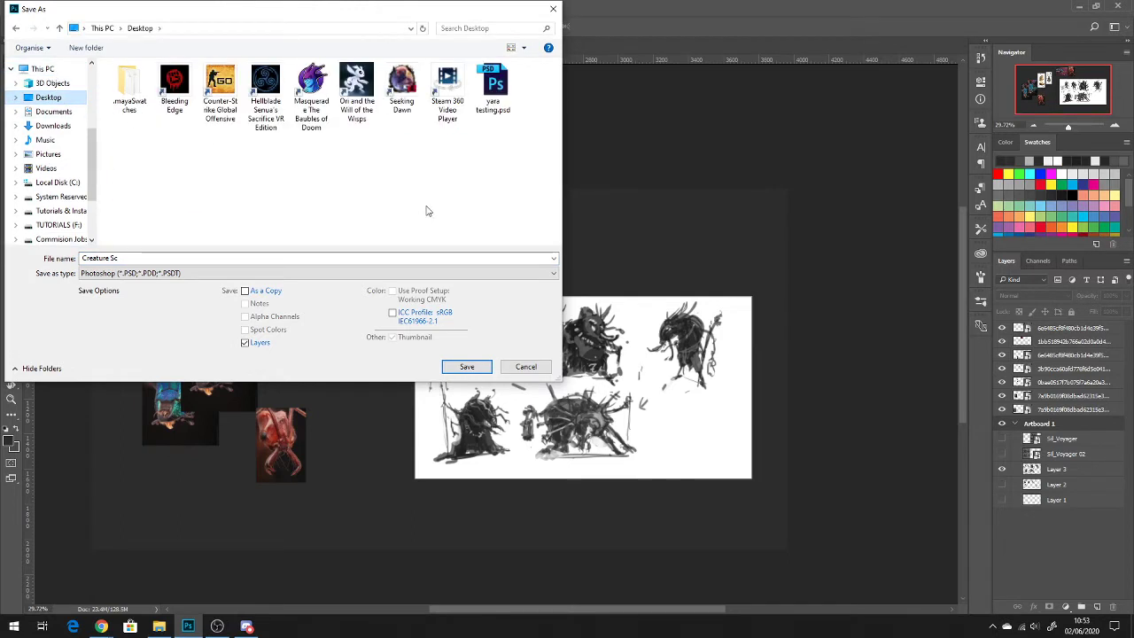
pyautogui.click(241, 273)
pyautogui.click(240, 261)
pyautogui.click(241, 259)
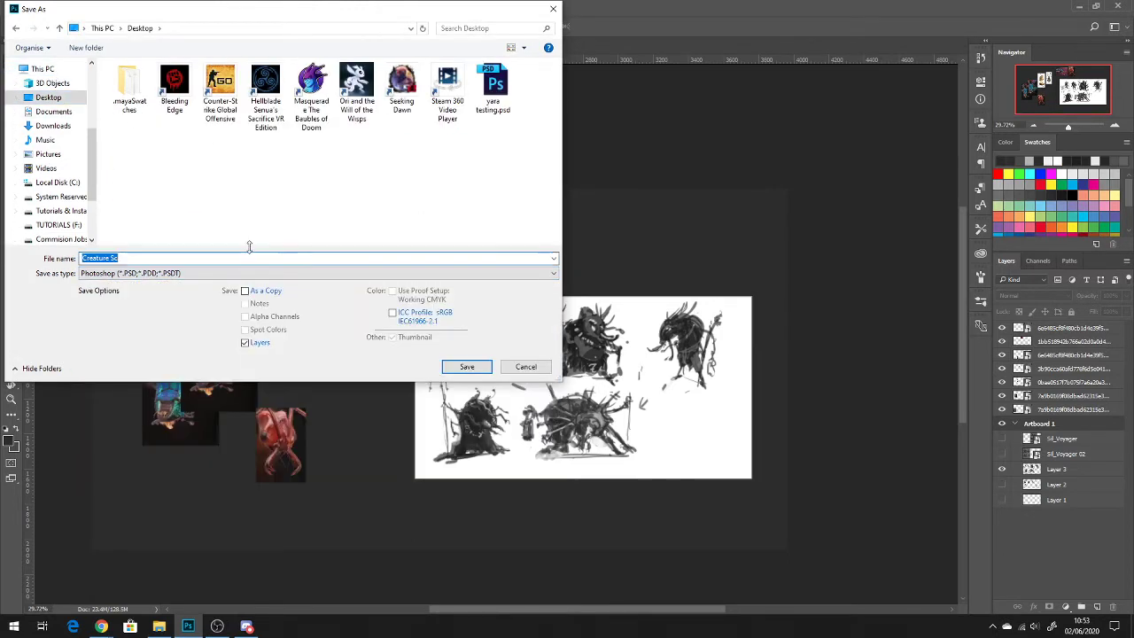
pyautogui.write('Creat')
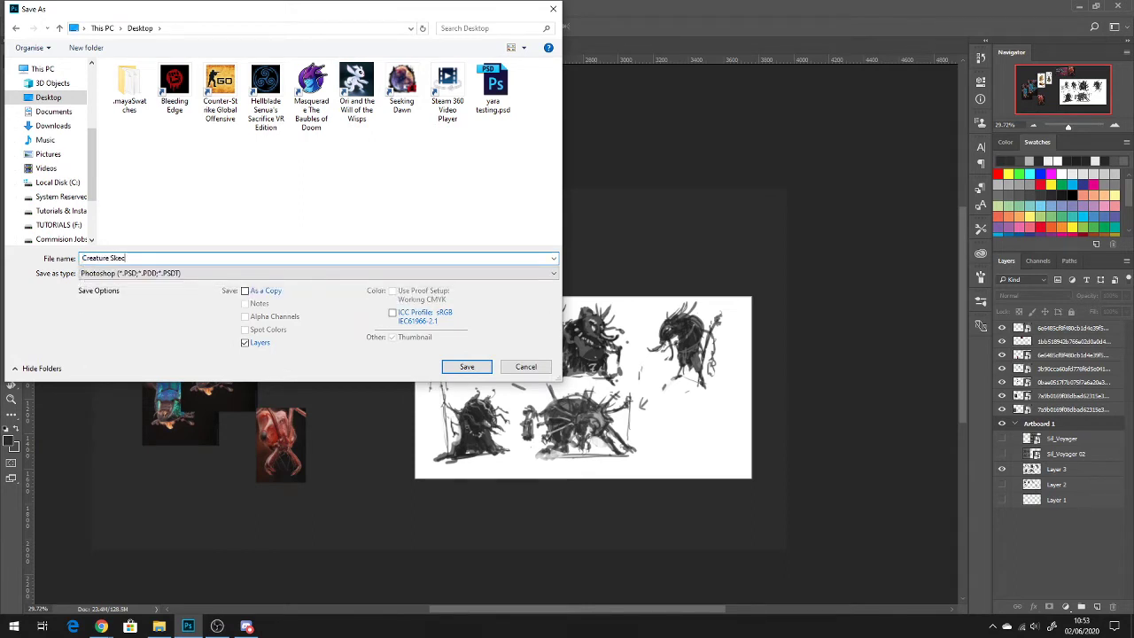
pyautogui.write('ure Skec')
pyautogui.press('BackSpace')
pyautogui.write('tching')
pyautogui.press('Return')
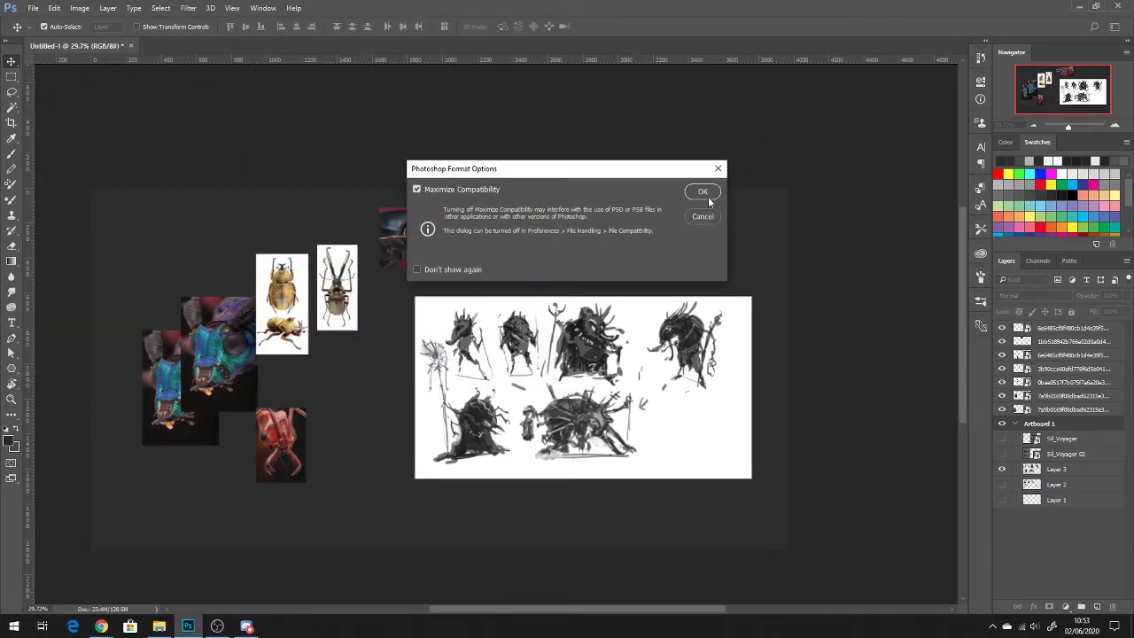
pyautogui.click(704, 194)
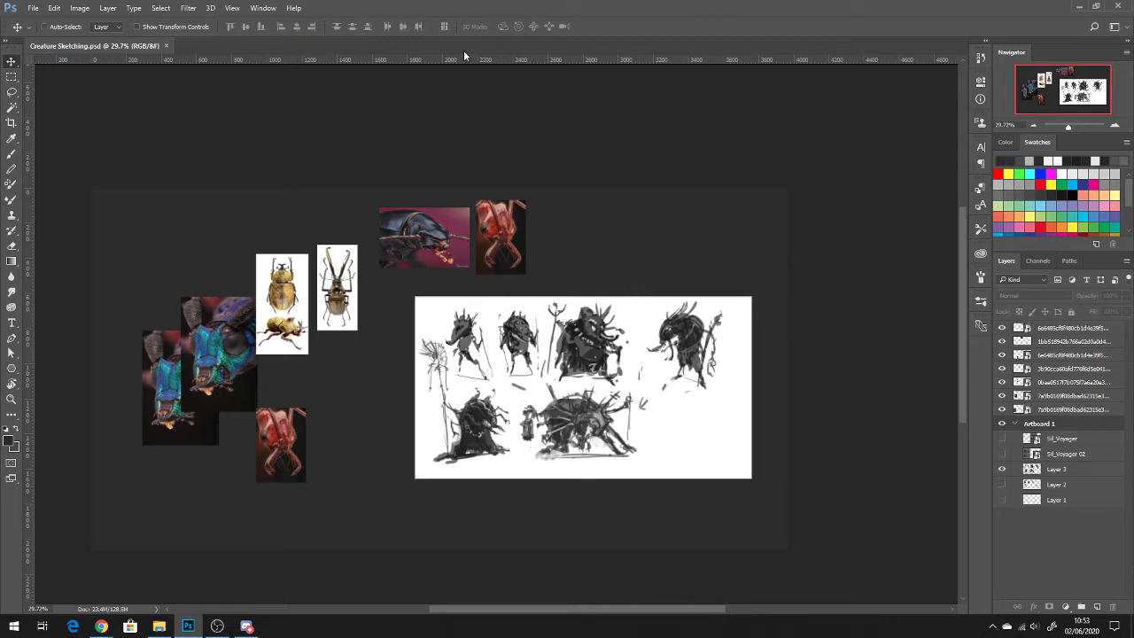
# Step: Create a new 1204 x 677 px document at 72 ppi from the clipboard preset, named CD_Feedback
pyautogui.hotkey('ctrl', 'n')
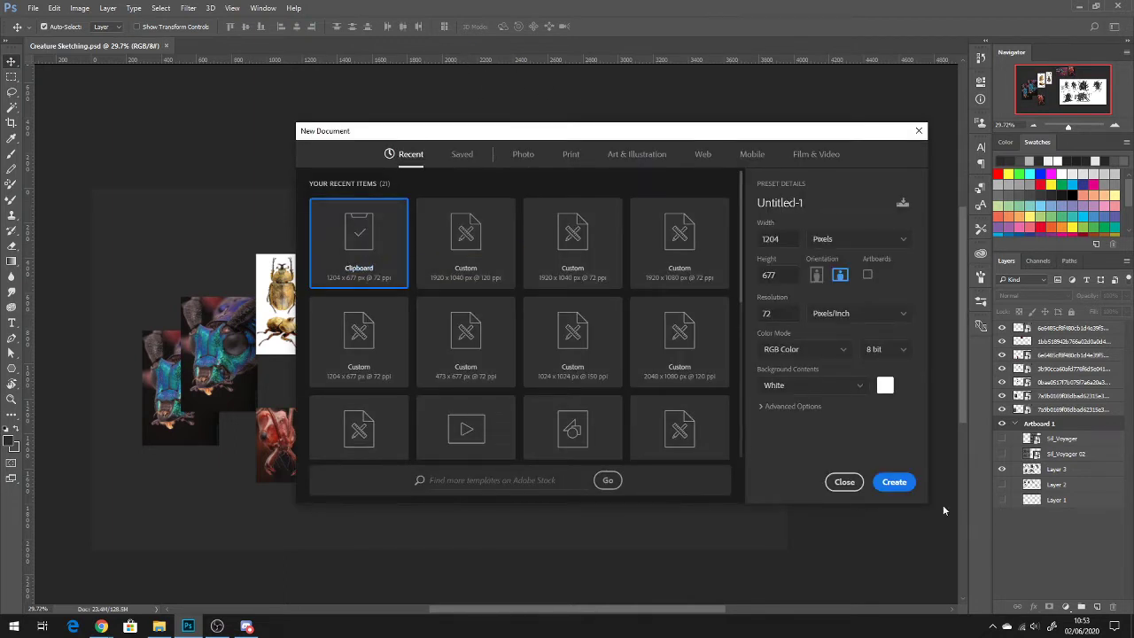
pyautogui.click(806, 206)
pyautogui.moveTo(805, 203); pyautogui.dragTo(728, 221)
pyautogui.write('CD_Feedback')
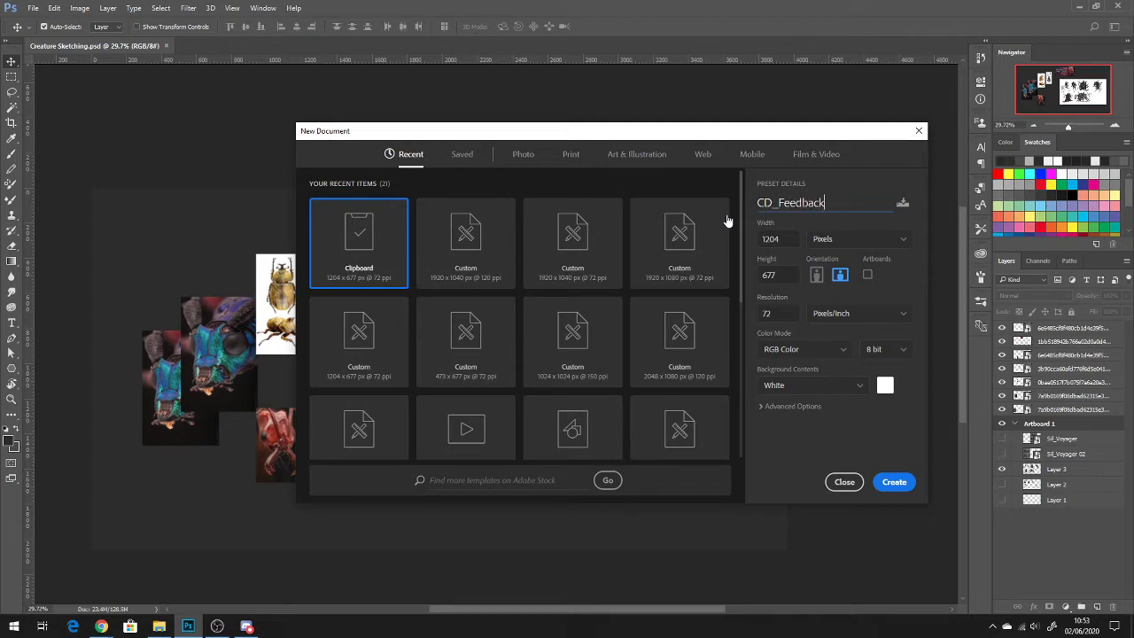
pyautogui.press('Return')
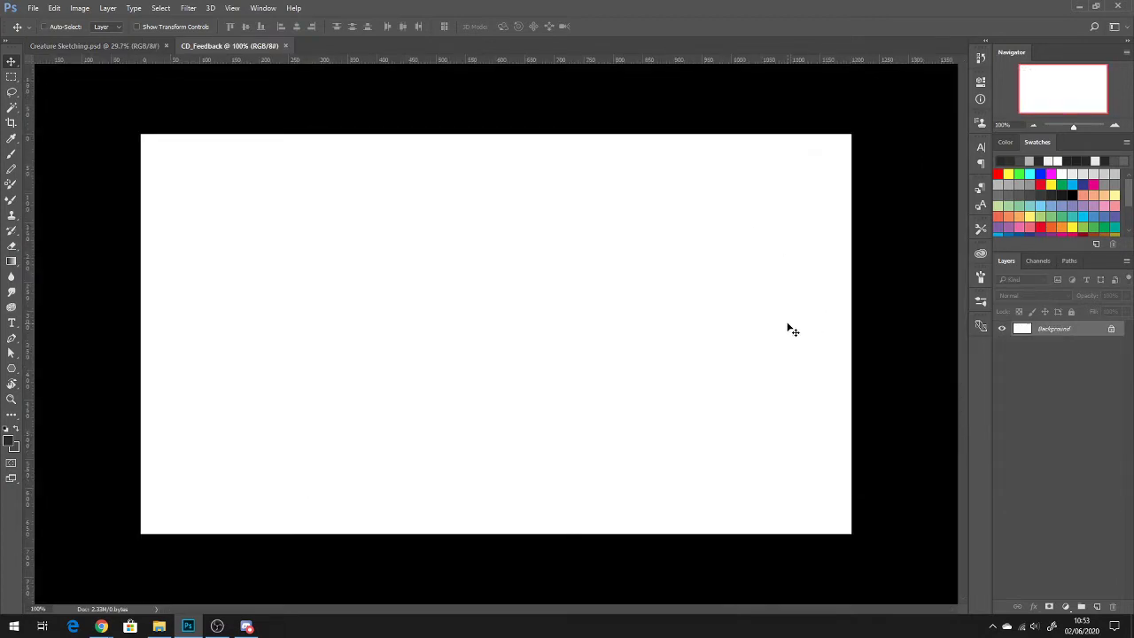
# Step: Paste the copied beetle sketch screenshot into the document and rename its layer with the sketch author's first name
pyautogui.hotkey('ctrl', 'v')
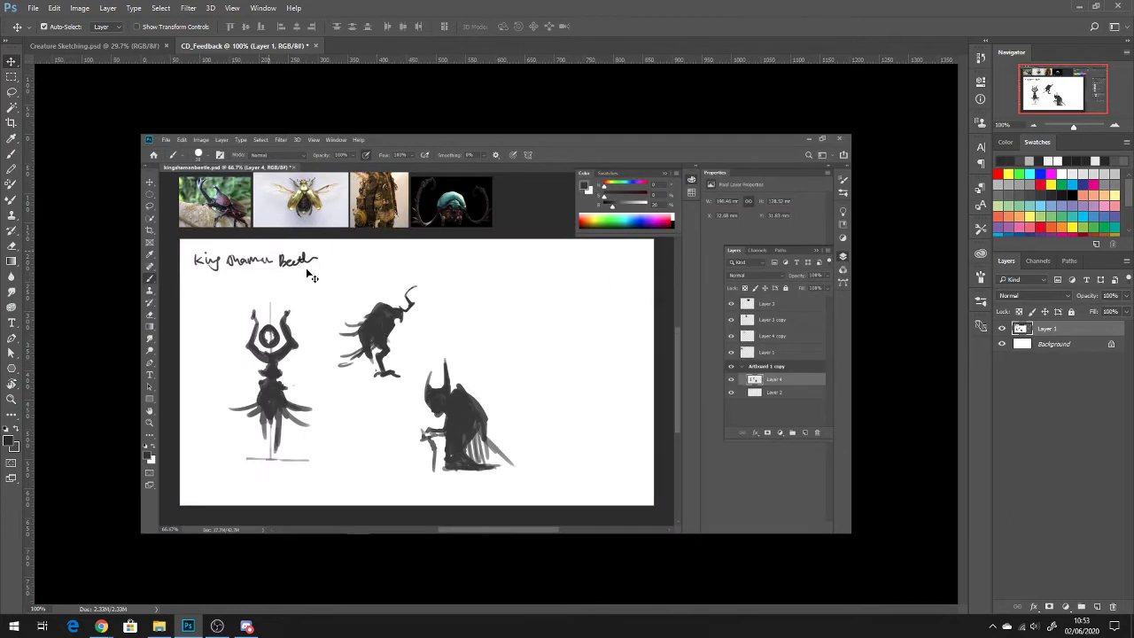
pyautogui.scroll(2, 412, 300)
pyautogui.doubleClick(1043, 329)
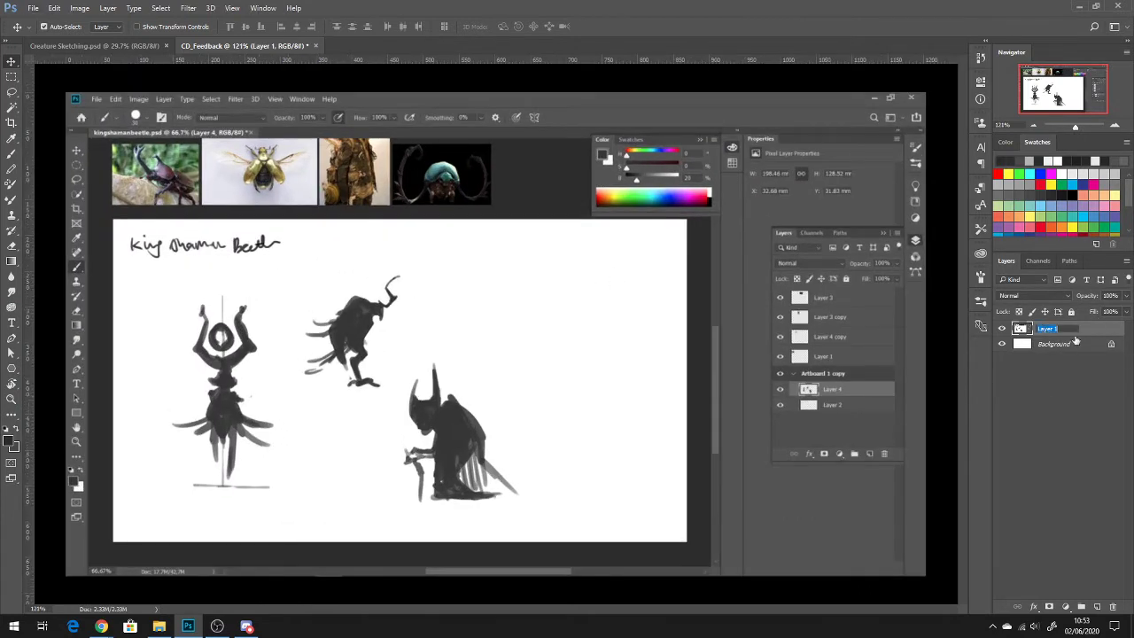
pyautogui.write('Ven')
pyautogui.write('essa')
pyautogui.press('Return')
# Step: Add a new layer above the screenshot and prepare a smaller red brush for drawing over the sketches
pyautogui.press('b')
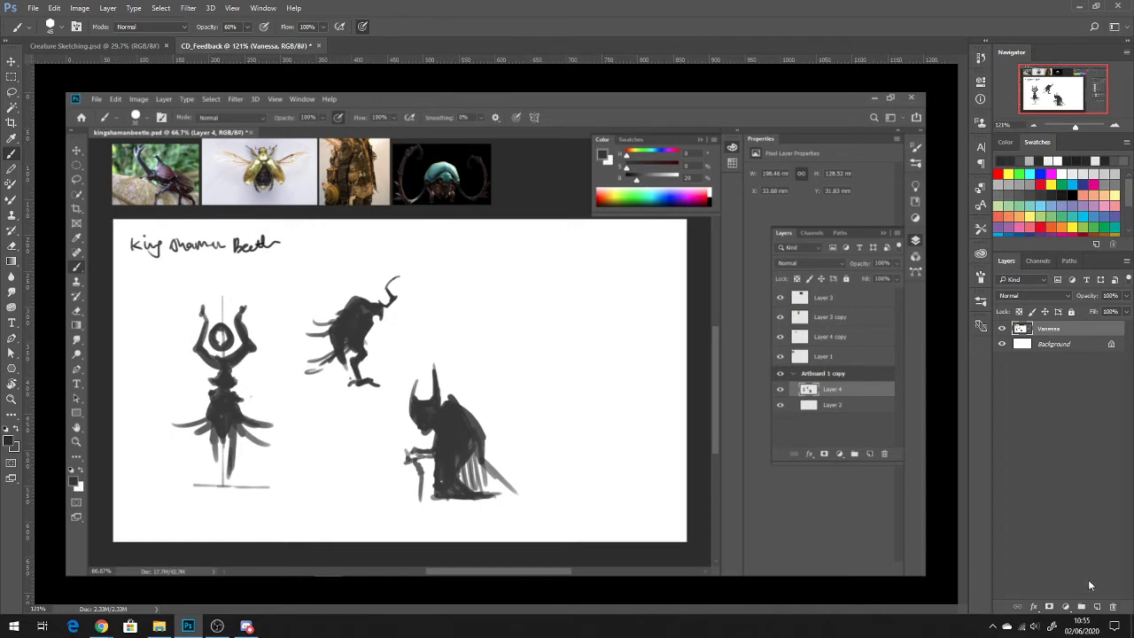
pyautogui.click(1097, 607)
pyautogui.click(1046, 226)
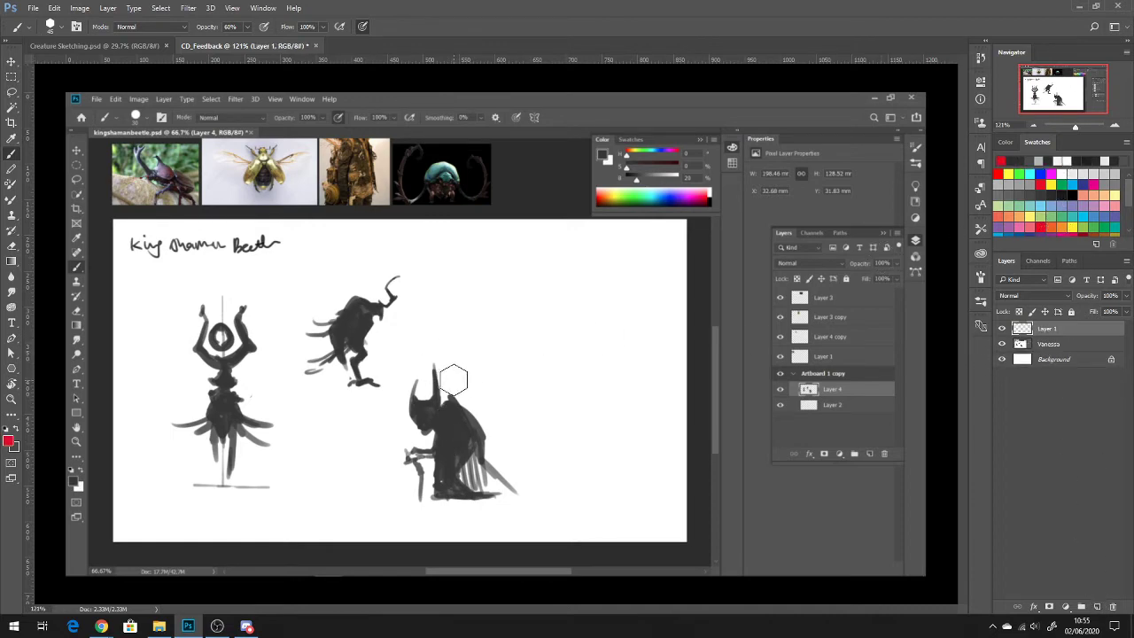
pyautogui.press('[')
pyautogui.press('[')
pyautogui.press('[')
# Step: Sketch red lines over the seated beetle figure's legs and head, undoing the first trial strokes on the torso
pyautogui.moveTo(445, 411); pyautogui.dragTo(462, 457)
pyautogui.hotkey('ctrl', 'z')
pyautogui.moveTo(451, 408); pyautogui.dragTo(470, 445)
pyautogui.hotkey('ctrl', 'z')
pyautogui.moveTo(442, 407)
pyautogui.mouseDown()
pyautogui.moveTo(457, 471)
pyautogui.moveTo(484, 504)
pyautogui.mouseUp()
pyautogui.moveTo(440, 471)
pyautogui.mouseDown()
pyautogui.moveTo(430, 486)
pyautogui.moveTo(427, 465)
pyautogui.moveTo(432, 499)
pyautogui.moveTo(428, 471)
pyautogui.mouseUp()
pyautogui.moveTo(413, 431)
pyautogui.mouseDown()
pyautogui.moveTo(432, 406)
pyautogui.moveTo(411, 428)
pyautogui.mouseUp()
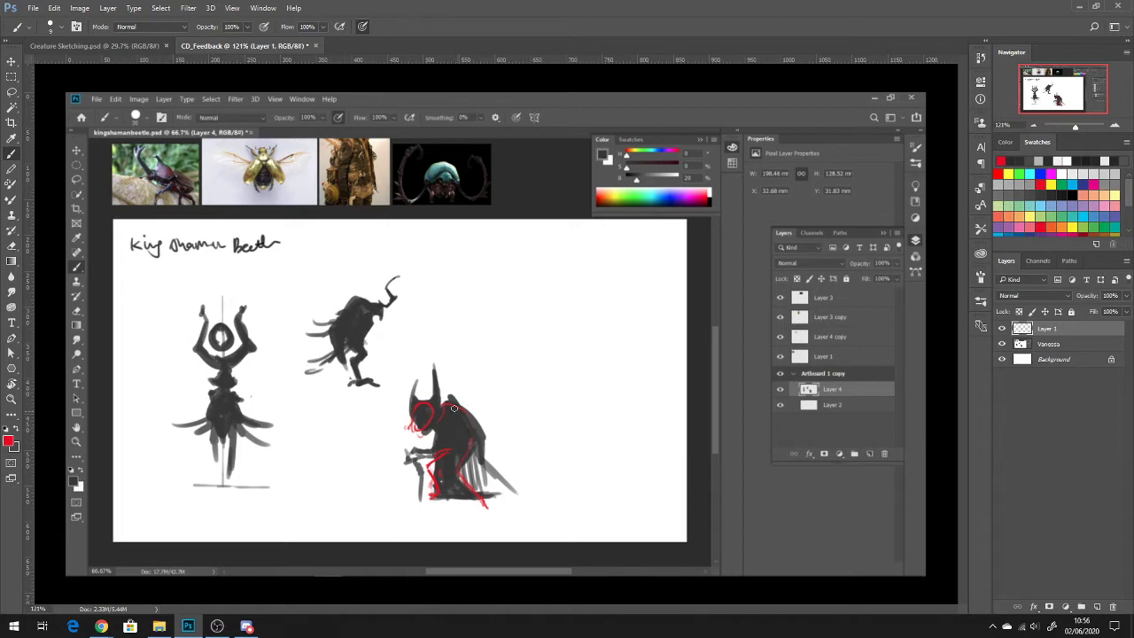
# Step: Draw the seated figure's shoulder, mandibles and hunched back in red, with trailing wing lines behind it
pyautogui.moveTo(454, 409); pyautogui.dragTo(481, 427)
pyautogui.moveTo(411, 429)
pyautogui.mouseDown()
pyautogui.moveTo(390, 445)
pyautogui.moveTo(406, 448)
pyautogui.mouseUp()
pyautogui.moveTo(417, 407)
pyautogui.mouseDown()
pyautogui.moveTo(445, 388)
pyautogui.moveTo(477, 421)
pyautogui.moveTo(455, 388)
pyautogui.moveTo(500, 430)
pyautogui.mouseUp()
pyautogui.moveTo(501, 434); pyautogui.dragTo(501, 460)
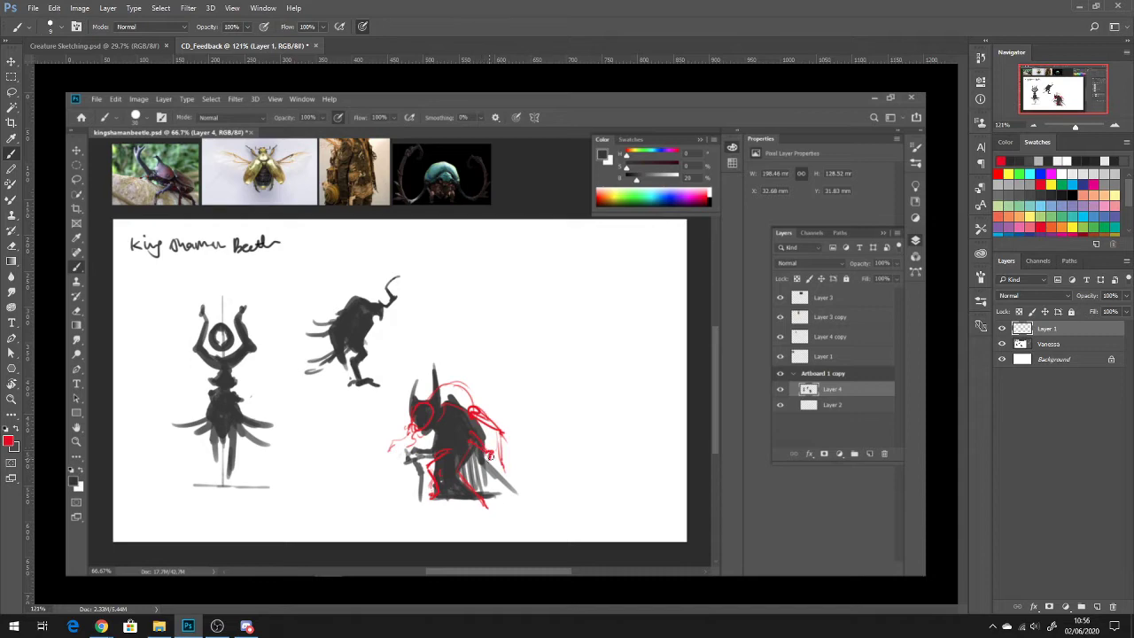
pyautogui.moveTo(491, 457)
pyautogui.mouseDown()
pyautogui.moveTo(505, 455)
pyautogui.moveTo(500, 440)
pyautogui.moveTo(511, 469)
pyautogui.mouseUp()
# Step: Reduce the eraser size and clean up the red lines around the wing behind the seated figure
pyautogui.press('e')
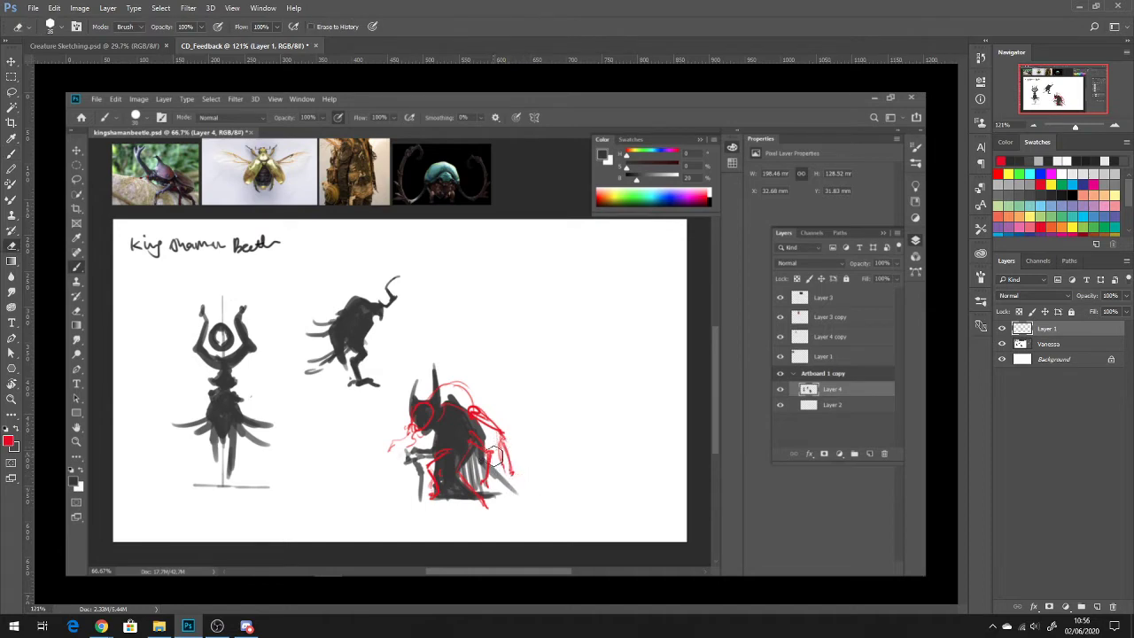
pyautogui.press('[')
pyautogui.press('[')
pyautogui.press('[')
pyautogui.press('[')
pyautogui.press('[')
pyautogui.press('[')
pyautogui.moveTo(497, 455)
pyautogui.mouseDown()
pyautogui.moveTo(500, 445)
pyautogui.moveTo(501, 460)
pyautogui.mouseUp()
# Step: Draw long red arcs sweeping from the seated figure's head over its back, and sketch spiky horns on the head
pyautogui.press('b')
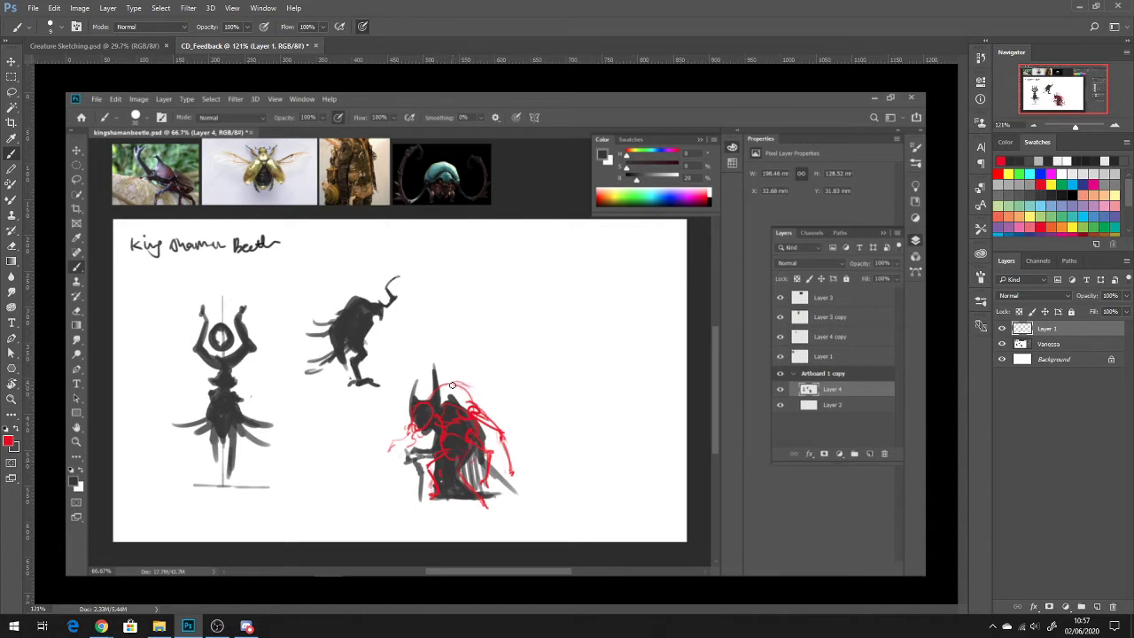
pyautogui.moveTo(451, 383)
pyautogui.mouseDown()
pyautogui.moveTo(511, 396)
pyautogui.moveTo(502, 413)
pyautogui.moveTo(533, 444)
pyautogui.mouseUp()
pyautogui.moveTo(535, 422); pyautogui.dragTo(532, 457)
pyautogui.moveTo(498, 413); pyautogui.dragTo(536, 457)
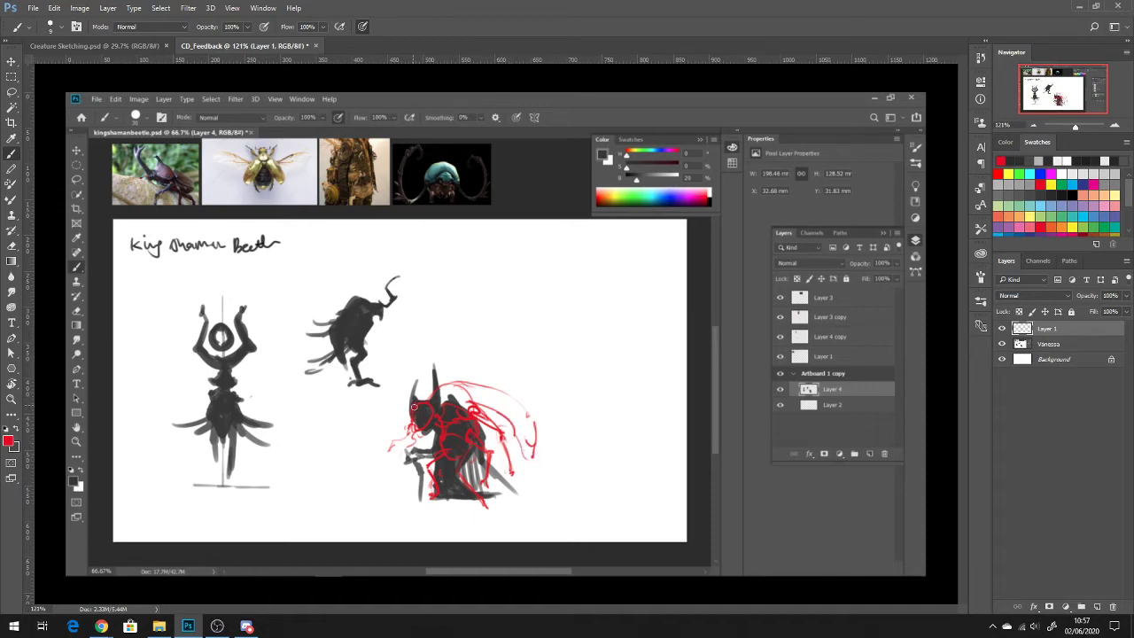
pyautogui.moveTo(414, 407)
pyautogui.mouseDown()
pyautogui.moveTo(426, 377)
pyautogui.moveTo(432, 404)
pyautogui.moveTo(418, 405)
pyautogui.moveTo(457, 363)
pyautogui.mouseUp()
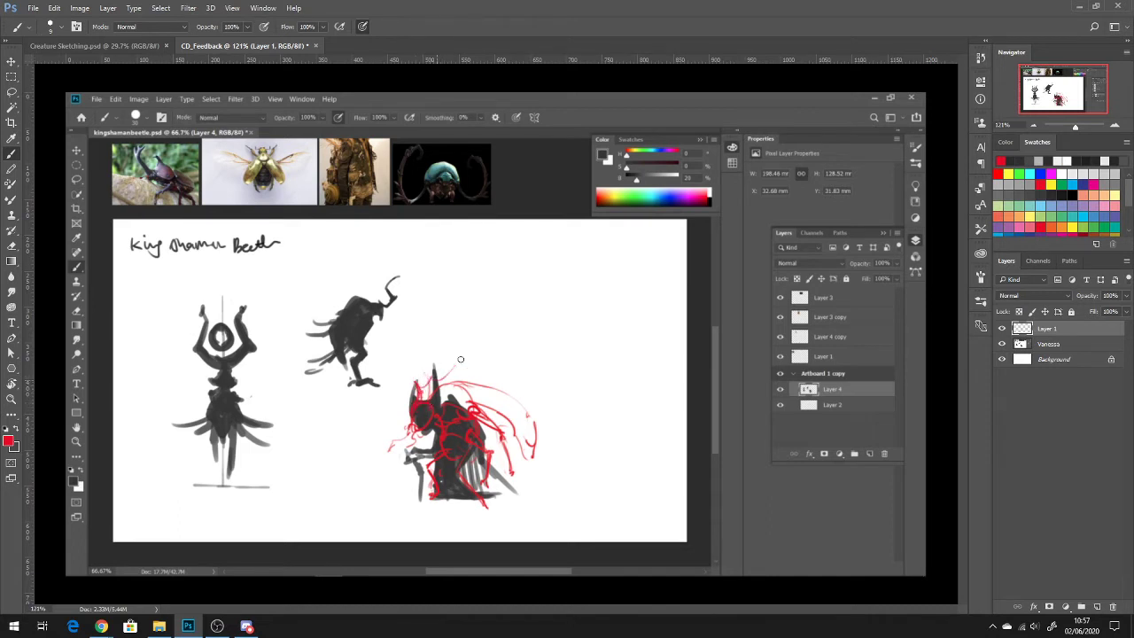
pyautogui.moveTo(407, 403)
pyautogui.mouseDown()
pyautogui.moveTo(416, 391)
pyautogui.moveTo(425, 409)
pyautogui.mouseUp()
# Step: Paint white eyes and dark accents on the seated figure's face, and outline its front arm and staff in red
pyautogui.keyDown('alt'); pyautogui.click(425, 393); pyautogui.keyUp('alt')
pyautogui.click(416, 415)
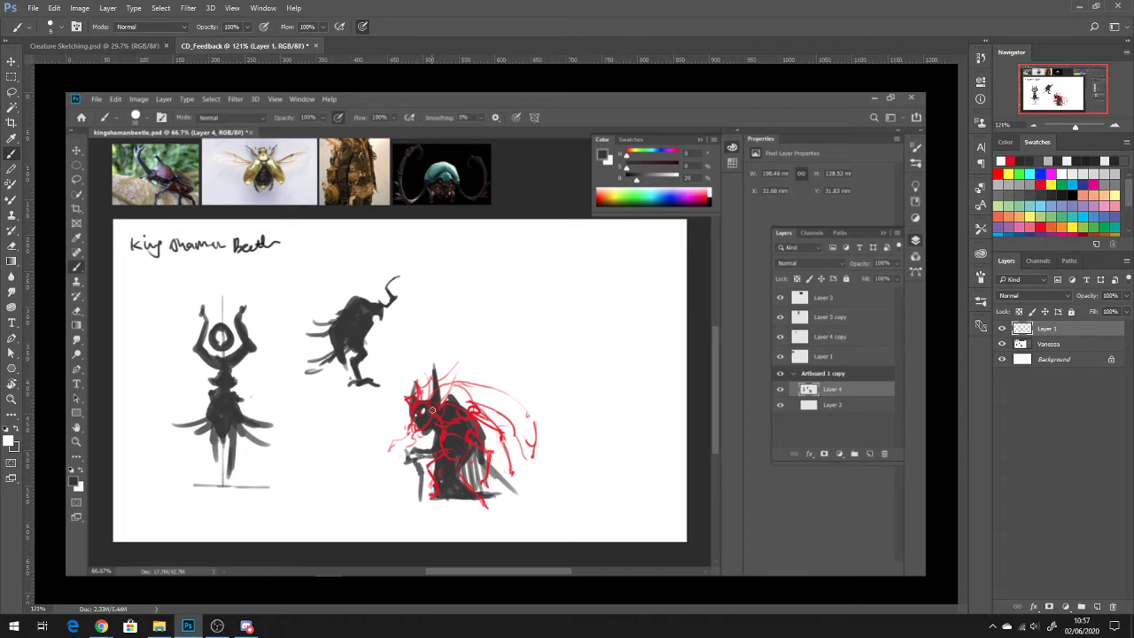
pyautogui.click(423, 413)
pyautogui.keyDown('alt'); pyautogui.click(420, 425); pyautogui.keyUp('alt')
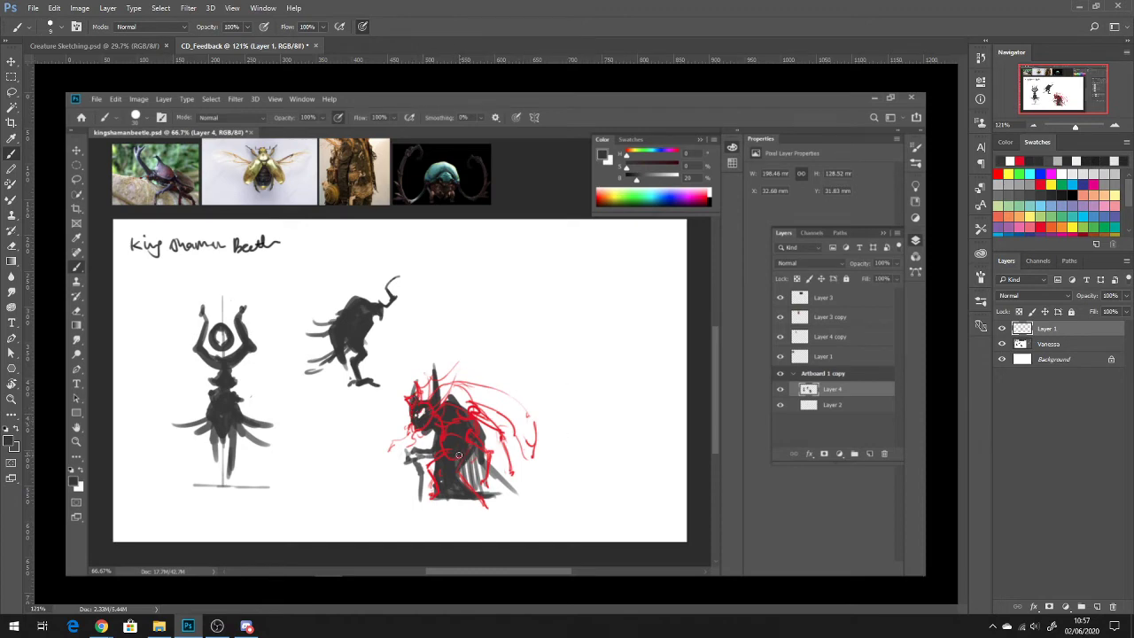
pyautogui.press('alt')
pyautogui.keyDown('alt'); pyautogui.click(450, 395); pyautogui.keyUp('alt')
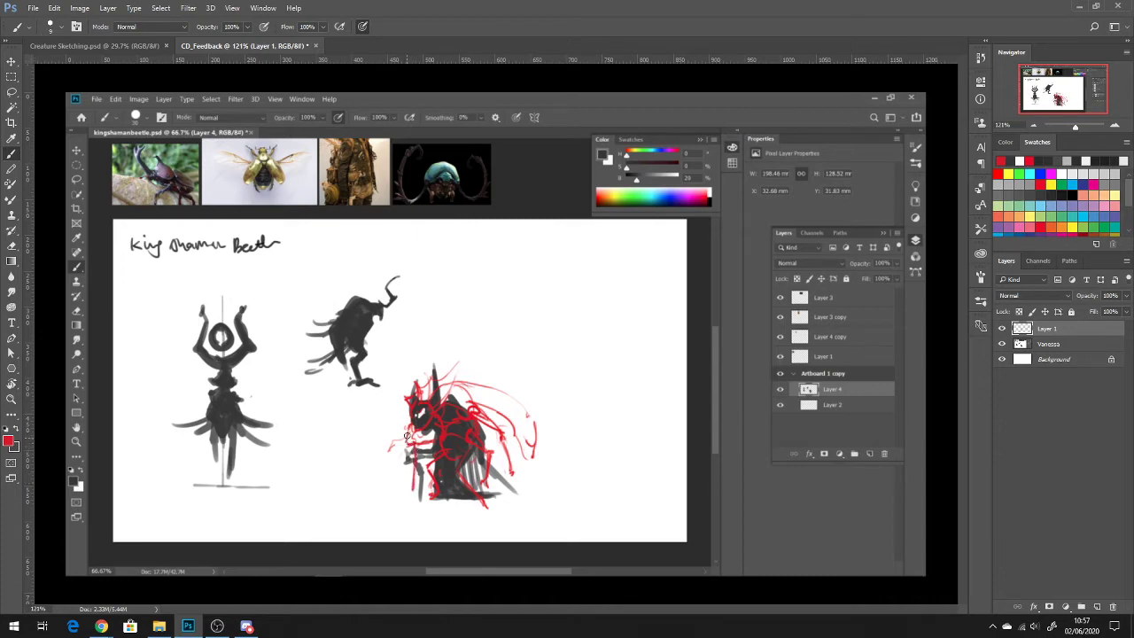
# Step: Finish the seated figure's staff and foot in red, and draw a straight vertical guide line through its body
pyautogui.moveTo(411, 442); pyautogui.dragTo(415, 486)
pyautogui.moveTo(433, 496)
pyautogui.mouseDown()
pyautogui.moveTo(497, 498)
pyautogui.moveTo(435, 490)
pyautogui.moveTo(494, 497)
pyautogui.moveTo(450, 506)
pyautogui.mouseUp()
pyautogui.keyDown('shift'); pyautogui.click(450, 326); pyautogui.keyUp('shift')
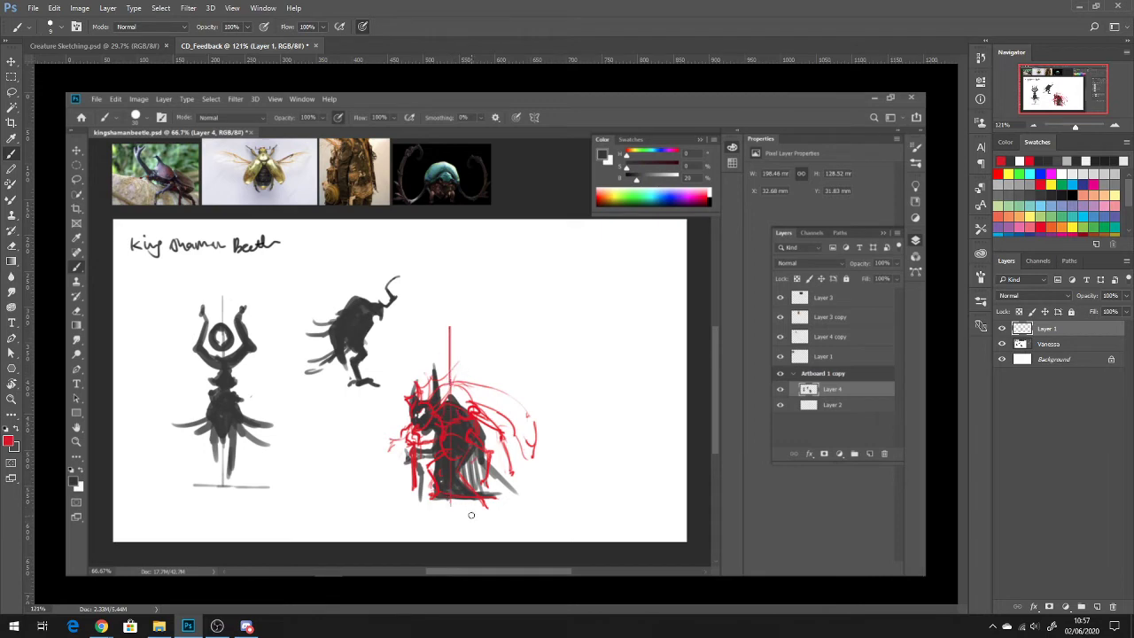
# Step: Move the red paint-over onto the empty canvas beside the seated silhouette and fill its face with solid red
pyautogui.press('v')
pyautogui.moveTo(473, 392); pyautogui.dragTo(582, 301)
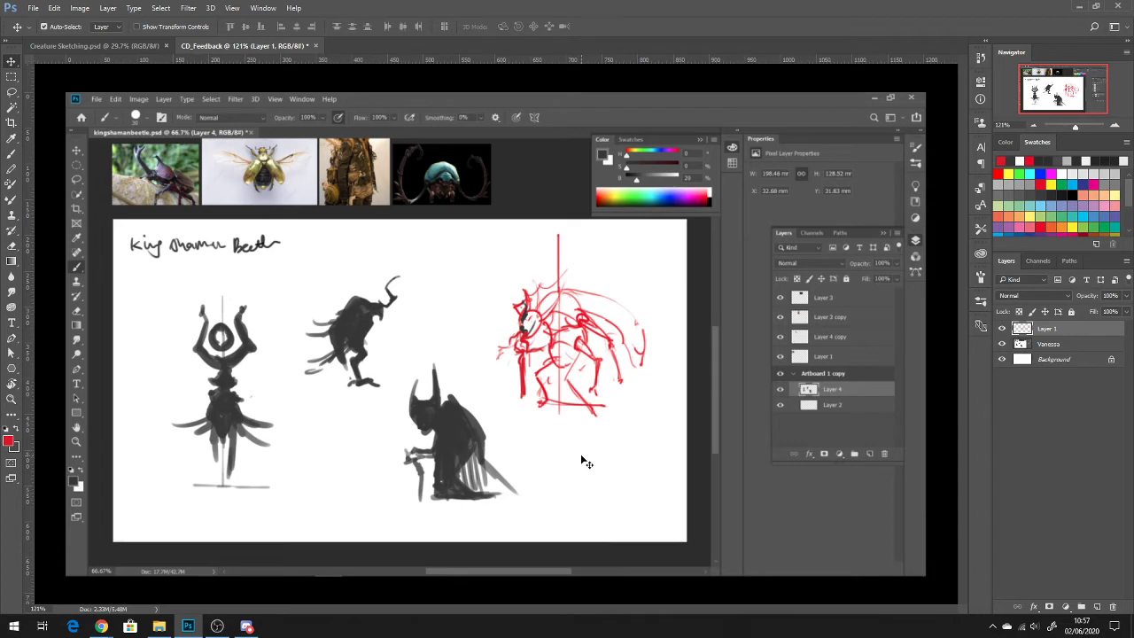
pyautogui.moveTo(562, 362)
pyautogui.mouseDown()
pyautogui.moveTo(582, 452)
pyautogui.moveTo(572, 363)
pyautogui.moveTo(561, 416)
pyautogui.mouseUp()
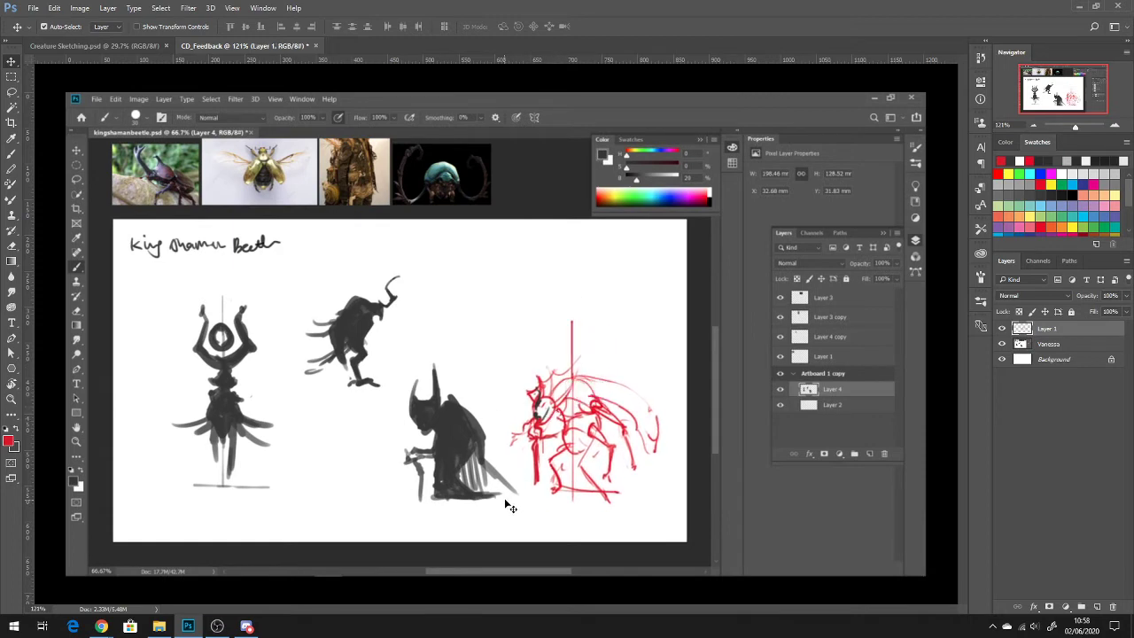
pyautogui.press('b')
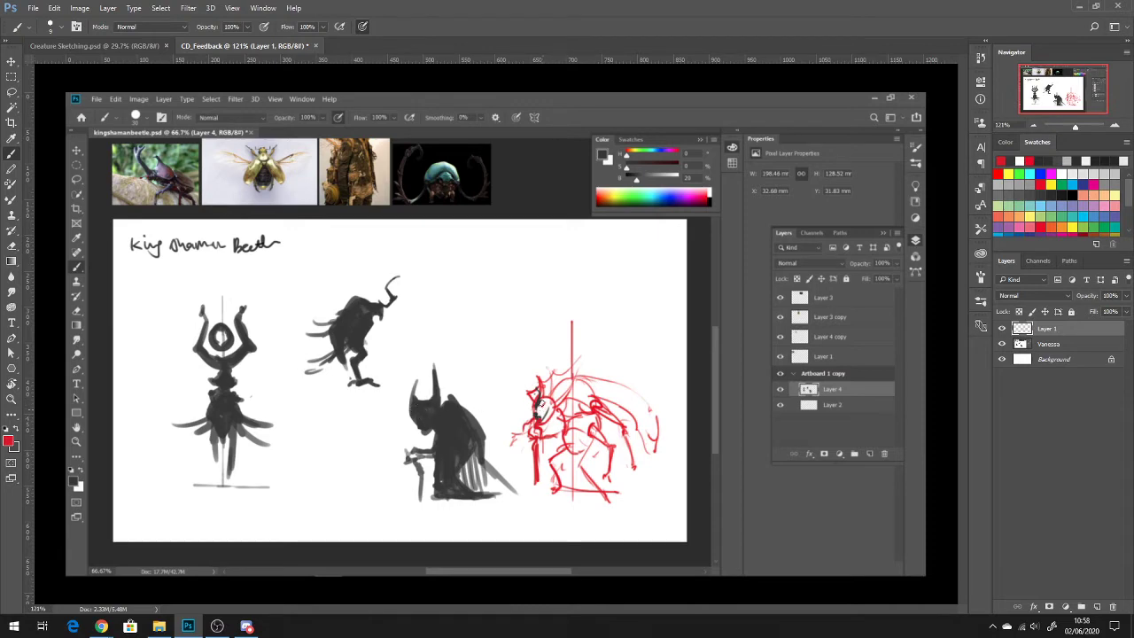
pyautogui.moveTo(538, 413); pyautogui.dragTo(545, 406)
# Step: Sketch a new creature with a huge domed shell, small face and mandibles, and outline the matching head shape on the teal-headed reference photo
pyautogui.moveTo(463, 314)
pyautogui.mouseDown()
pyautogui.moveTo(469, 285)
pyautogui.moveTo(525, 320)
pyautogui.moveTo(544, 296)
pyautogui.moveTo(521, 315)
pyautogui.moveTo(467, 315)
pyautogui.moveTo(495, 323)
pyautogui.moveTo(465, 334)
pyautogui.moveTo(487, 337)
pyautogui.moveTo(507, 326)
pyautogui.mouseUp()
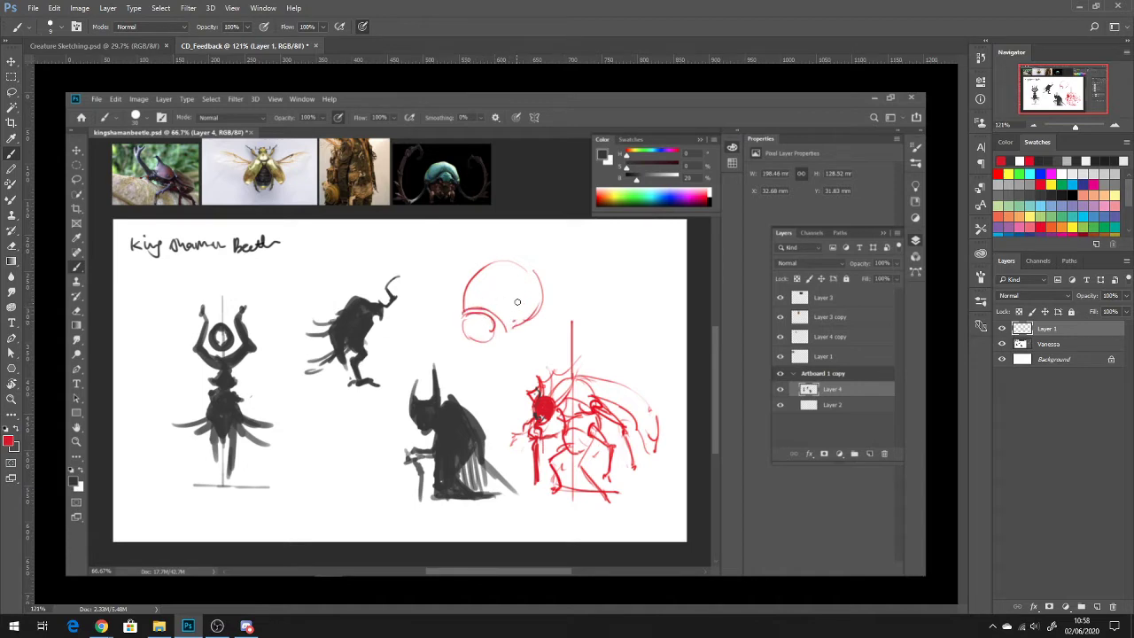
pyautogui.moveTo(443, 174)
pyautogui.mouseDown()
pyautogui.moveTo(450, 156)
pyautogui.moveTo(423, 184)
pyautogui.moveTo(450, 194)
pyautogui.mouseUp()
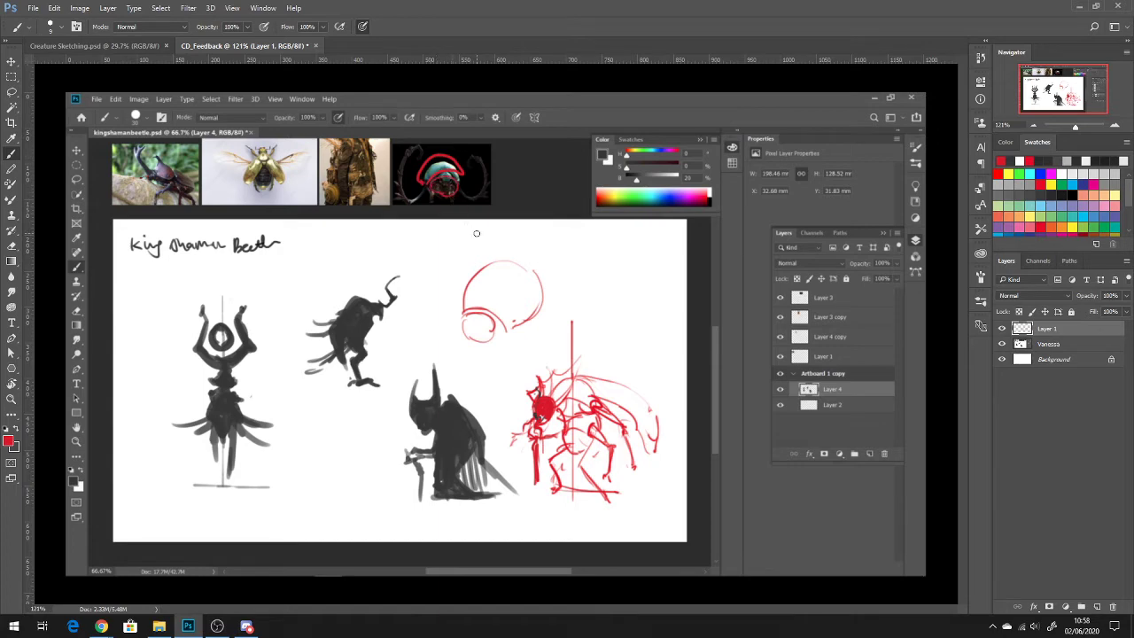
pyautogui.moveTo(486, 315)
pyautogui.mouseDown()
pyautogui.moveTo(464, 328)
pyautogui.moveTo(484, 329)
pyautogui.mouseUp()
pyautogui.moveTo(533, 340)
pyautogui.mouseDown()
pyautogui.moveTo(537, 318)
pyautogui.moveTo(525, 337)
pyautogui.moveTo(536, 323)
pyautogui.moveTo(534, 352)
pyautogui.mouseUp()
pyautogui.moveTo(462, 333)
pyautogui.mouseDown()
pyautogui.moveTo(458, 349)
pyautogui.moveTo(473, 327)
pyautogui.moveTo(462, 345)
pyautogui.mouseUp()
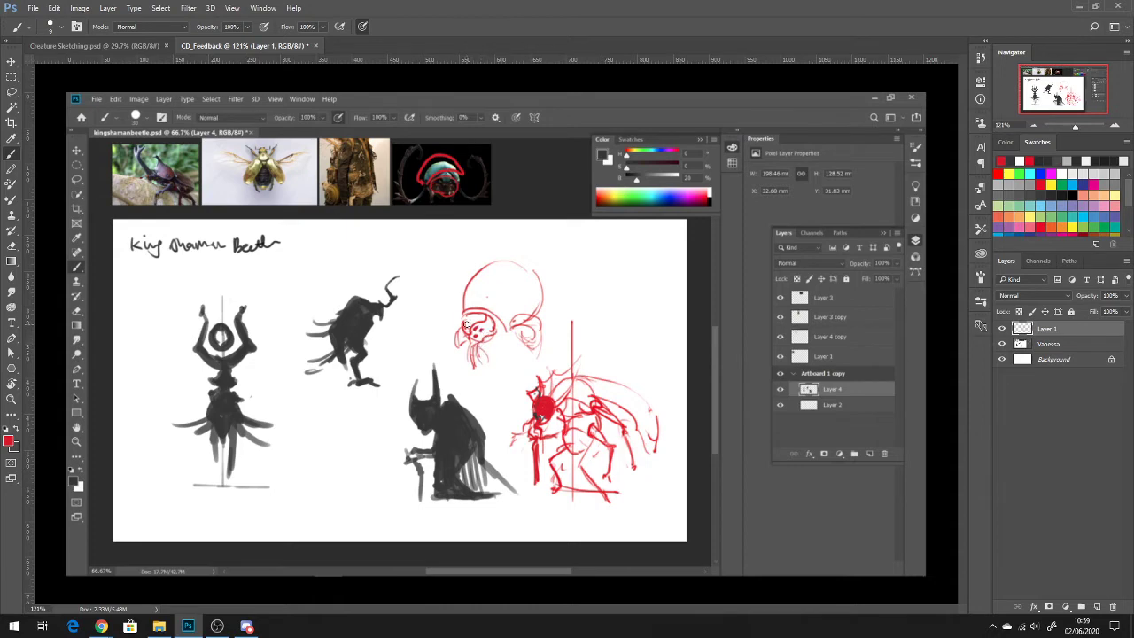
# Step: Add contour lines and spikes to the new creature's domed shell, and draw its body, arms and bent legs
pyautogui.moveTo(467, 329); pyautogui.dragTo(479, 299)
pyautogui.moveTo(535, 251)
pyautogui.mouseDown()
pyautogui.moveTo(548, 303)
pyautogui.moveTo(532, 349)
pyautogui.moveTo(511, 325)
pyautogui.moveTo(545, 285)
pyautogui.moveTo(524, 266)
pyautogui.moveTo(536, 246)
pyautogui.moveTo(486, 265)
pyautogui.moveTo(480, 255)
pyautogui.moveTo(479, 282)
pyautogui.moveTo(504, 266)
pyautogui.moveTo(484, 305)
pyautogui.mouseUp()
pyautogui.moveTo(523, 271); pyautogui.dragTo(493, 309)
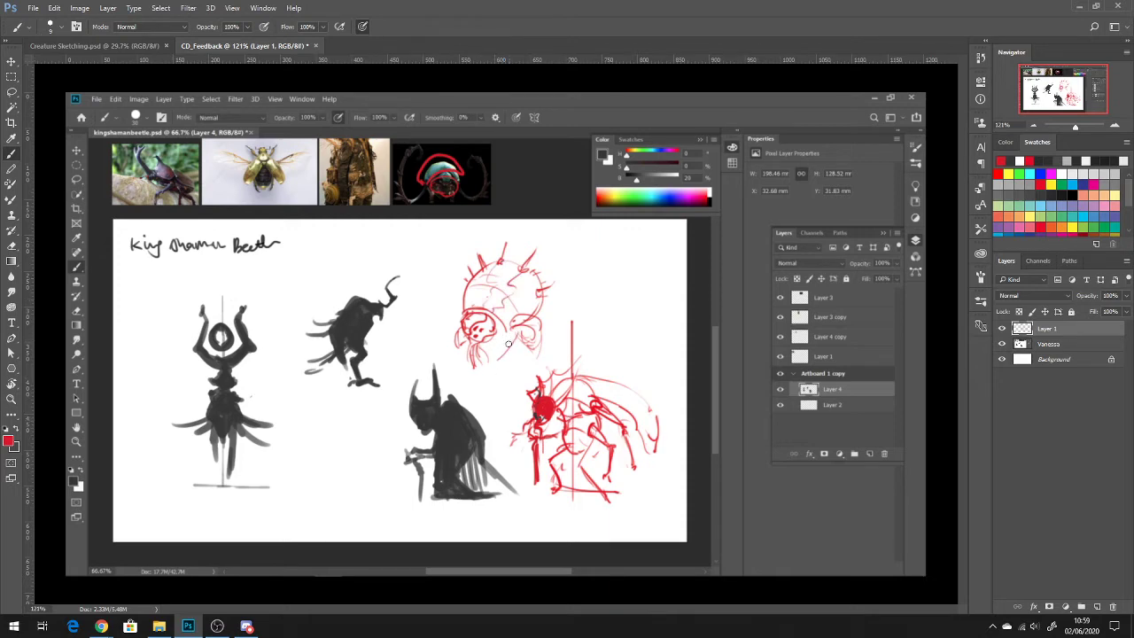
pyautogui.moveTo(534, 327)
pyautogui.mouseDown()
pyautogui.moveTo(546, 367)
pyautogui.moveTo(518, 360)
pyautogui.moveTo(525, 373)
pyautogui.moveTo(510, 349)
pyautogui.moveTo(496, 371)
pyautogui.moveTo(488, 363)
pyautogui.moveTo(506, 364)
pyautogui.moveTo(513, 394)
pyautogui.moveTo(495, 377)
pyautogui.moveTo(517, 403)
pyautogui.mouseUp()
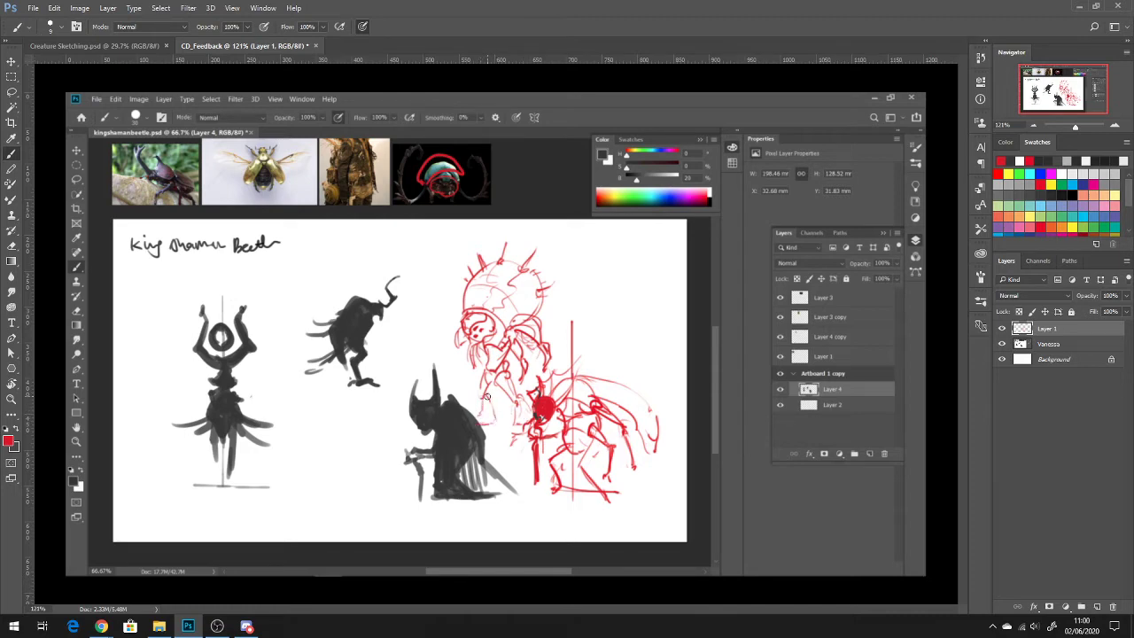
pyautogui.moveTo(470, 422); pyautogui.dragTo(494, 421)
# Step: Draw a long staff in the domed creature's hand, topped with a large rounded head containing concentric rings
pyautogui.moveTo(453, 359); pyautogui.dragTo(436, 279)
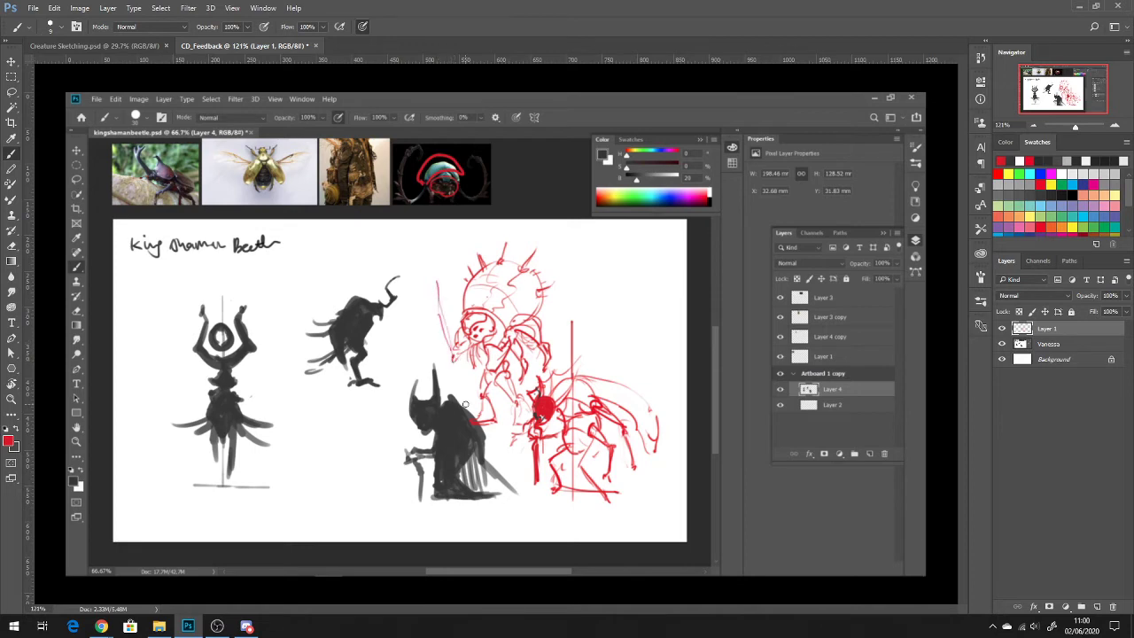
pyautogui.moveTo(471, 418); pyautogui.dragTo(455, 362)
pyautogui.moveTo(437, 307)
pyautogui.mouseDown()
pyautogui.moveTo(425, 268)
pyautogui.moveTo(431, 278)
pyautogui.moveTo(408, 260)
pyautogui.moveTo(429, 275)
pyautogui.mouseUp()
pyautogui.moveTo(438, 276)
pyautogui.mouseDown()
pyautogui.moveTo(425, 227)
pyautogui.moveTo(444, 250)
pyautogui.moveTo(437, 283)
pyautogui.moveTo(445, 249)
pyautogui.moveTo(430, 288)
pyautogui.moveTo(457, 371)
pyautogui.mouseUp()
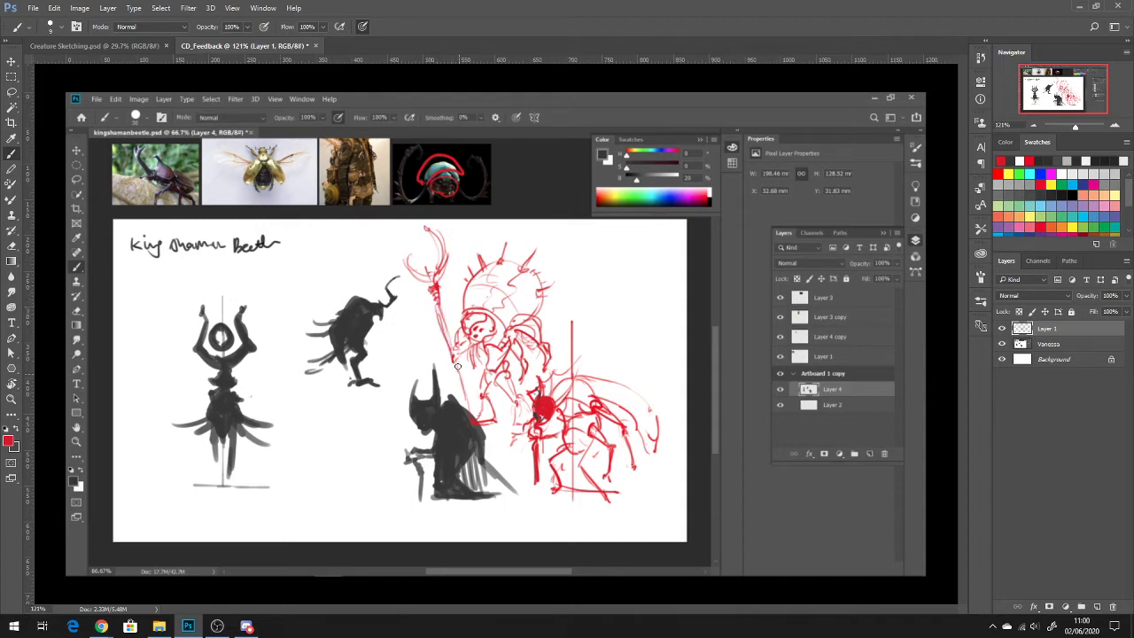
pyautogui.moveTo(442, 326)
pyautogui.mouseDown()
pyautogui.moveTo(453, 366)
pyautogui.moveTo(459, 356)
pyautogui.mouseUp()
pyautogui.moveTo(414, 257); pyautogui.dragTo(427, 273)
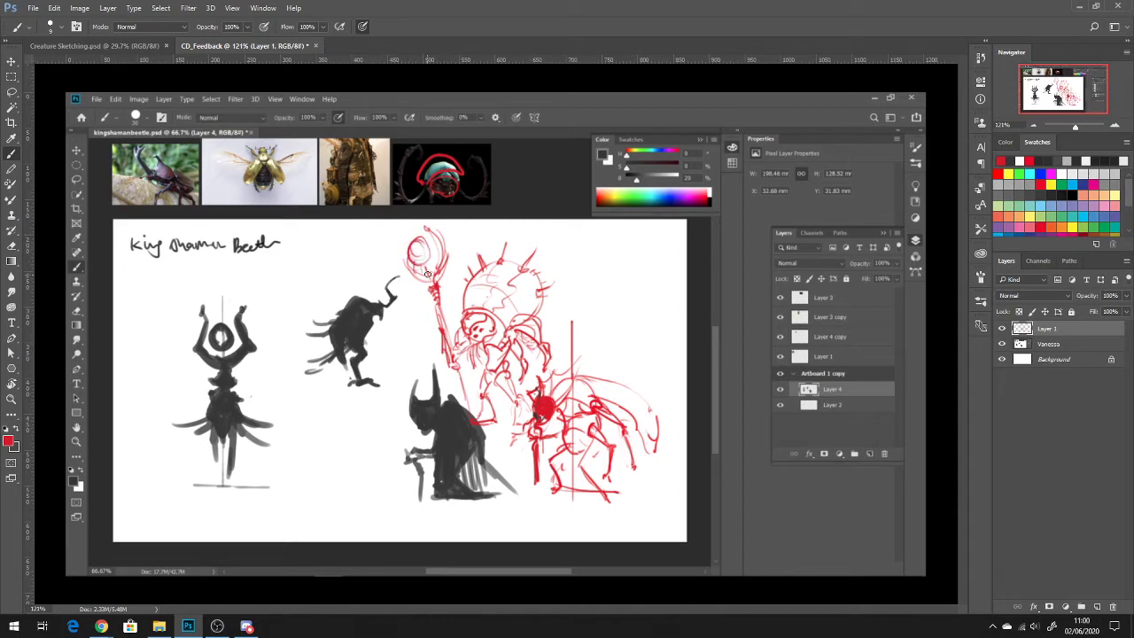
pyautogui.moveTo(431, 232)
pyautogui.mouseDown()
pyautogui.moveTo(421, 272)
pyautogui.moveTo(432, 251)
pyautogui.moveTo(402, 235)
pyautogui.mouseUp()
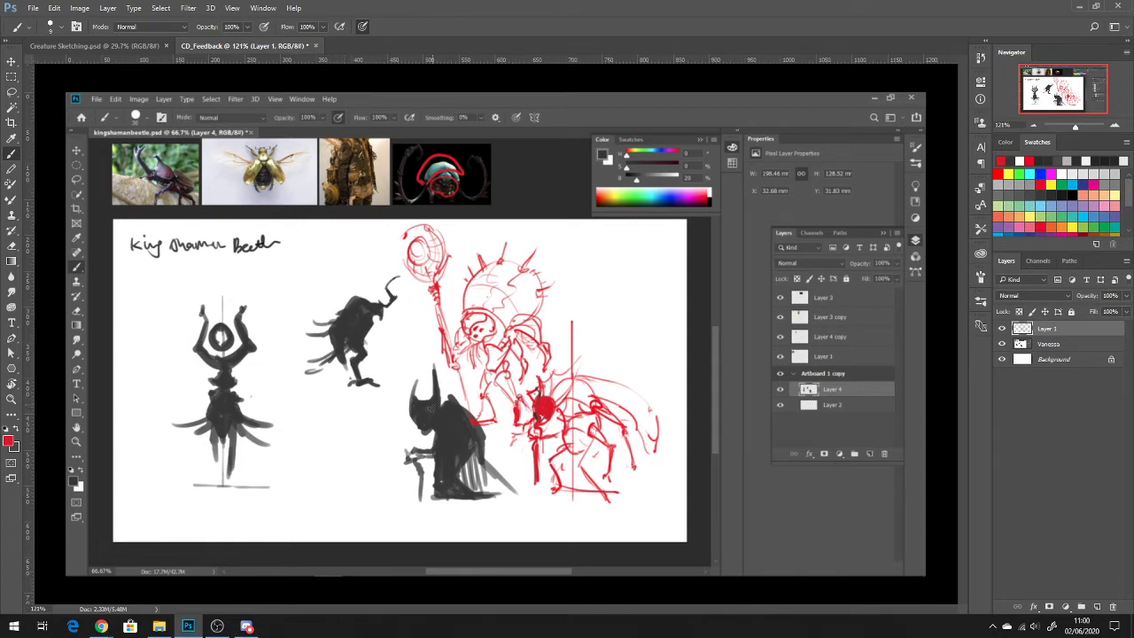
# Step: Label the seated silhouette with a circled 1, mark both red sketches with circled numbers, and add a connecting arrow toward the domed creature
pyautogui.moveTo(383, 413)
pyautogui.mouseDown()
pyautogui.moveTo(413, 396)
pyautogui.moveTo(398, 393)
pyautogui.moveTo(400, 376)
pyautogui.moveTo(423, 321)
pyautogui.mouseUp()
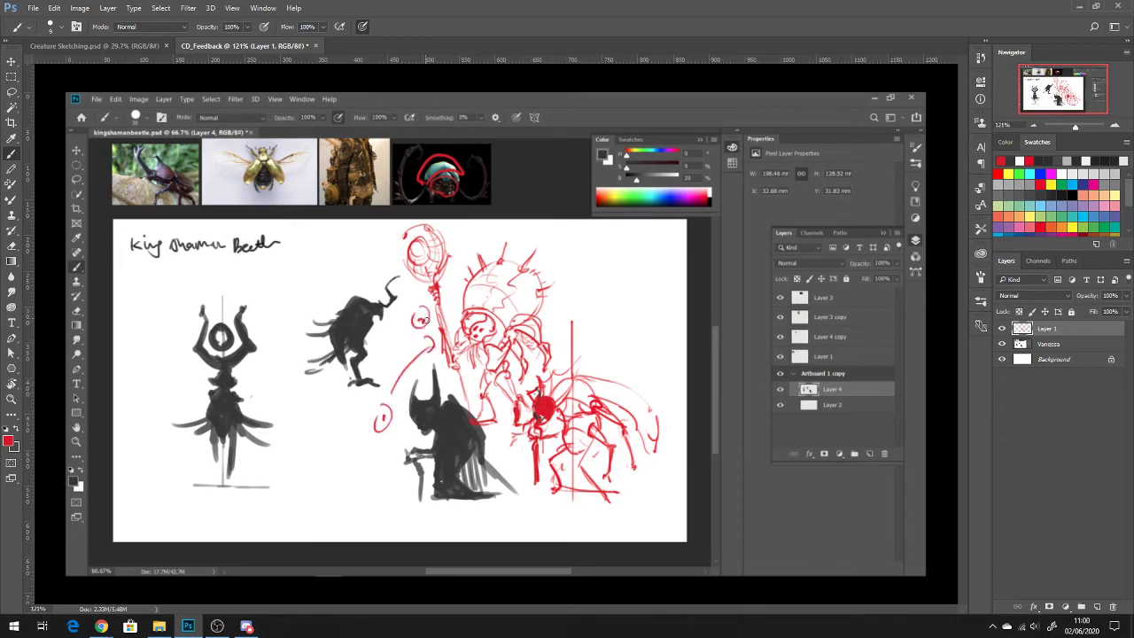
pyautogui.moveTo(600, 354); pyautogui.dragTo(598, 344)
# Step: Sketch a new horned beetle head below the hunched silhouette, with a shaded jaw and a long arc curving down behind it
pyautogui.moveTo(312, 439)
pyautogui.mouseDown()
pyautogui.moveTo(342, 436)
pyautogui.moveTo(345, 449)
pyautogui.moveTo(326, 455)
pyautogui.moveTo(347, 465)
pyautogui.mouseUp()
pyautogui.moveTo(350, 419)
pyautogui.mouseDown()
pyautogui.moveTo(347, 446)
pyautogui.moveTo(319, 437)
pyautogui.moveTo(345, 439)
pyautogui.moveTo(328, 445)
pyautogui.moveTo(329, 402)
pyautogui.mouseUp()
pyautogui.hotkey('ctrl', 'z')
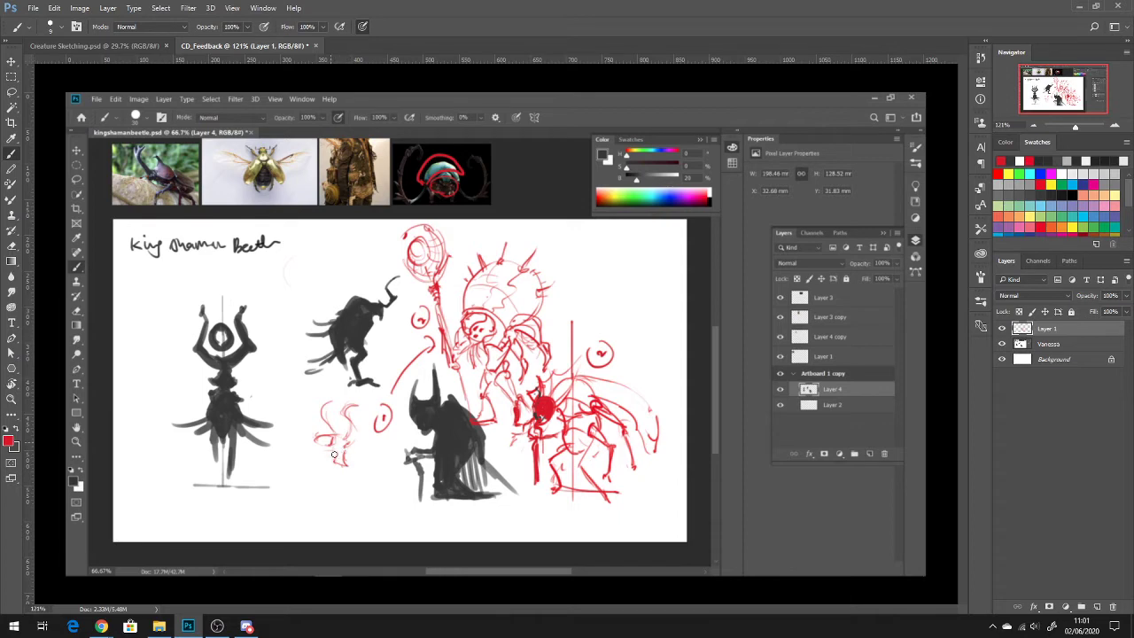
pyautogui.moveTo(336, 455)
pyautogui.mouseDown()
pyautogui.moveTo(353, 473)
pyautogui.moveTo(340, 462)
pyautogui.moveTo(348, 441)
pyautogui.moveTo(349, 464)
pyautogui.moveTo(334, 458)
pyautogui.moveTo(350, 468)
pyautogui.mouseUp()
pyautogui.moveTo(323, 437)
pyautogui.mouseDown()
pyautogui.moveTo(293, 514)
pyautogui.moveTo(287, 485)
pyautogui.moveTo(307, 529)
pyautogui.mouseUp()
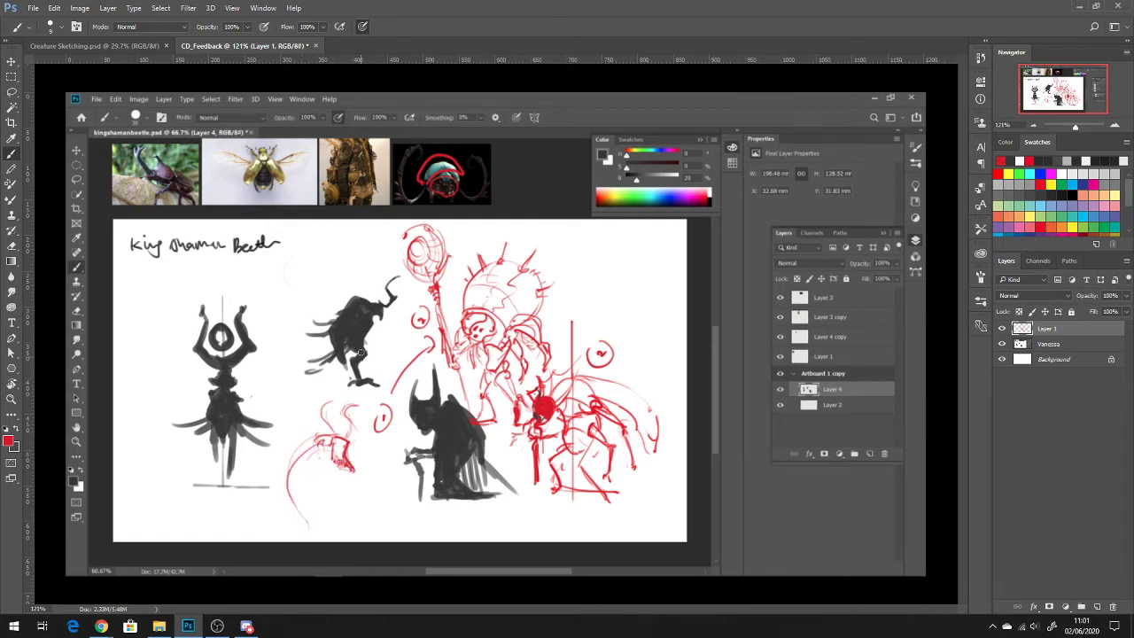
# Step: Trace the body curve on the hunched silhouette, then add spiky strokes behind the new horned head and rework its jaw shading
pyautogui.moveTo(352, 307); pyautogui.dragTo(364, 367)
pyautogui.moveTo(288, 455)
pyautogui.mouseDown()
pyautogui.moveTo(297, 419)
pyautogui.moveTo(318, 432)
pyautogui.moveTo(300, 425)
pyautogui.moveTo(314, 435)
pyautogui.moveTo(295, 450)
pyautogui.moveTo(307, 461)
pyautogui.moveTo(334, 461)
pyautogui.moveTo(337, 472)
pyautogui.moveTo(337, 447)
pyautogui.moveTo(362, 468)
pyautogui.mouseUp()
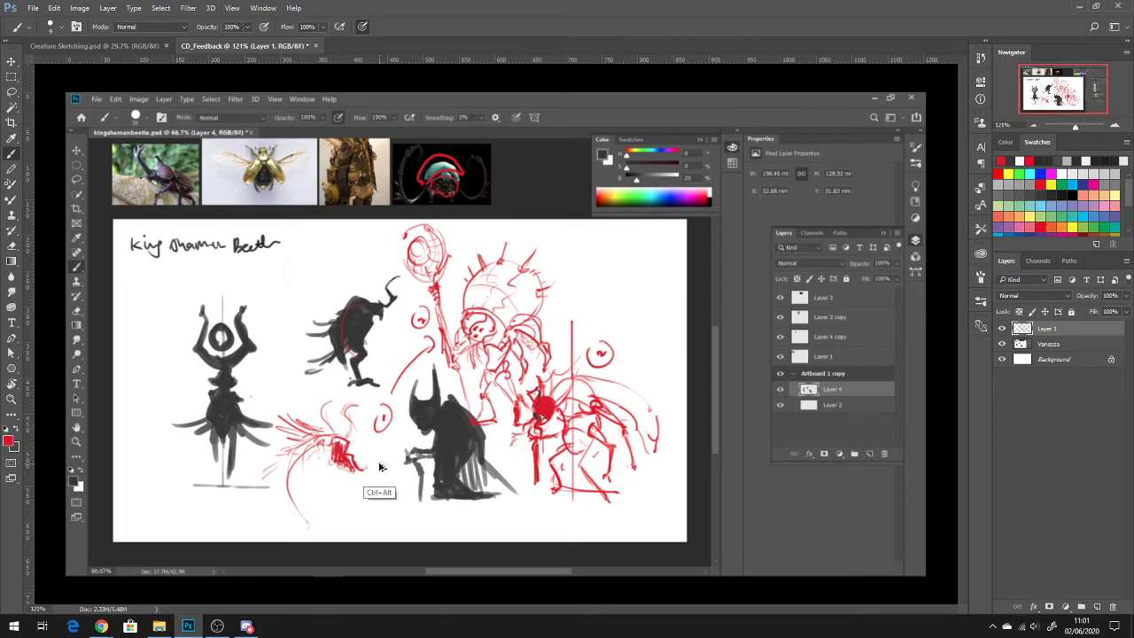
pyautogui.hotkey('ctrl', 'alt', 'z')
pyautogui.moveTo(338, 448); pyautogui.dragTo(351, 469)
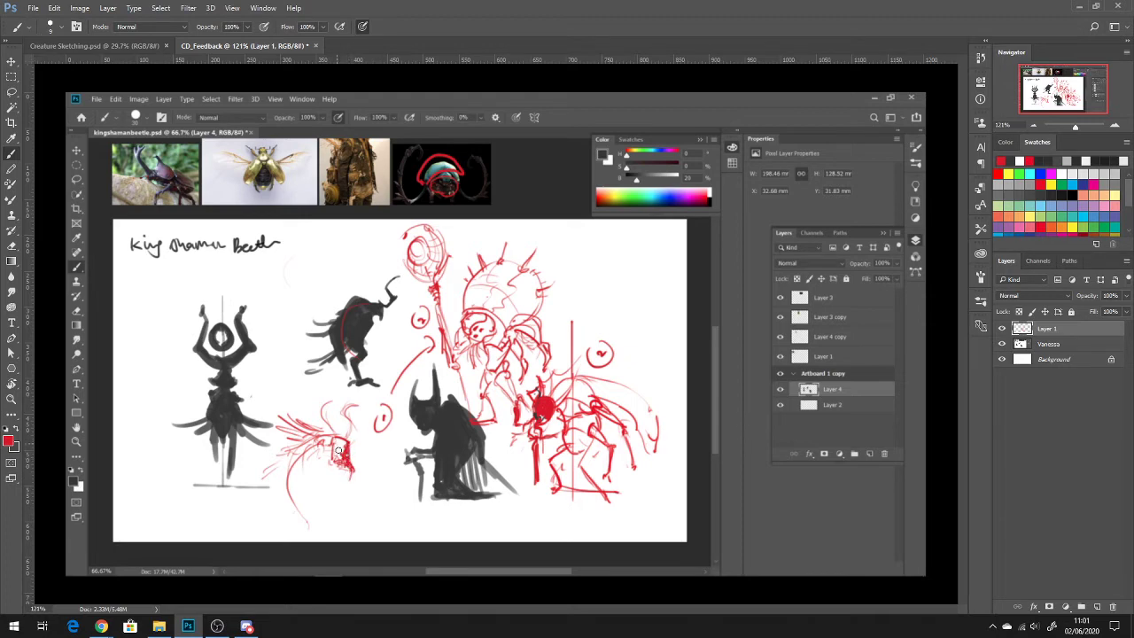
# Step: Strengthen the new figure's branching horns and draw face and neck lines hanging below its head
pyautogui.moveTo(348, 437)
pyautogui.mouseDown()
pyautogui.moveTo(347, 411)
pyautogui.moveTo(360, 405)
pyautogui.mouseUp()
pyautogui.moveTo(333, 387); pyautogui.dragTo(320, 409)
pyautogui.moveTo(319, 449)
pyautogui.mouseDown()
pyautogui.moveTo(287, 458)
pyautogui.moveTo(326, 456)
pyautogui.moveTo(323, 469)
pyautogui.moveTo(301, 457)
pyautogui.moveTo(339, 471)
pyautogui.moveTo(345, 505)
pyautogui.mouseUp()
pyautogui.moveTo(347, 465)
pyautogui.mouseDown()
pyautogui.moveTo(333, 474)
pyautogui.moveTo(315, 457)
pyautogui.moveTo(339, 478)
pyautogui.mouseUp()
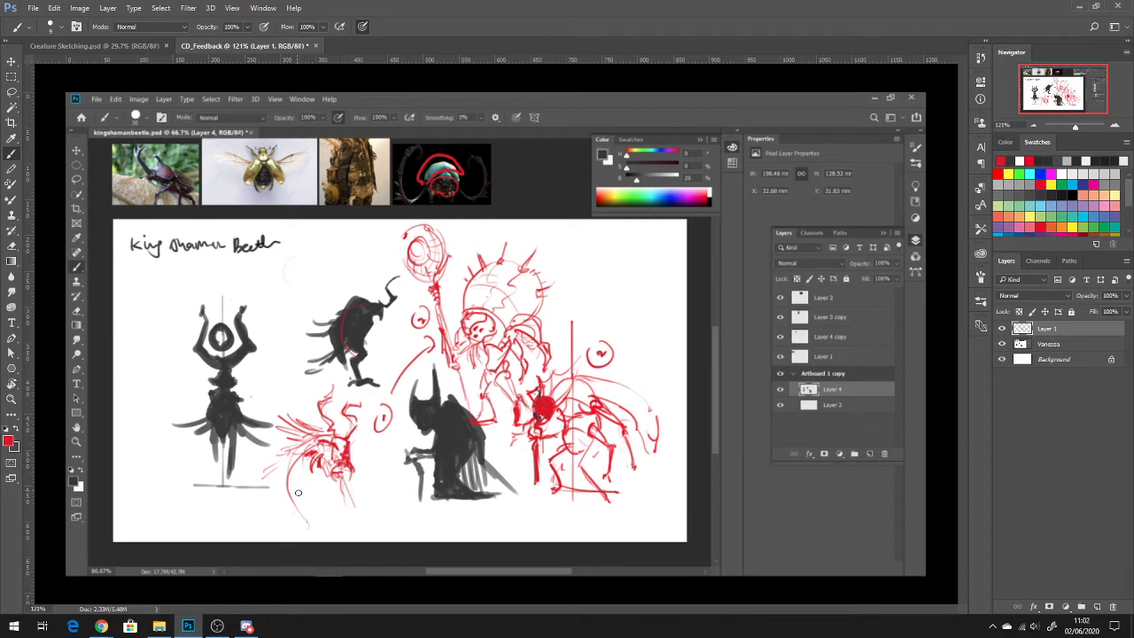
# Step: Draw long sweeping wing arcs with frayed ends trailing down behind the horned figure
pyautogui.moveTo(301, 450); pyautogui.dragTo(298, 515)
pyautogui.moveTo(296, 451); pyautogui.dragTo(241, 513)
pyautogui.moveTo(273, 491)
pyautogui.mouseDown()
pyautogui.moveTo(245, 527)
pyautogui.moveTo(266, 508)
pyautogui.moveTo(265, 523)
pyautogui.moveTo(270, 510)
pyautogui.moveTo(294, 544)
pyautogui.moveTo(308, 542)
pyautogui.moveTo(290, 501)
pyautogui.moveTo(311, 528)
pyautogui.moveTo(348, 535)
pyautogui.moveTo(310, 475)
pyautogui.mouseUp()
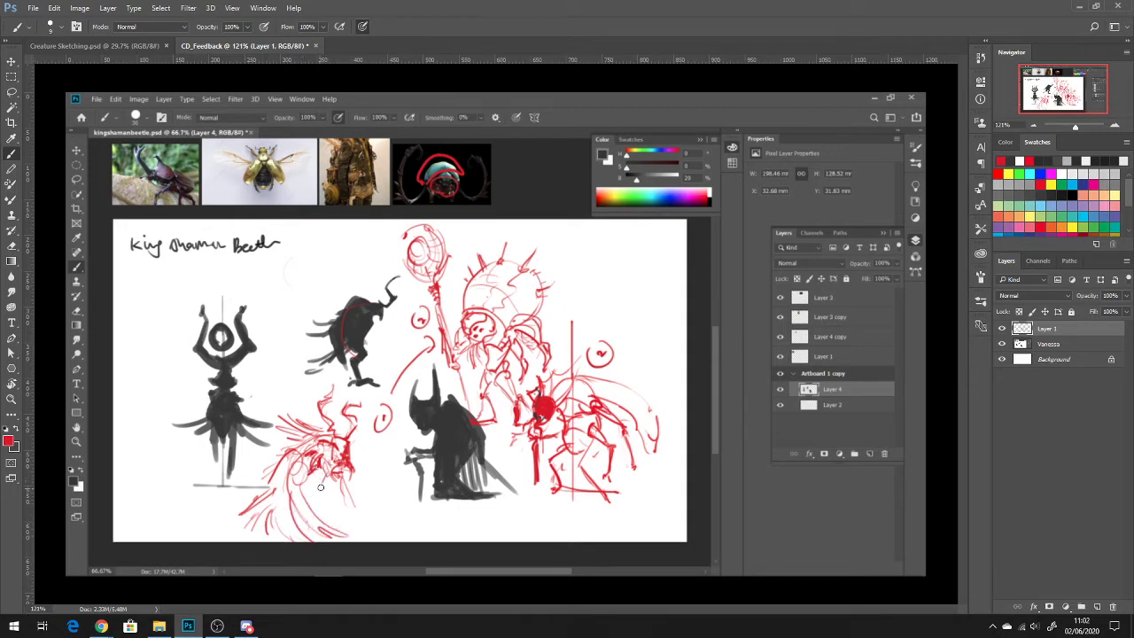
# Step: Draw the horned figure's torso, bent legs and outstretched arm holding a tall staff with a curved tip
pyautogui.moveTo(351, 486)
pyautogui.mouseDown()
pyautogui.moveTo(346, 475)
pyautogui.moveTo(353, 486)
pyautogui.mouseUp()
pyautogui.moveTo(308, 483); pyautogui.dragTo(342, 501)
pyautogui.moveTo(302, 486); pyautogui.dragTo(355, 523)
pyautogui.moveTo(349, 450)
pyautogui.mouseDown()
pyautogui.moveTo(381, 445)
pyautogui.moveTo(379, 532)
pyautogui.mouseUp()
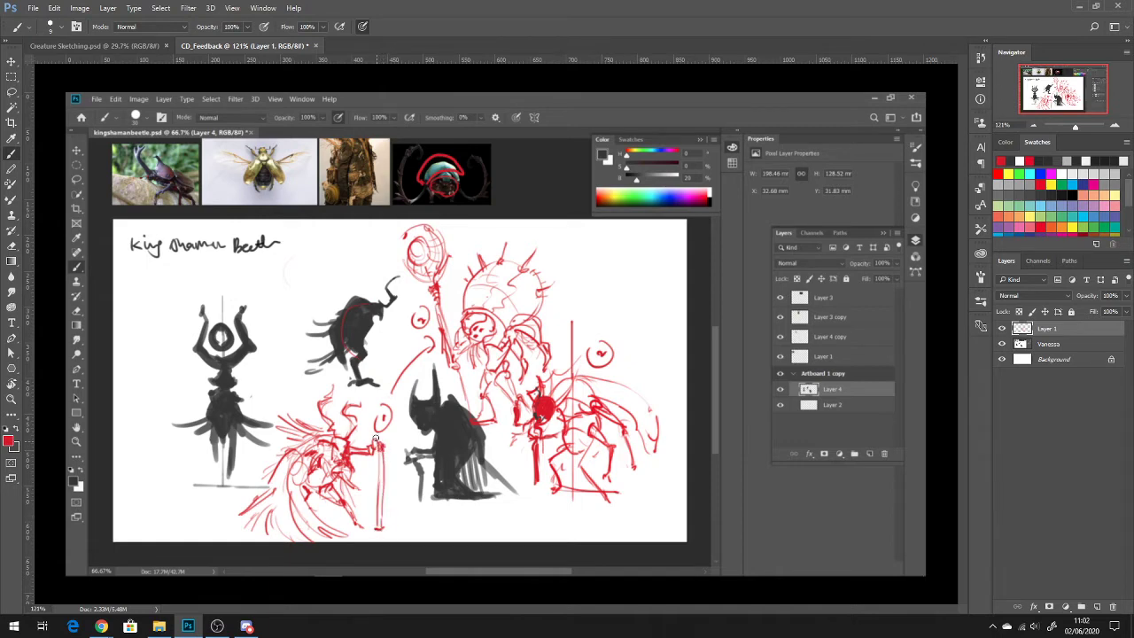
pyautogui.moveTo(372, 409)
pyautogui.mouseDown()
pyautogui.moveTo(394, 373)
pyautogui.moveTo(372, 414)
pyautogui.moveTo(382, 532)
pyautogui.mouseUp()
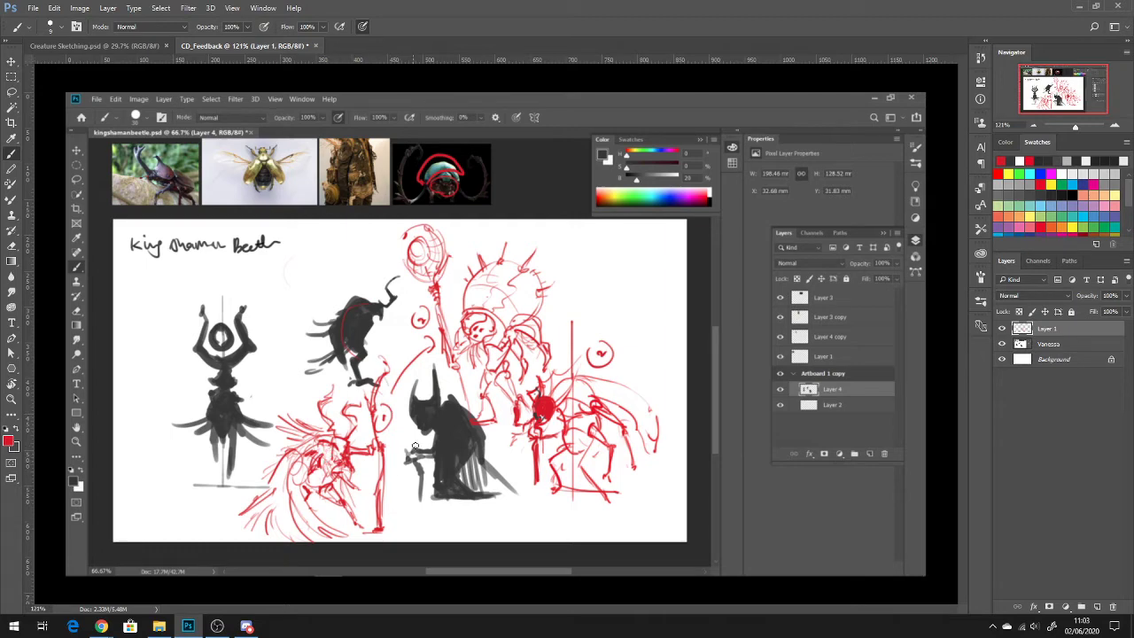
pyautogui.keyDown('alt'); pyautogui.click(329, 454); pyautogui.keyUp('alt')
pyautogui.moveTo(329, 453)
pyautogui.mouseDown()
pyautogui.moveTo(319, 462)
pyautogui.moveTo(342, 470)
pyautogui.mouseUp()
pyautogui.hotkey('ctrl', 'z')
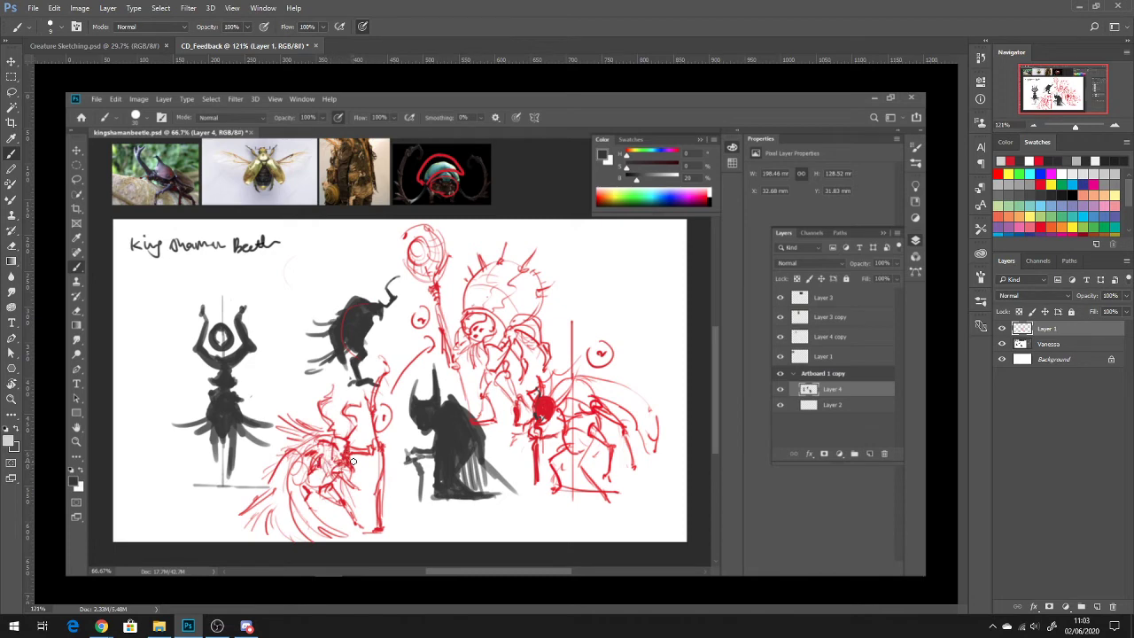
# Step: Fill the horned figure's torso with sampled pink and shade its upper body with a sampled darker red
pyautogui.keyDown('alt'); pyautogui.click(347, 488); pyautogui.keyUp('alt')
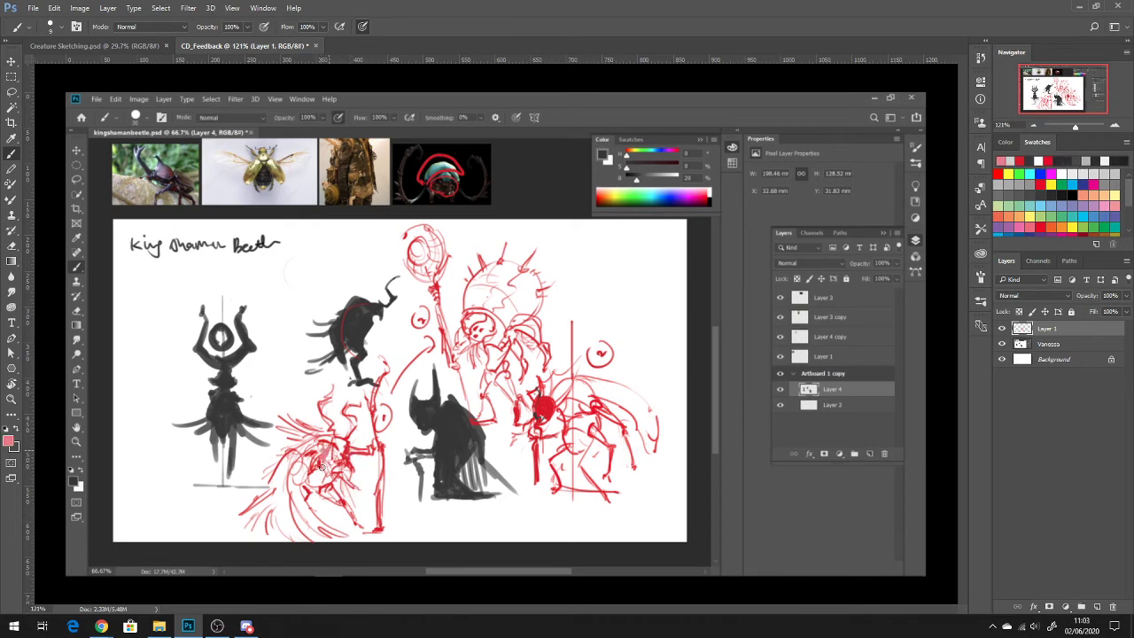
pyautogui.moveTo(321, 466); pyautogui.dragTo(329, 459)
pyautogui.moveTo(309, 487); pyautogui.dragTo(329, 483)
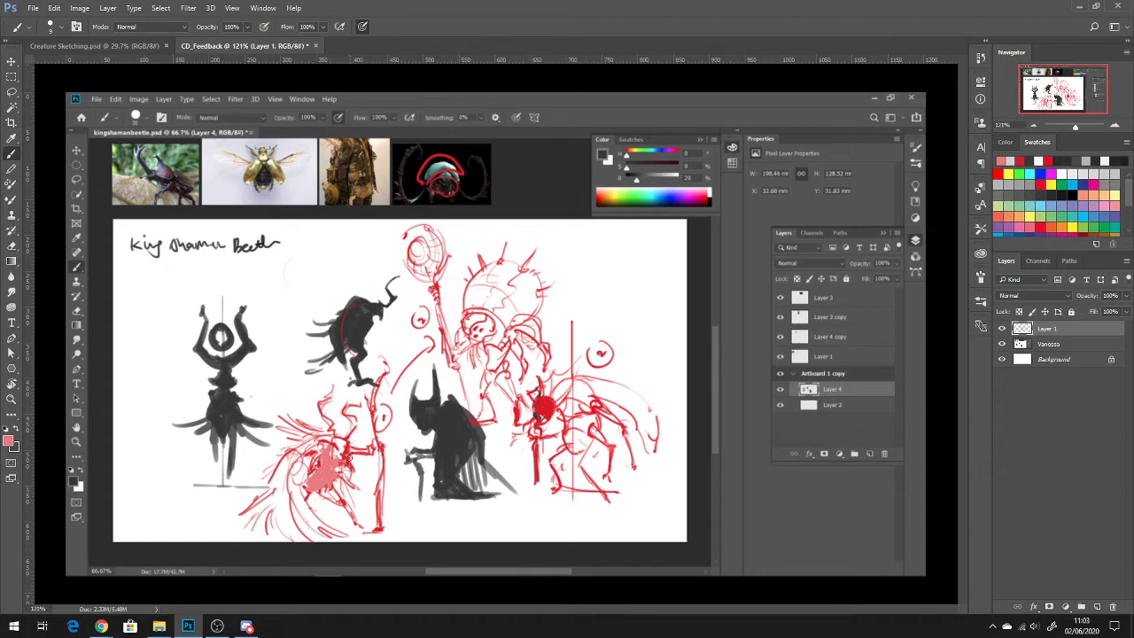
pyautogui.keyDown('alt'); pyautogui.click(345, 472); pyautogui.keyUp('alt')
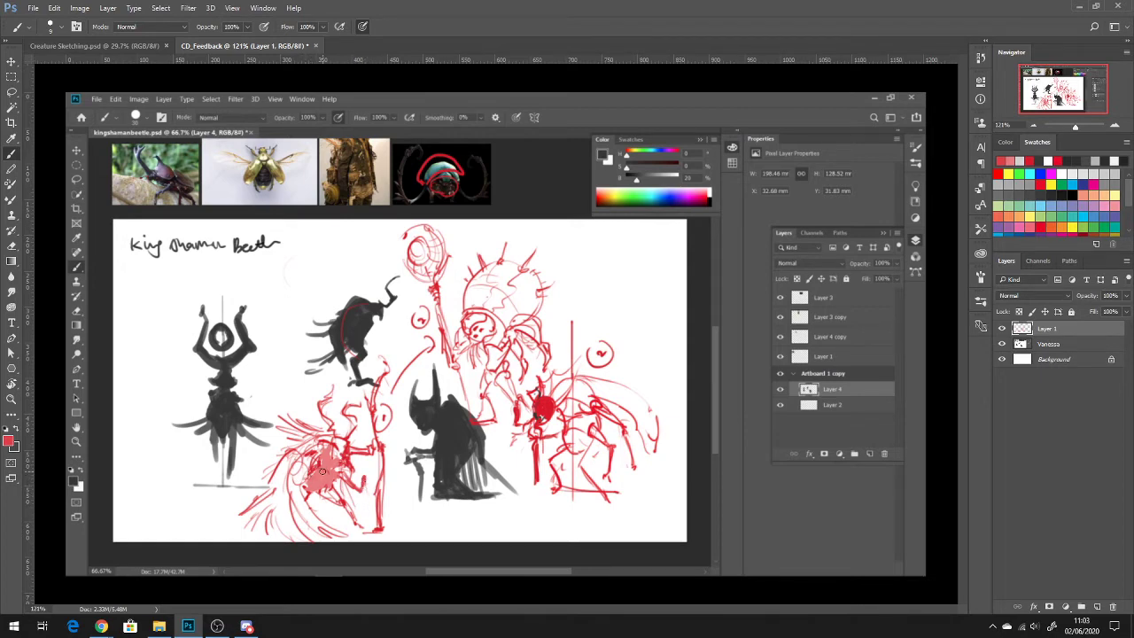
pyautogui.moveTo(330, 459); pyautogui.dragTo(332, 455)
# Step: Add feathery strokes behind the horned figure's head and reinforce the wing arcs beneath its torso
pyautogui.moveTo(303, 442)
pyautogui.mouseDown()
pyautogui.moveTo(276, 426)
pyautogui.moveTo(287, 396)
pyautogui.mouseUp()
pyautogui.moveTo(291, 407)
pyautogui.mouseDown()
pyautogui.moveTo(315, 437)
pyautogui.moveTo(323, 427)
pyautogui.mouseUp()
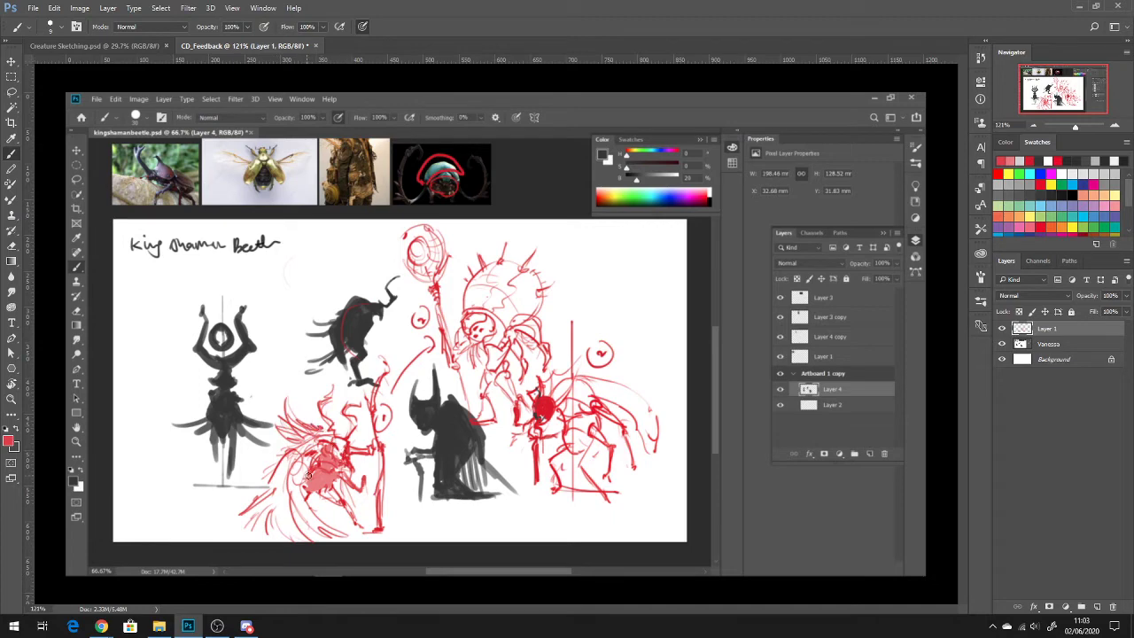
pyautogui.moveTo(303, 489)
pyautogui.mouseDown()
pyautogui.moveTo(314, 465)
pyautogui.moveTo(312, 515)
pyautogui.moveTo(316, 505)
pyautogui.moveTo(333, 536)
pyautogui.mouseUp()
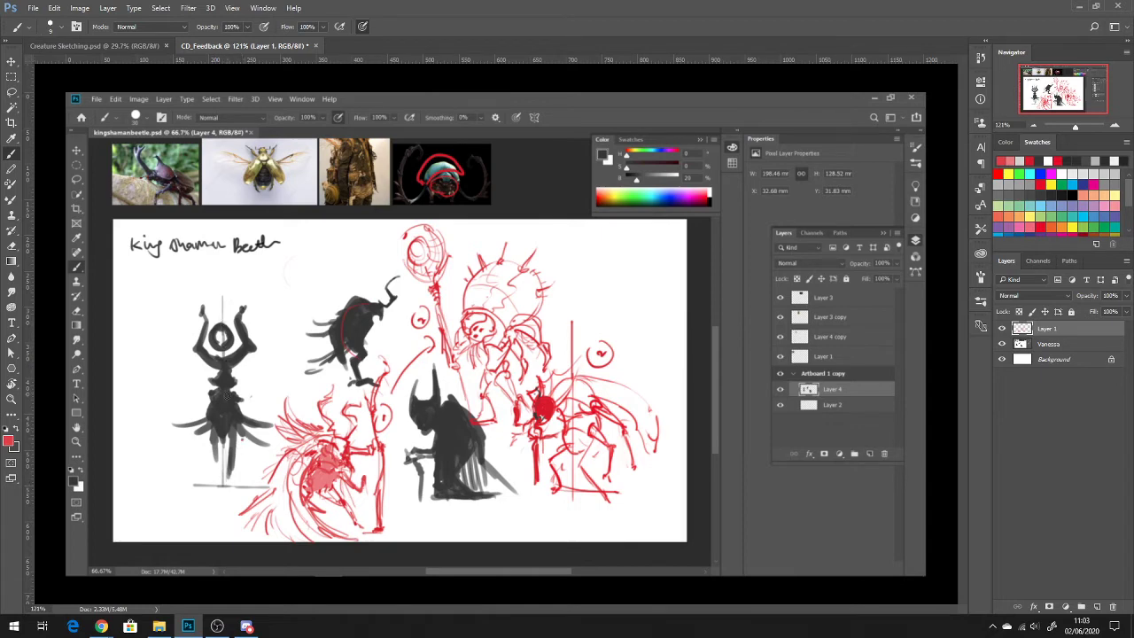
# Step: Paint over the standing raised-arm silhouette in red, outlining its head, chest, waist, skirt-like wings, long legs and arms
pyautogui.moveTo(203, 378)
pyautogui.mouseDown()
pyautogui.moveTo(235, 374)
pyautogui.moveTo(234, 355)
pyautogui.moveTo(214, 377)
pyautogui.mouseUp()
pyautogui.moveTo(220, 337)
pyautogui.mouseDown()
pyautogui.moveTo(218, 322)
pyautogui.moveTo(232, 335)
pyautogui.moveTo(211, 372)
pyautogui.moveTo(240, 368)
pyautogui.moveTo(229, 354)
pyautogui.moveTo(209, 367)
pyautogui.moveTo(227, 395)
pyautogui.moveTo(223, 372)
pyautogui.moveTo(232, 381)
pyautogui.moveTo(216, 379)
pyautogui.mouseUp()
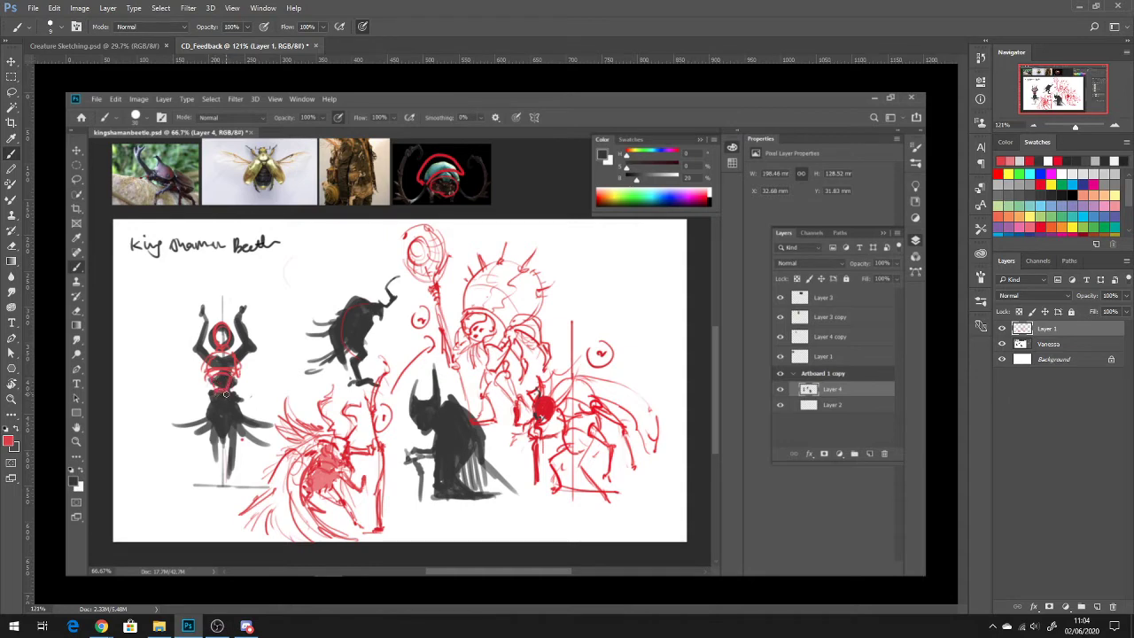
pyautogui.moveTo(228, 395)
pyautogui.mouseDown()
pyautogui.moveTo(247, 429)
pyautogui.moveTo(255, 417)
pyautogui.moveTo(238, 455)
pyautogui.mouseUp()
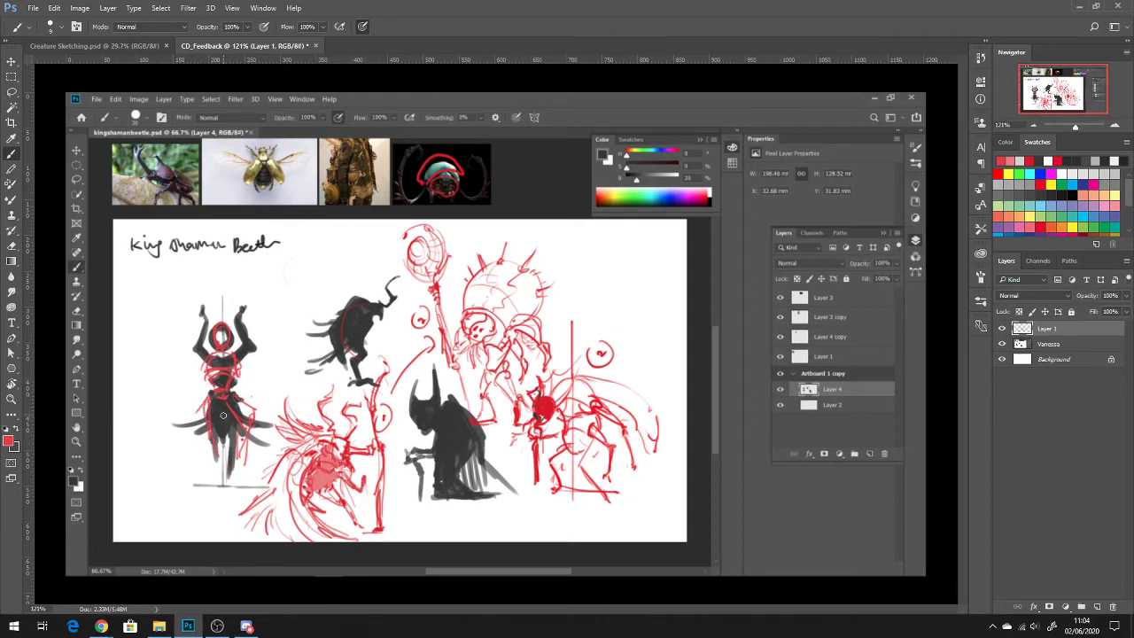
pyautogui.moveTo(222, 443)
pyautogui.mouseDown()
pyautogui.moveTo(220, 505)
pyautogui.moveTo(230, 466)
pyautogui.moveTo(241, 471)
pyautogui.moveTo(208, 524)
pyautogui.mouseUp()
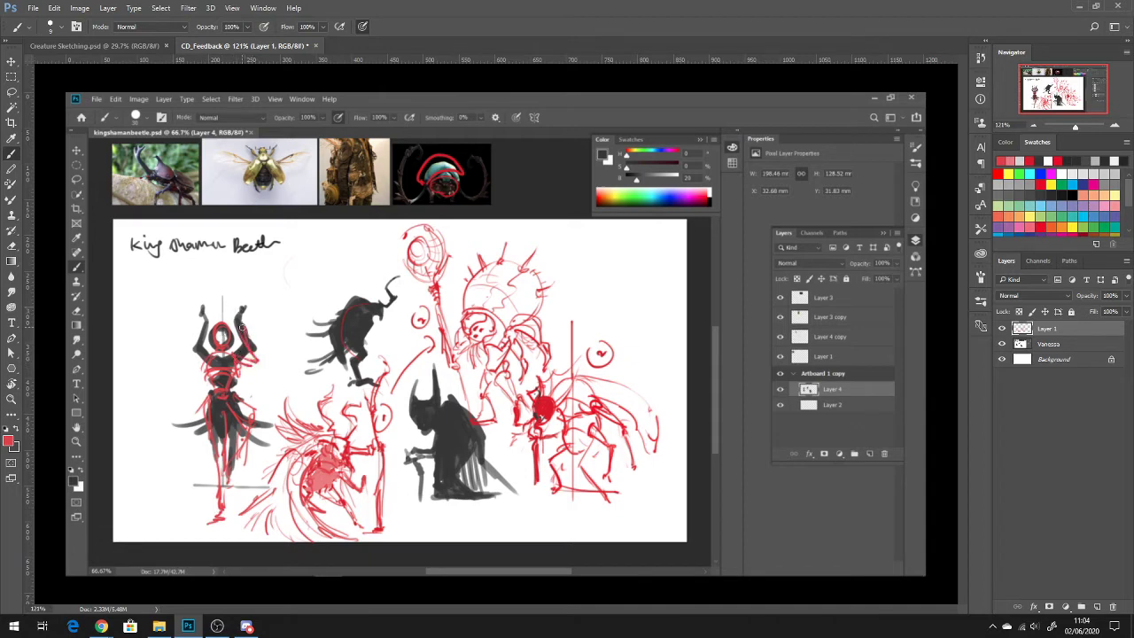
pyautogui.moveTo(197, 358)
pyautogui.mouseDown()
pyautogui.moveTo(182, 372)
pyautogui.moveTo(203, 322)
pyautogui.moveTo(188, 361)
pyautogui.mouseUp()
# Step: Group the pasted sketch and paint-over layers, name the group Ven_feed, and toggle its visibility off and on
pyautogui.keyDown('shift'); pyautogui.click(1059, 347); pyautogui.keyUp('shift')
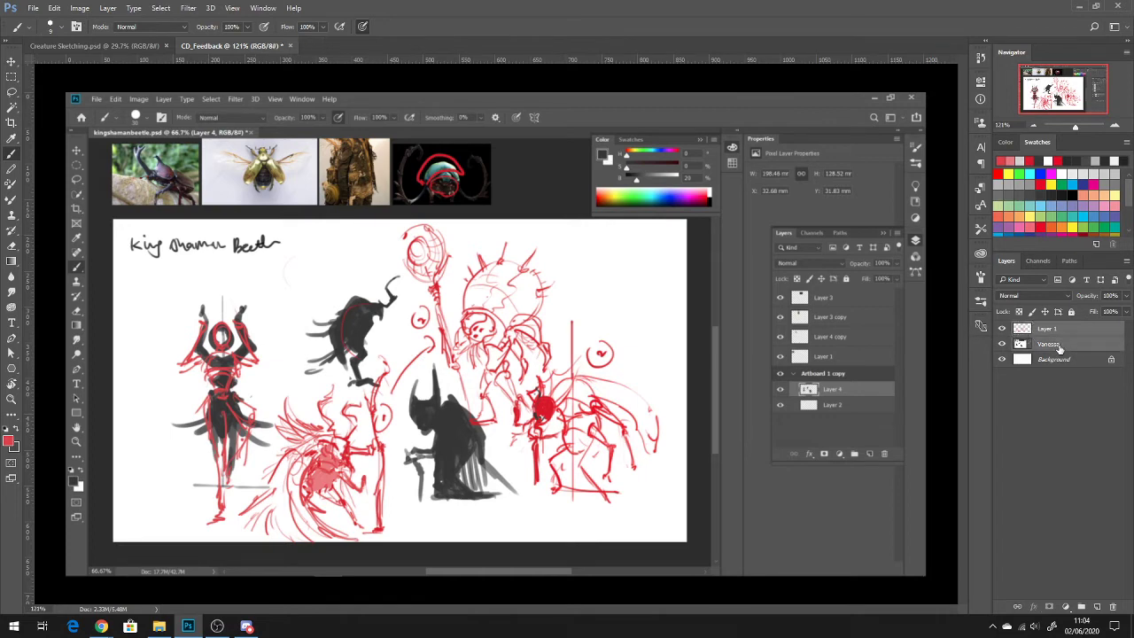
pyautogui.hotkey('ctrl', 'g')
pyautogui.doubleClick(1047, 328)
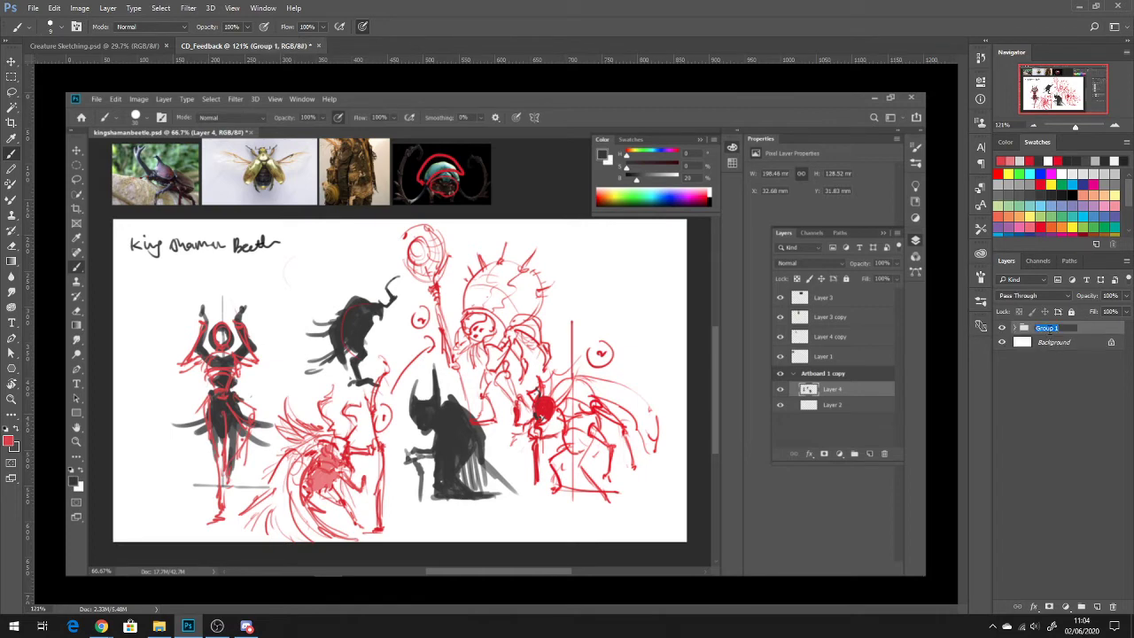
pyautogui.write('Ven_feed')
pyautogui.press('Return')
pyautogui.click(1002, 328)
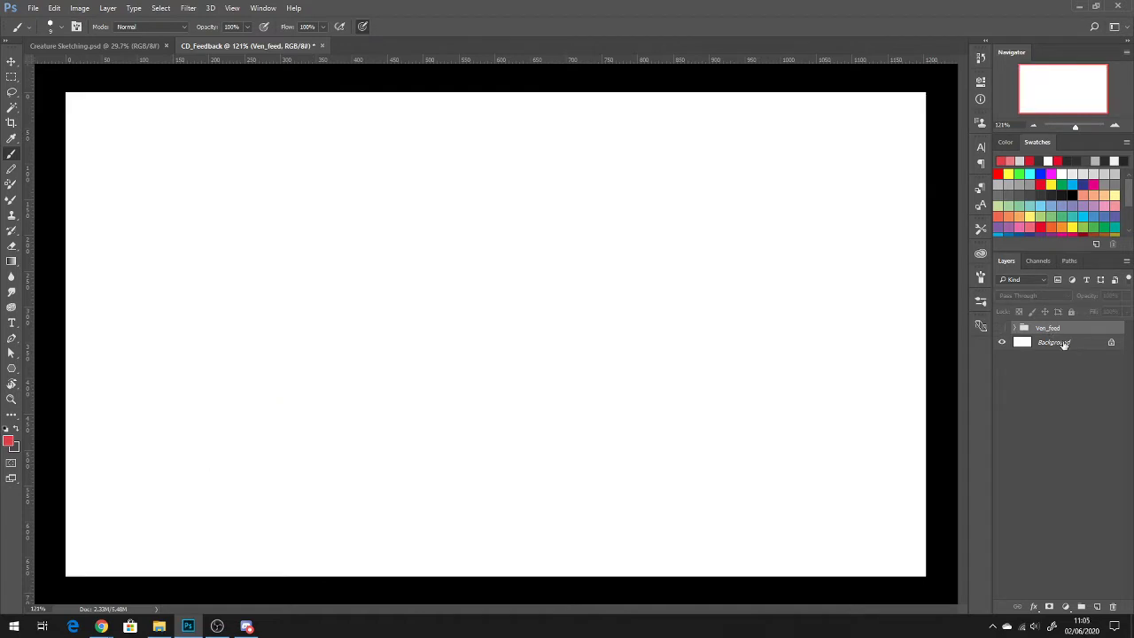
pyautogui.click(1002, 328)
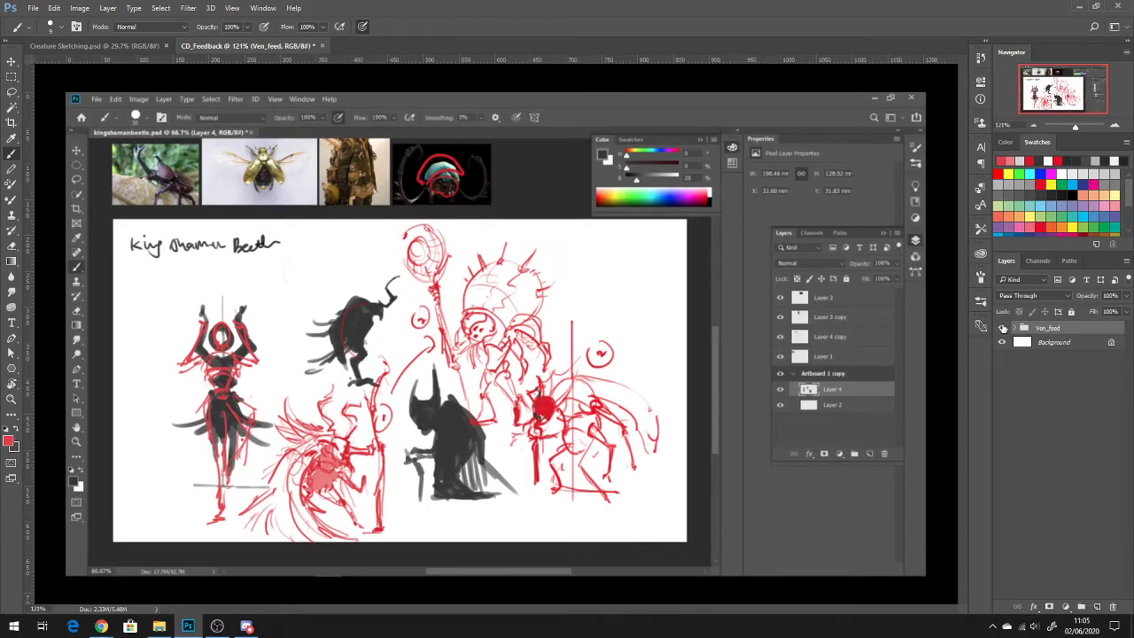
# Step: Hide the Ven_feed group and paste the three-figure King Shaman sketch sheet onto a new layer
pyautogui.click(1001, 328)
pyautogui.hotkey('alt', 'Tab')
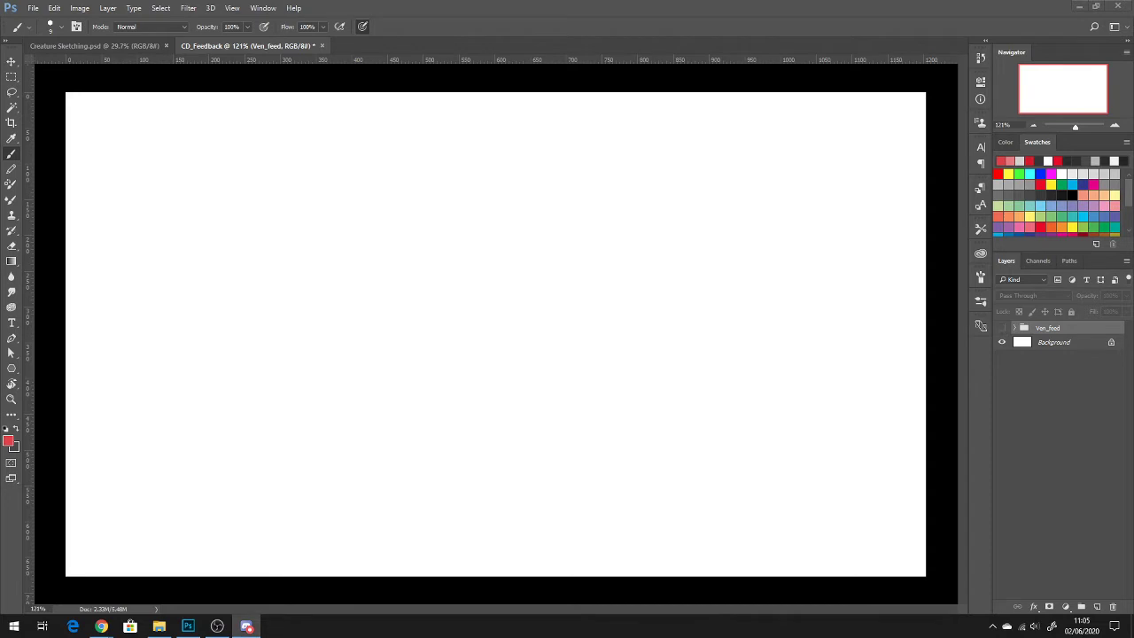
pyautogui.click(864, 343)
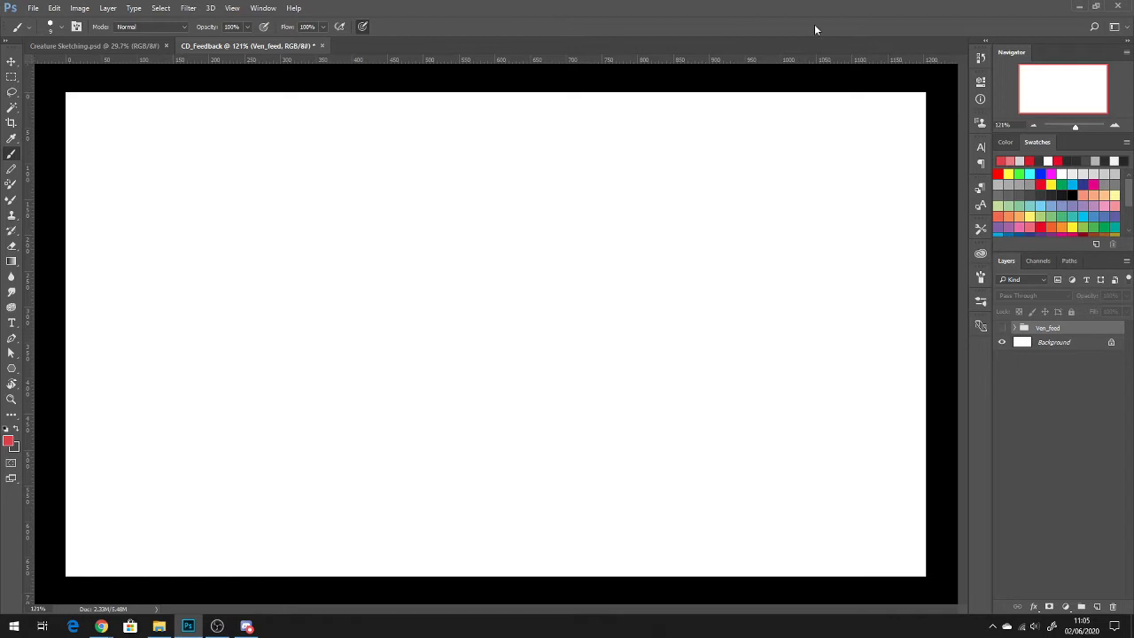
pyautogui.hotkey('ctrl', 'v')
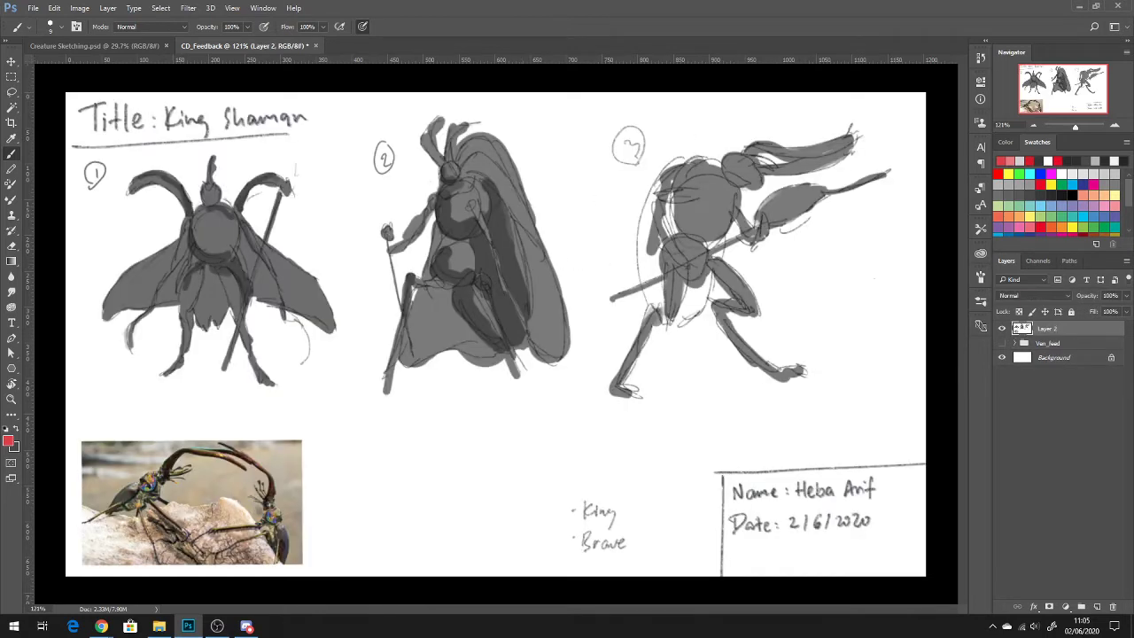
pyautogui.hotkey('alt', 'Tab')
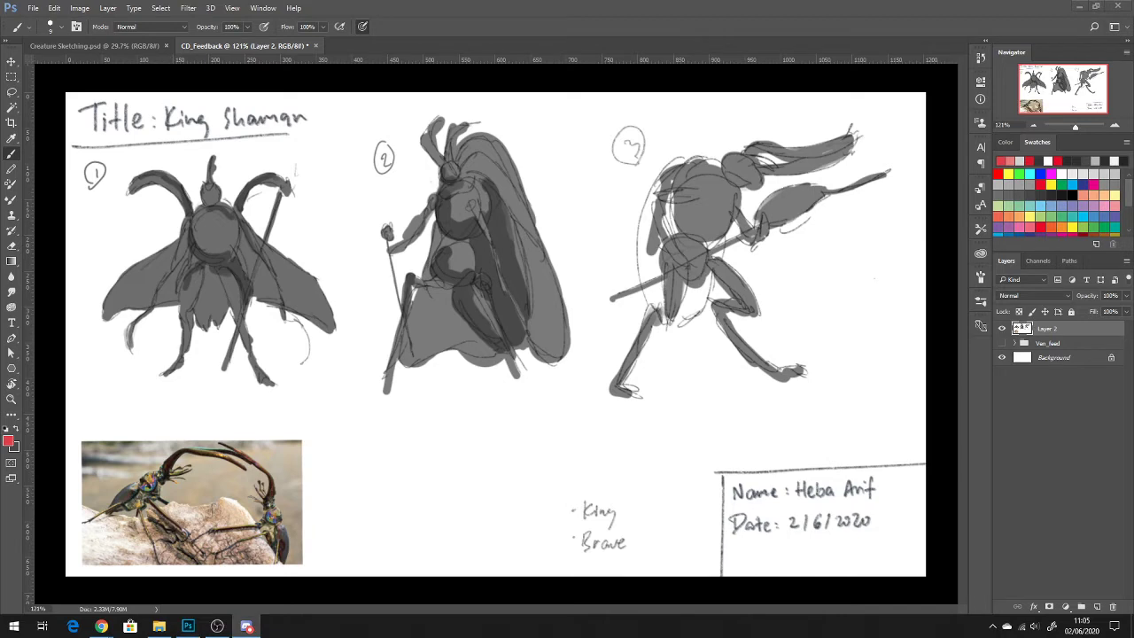
# Step: Hide the pasted King Shaman sheet and show the Ven_feed group to look back at the earlier paint-over
pyautogui.click(1002, 328)
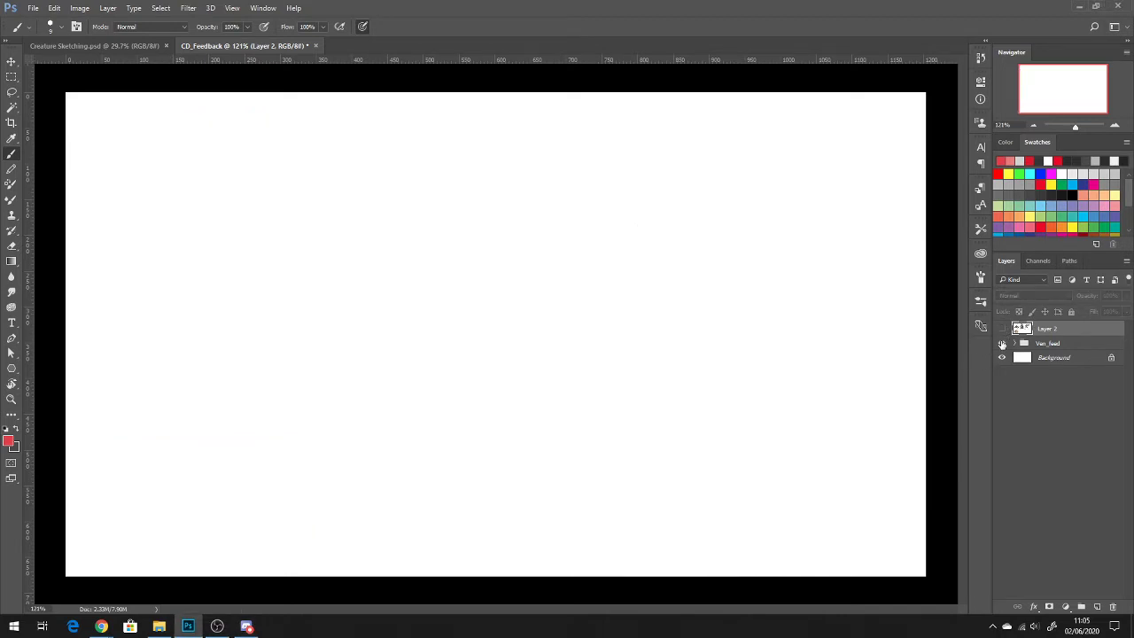
pyautogui.click(1002, 343)
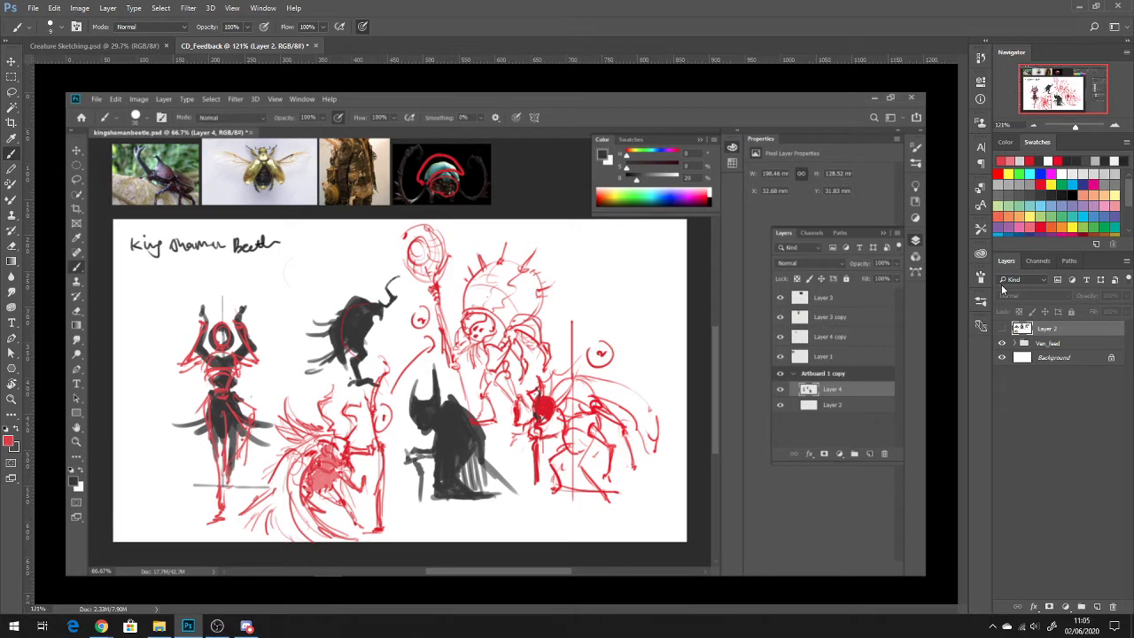
pyautogui.click(1003, 328)
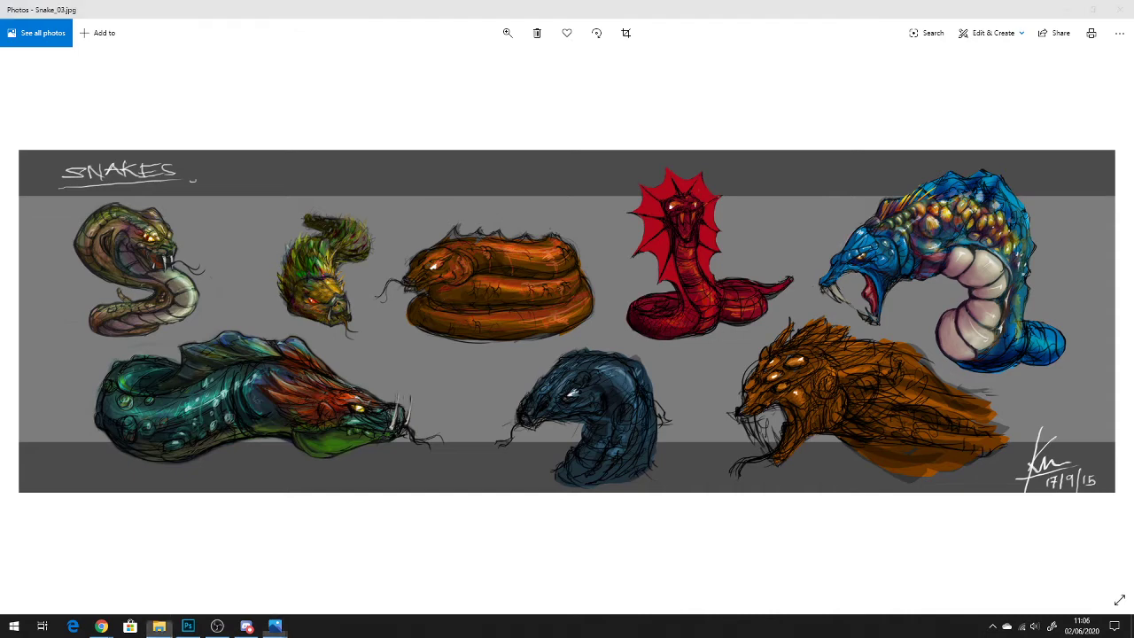
# Step: View the Shaman.jpg and Snake_03.jpg paintings in Photos as examples, and return to the feedback document
pyautogui.press('Right')
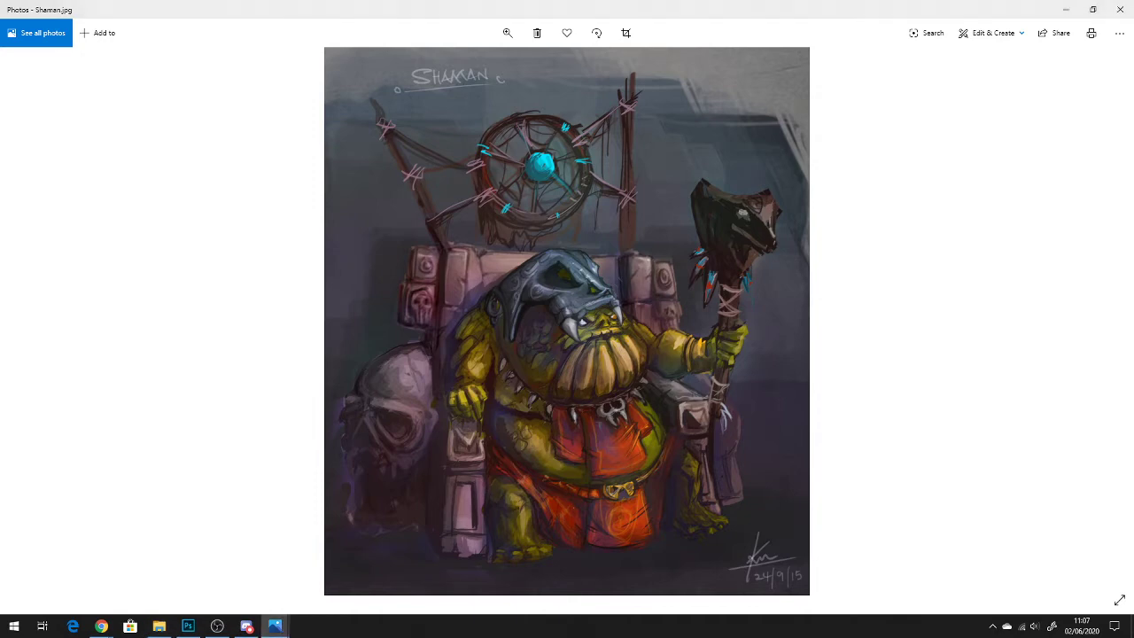
pyautogui.press('Right')
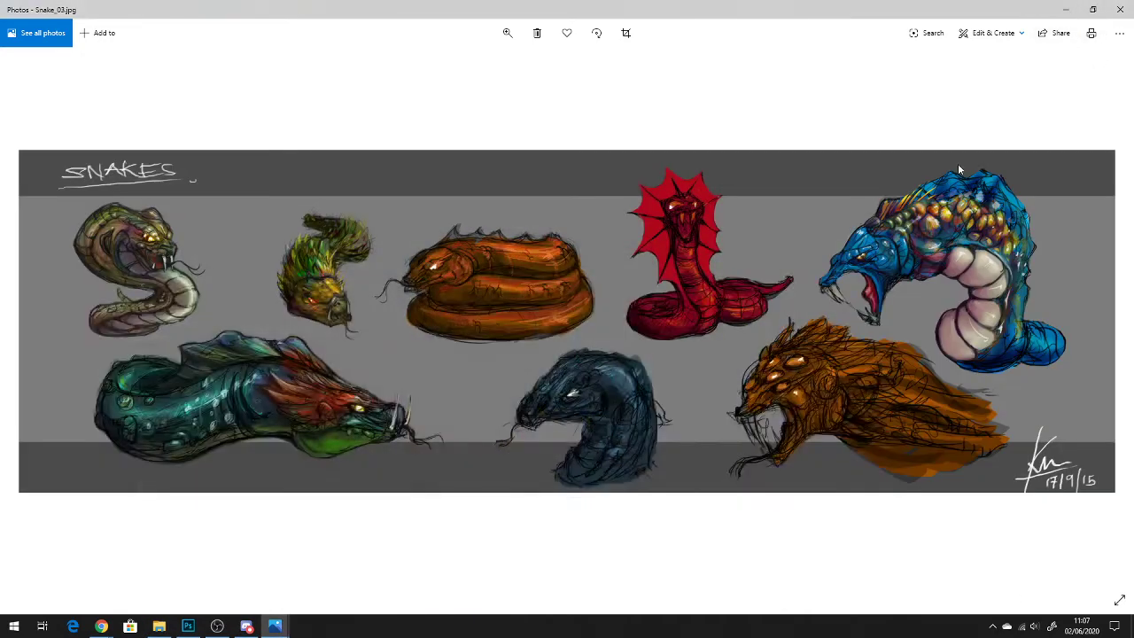
pyautogui.click(1069, 8)
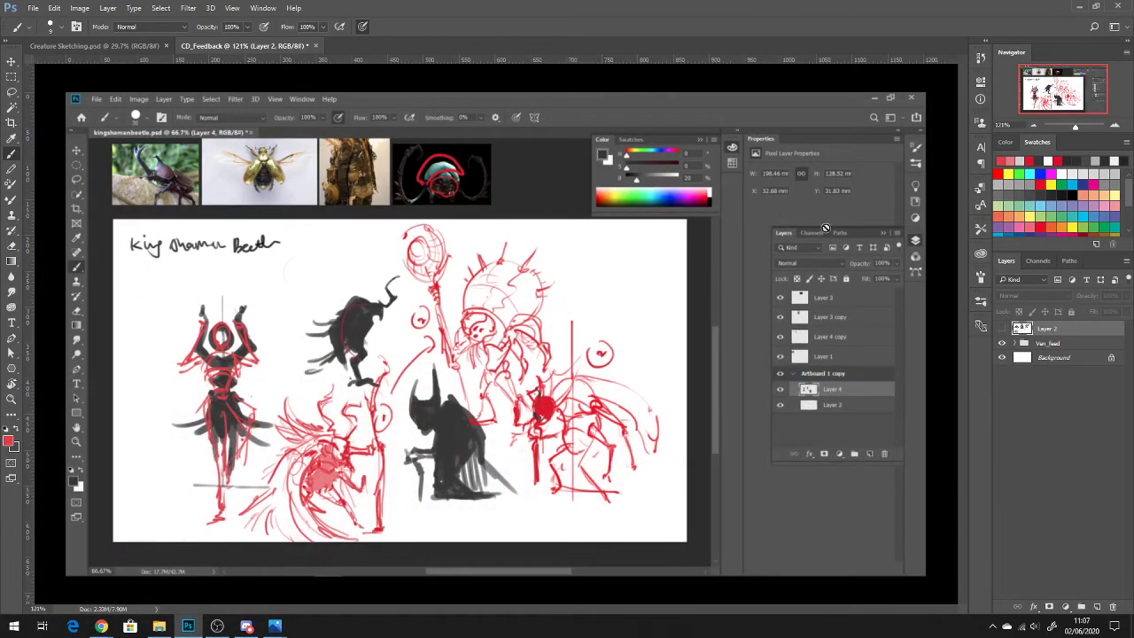
# Step: Show the King Shaman sketch layer instead of Ven_feed, put it in a new group, and select the sketch layer inside it
pyautogui.click(1004, 330)
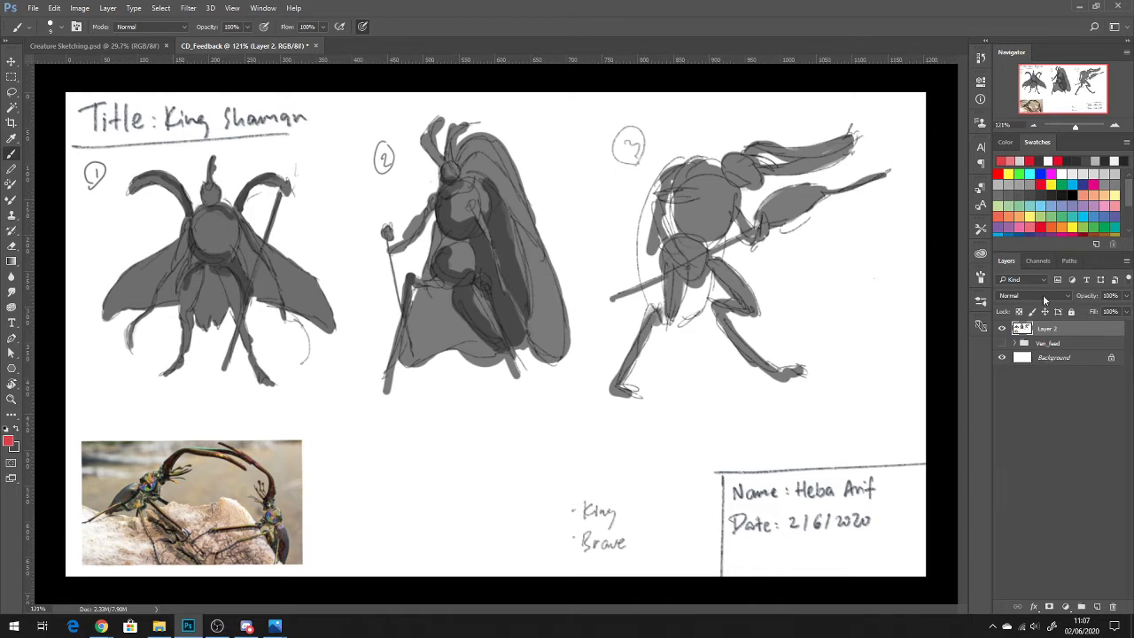
pyautogui.hotkey('ctrl', 'g')
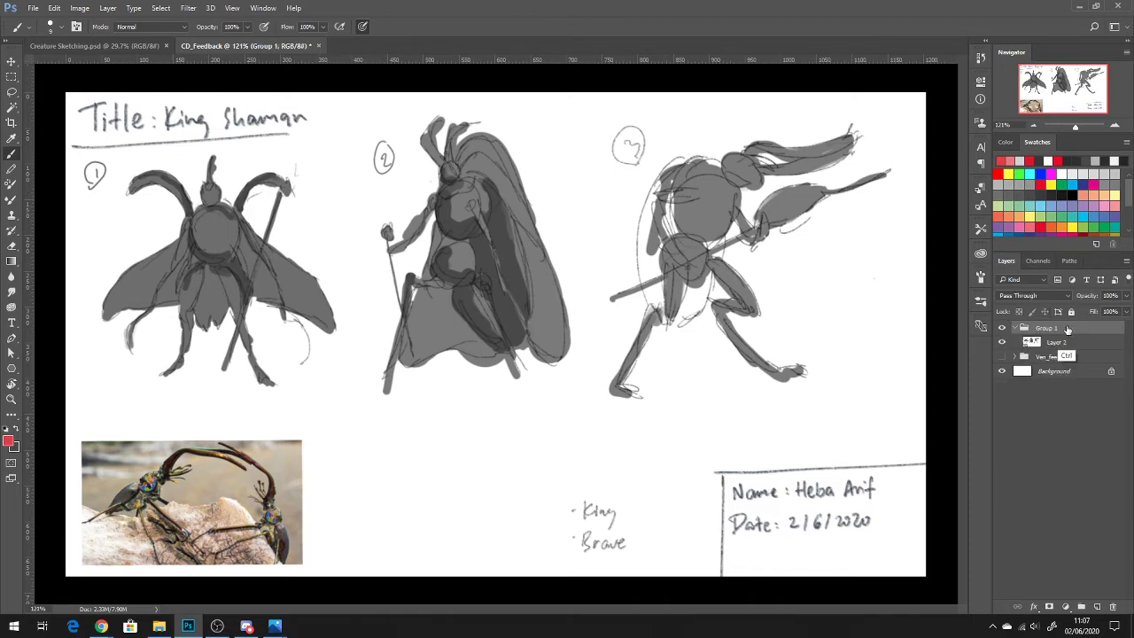
pyautogui.click(1063, 347)
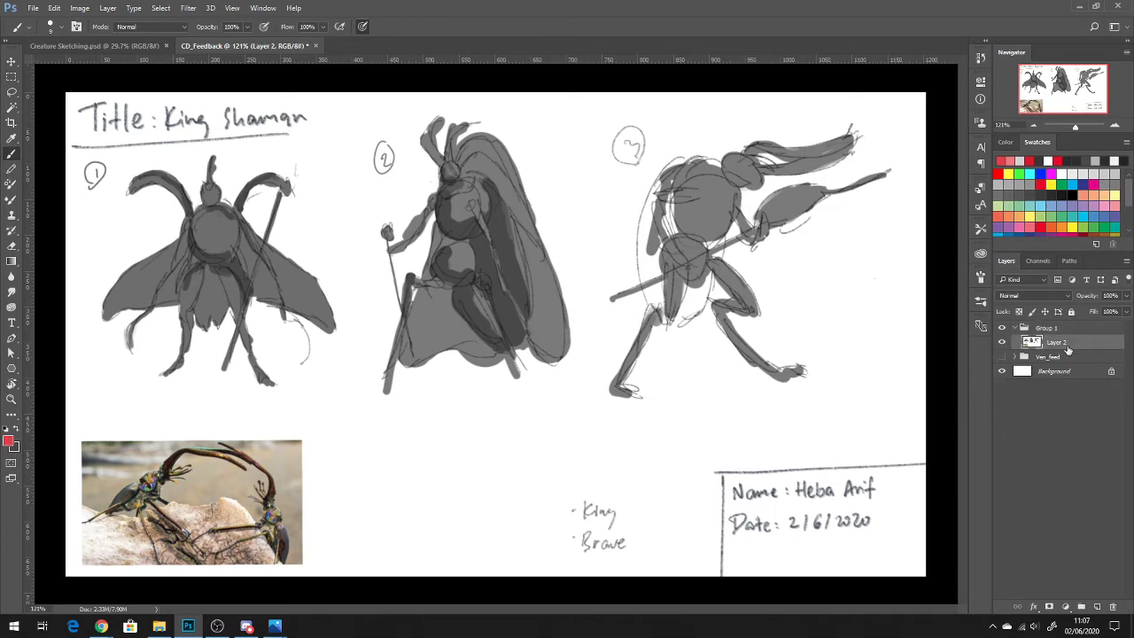
pyautogui.click(1018, 329)
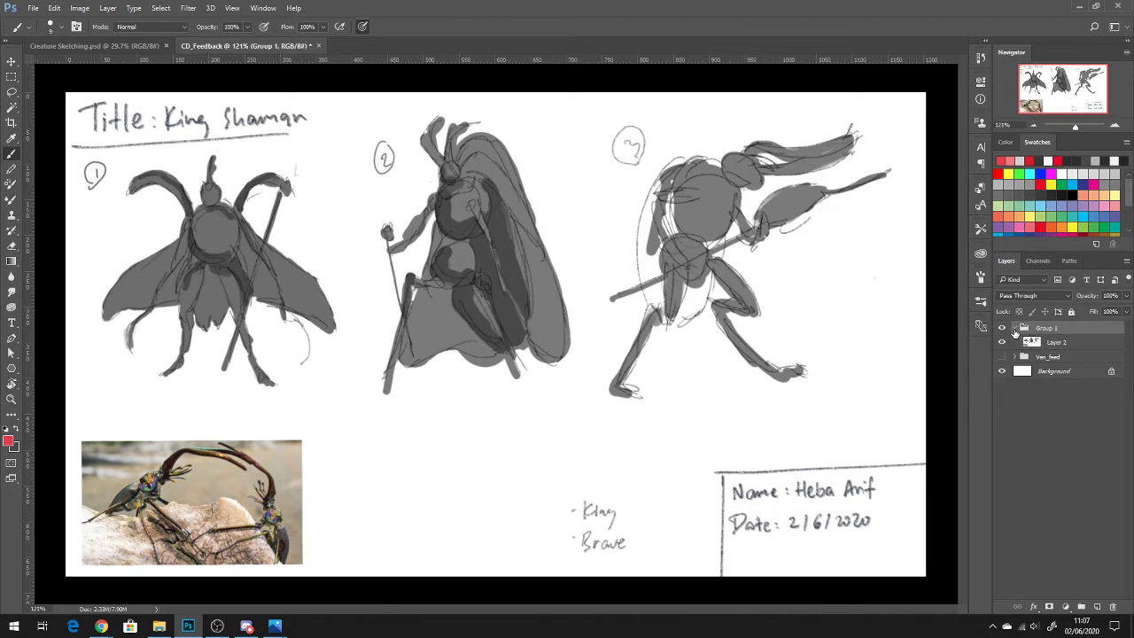
pyautogui.press('h')
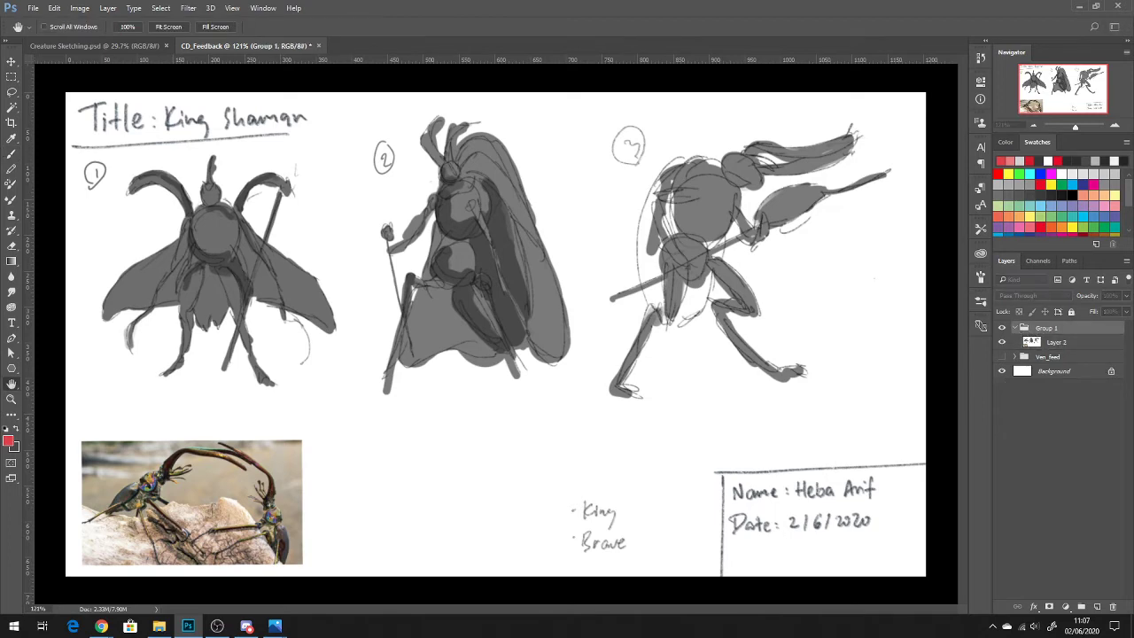
pyautogui.press('b')
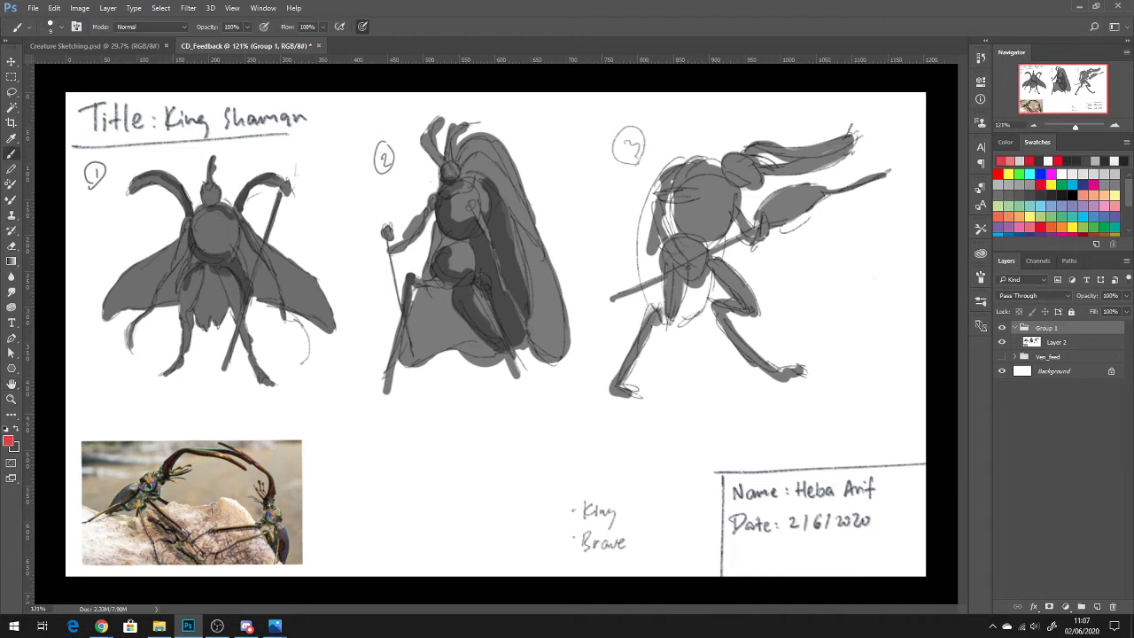
pyautogui.click(1062, 348)
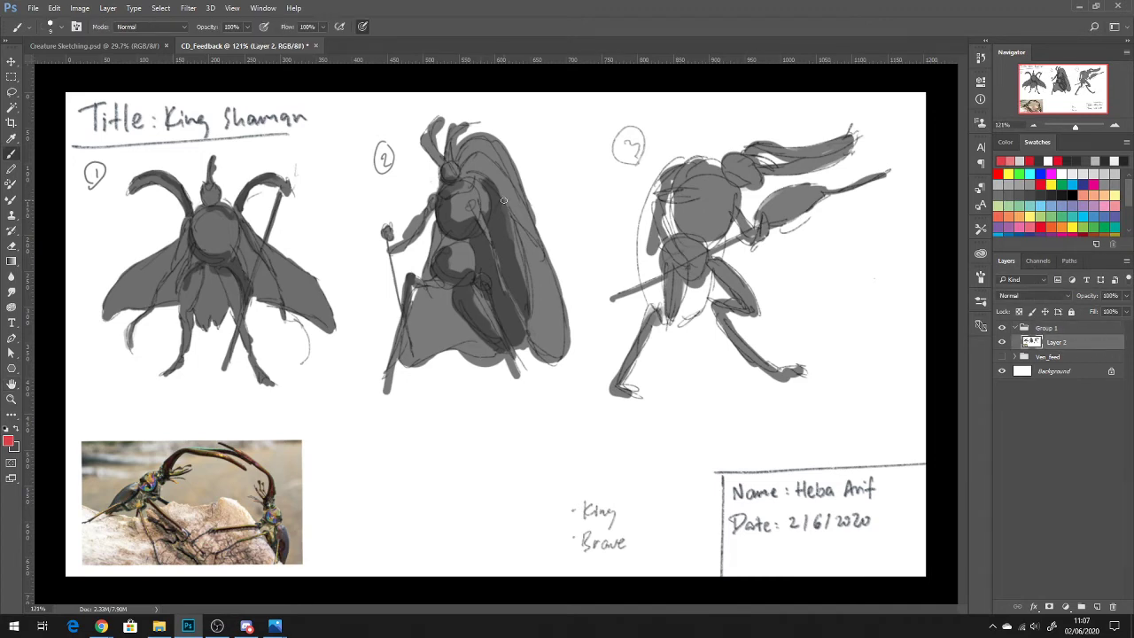
# Step: Draw a slanted red ground line joining the feet of figure 1
pyautogui.click(1032, 159)
pyautogui.moveTo(175, 373); pyautogui.dragTo(254, 385)
pyautogui.hotkey('ctrl', 'z')
pyautogui.moveTo(161, 372); pyautogui.dragTo(277, 388)
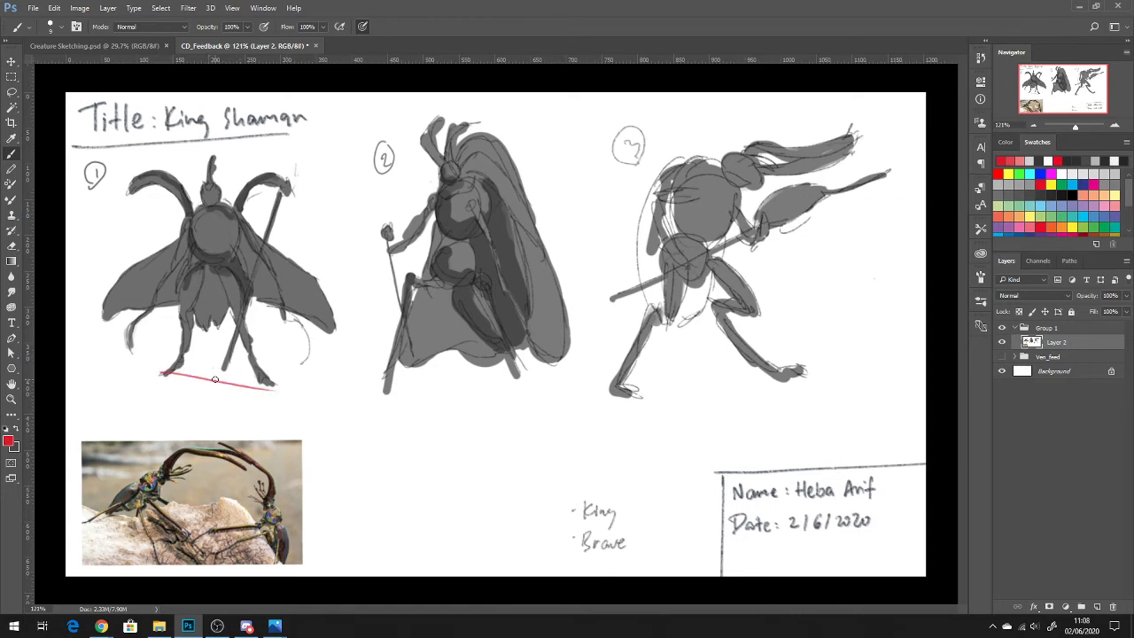
pyautogui.moveTo(216, 390); pyautogui.dragTo(216, 156)
pyautogui.hotkey('ctrl', 'z')
pyautogui.moveTo(205, 379); pyautogui.dragTo(216, 159)
pyautogui.hotkey('ctrl', 'z')
pyautogui.moveTo(205, 379); pyautogui.dragTo(229, 153)
pyautogui.hotkey('ctrl', 'z')
# Step: Write an underlined red "Floor" label beside figure 1's ground line, with a dot on either side
pyautogui.moveTo(297, 388)
pyautogui.mouseDown()
pyautogui.moveTo(294, 402)
pyautogui.moveTo(303, 387)
pyautogui.mouseUp()
pyautogui.moveTo(295, 396); pyautogui.dragTo(305, 401)
pyautogui.moveTo(311, 395); pyautogui.dragTo(317, 396)
pyautogui.moveTo(321, 400); pyautogui.dragTo(326, 402)
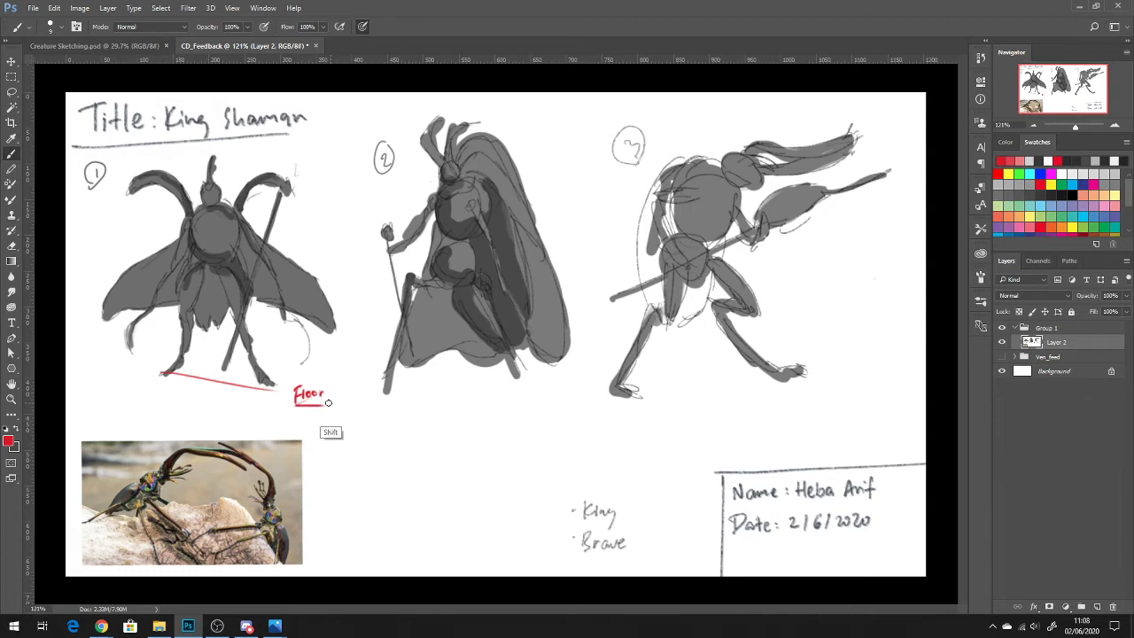
pyautogui.click(282, 401)
pyautogui.press('shift')
# Step: Draw a red vertical centre line through figure 1 down to the ground line, and circle its head and shoulder area lightly
pyautogui.moveTo(207, 377); pyautogui.dragTo(213, 159)
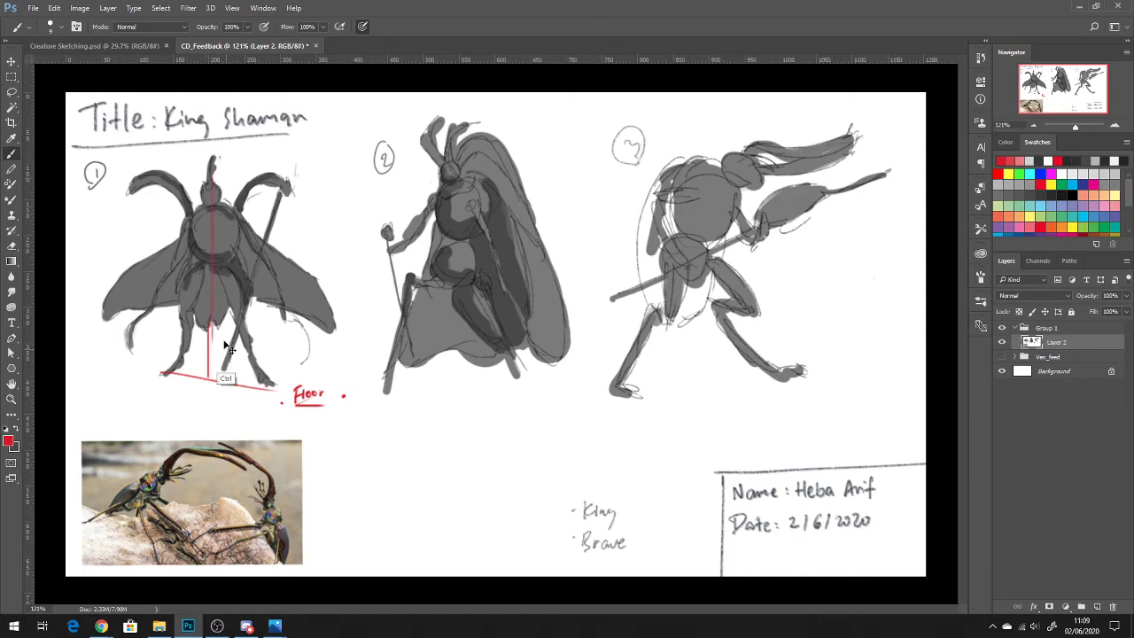
pyautogui.moveTo(200, 267); pyautogui.dragTo(191, 382)
pyautogui.moveTo(197, 180); pyautogui.dragTo(177, 240)
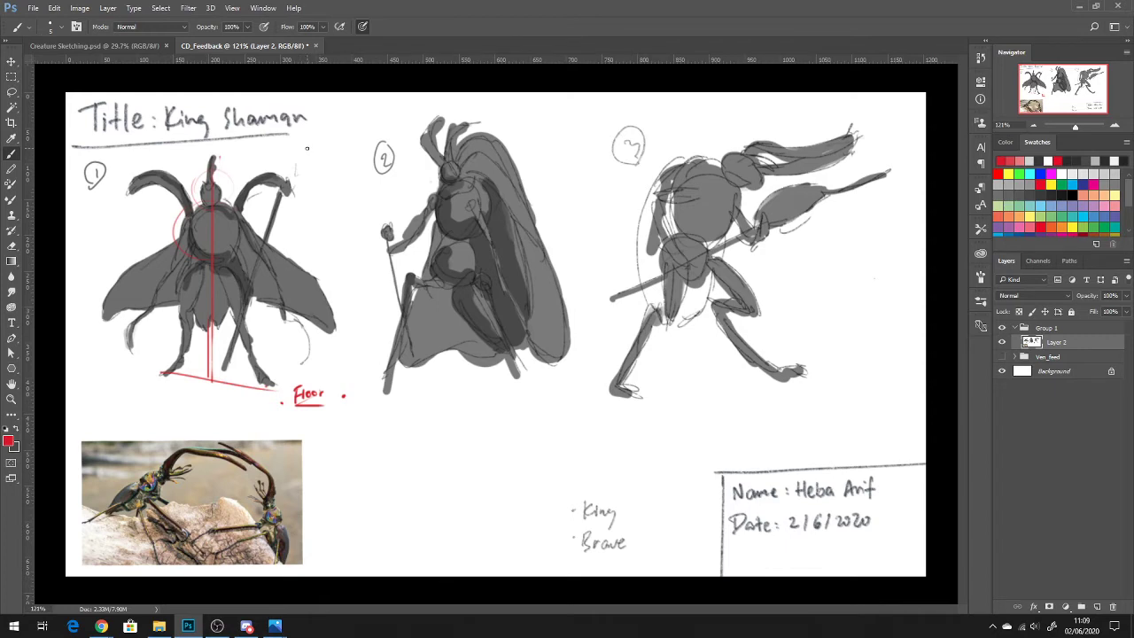
pyautogui.moveTo(306, 148)
pyautogui.mouseDown()
pyautogui.moveTo(286, 165)
pyautogui.moveTo(320, 149)
pyautogui.mouseUp()
pyautogui.moveTo(323, 142); pyautogui.dragTo(348, 148)
pyautogui.hotkey('ctrl', 'alt', 'z')
pyautogui.hotkey('ctrl', 'alt', 'z')
pyautogui.hotkey('ctrl', 'alt', 'z')
pyautogui.hotkey('ctrl', 'alt', 'z')
pyautogui.hotkey('ctrl', 'alt', 'z')
pyautogui.hotkey('ctrl', 'alt', 'z')
# Step: Write the red note "Area of focus" with an arrow towards figure 1, underline it, and mark a red dot on the chest
pyautogui.moveTo(314, 139)
pyautogui.mouseDown()
pyautogui.moveTo(311, 153)
pyautogui.moveTo(334, 147)
pyautogui.mouseUp()
pyautogui.moveTo(337, 147); pyautogui.dragTo(314, 166)
pyautogui.moveTo(323, 161)
pyautogui.mouseDown()
pyautogui.moveTo(318, 175)
pyautogui.moveTo(348, 173)
pyautogui.mouseUp()
pyautogui.moveTo(354, 166); pyautogui.dragTo(363, 174)
pyautogui.click(210, 235)
# Step: Sketch light blue construction lines around figure 1's chest dot and over its head
pyautogui.click(1045, 199)
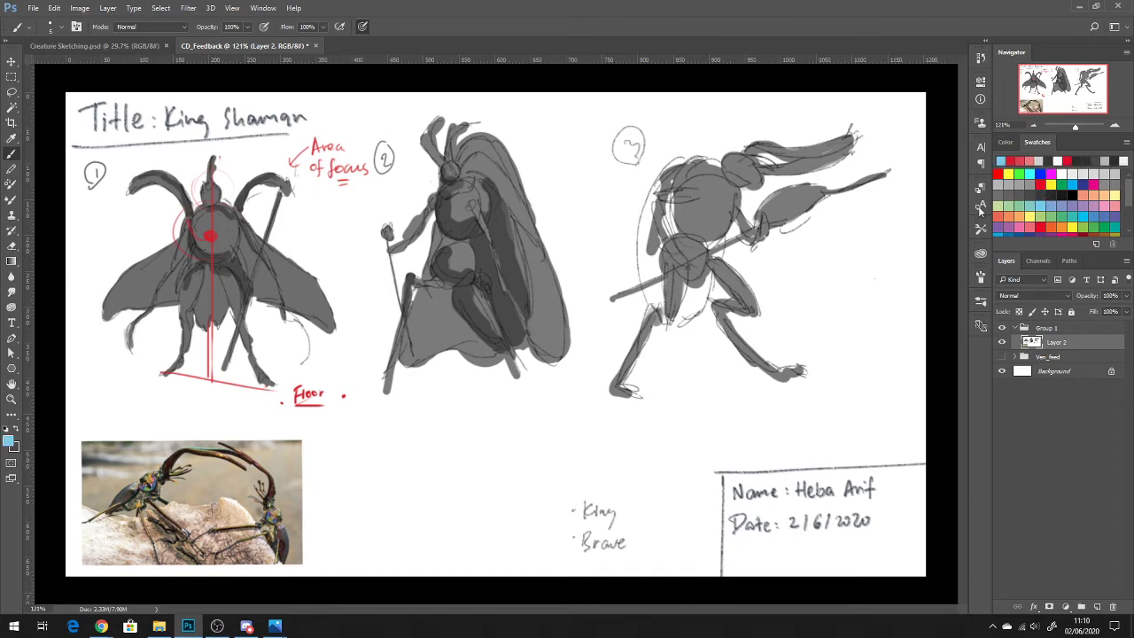
pyautogui.click(210, 236)
pyautogui.moveTo(211, 235)
pyautogui.mouseDown()
pyautogui.moveTo(234, 223)
pyautogui.moveTo(205, 254)
pyautogui.mouseUp()
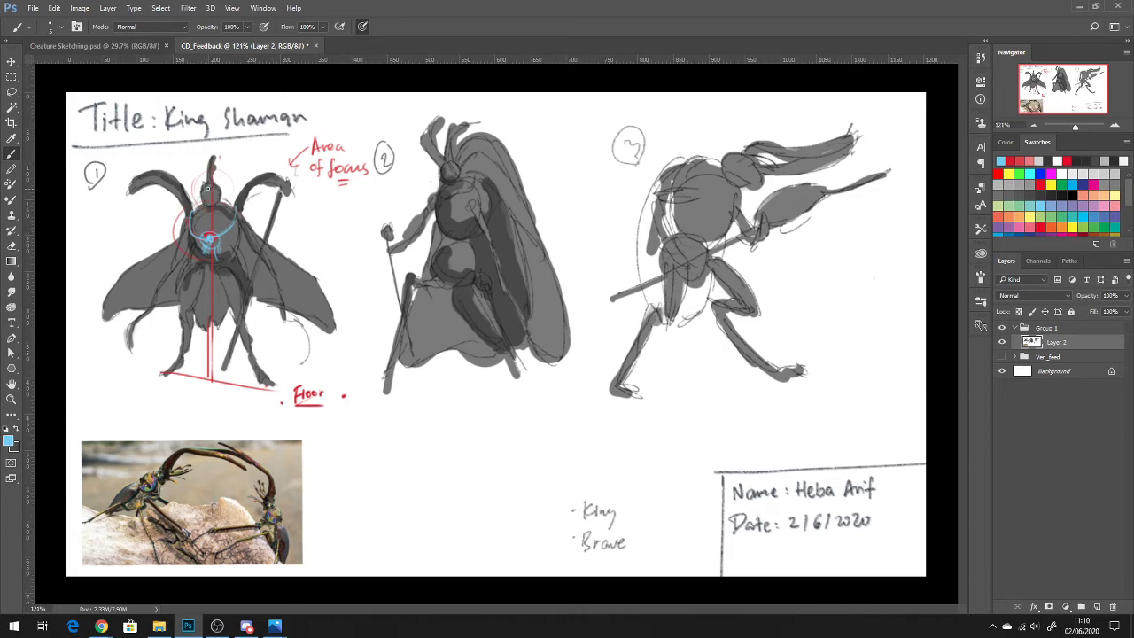
pyautogui.moveTo(202, 204)
pyautogui.mouseDown()
pyautogui.moveTo(217, 171)
pyautogui.moveTo(200, 204)
pyautogui.mouseUp()
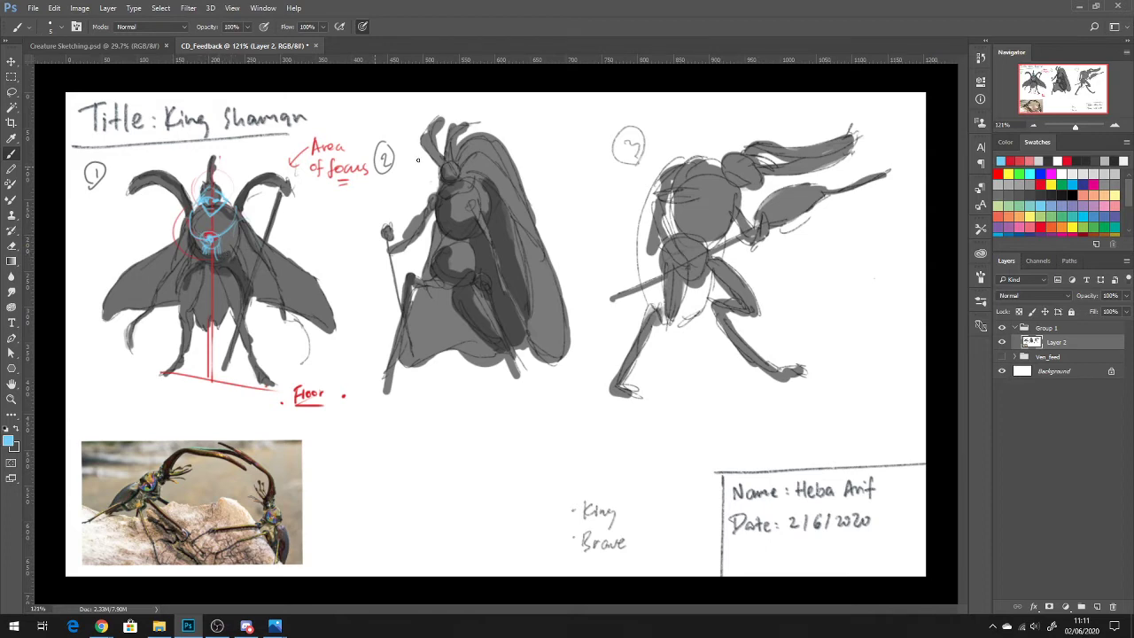
# Step: Outline figure 1's torso, hips and one bent leg in a darker blue
pyautogui.click(1015, 229)
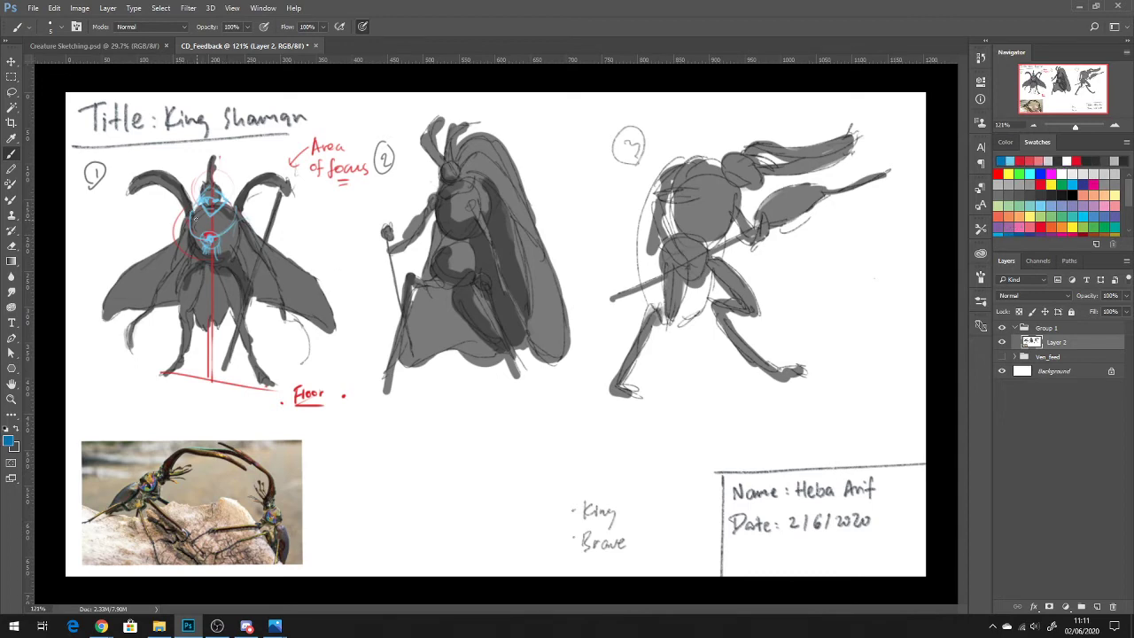
pyautogui.moveTo(191, 210); pyautogui.dragTo(210, 236)
pyautogui.moveTo(245, 265)
pyautogui.mouseDown()
pyautogui.moveTo(252, 324)
pyautogui.moveTo(262, 319)
pyautogui.moveTo(283, 362)
pyautogui.moveTo(270, 330)
pyautogui.moveTo(277, 351)
pyautogui.mouseUp()
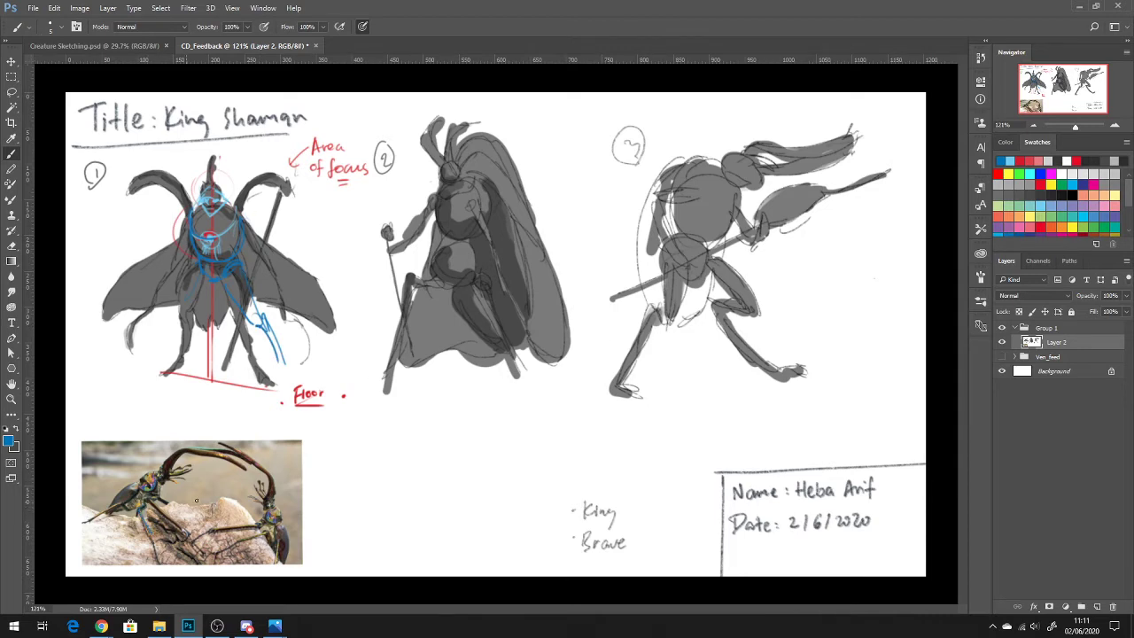
# Step: Sketch a bent, jointed insect leg in red over the beetle reference photo
pyautogui.click(1023, 160)
pyautogui.moveTo(191, 477)
pyautogui.mouseDown()
pyautogui.moveTo(197, 470)
pyautogui.moveTo(183, 483)
pyautogui.mouseUp()
pyautogui.moveTo(182, 488); pyautogui.dragTo(197, 518)
# Step: Paint over figure 1 in red with jointed legs planted apart and two thin arms reaching down across the wings
pyautogui.moveTo(255, 299); pyautogui.dragTo(290, 364)
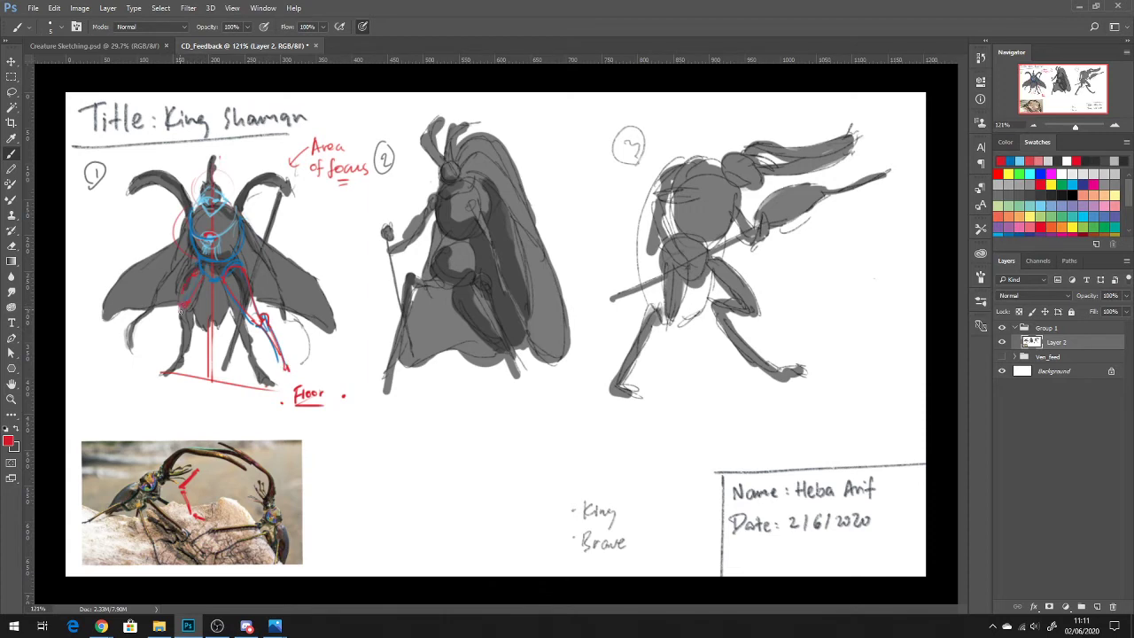
pyautogui.moveTo(189, 325)
pyautogui.mouseDown()
pyautogui.moveTo(156, 376)
pyautogui.moveTo(193, 317)
pyautogui.moveTo(180, 349)
pyautogui.mouseUp()
pyautogui.moveTo(264, 246); pyautogui.dragTo(278, 256)
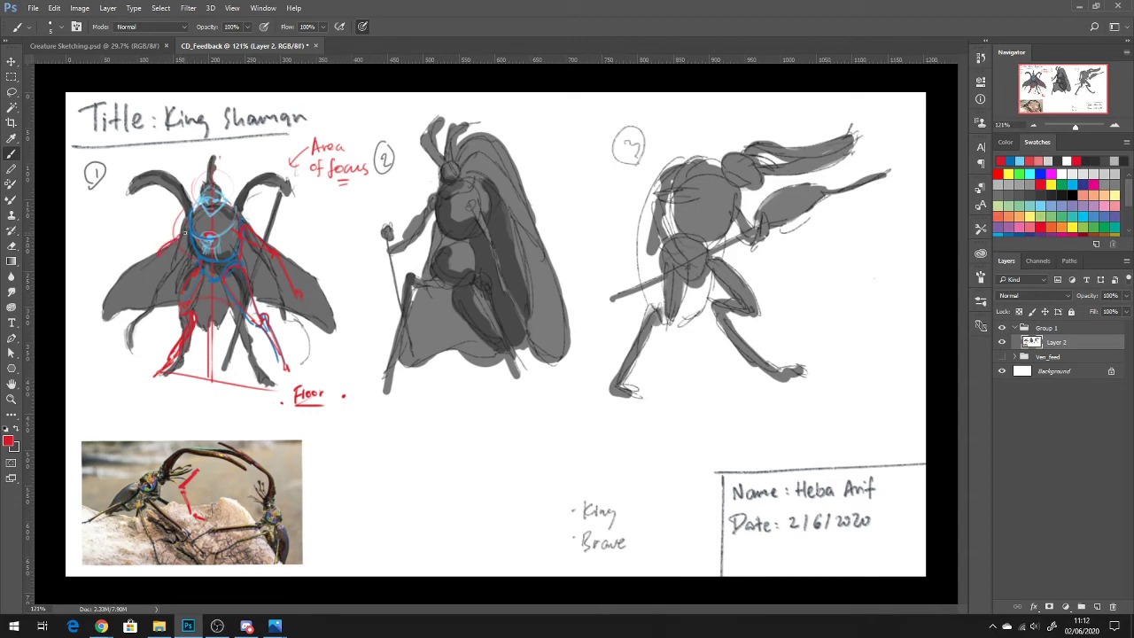
pyautogui.moveTo(180, 233); pyautogui.dragTo(152, 259)
pyautogui.moveTo(134, 297); pyautogui.dragTo(126, 296)
# Step: Draw a long red S-curve and a small C-curve between figures 1 and 2 to illustrate pose lines
pyautogui.moveTo(348, 189); pyautogui.dragTo(322, 373)
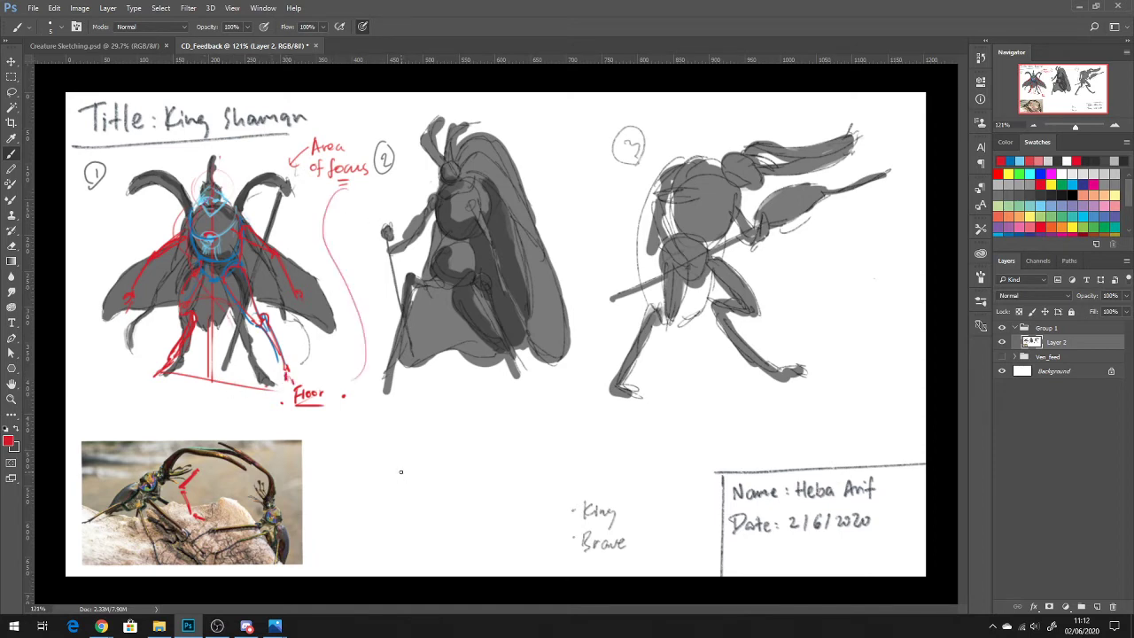
pyautogui.moveTo(359, 210); pyautogui.dragTo(355, 233)
pyautogui.moveTo(464, 153); pyautogui.dragTo(511, 347)
pyautogui.moveTo(476, 160)
pyautogui.mouseDown()
pyautogui.moveTo(459, 248)
pyautogui.moveTo(495, 341)
pyautogui.mouseUp()
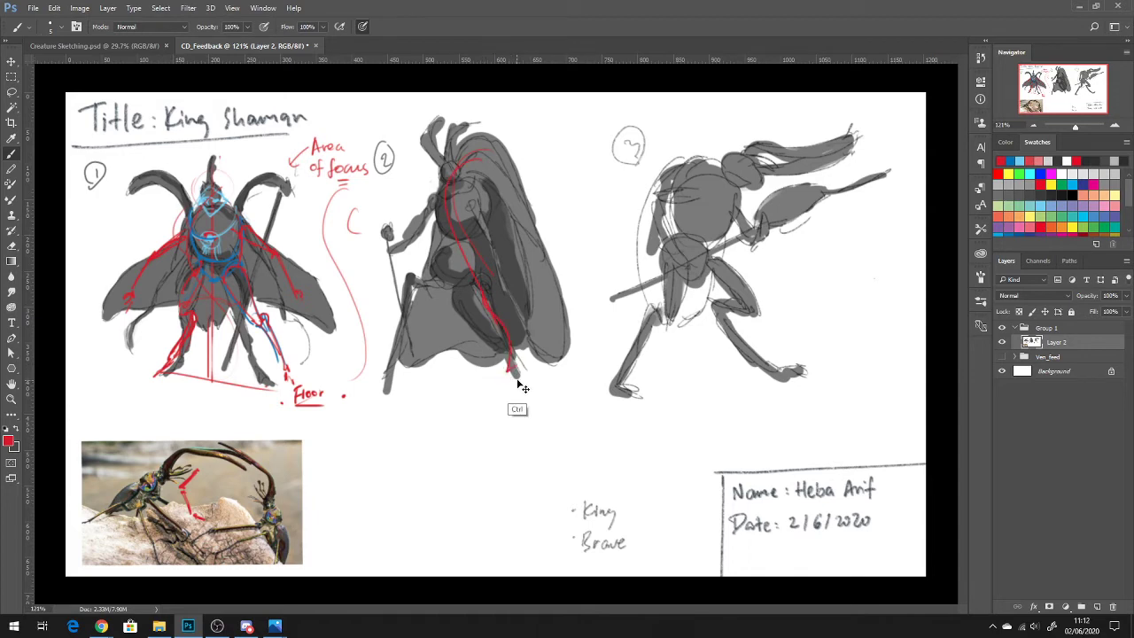
pyautogui.hotkey('ctrl', 'alt', 'z')
pyautogui.hotkey('ctrl', 'alt', 'z')
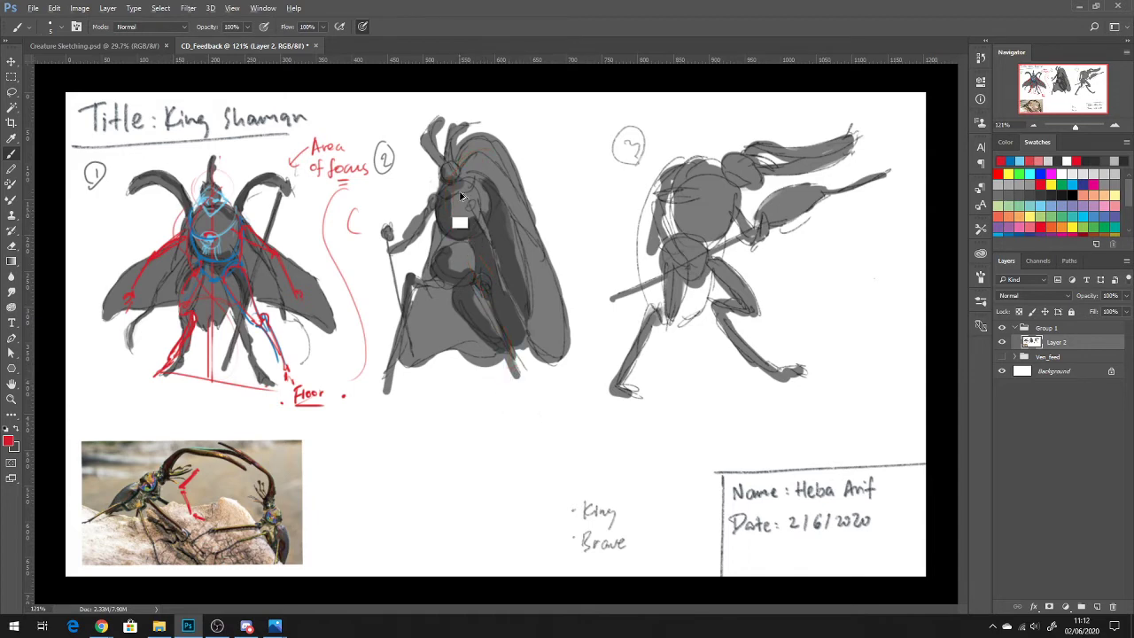
# Step: Draw a red line of action through figure 2, circle its head, and outline its chest
pyautogui.moveTo(519, 385)
pyautogui.mouseDown()
pyautogui.moveTo(445, 290)
pyautogui.moveTo(457, 158)
pyautogui.moveTo(441, 181)
pyautogui.moveTo(445, 155)
pyautogui.mouseUp()
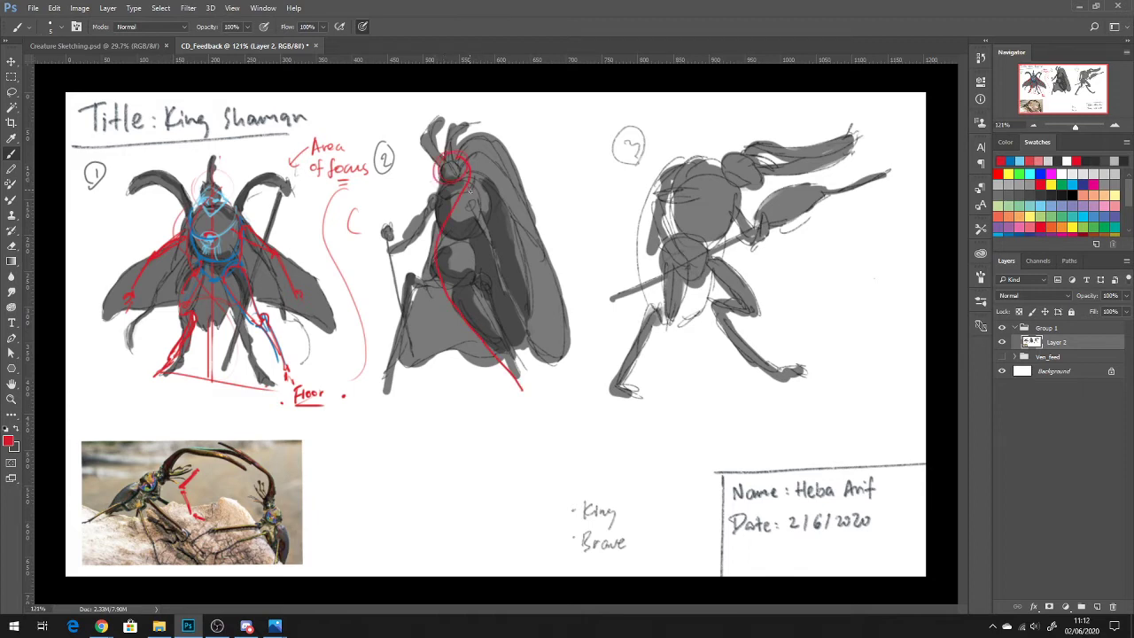
pyautogui.moveTo(480, 200); pyautogui.dragTo(450, 233)
pyautogui.moveTo(435, 194)
pyautogui.mouseDown()
pyautogui.moveTo(435, 224)
pyautogui.moveTo(457, 230)
pyautogui.moveTo(482, 224)
pyautogui.moveTo(484, 196)
pyautogui.mouseUp()
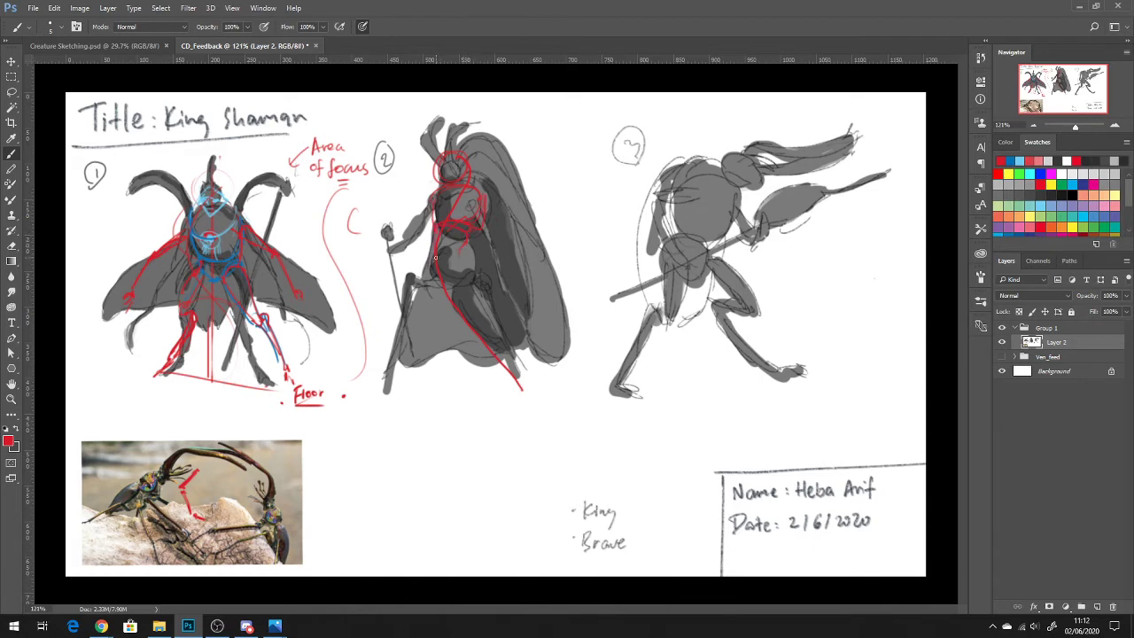
# Step: Sketch figure 2's waist, pelvis and two bent legs in red down to the feet
pyautogui.moveTo(451, 254); pyautogui.dragTo(474, 269)
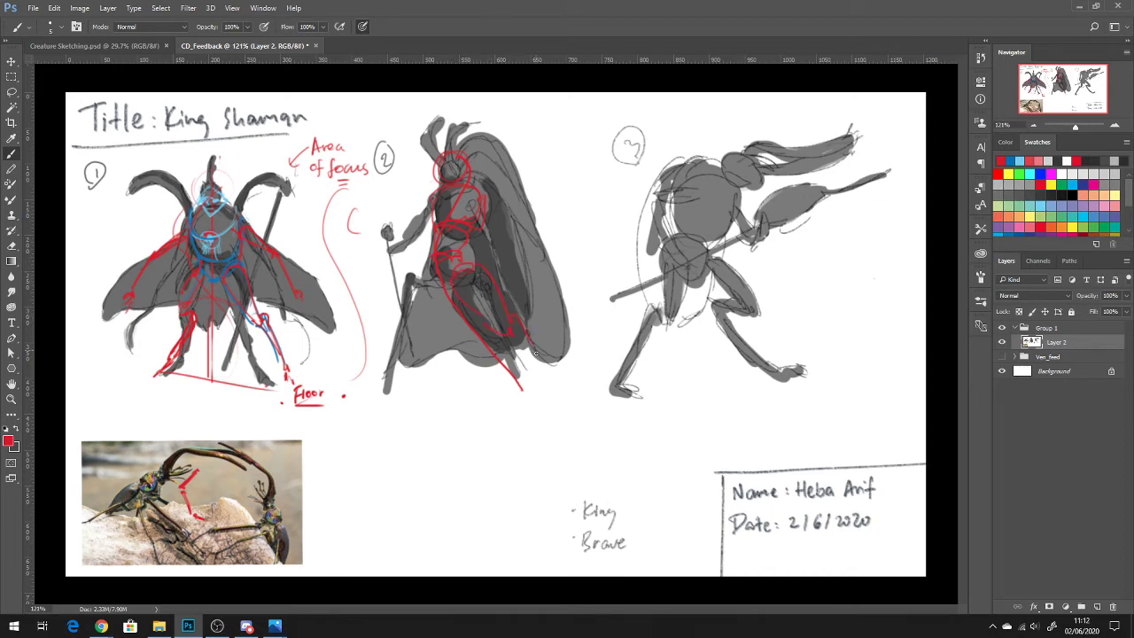
pyautogui.moveTo(535, 353); pyautogui.dragTo(555, 379)
pyautogui.moveTo(432, 278)
pyautogui.mouseDown()
pyautogui.moveTo(420, 306)
pyautogui.moveTo(434, 326)
pyautogui.moveTo(454, 316)
pyautogui.moveTo(422, 336)
pyautogui.moveTo(440, 316)
pyautogui.moveTo(426, 338)
pyautogui.moveTo(449, 357)
pyautogui.moveTo(422, 385)
pyautogui.mouseUp()
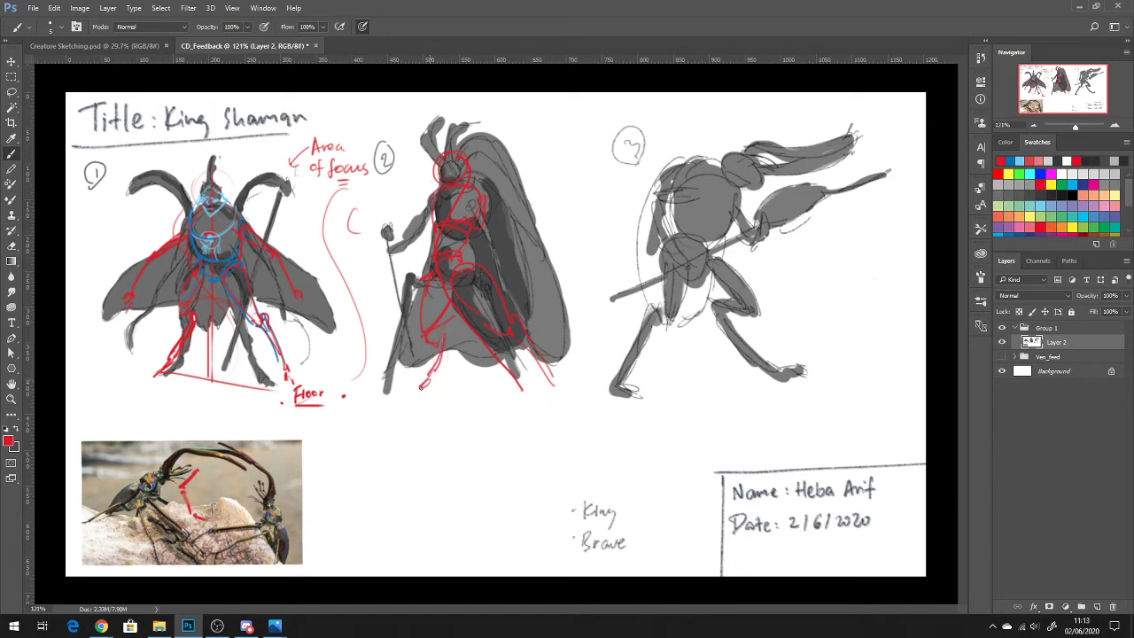
# Step: Finish figure 2's foot in red and sketch its arms, one bent at the side and one raised with a long staff
pyautogui.moveTo(549, 390); pyautogui.dragTo(556, 396)
pyautogui.moveTo(558, 390); pyautogui.dragTo(566, 397)
pyautogui.moveTo(505, 188)
pyautogui.mouseDown()
pyautogui.moveTo(523, 238)
pyautogui.moveTo(494, 266)
pyautogui.mouseUp()
pyautogui.moveTo(418, 223)
pyautogui.mouseDown()
pyautogui.moveTo(394, 208)
pyautogui.moveTo(407, 220)
pyautogui.moveTo(372, 372)
pyautogui.moveTo(409, 192)
pyautogui.moveTo(390, 119)
pyautogui.moveTo(422, 169)
pyautogui.moveTo(398, 216)
pyautogui.mouseUp()
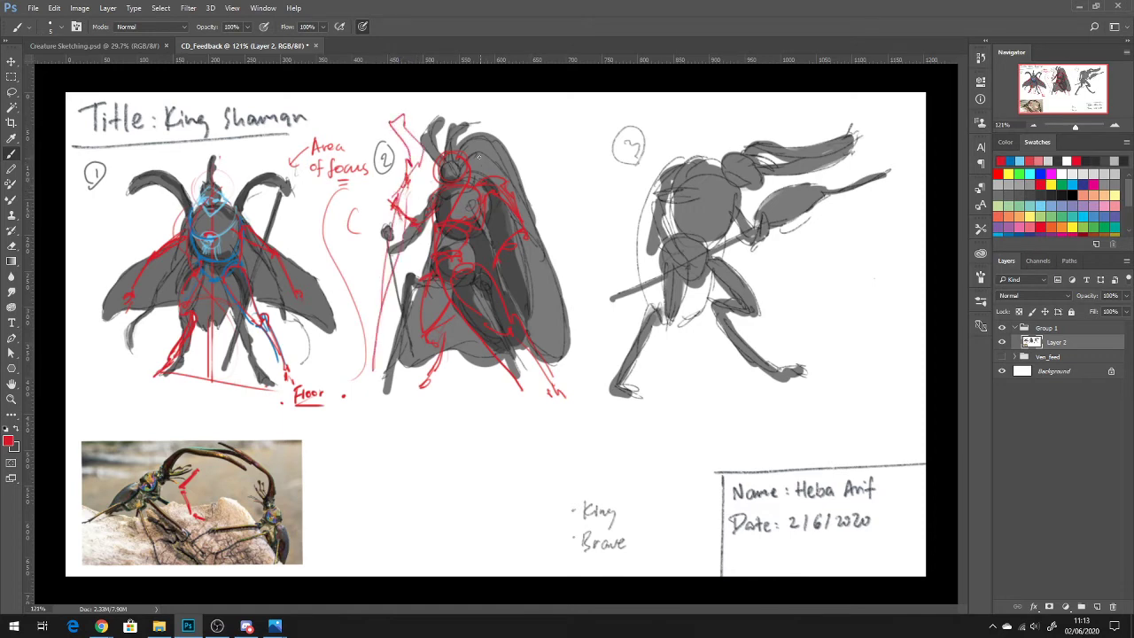
# Step: Sketch figure 2's curved horns, collar lines around the head and shoulder, and a long wing case swept outward in red
pyautogui.moveTo(441, 147)
pyautogui.mouseDown()
pyautogui.moveTo(474, 87)
pyautogui.moveTo(466, 59)
pyautogui.moveTo(451, 149)
pyautogui.moveTo(455, 139)
pyautogui.moveTo(468, 163)
pyautogui.moveTo(482, 120)
pyautogui.mouseUp()
pyautogui.moveTo(466, 143); pyautogui.dragTo(502, 107)
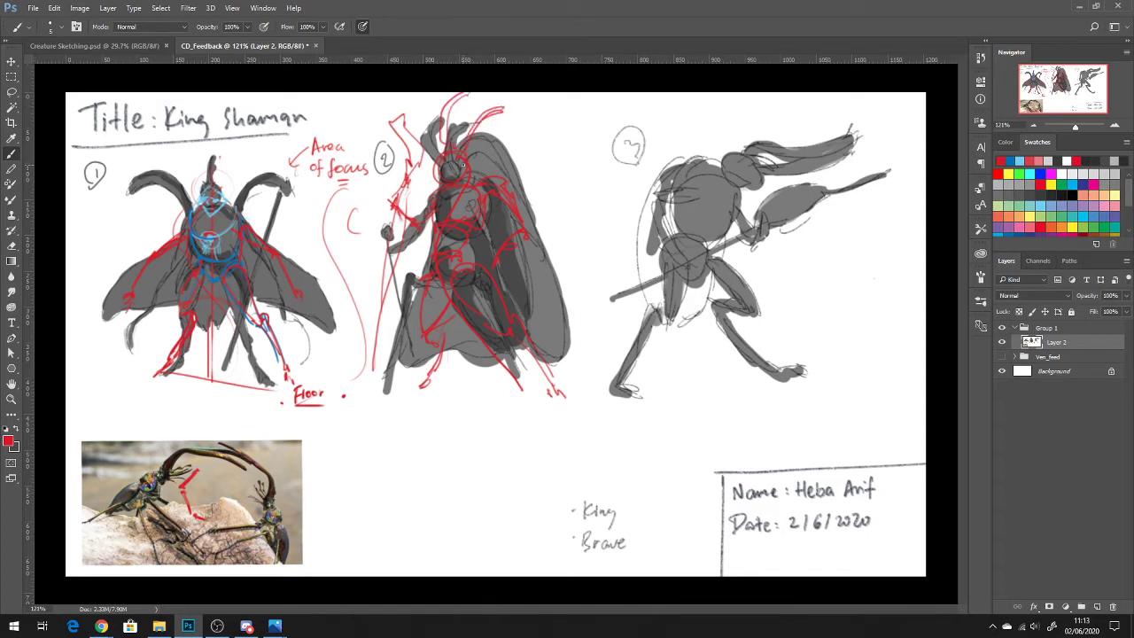
pyautogui.moveTo(423, 140)
pyautogui.mouseDown()
pyautogui.moveTo(475, 157)
pyautogui.moveTo(493, 149)
pyautogui.moveTo(461, 156)
pyautogui.moveTo(482, 165)
pyautogui.moveTo(484, 195)
pyautogui.moveTo(499, 144)
pyautogui.moveTo(528, 194)
pyautogui.mouseUp()
pyautogui.moveTo(432, 172); pyautogui.dragTo(450, 190)
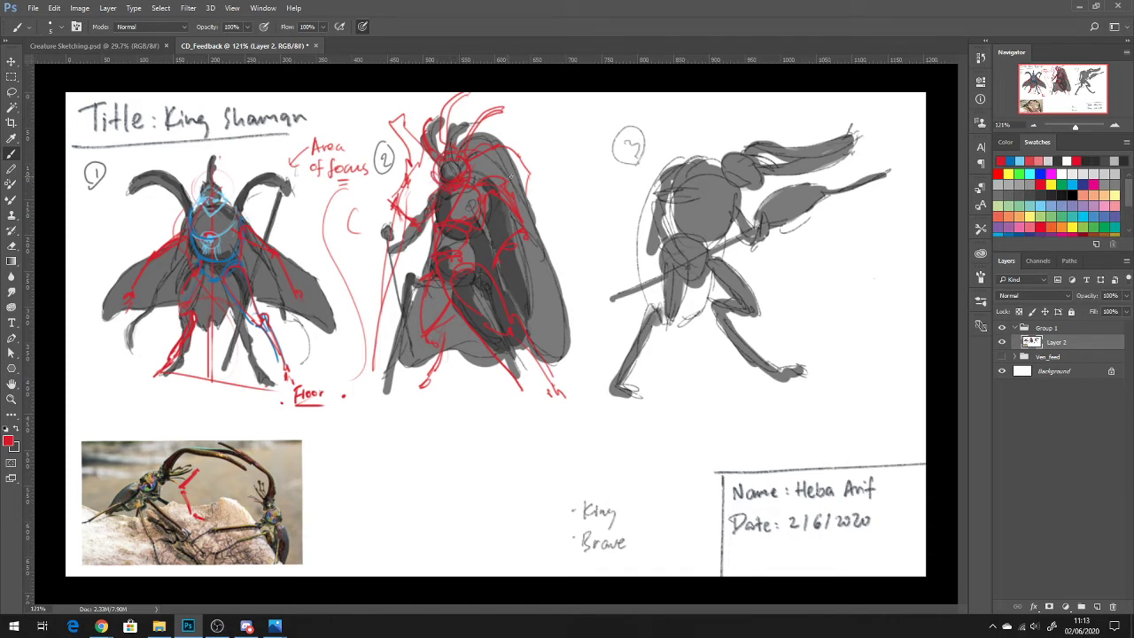
pyautogui.moveTo(526, 189)
pyautogui.mouseDown()
pyautogui.moveTo(557, 239)
pyautogui.moveTo(540, 174)
pyautogui.moveTo(584, 261)
pyautogui.mouseUp()
pyautogui.moveTo(564, 210); pyautogui.dragTo(603, 315)
pyautogui.moveTo(544, 234)
pyautogui.mouseDown()
pyautogui.moveTo(586, 300)
pyautogui.moveTo(514, 288)
pyautogui.moveTo(593, 294)
pyautogui.mouseUp()
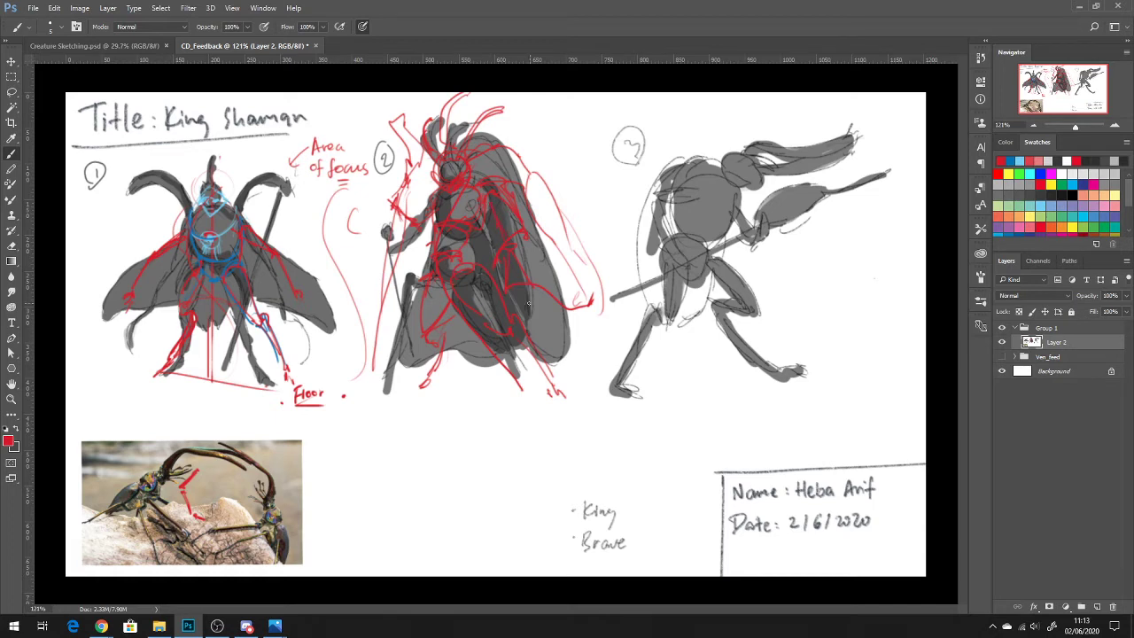
# Step: Carve a white gap into figure 2's cloak between the bent leg and the wing
pyautogui.keyDown('alt'); pyautogui.click(581, 376); pyautogui.keyUp('alt')
pyautogui.moveTo(516, 264)
pyautogui.mouseDown()
pyautogui.moveTo(511, 288)
pyautogui.moveTo(523, 294)
pyautogui.mouseUp()
pyautogui.moveTo(519, 269)
pyautogui.mouseDown()
pyautogui.moveTo(532, 290)
pyautogui.moveTo(514, 287)
pyautogui.moveTo(541, 342)
pyautogui.mouseUp()
pyautogui.moveTo(529, 289)
pyautogui.mouseDown()
pyautogui.moveTo(542, 344)
pyautogui.moveTo(541, 294)
pyautogui.moveTo(570, 313)
pyautogui.mouseUp()
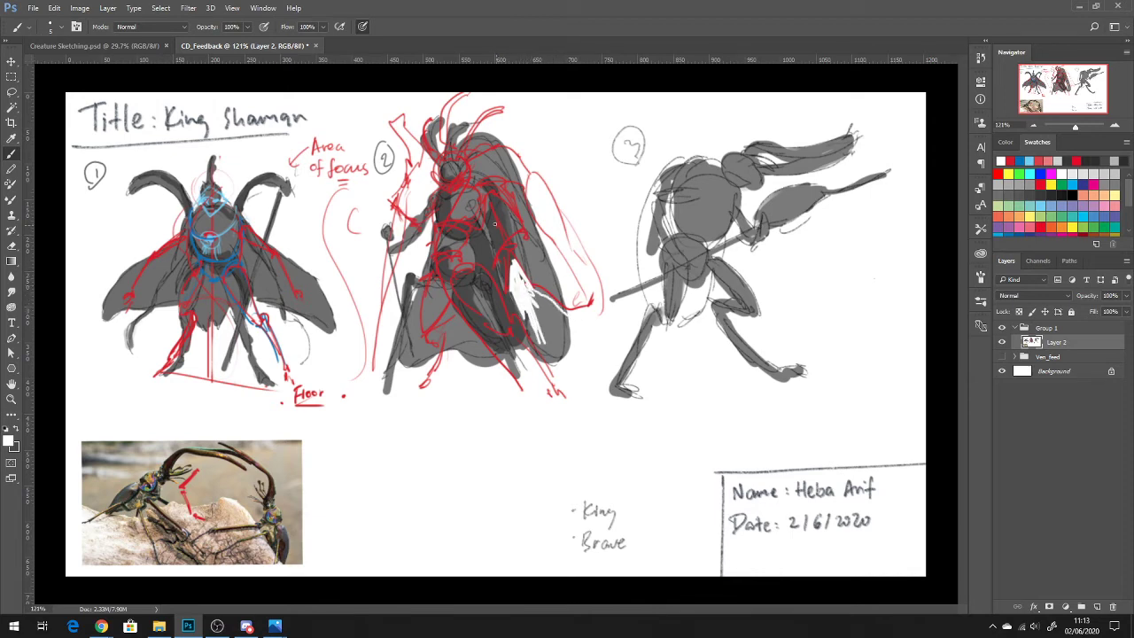
pyautogui.moveTo(492, 236); pyautogui.dragTo(493, 200)
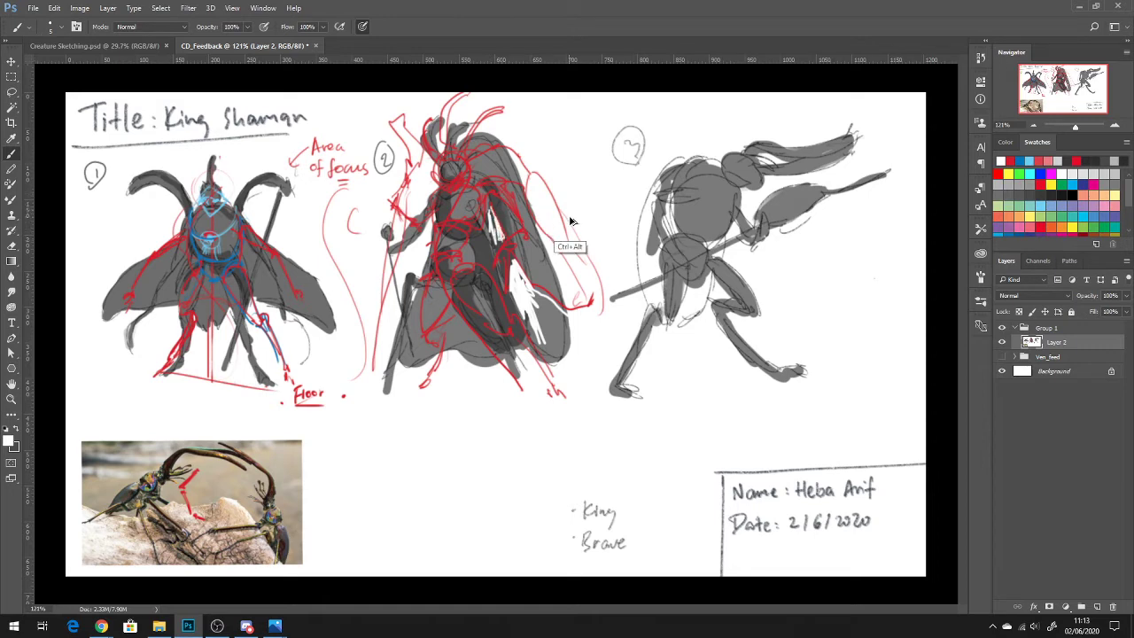
pyautogui.hotkey('ctrl', 'alt', 'z')
pyautogui.hotkey('ctrl', 'alt', 'z')
pyautogui.hotkey('ctrl', 'alt', 'z')
pyautogui.hotkey('ctrl', 'alt', 'z')
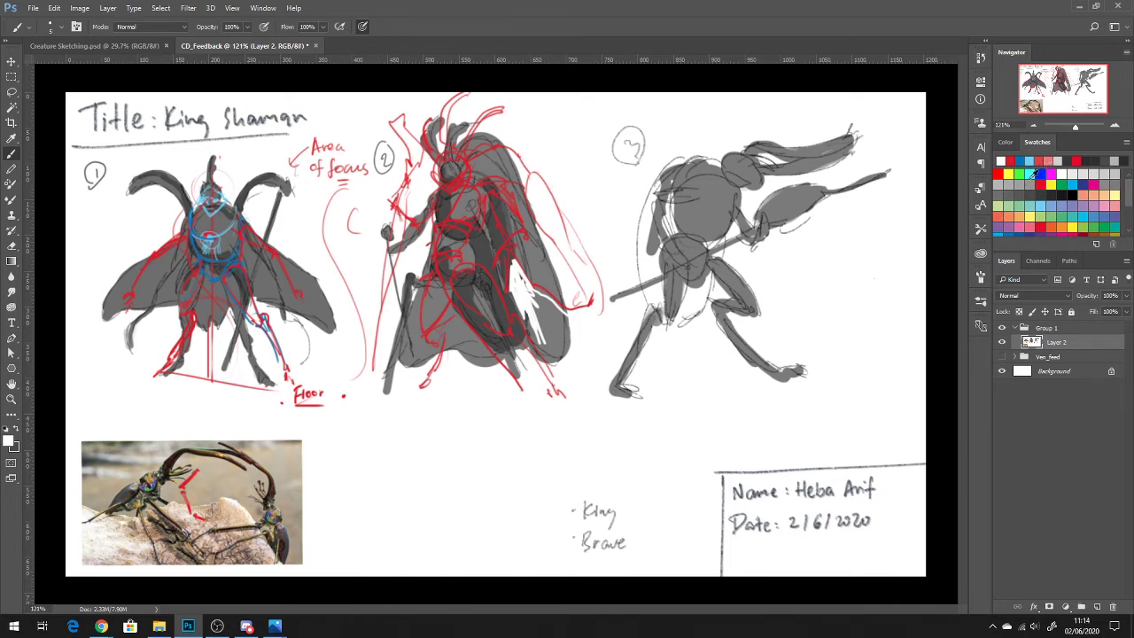
# Step: Draw bright red ground lines under figures 2 and 3 and a vertical balance line through figure 3
pyautogui.click(999, 170)
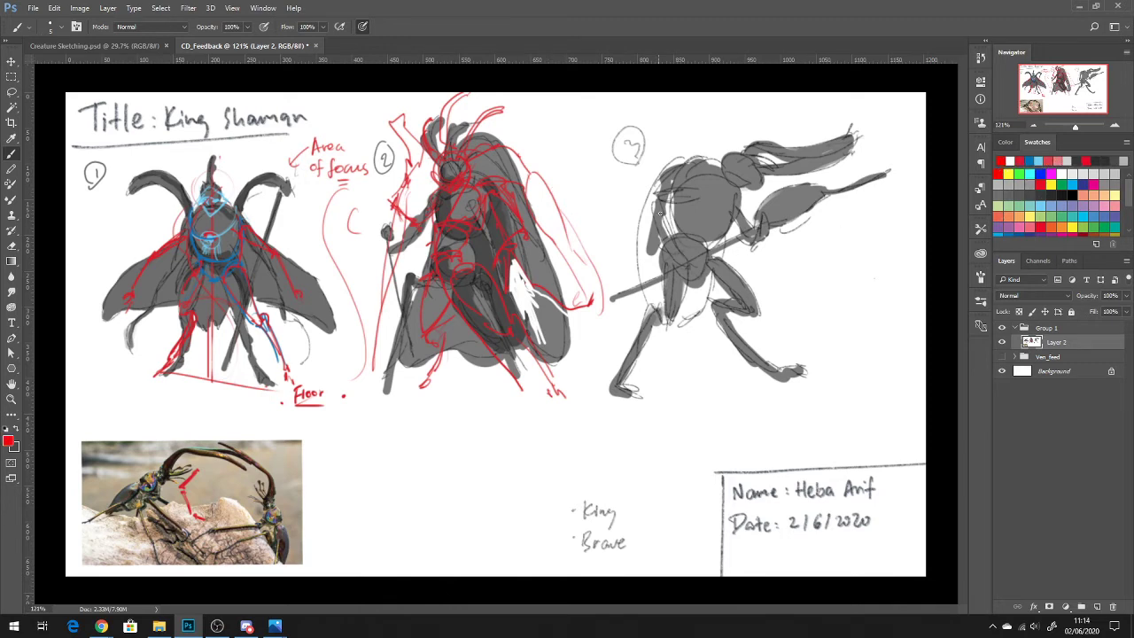
pyautogui.moveTo(422, 381)
pyautogui.mouseDown()
pyautogui.moveTo(564, 389)
pyautogui.moveTo(781, 374)
pyautogui.mouseUp()
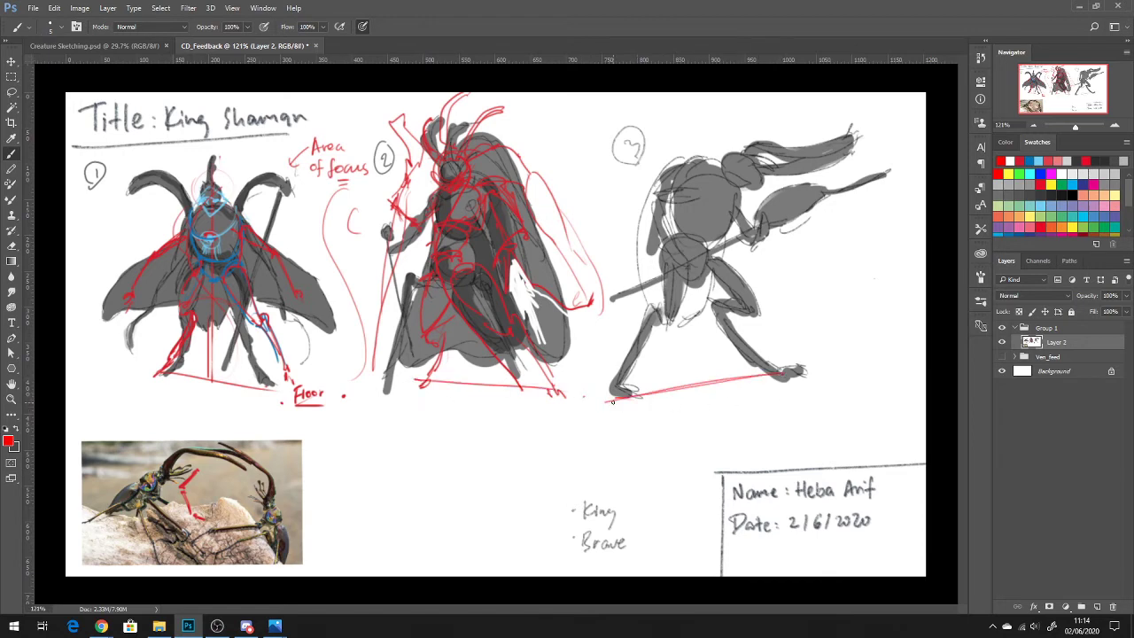
pyautogui.moveTo(696, 126); pyautogui.dragTo(696, 395)
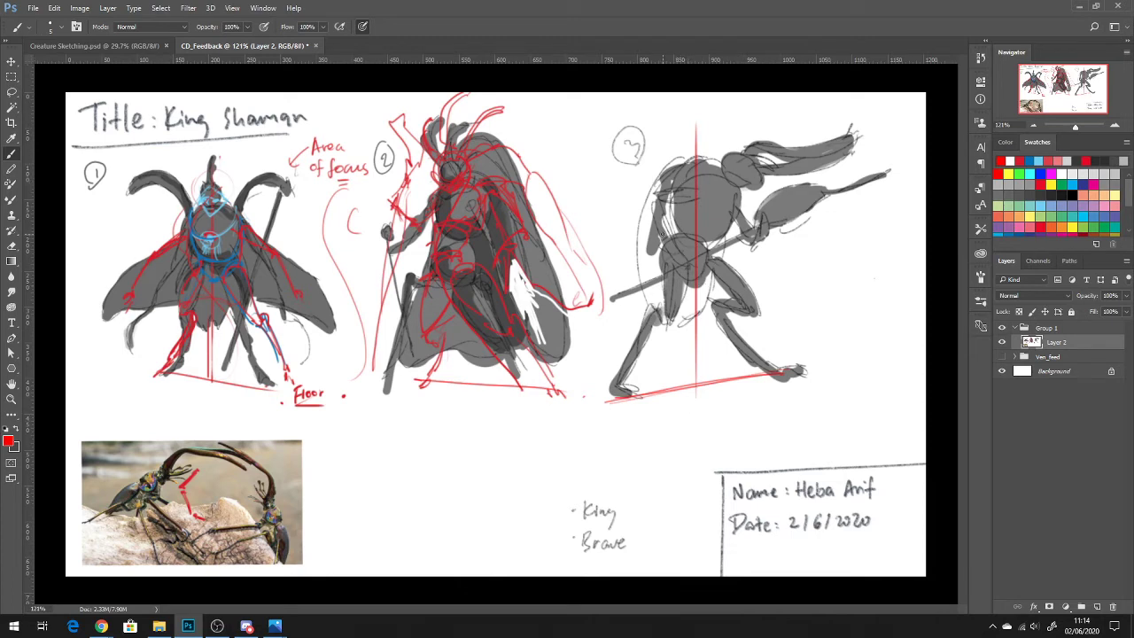
pyautogui.moveTo(728, 369); pyautogui.dragTo(778, 160)
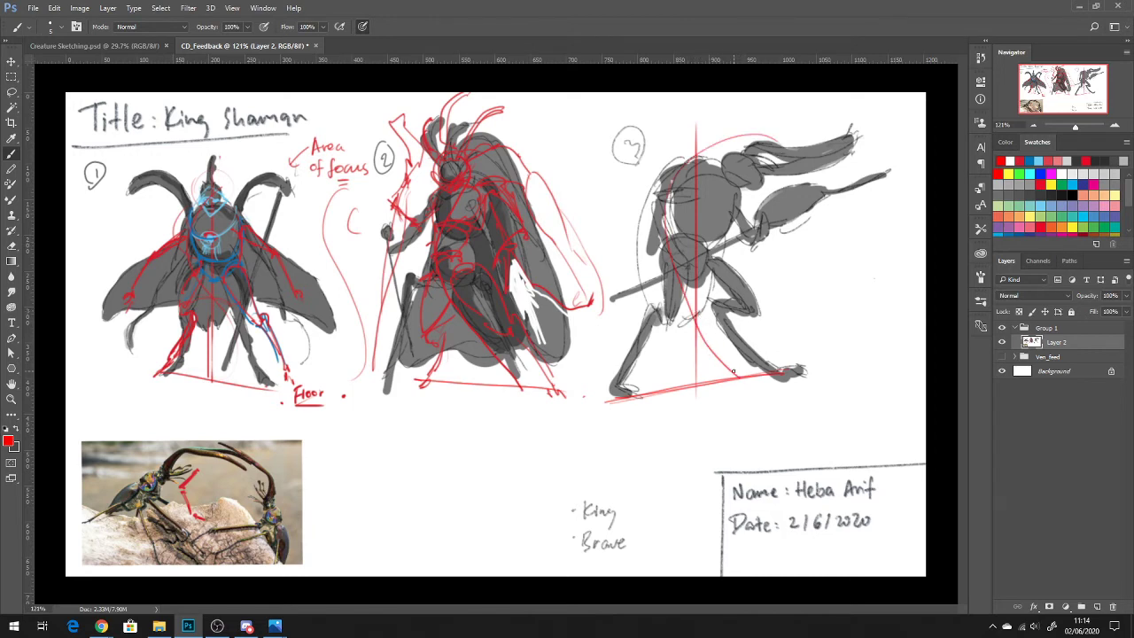
pyautogui.hotkey('ctrl', 'z')
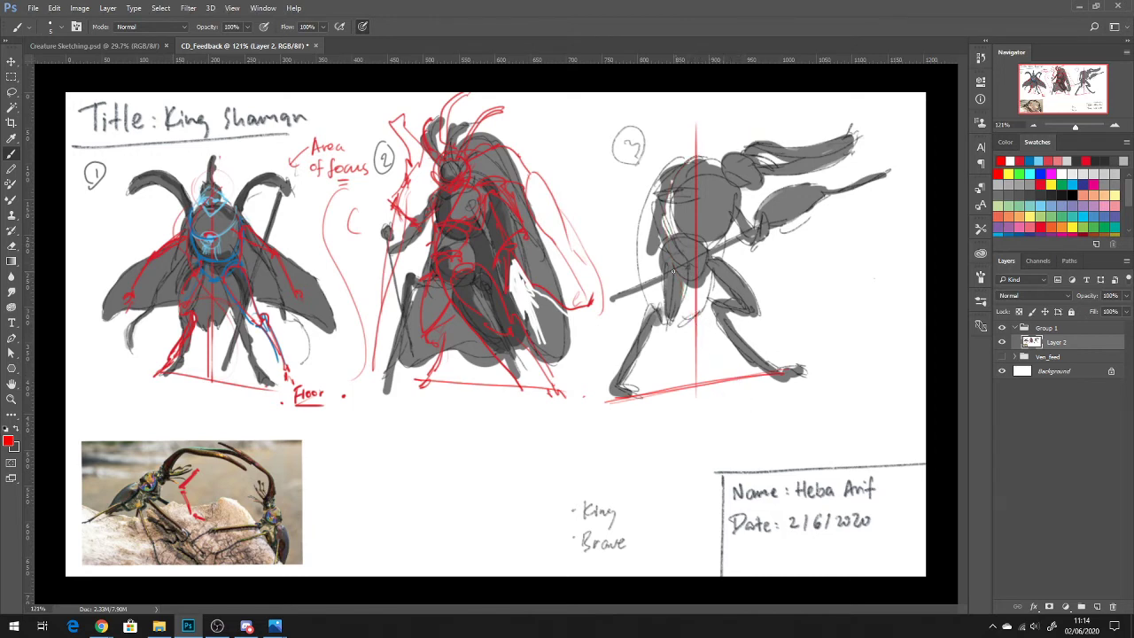
# Step: Sketch figure 3's hunched back, lowered head, forward arm, spiky horns and rib lines in red
pyautogui.moveTo(687, 282)
pyautogui.mouseDown()
pyautogui.moveTo(668, 264)
pyautogui.moveTo(662, 182)
pyautogui.moveTo(721, 177)
pyautogui.moveTo(745, 190)
pyautogui.moveTo(711, 201)
pyautogui.moveTo(764, 208)
pyautogui.moveTo(735, 213)
pyautogui.moveTo(761, 182)
pyautogui.moveTo(821, 172)
pyautogui.moveTo(761, 207)
pyautogui.moveTo(719, 169)
pyautogui.moveTo(744, 171)
pyautogui.moveTo(707, 122)
pyautogui.mouseUp()
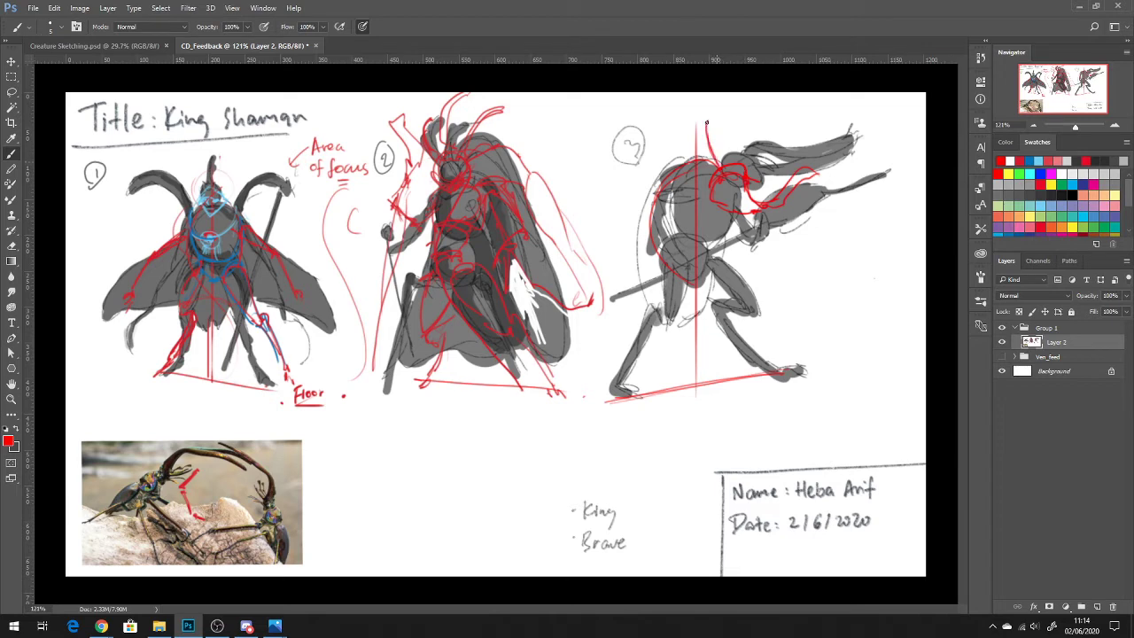
pyautogui.moveTo(720, 170)
pyautogui.mouseDown()
pyautogui.moveTo(714, 124)
pyautogui.moveTo(746, 138)
pyautogui.moveTo(698, 152)
pyautogui.moveTo(671, 129)
pyautogui.moveTo(692, 158)
pyautogui.mouseUp()
pyautogui.moveTo(693, 168)
pyautogui.mouseDown()
pyautogui.moveTo(714, 180)
pyautogui.moveTo(698, 177)
pyautogui.moveTo(714, 202)
pyautogui.moveTo(704, 206)
pyautogui.mouseUp()
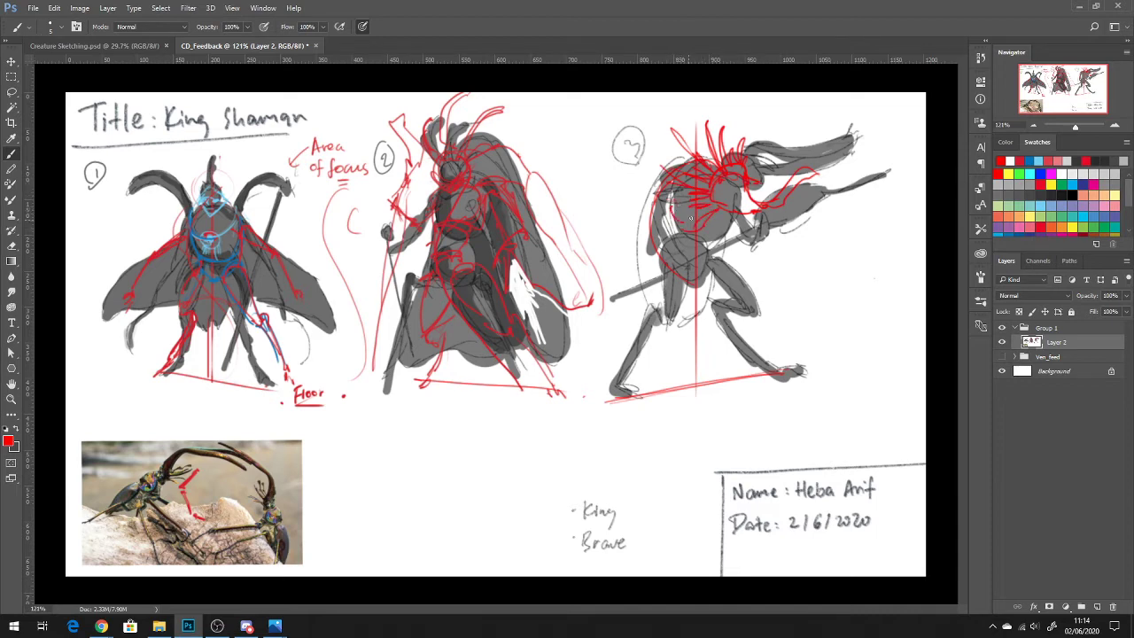
# Step: Sketch figure 3's lower torso, pelvis and two lunging legs in red
pyautogui.moveTo(677, 216)
pyautogui.mouseDown()
pyautogui.moveTo(713, 213)
pyautogui.moveTo(686, 253)
pyautogui.moveTo(706, 254)
pyautogui.moveTo(683, 253)
pyautogui.moveTo(711, 252)
pyautogui.moveTo(686, 257)
pyautogui.moveTo(709, 264)
pyautogui.moveTo(688, 251)
pyautogui.moveTo(664, 319)
pyautogui.mouseUp()
pyautogui.moveTo(682, 260)
pyautogui.mouseDown()
pyautogui.moveTo(651, 324)
pyautogui.moveTo(665, 320)
pyautogui.moveTo(645, 303)
pyautogui.moveTo(612, 385)
pyautogui.mouseUp()
pyautogui.moveTo(704, 286); pyautogui.dragTo(744, 306)
pyautogui.moveTo(721, 257)
pyautogui.mouseDown()
pyautogui.moveTo(746, 300)
pyautogui.moveTo(715, 310)
pyautogui.moveTo(757, 365)
pyautogui.mouseUp()
# Step: Draw figure 3's rear arm bent back and a long straight spear running diagonally across its waist in red
pyautogui.moveTo(671, 199)
pyautogui.mouseDown()
pyautogui.moveTo(620, 236)
pyautogui.moveTo(707, 234)
pyautogui.moveTo(737, 216)
pyautogui.moveTo(741, 252)
pyautogui.moveTo(812, 214)
pyautogui.mouseUp()
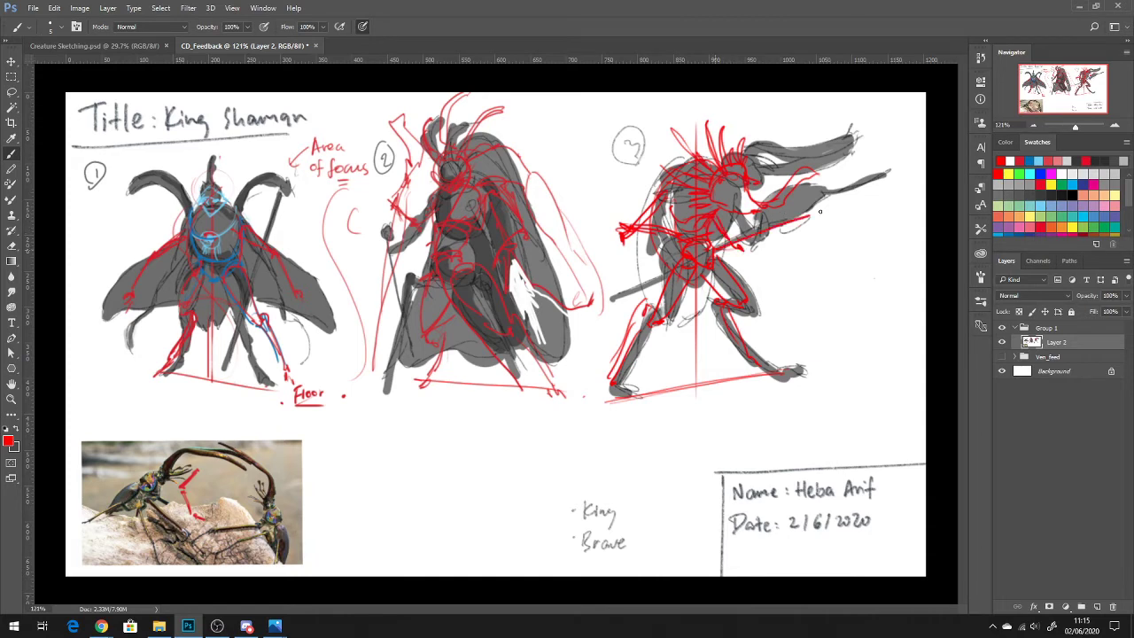
pyautogui.moveTo(733, 246); pyautogui.dragTo(866, 196)
pyautogui.moveTo(673, 271)
pyautogui.mouseDown()
pyautogui.moveTo(615, 296)
pyautogui.moveTo(677, 272)
pyautogui.mouseUp()
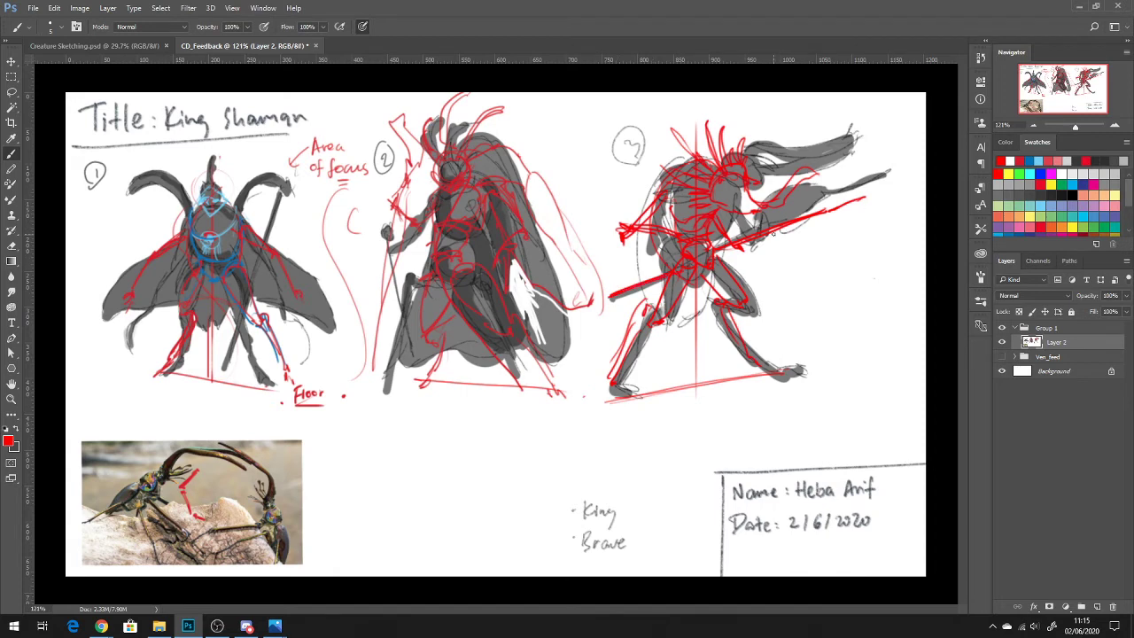
pyautogui.moveTo(773, 234); pyautogui.dragTo(872, 197)
# Step: Paint out figure 3's old grey horns and weapon head in white with the brush enlarged to 30
pyautogui.keyDown('alt'); pyautogui.click(728, 264); pyautogui.keyUp('alt')
pyautogui.moveTo(724, 216)
pyautogui.mouseDown()
pyautogui.moveTo(732, 230)
pyautogui.moveTo(728, 218)
pyautogui.moveTo(767, 220)
pyautogui.moveTo(744, 226)
pyautogui.moveTo(893, 167)
pyautogui.moveTo(866, 177)
pyautogui.moveTo(757, 164)
pyautogui.moveTo(753, 177)
pyautogui.moveTo(779, 153)
pyautogui.moveTo(861, 131)
pyautogui.moveTo(820, 156)
pyautogui.moveTo(841, 152)
pyautogui.moveTo(776, 178)
pyautogui.moveTo(832, 161)
pyautogui.mouseUp()
pyautogui.press(']')
pyautogui.press(']')
pyautogui.press(']')
pyautogui.press(']')
pyautogui.press(']')
pyautogui.press(']')
pyautogui.press(']')
pyautogui.press(']')
pyautogui.press(']')
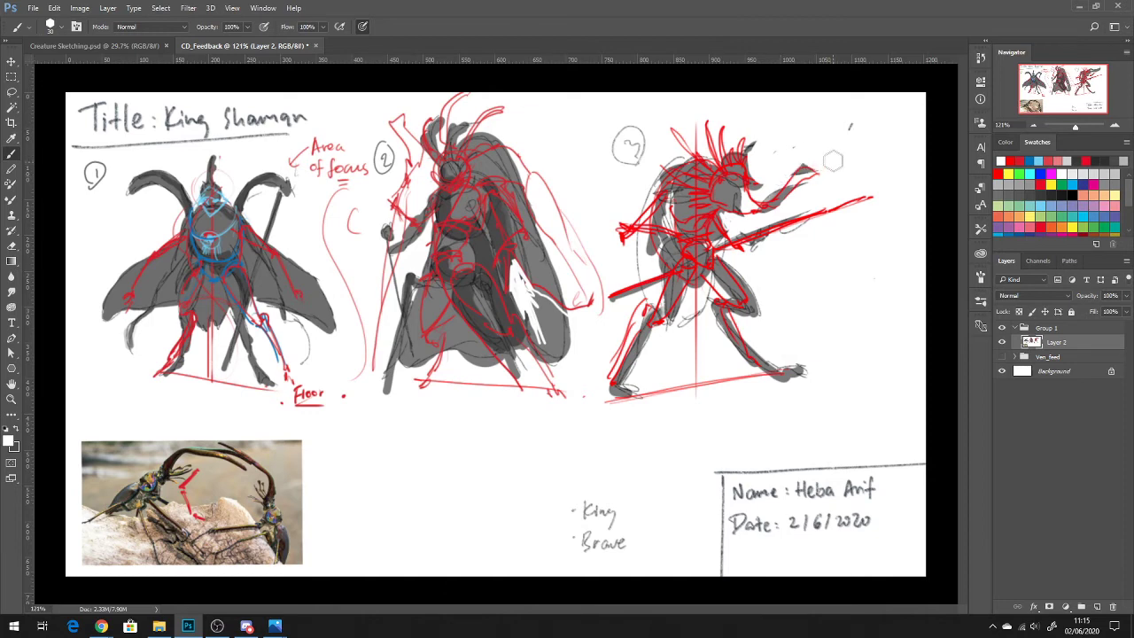
pyautogui.click(846, 128)
pyautogui.moveTo(754, 160)
pyautogui.mouseDown()
pyautogui.moveTo(749, 148)
pyautogui.moveTo(768, 179)
pyautogui.moveTo(758, 164)
pyautogui.mouseUp()
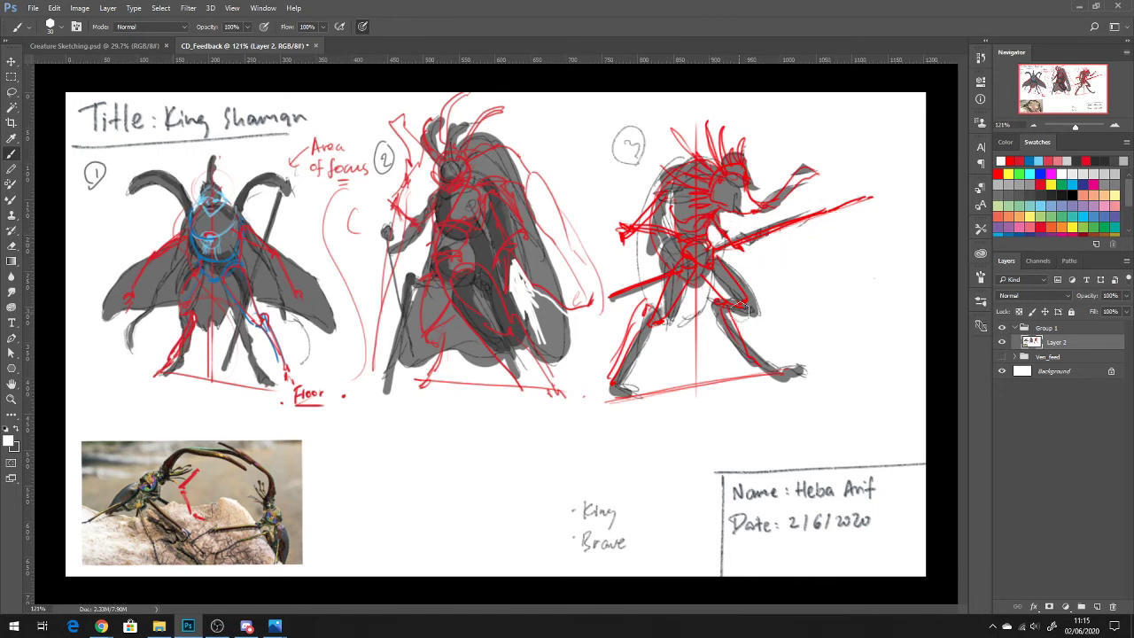
# Step: Block in figure 3's torso, shoulder and front thigh with solid red sampled from the sketch
pyautogui.hotkey('ctrl', '-')
pyautogui.hotkey('ctrl', '-')
pyautogui.hotkey('ctrl', '-')
pyautogui.hotkey('ctrl', '-')
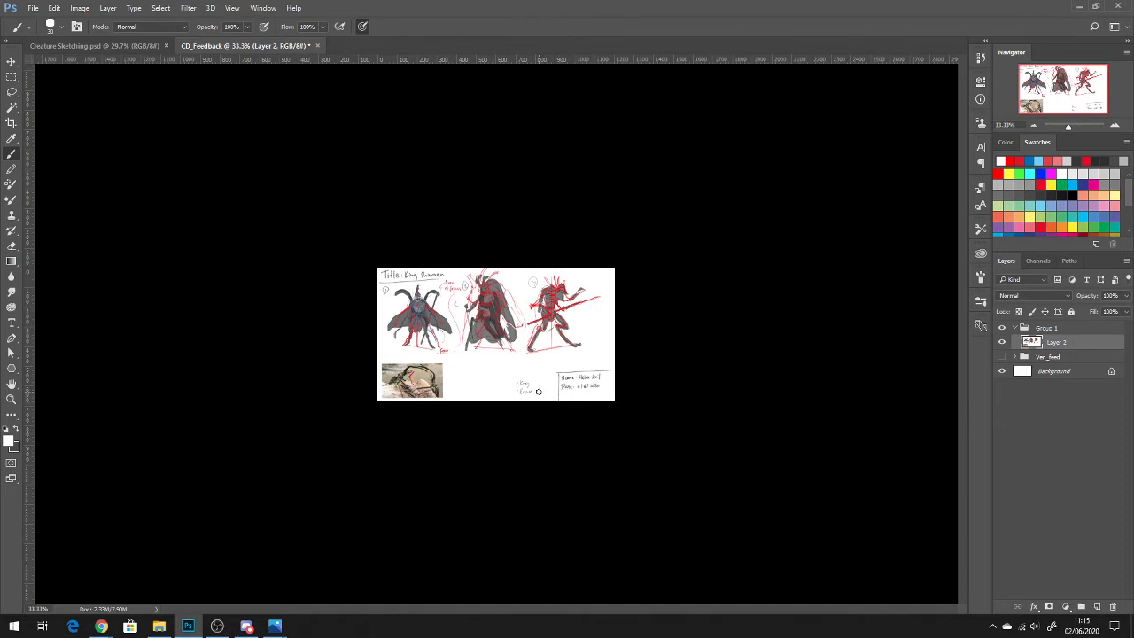
pyautogui.scroll(5, 524, 352)
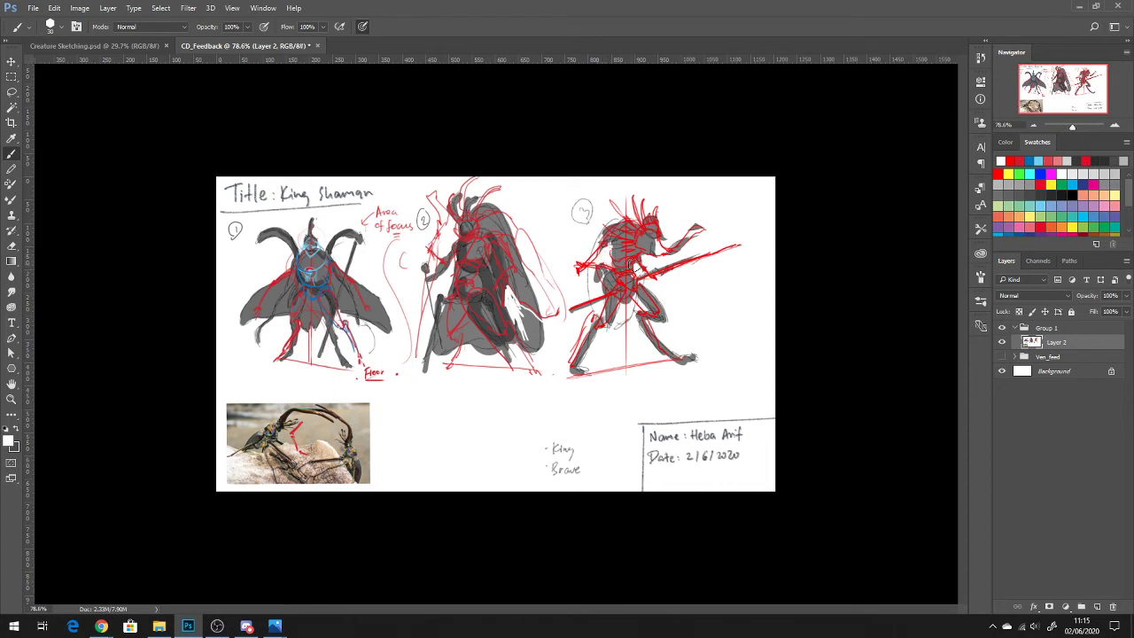
pyautogui.press('alt')
pyautogui.keyDown('alt'); pyautogui.click(608, 229); pyautogui.keyUp('alt')
pyautogui.moveTo(611, 235)
pyautogui.mouseDown()
pyautogui.moveTo(678, 231)
pyautogui.moveTo(637, 241)
pyautogui.moveTo(662, 237)
pyautogui.moveTo(632, 257)
pyautogui.moveTo(617, 251)
pyautogui.moveTo(628, 245)
pyautogui.moveTo(633, 266)
pyautogui.moveTo(619, 258)
pyautogui.moveTo(623, 282)
pyautogui.moveTo(629, 269)
pyautogui.moveTo(619, 284)
pyautogui.moveTo(660, 295)
pyautogui.mouseUp()
pyautogui.keyDown('alt'); pyautogui.click(662, 288); pyautogui.keyUp('alt')
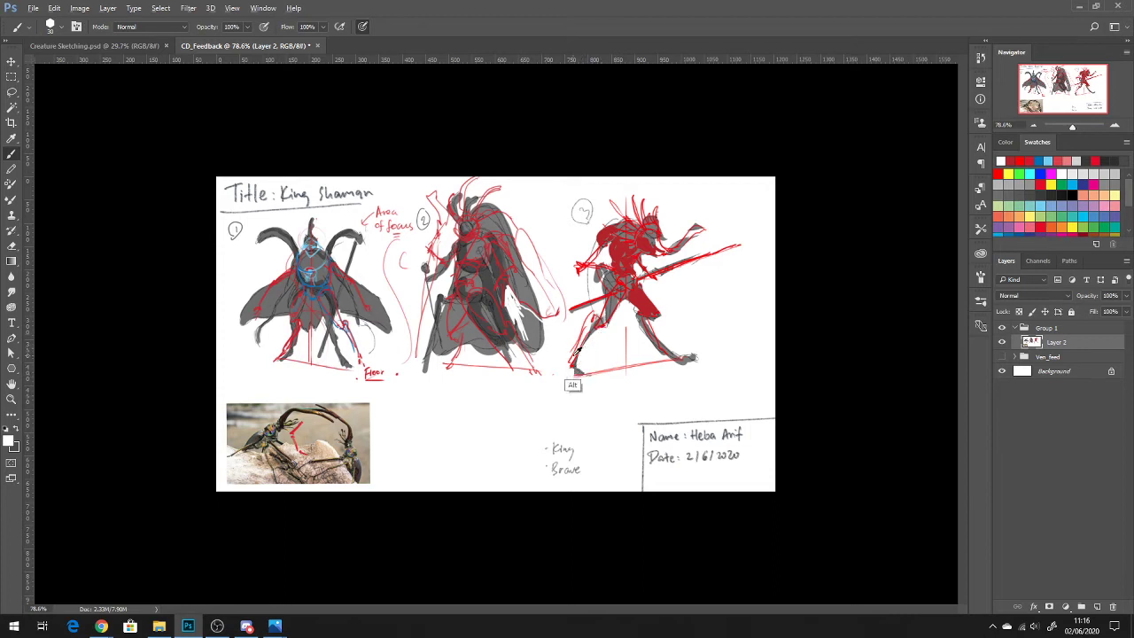
# Step: Fill figure 3's lower legs, rear foot and bent arm with the darker red
pyautogui.keyDown('alt'); pyautogui.click(647, 304); pyautogui.keyUp('alt')
pyautogui.moveTo(567, 372); pyautogui.dragTo(577, 372)
pyautogui.moveTo(665, 350)
pyautogui.mouseDown()
pyautogui.moveTo(649, 320)
pyautogui.moveTo(671, 354)
pyautogui.mouseUp()
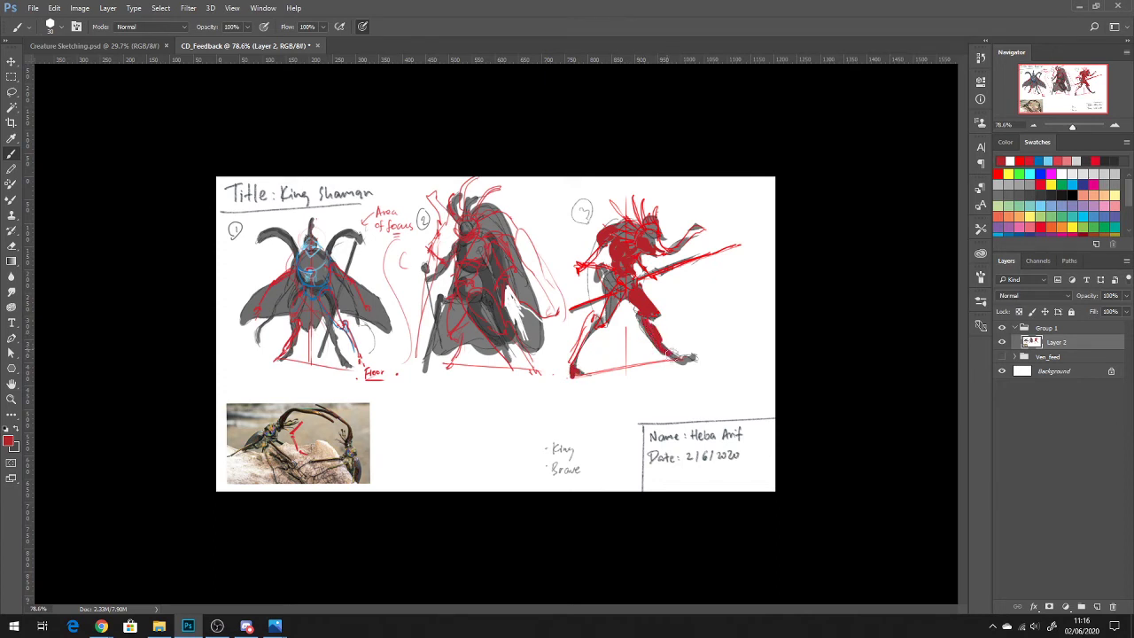
pyautogui.moveTo(650, 237)
pyautogui.mouseDown()
pyautogui.moveTo(661, 316)
pyautogui.moveTo(599, 330)
pyautogui.moveTo(610, 241)
pyautogui.moveTo(585, 264)
pyautogui.moveTo(610, 240)
pyautogui.moveTo(623, 268)
pyautogui.mouseUp()
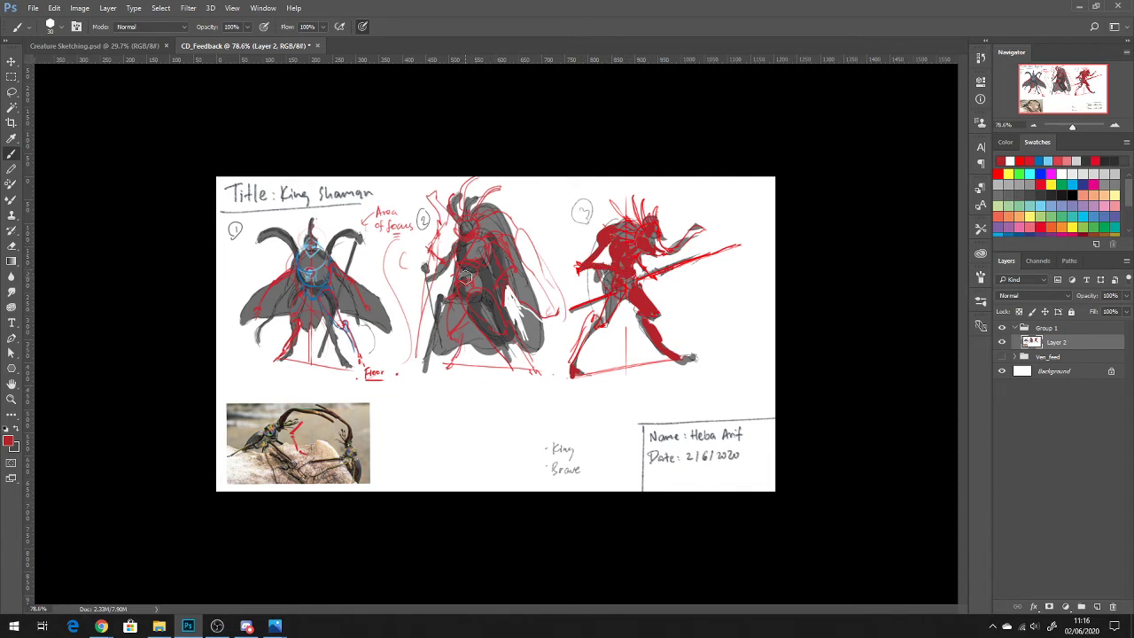
# Step: Fill figure 2's waist in red, and trim its cloak and body silhouette with white
pyautogui.moveTo(465, 276); pyautogui.dragTo(472, 272)
pyautogui.keyDown('alt'); pyautogui.click(524, 270); pyautogui.keyUp('alt')
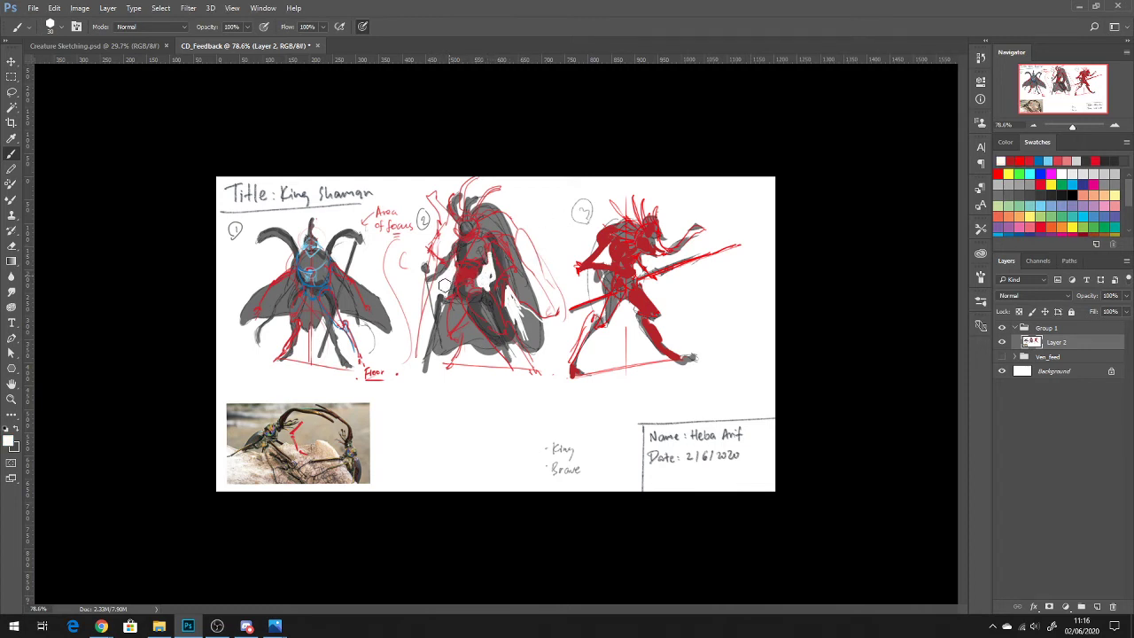
pyautogui.moveTo(448, 285)
pyautogui.mouseDown()
pyautogui.moveTo(436, 337)
pyautogui.moveTo(452, 348)
pyautogui.moveTo(422, 364)
pyautogui.moveTo(481, 338)
pyautogui.moveTo(471, 333)
pyautogui.moveTo(487, 352)
pyautogui.moveTo(478, 329)
pyautogui.moveTo(501, 341)
pyautogui.moveTo(483, 328)
pyautogui.moveTo(506, 353)
pyautogui.moveTo(497, 361)
pyautogui.moveTo(512, 363)
pyautogui.moveTo(524, 321)
pyautogui.moveTo(510, 314)
pyautogui.moveTo(536, 359)
pyautogui.moveTo(492, 273)
pyautogui.moveTo(489, 259)
pyautogui.moveTo(505, 254)
pyautogui.mouseUp()
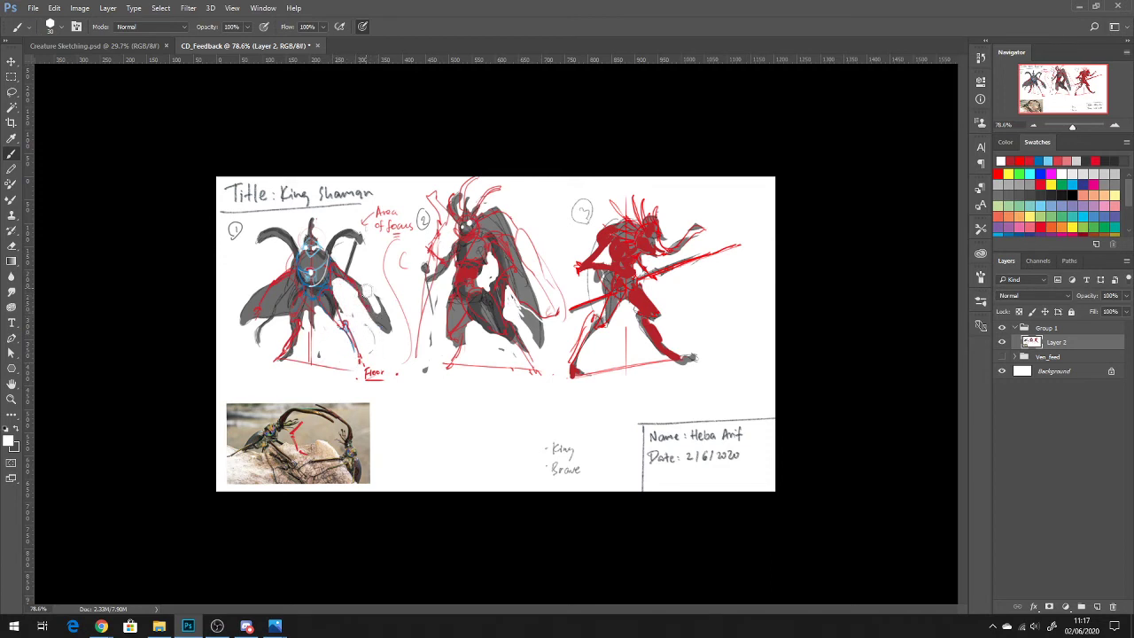
# Step: Trim figure 1's wings and horns with white to slim its silhouette
pyautogui.moveTo(378, 298); pyautogui.dragTo(385, 335)
pyautogui.moveTo(286, 285)
pyautogui.mouseDown()
pyautogui.moveTo(248, 326)
pyautogui.moveTo(252, 297)
pyautogui.moveTo(246, 322)
pyautogui.moveTo(238, 314)
pyautogui.mouseUp()
pyautogui.moveTo(261, 240); pyautogui.dragTo(286, 245)
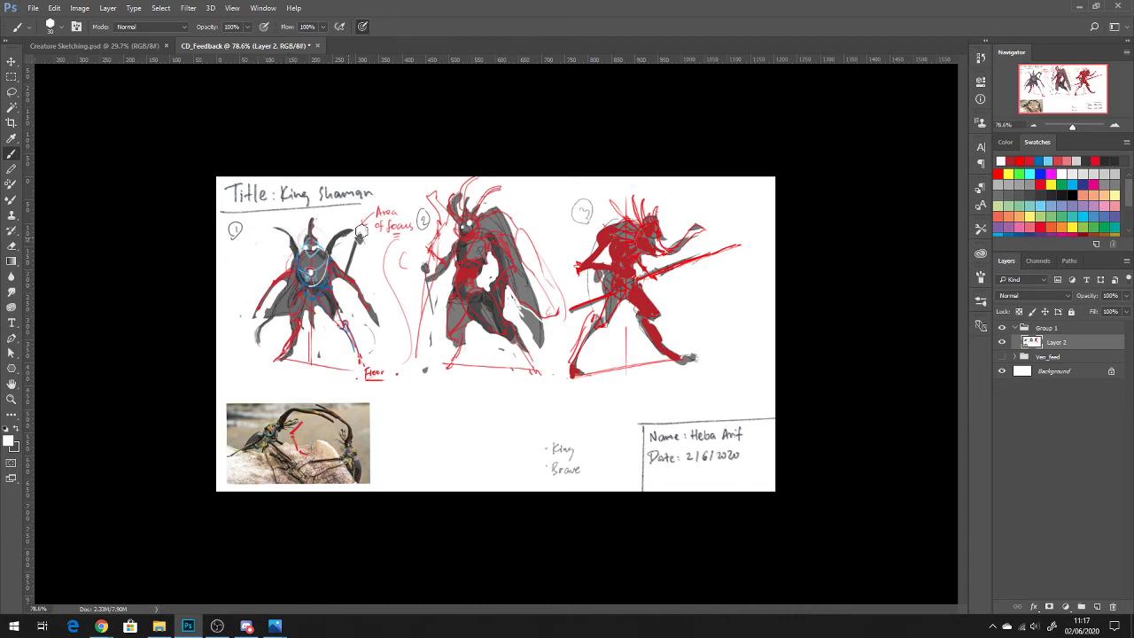
pyautogui.moveTo(305, 222); pyautogui.dragTo(310, 227)
# Step: Rename the painted sheet's layer with the artist's first name followed by "Feed", and hide the layer
pyautogui.click(246, 626)
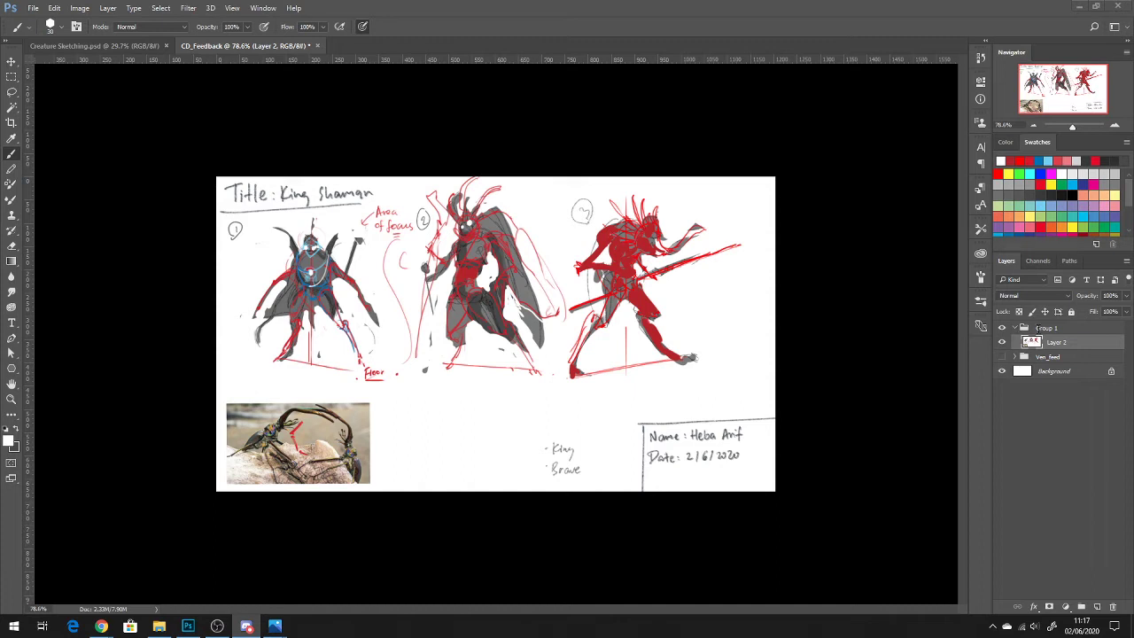
pyautogui.click(1040, 409)
pyautogui.moveTo(1034, 341)
pyautogui.mouseDown()
pyautogui.moveTo(1037, 330)
pyautogui.moveTo(1030, 341)
pyautogui.moveTo(1052, 340)
pyautogui.mouseUp()
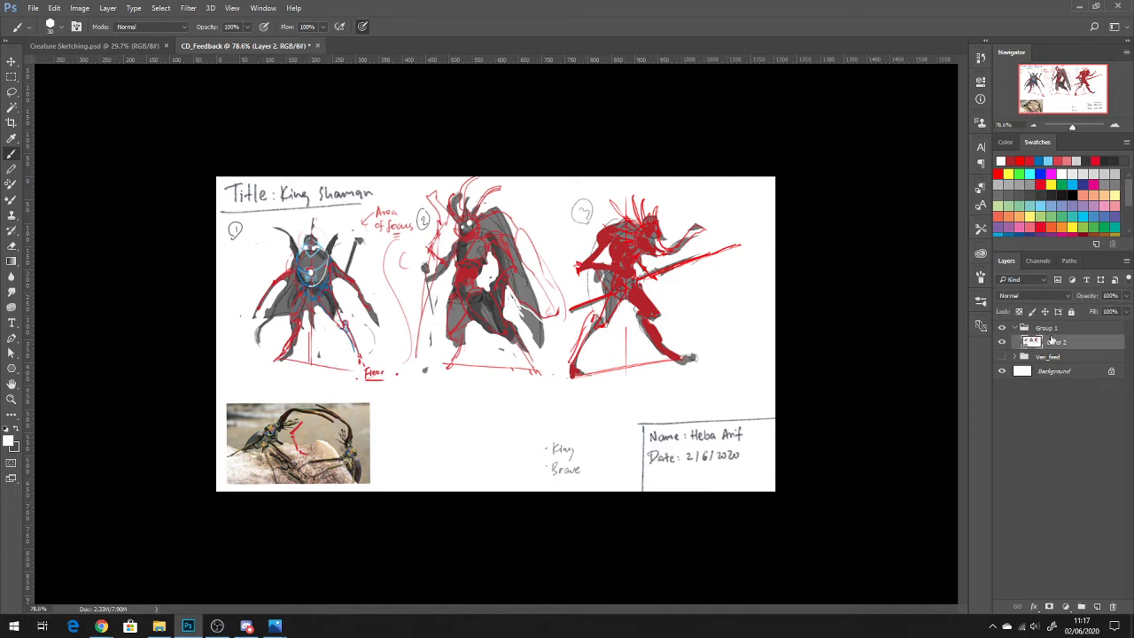
pyautogui.doubleClick(1056, 343)
pyautogui.write('Heba Feed')
pyautogui.press('Return')
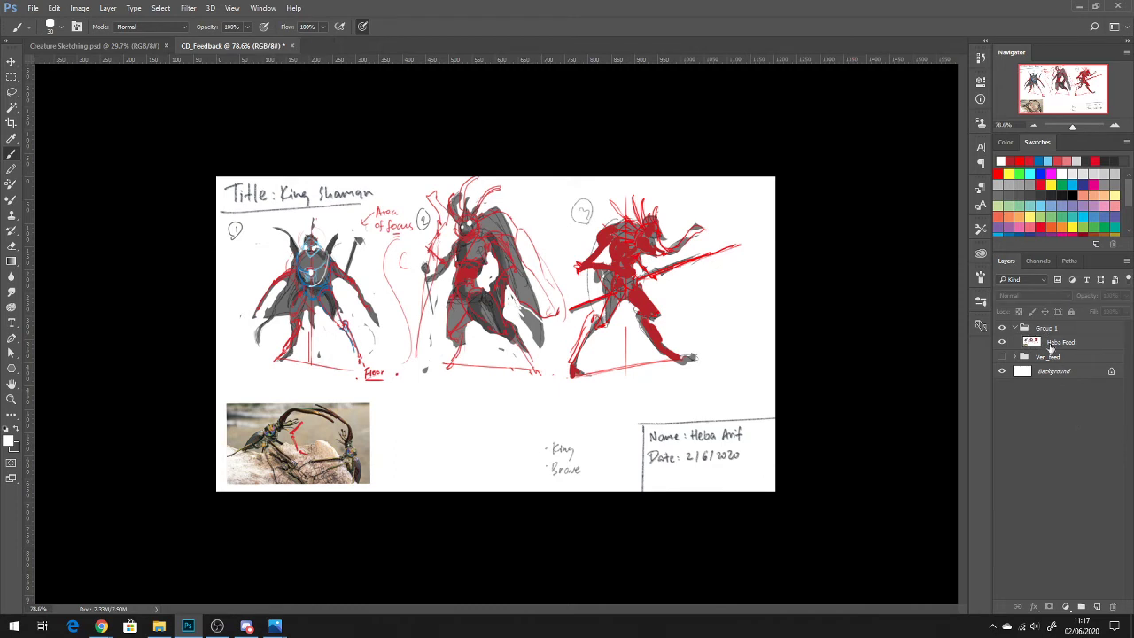
pyautogui.click(1003, 342)
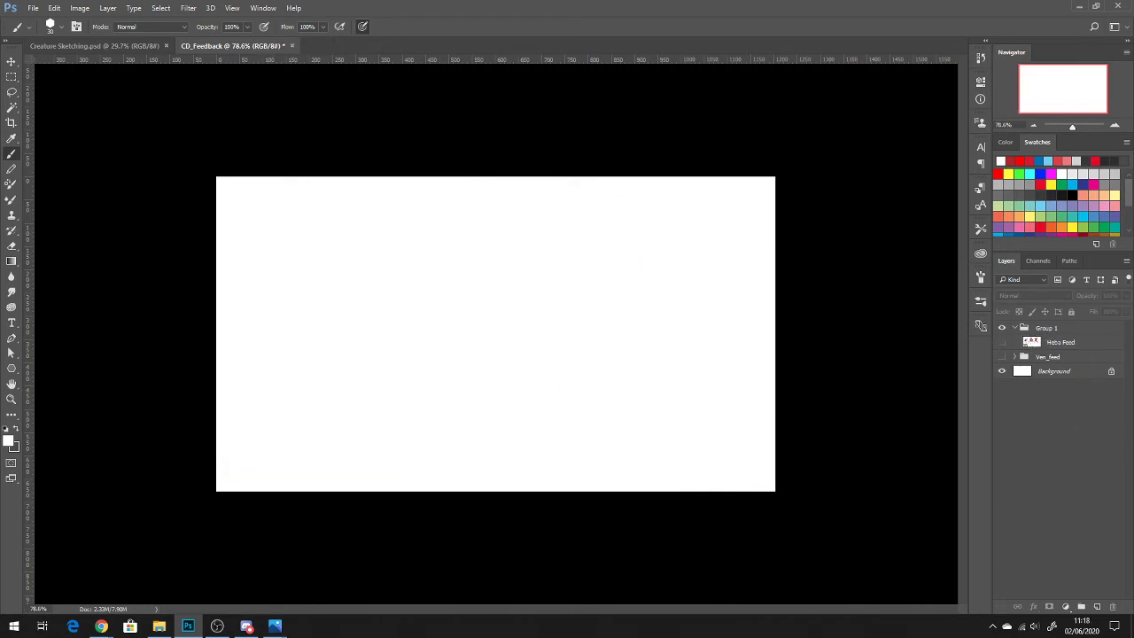
# Step: Collapse and hide Group 1, and rename it with the artist's first name followed by "Fed"
pyautogui.moveTo(1047, 334)
pyautogui.mouseDown()
pyautogui.moveTo(1053, 347)
pyautogui.moveTo(1031, 333)
pyautogui.mouseUp()
pyautogui.click(1015, 328)
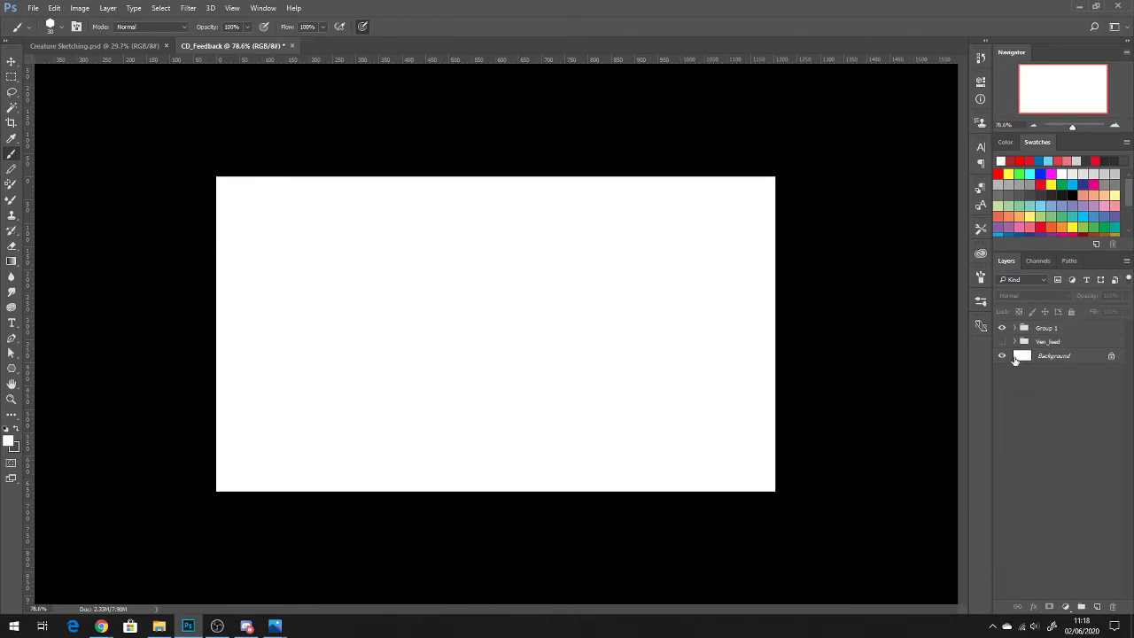
pyautogui.click(1002, 327)
pyautogui.click(1046, 331)
pyautogui.doubleClick(1048, 329)
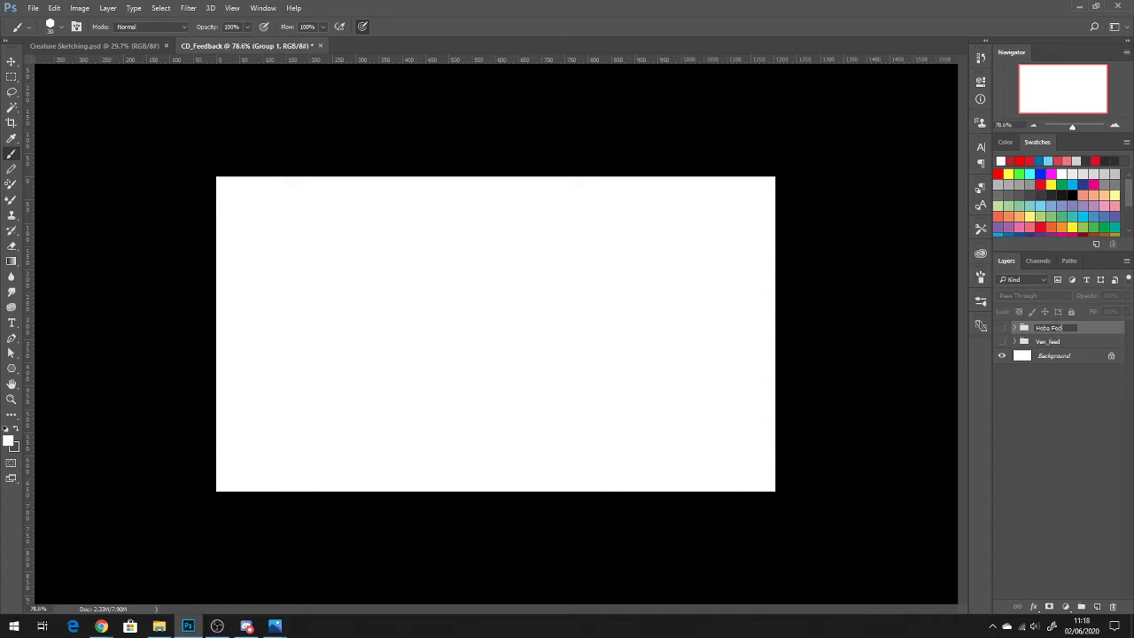
pyautogui.write('Heba Fed')
pyautogui.press('Return')
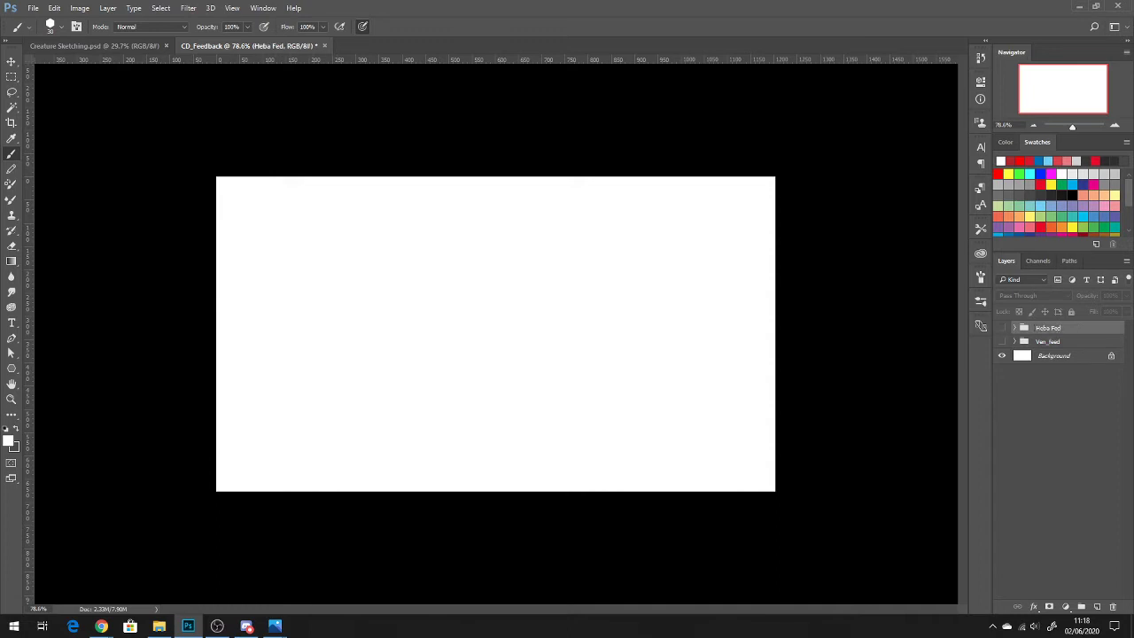
# Step: Paste the next beetle warrior sketch sheet as a new layer above the feedback groups
pyautogui.hotkey('alt', 'Tab')
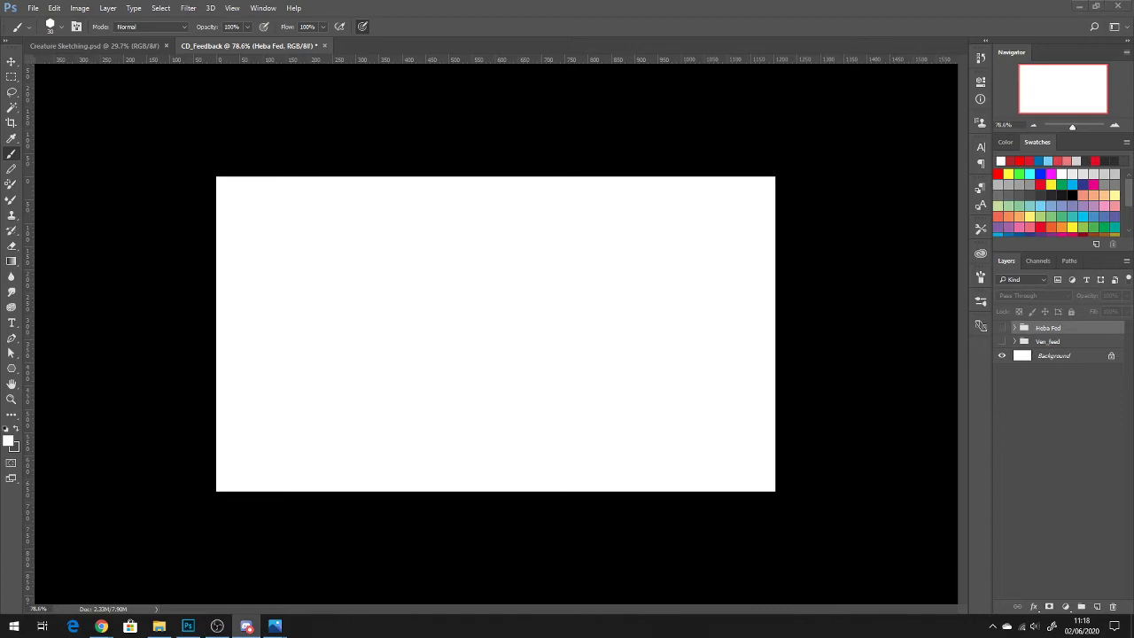
pyautogui.hotkey('ctrl', 'v')
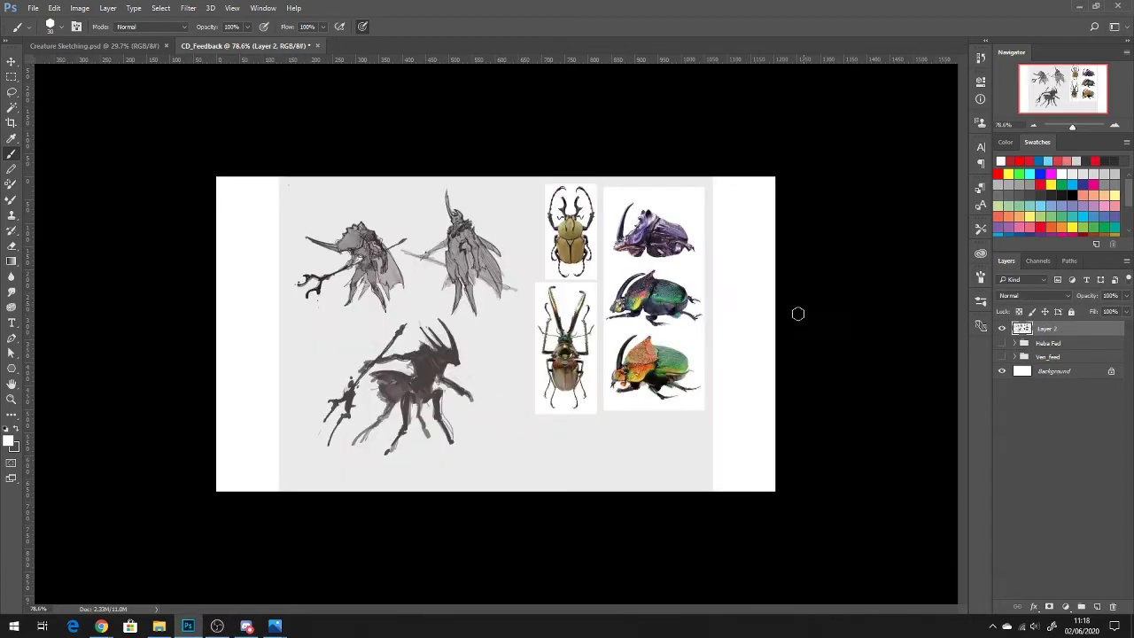
pyautogui.scroll(6, 667, 323)
pyautogui.scroll(-3, 670, 320)
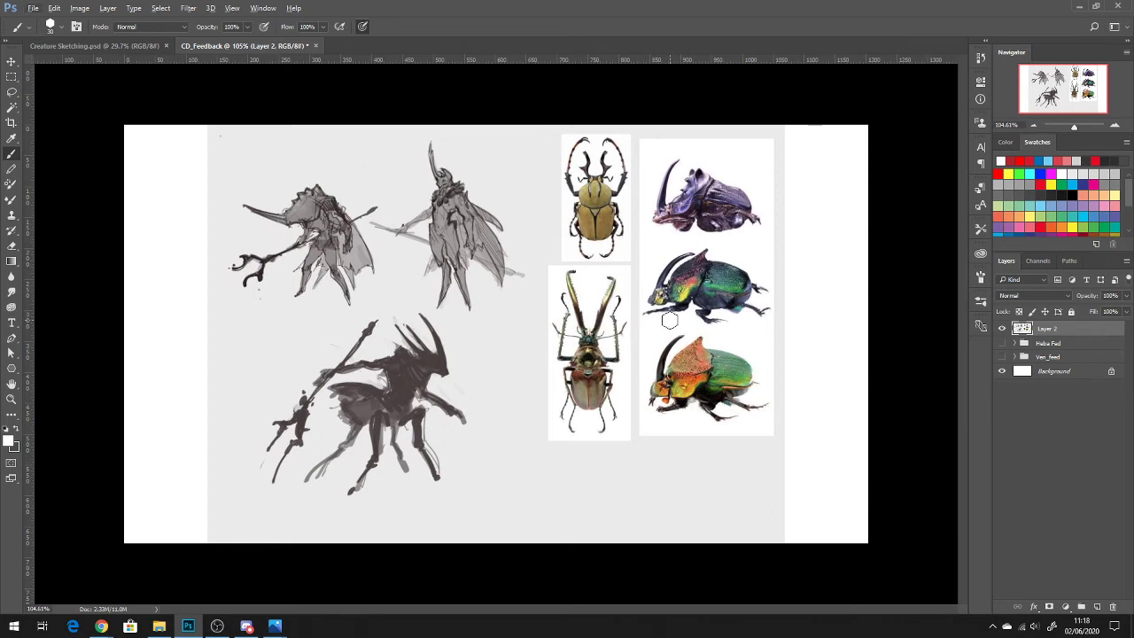
pyautogui.click(1037, 432)
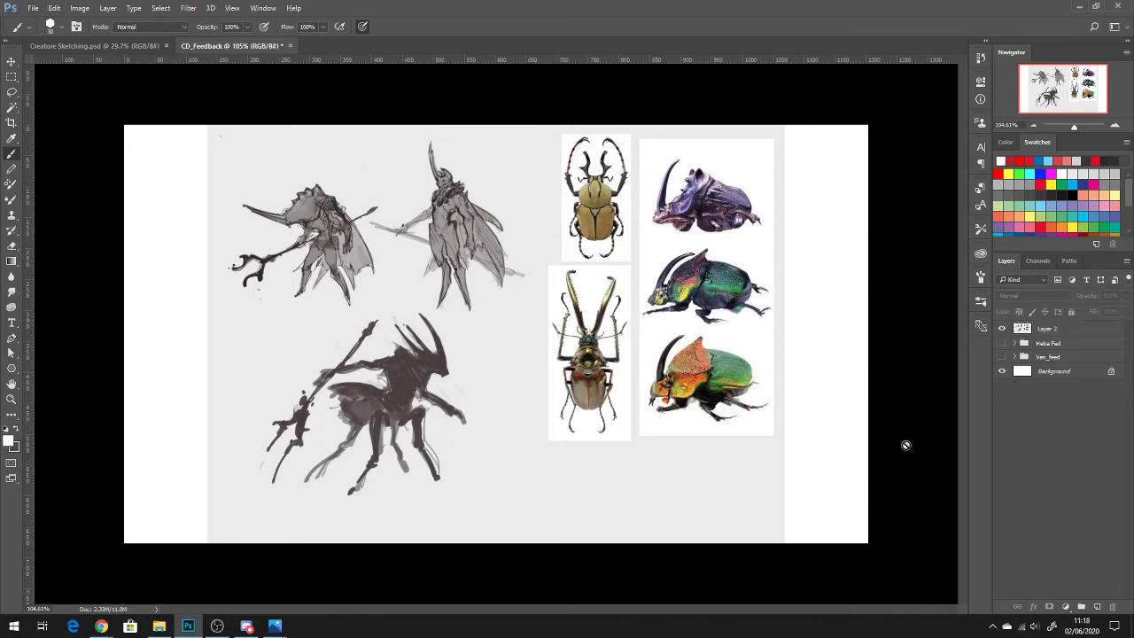
# Step: Switch to Discord and look through the Voice & Video settings for the input, sensitivity and diagnostics options
pyautogui.hotkey('alt', 'Tab')
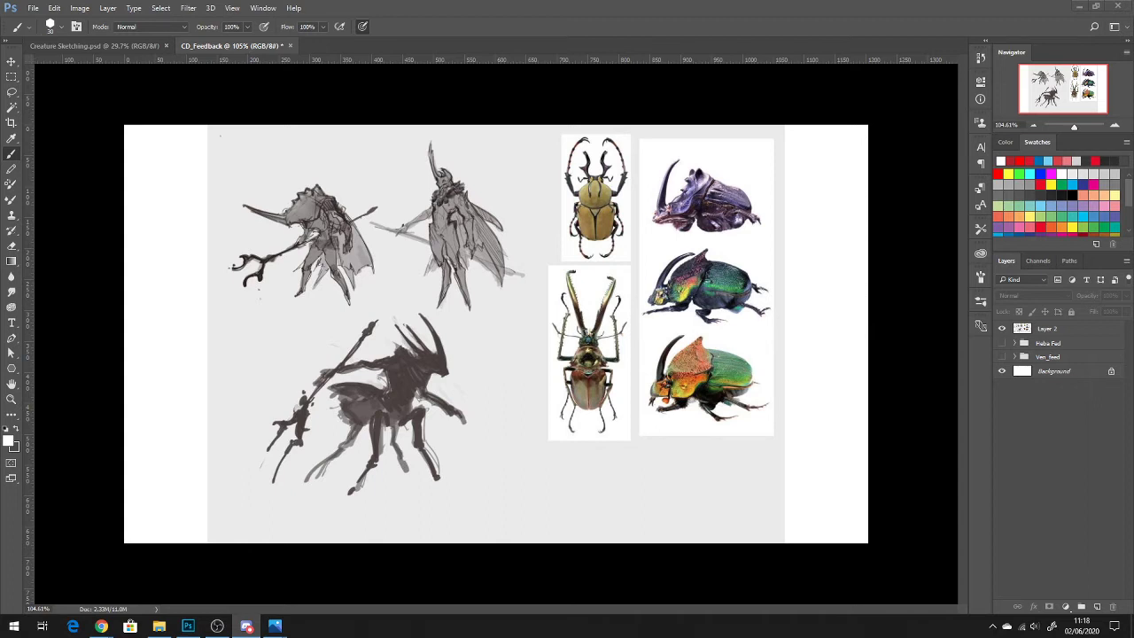
pyautogui.moveTo(1133, 10); pyautogui.dragTo(608, 19)
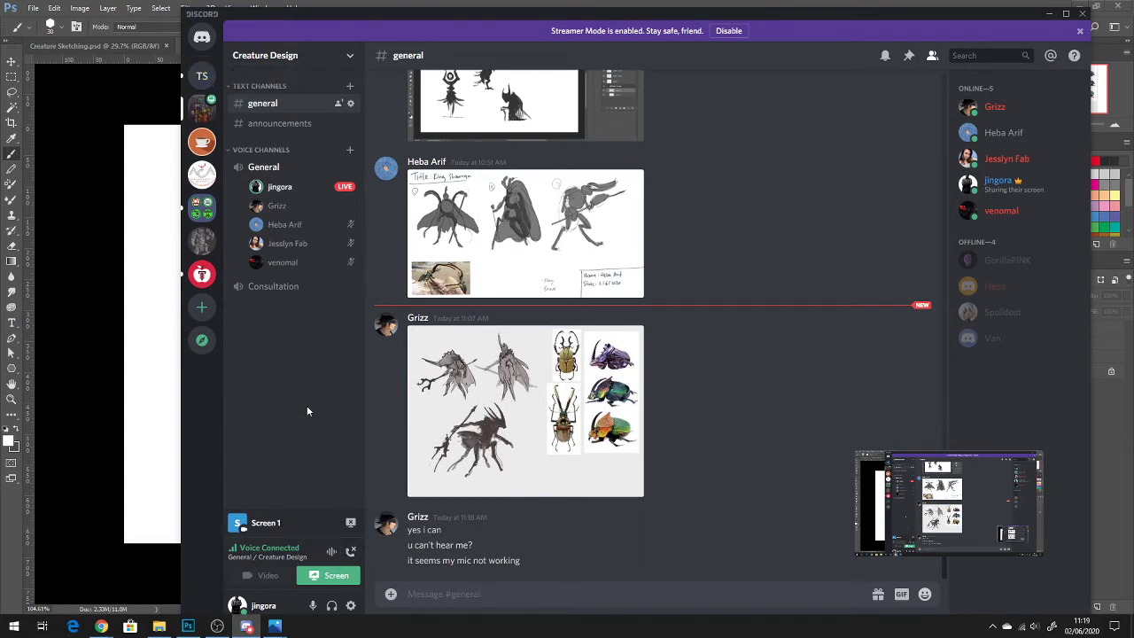
pyautogui.click(350, 606)
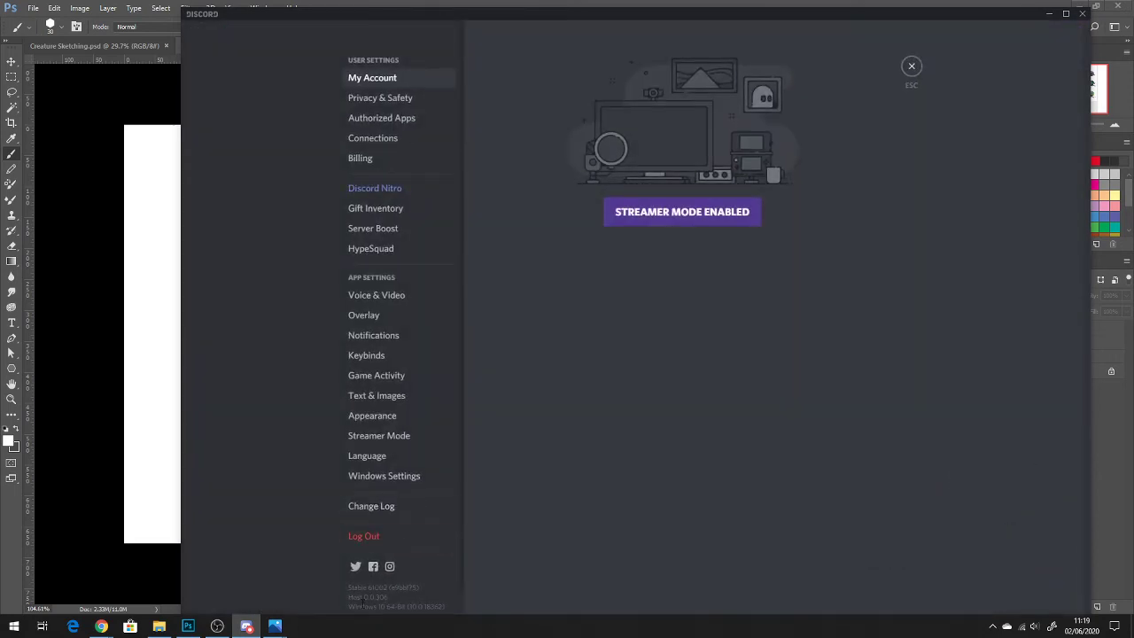
pyautogui.click(385, 298)
pyautogui.scroll(-10, 966, 401)
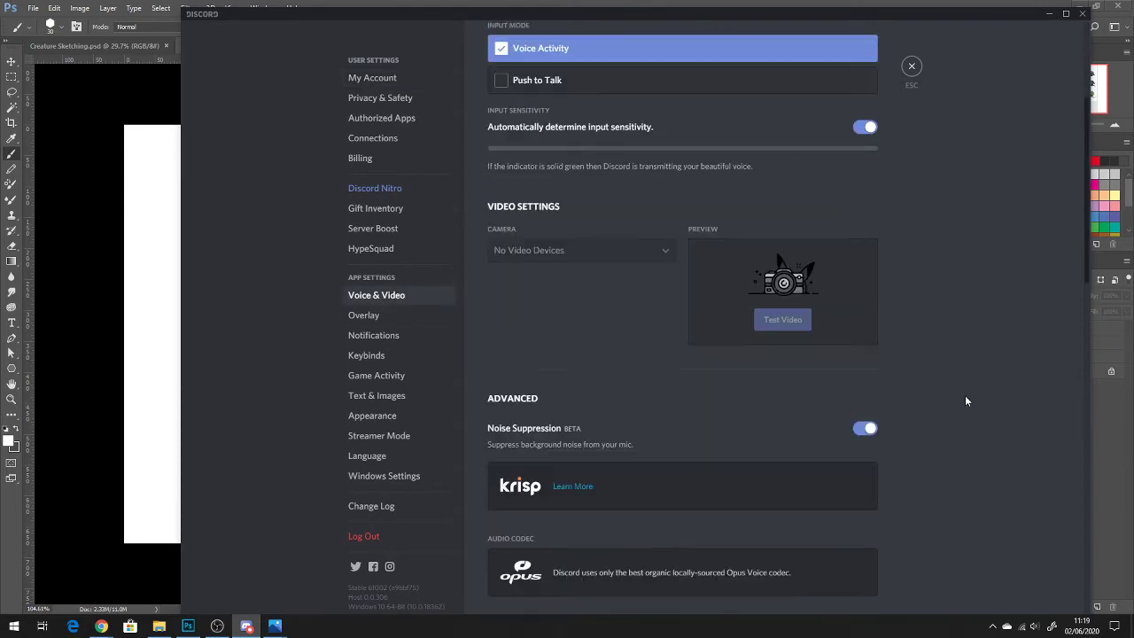
pyautogui.scroll(-4, 965, 401)
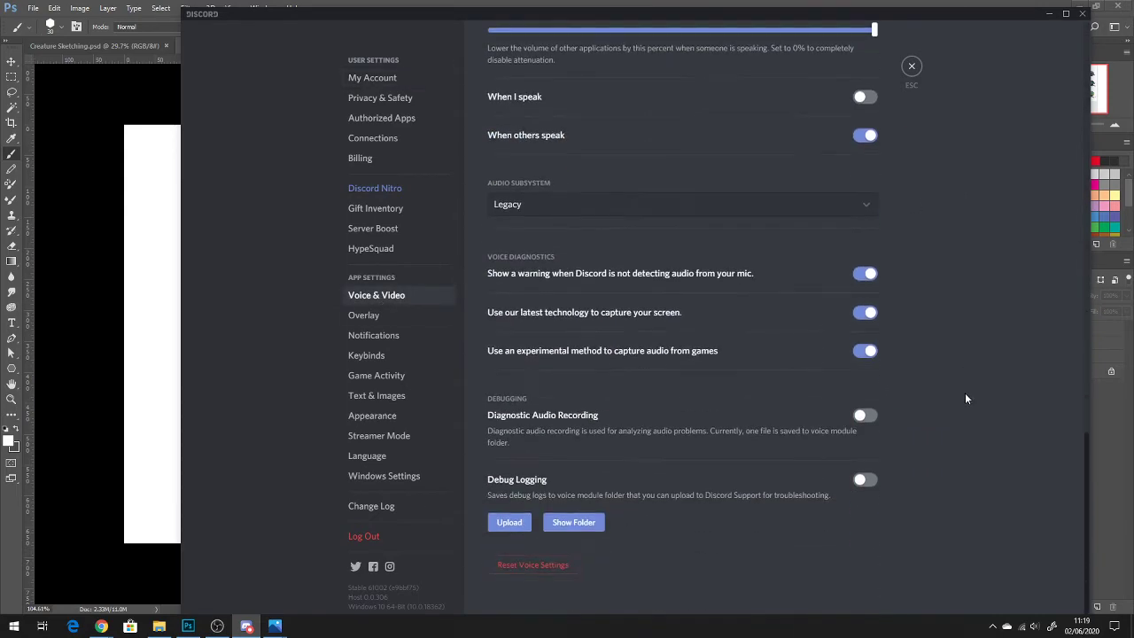
pyautogui.scroll(3, 965, 394)
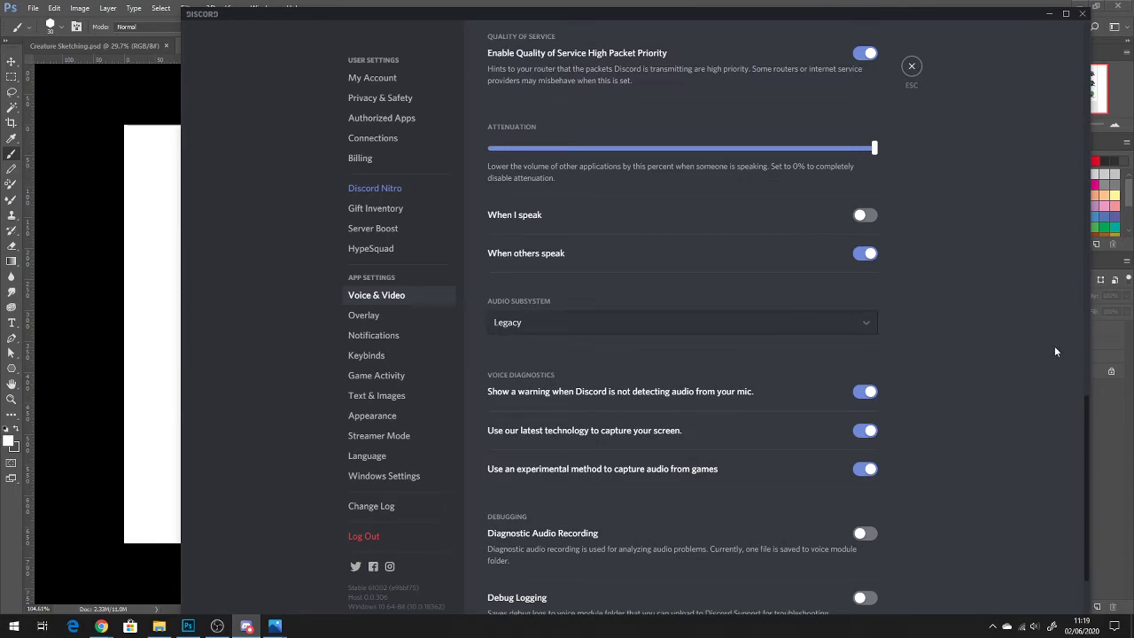
pyautogui.scroll(12, 959, 346)
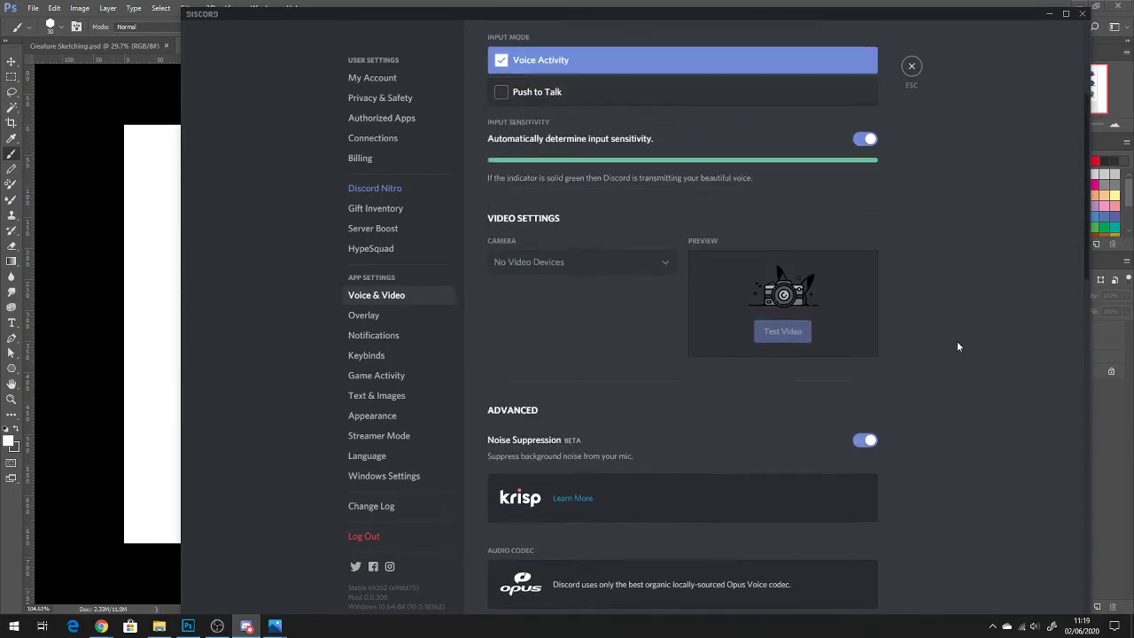
pyautogui.scroll(3, 957, 347)
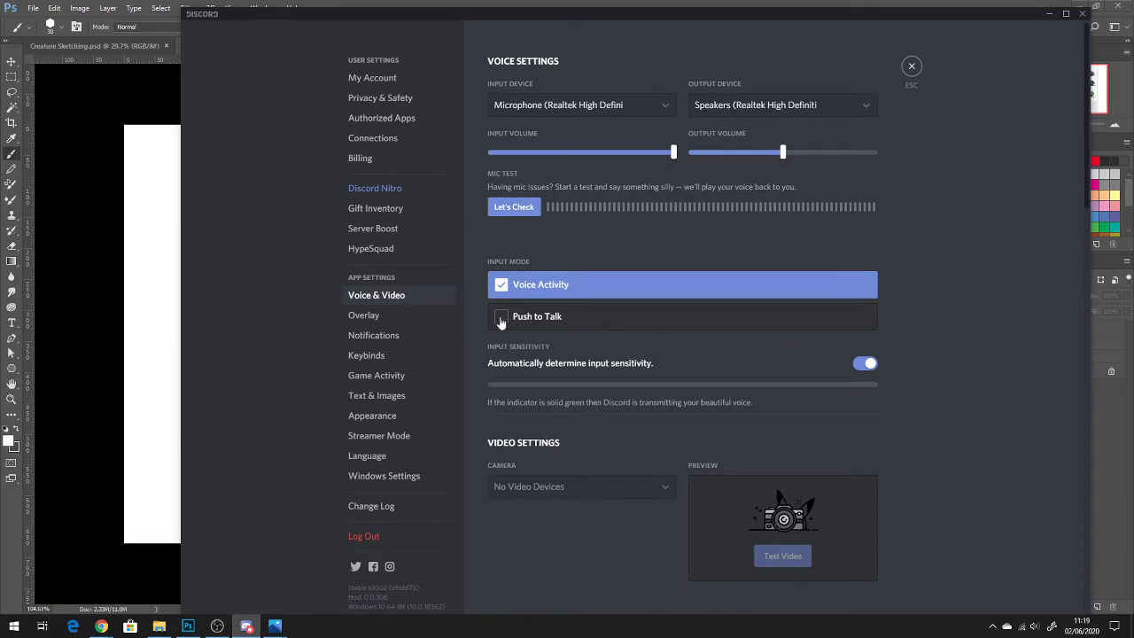
# Step: Try Push to Talk as the input mode, switch back to Voice Activity, and leave Discord for the Photoshop canvas
pyautogui.click(523, 320)
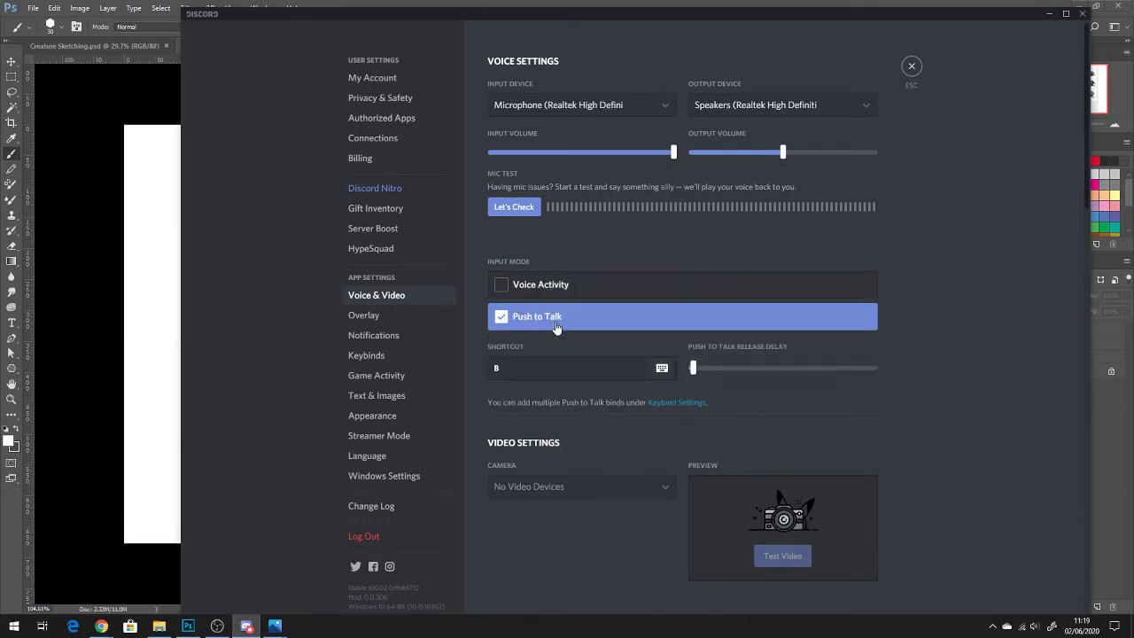
pyautogui.click(499, 288)
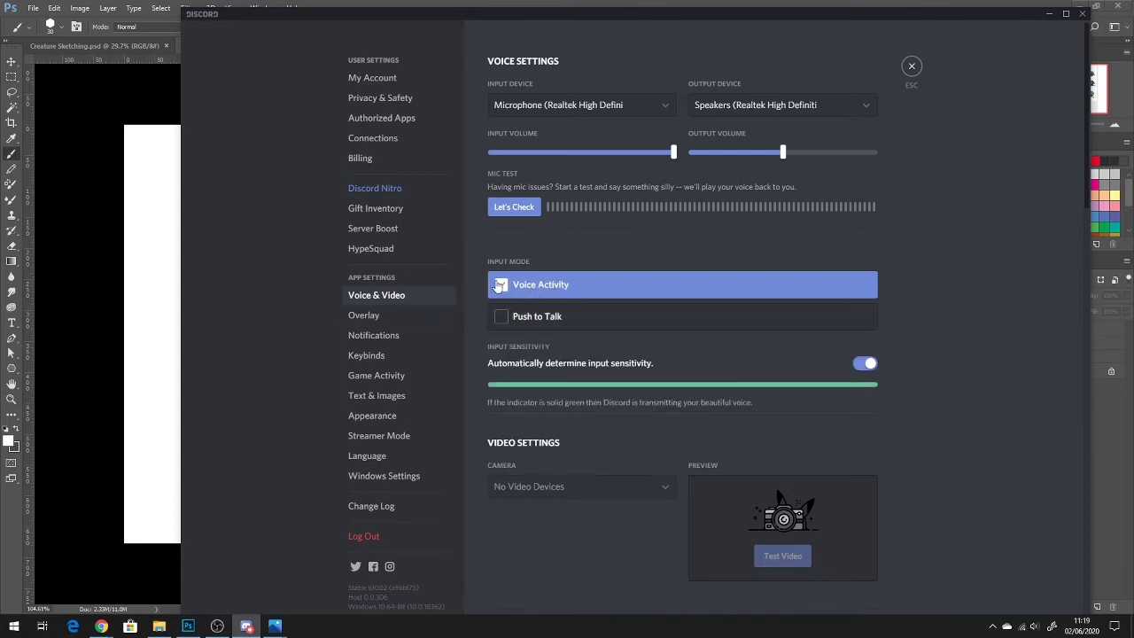
pyautogui.click(913, 68)
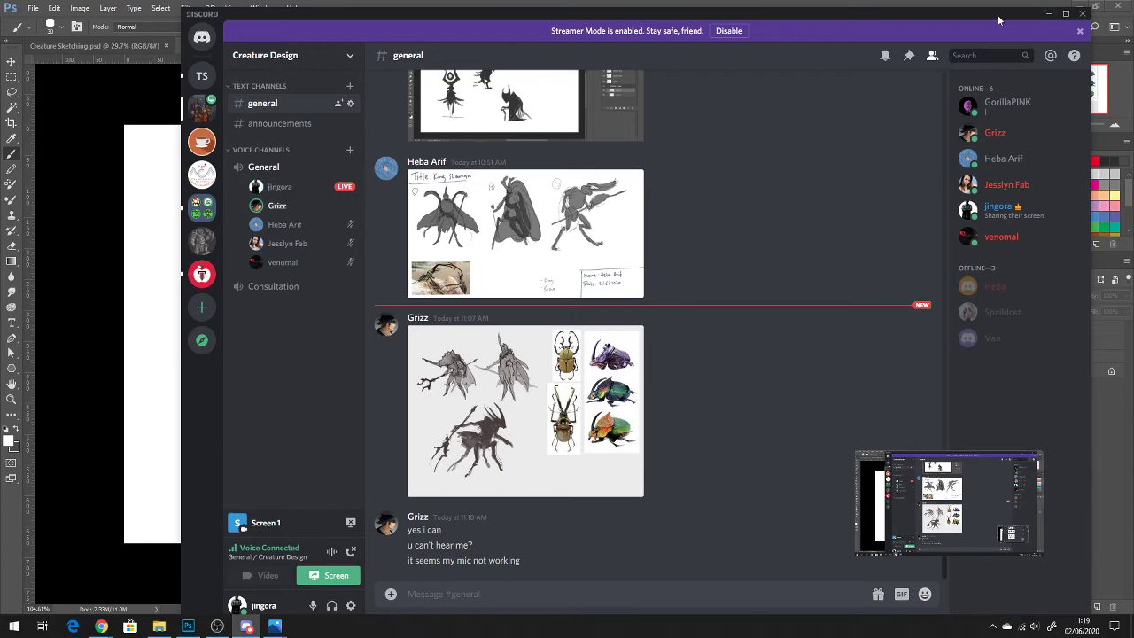
pyautogui.moveTo(998, 20); pyautogui.dragTo(1133, 51)
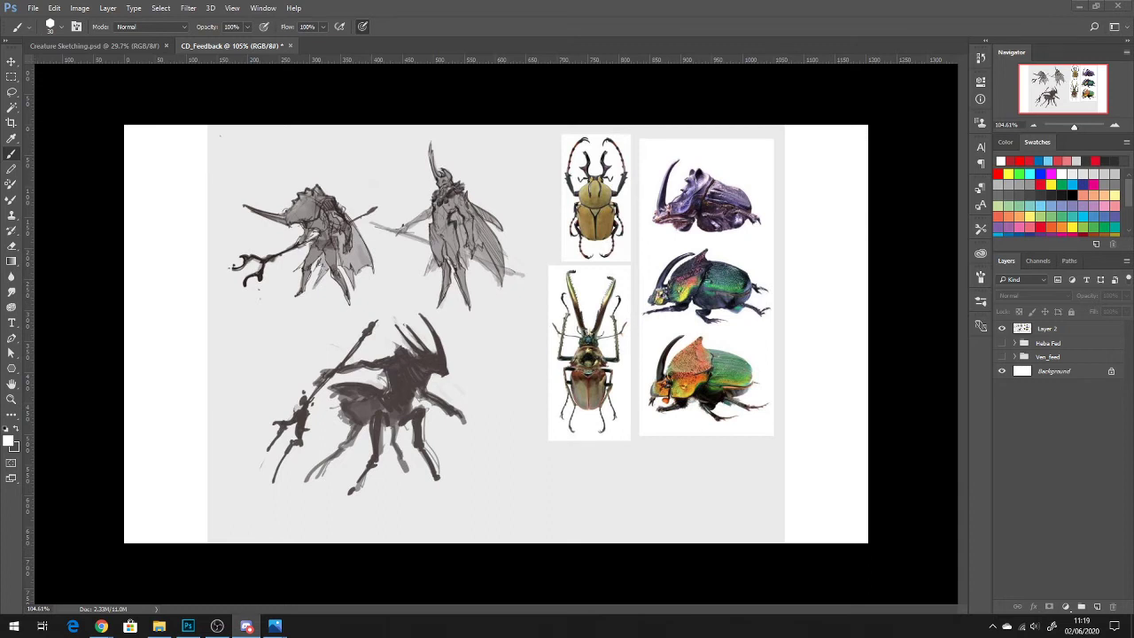
pyautogui.click(382, 311)
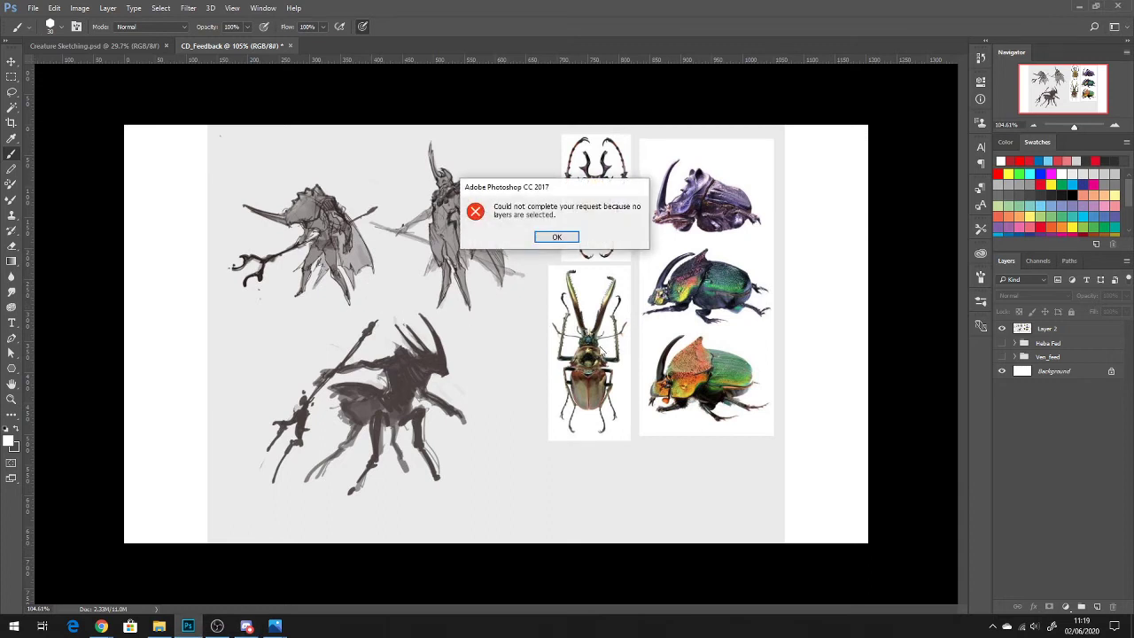
pyautogui.click(542, 237)
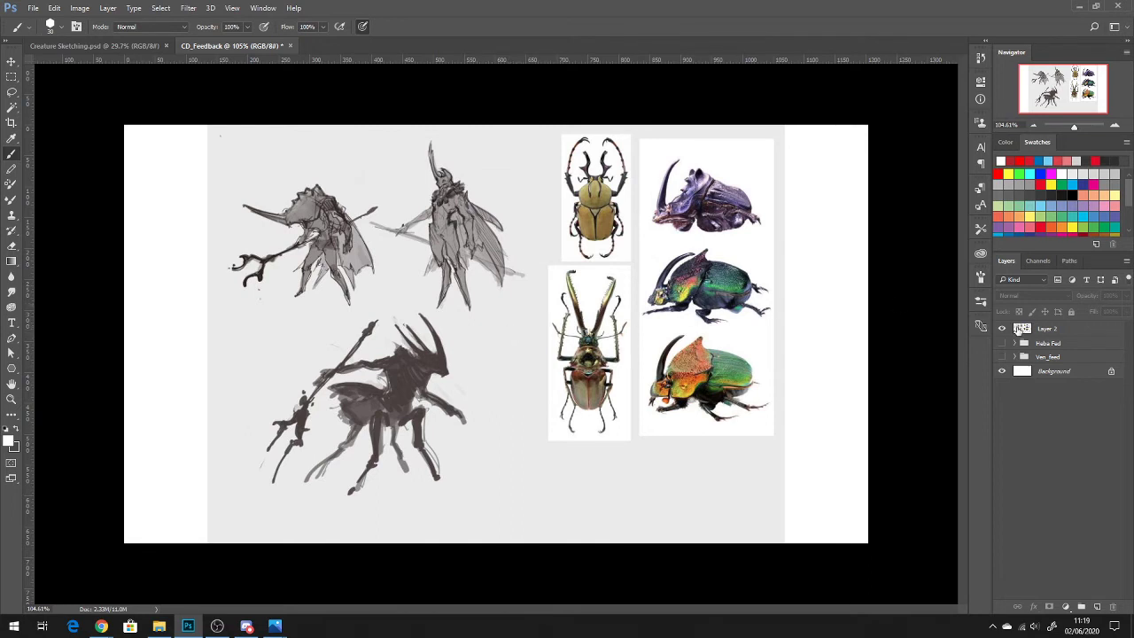
pyautogui.click(1048, 329)
pyautogui.doubleClick(1048, 329)
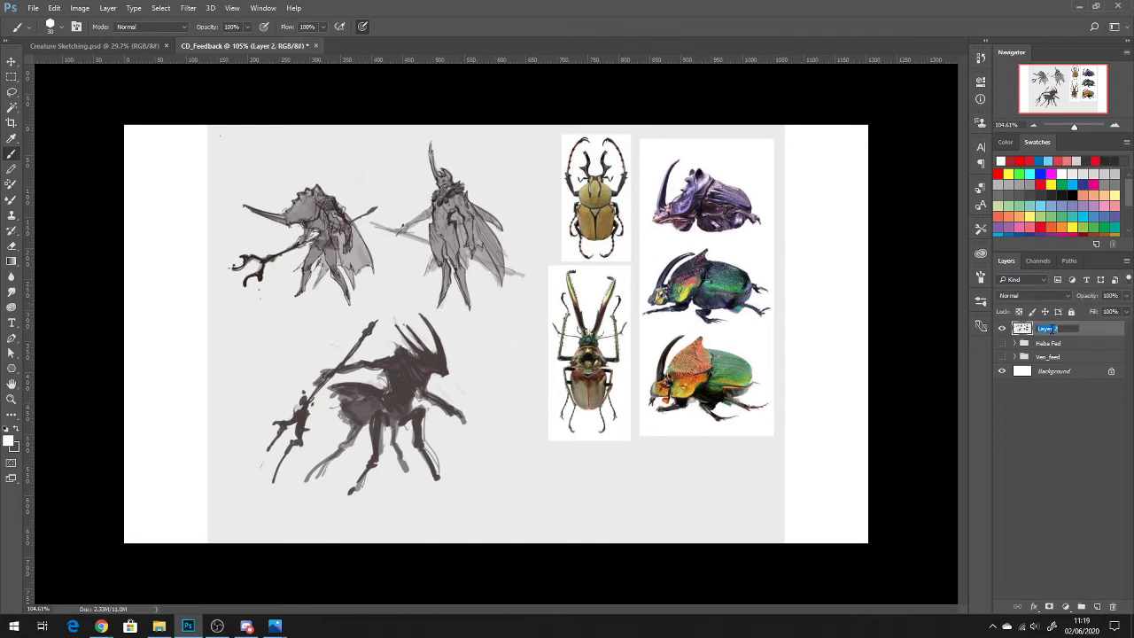
pyautogui.click(1049, 472)
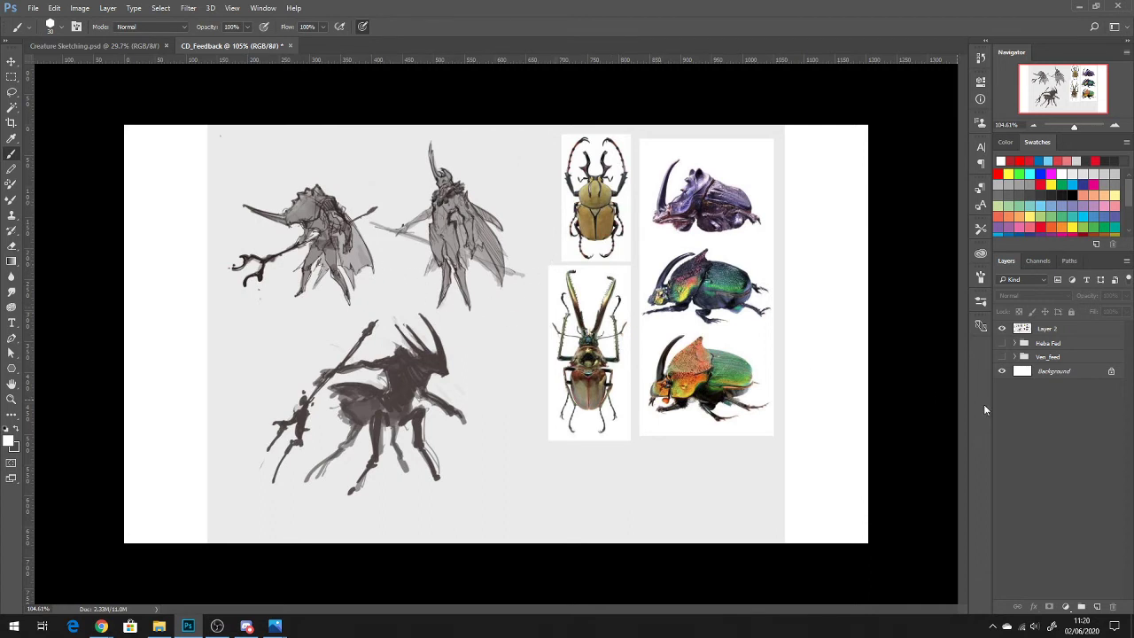
# Step: Add a new layer above the pasted sketch sheet and set up a small red brush for the paint-over
pyautogui.click(1049, 329)
pyautogui.click(1092, 605)
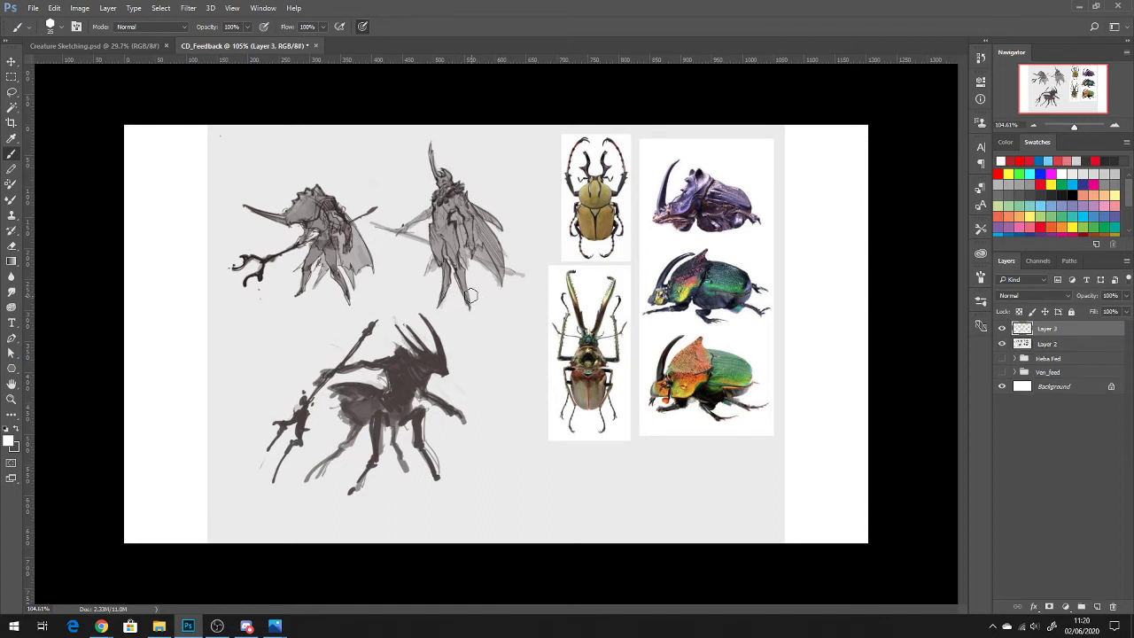
pyautogui.press('[')
pyautogui.press('[')
pyautogui.scroll(5, 451, 222)
pyautogui.scroll(-2, 455, 219)
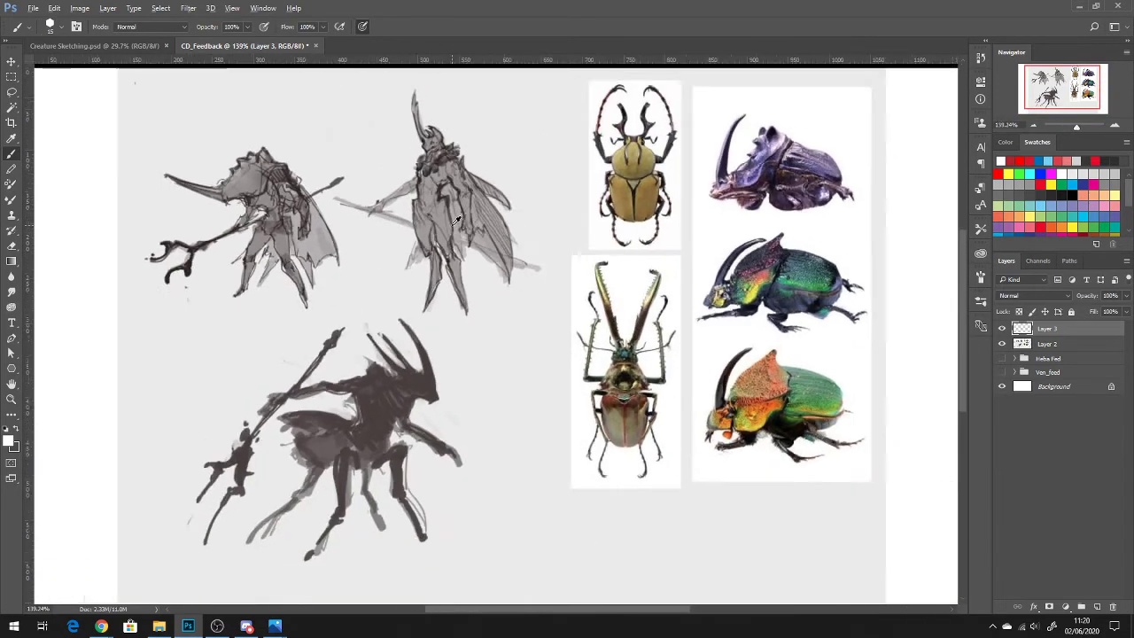
pyautogui.scroll(1, 456, 219)
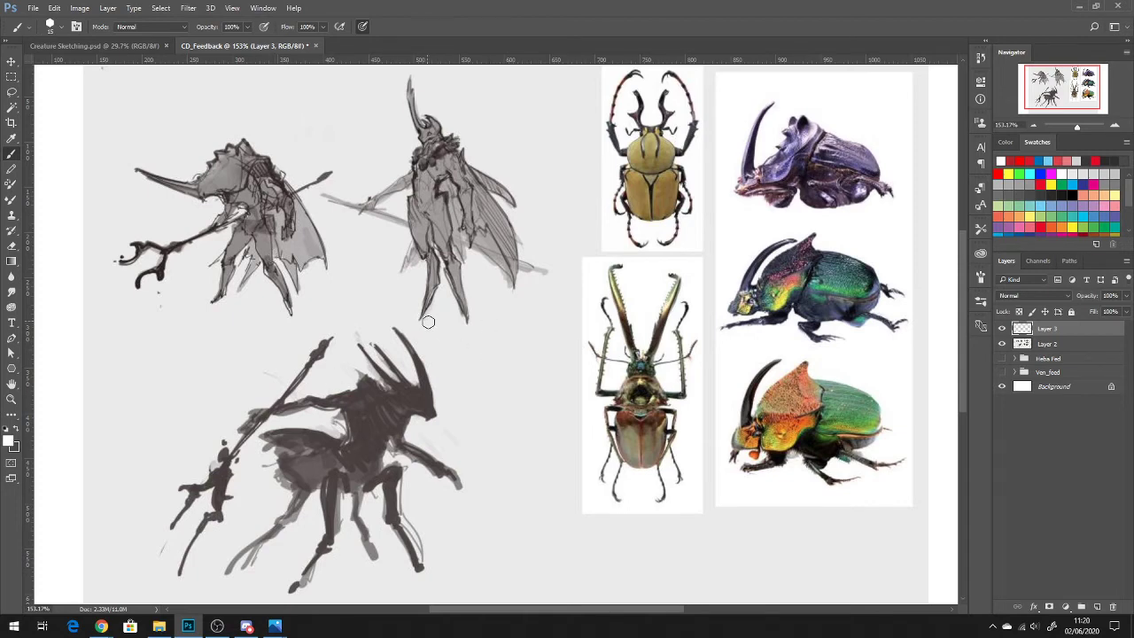
pyautogui.press('[')
pyautogui.click(1025, 159)
# Step: Circle the purple beetle's long horn in red and undo the marks
pyautogui.press('ctrl')
pyautogui.moveTo(778, 135)
pyautogui.mouseDown()
pyautogui.moveTo(734, 153)
pyautogui.moveTo(782, 176)
pyautogui.moveTo(753, 206)
pyautogui.moveTo(773, 116)
pyautogui.moveTo(752, 87)
pyautogui.moveTo(727, 197)
pyautogui.moveTo(766, 190)
pyautogui.mouseUp()
pyautogui.hotkey('ctrl', 'z')
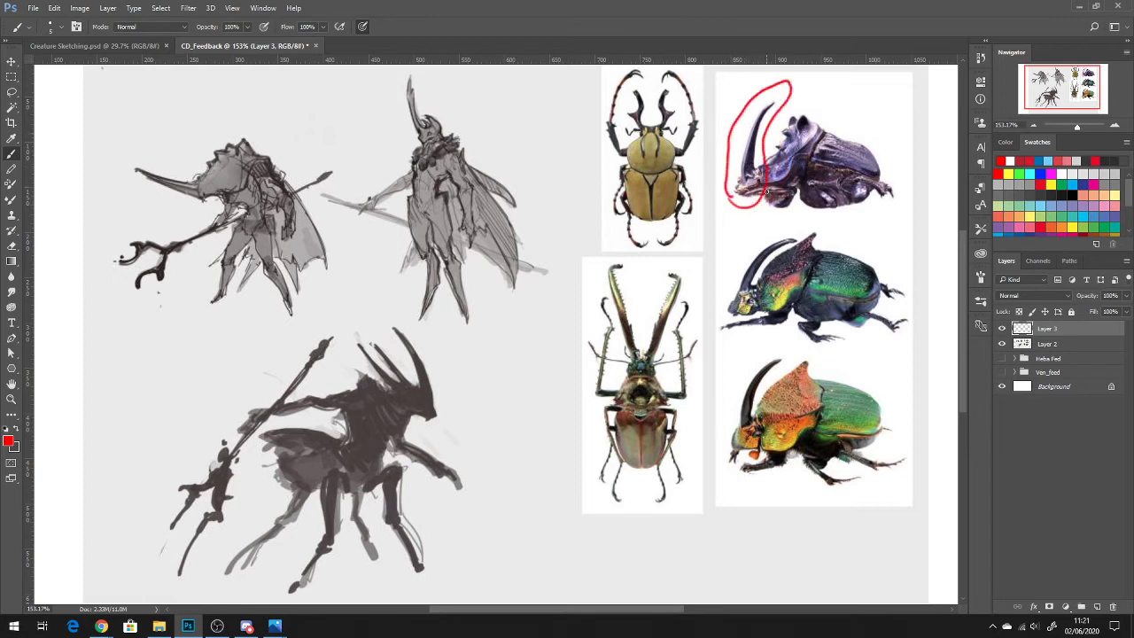
pyautogui.hotkey('ctrl', 'z')
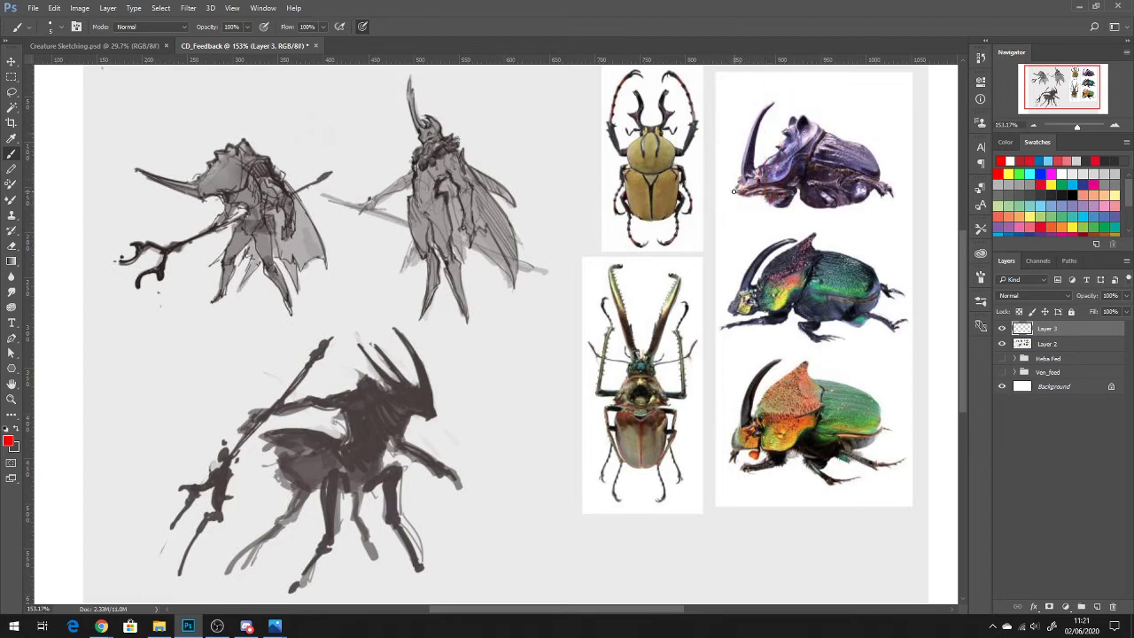
pyautogui.moveTo(734, 188)
pyautogui.mouseDown()
pyautogui.moveTo(779, 117)
pyautogui.moveTo(756, 90)
pyautogui.moveTo(732, 192)
pyautogui.mouseUp()
pyautogui.hotkey('ctrl', 'z')
# Step: Draw a red line labelled "Ground" under the first figure's feet and a vertical guide line above its hump
pyautogui.moveTo(234, 297); pyautogui.dragTo(304, 307)
pyautogui.moveTo(210, 294)
pyautogui.mouseDown()
pyautogui.moveTo(361, 310)
pyautogui.moveTo(361, 296)
pyautogui.mouseUp()
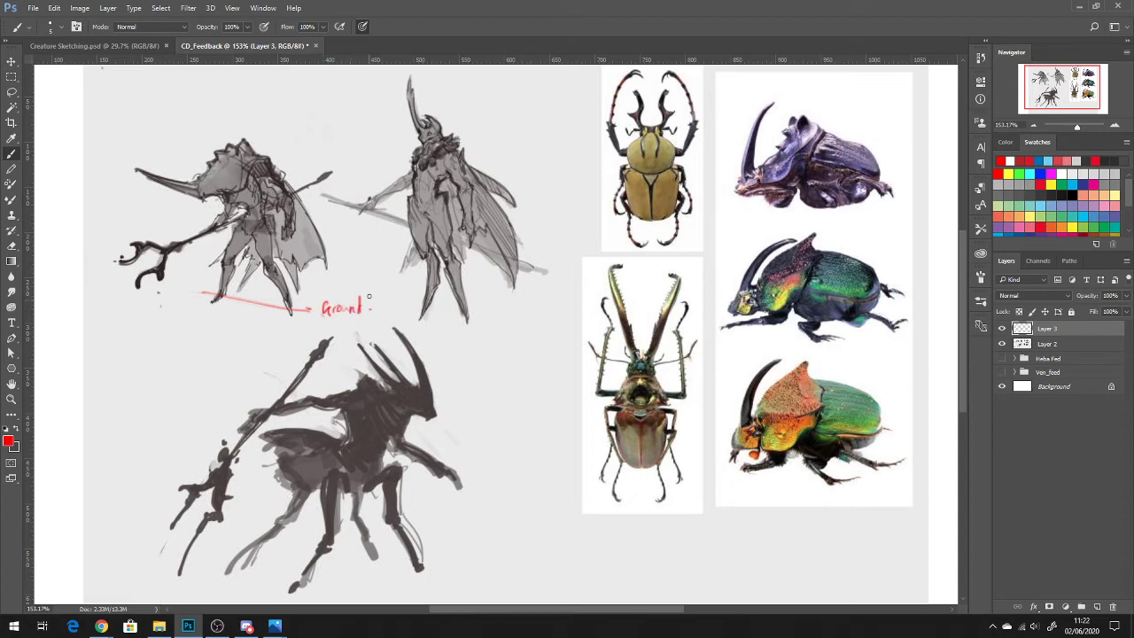
pyautogui.moveTo(246, 92); pyautogui.dragTo(245, 186)
# Step: Rough in a red hunched figure beside the centaur sketch, with an arched back, lowered horned head and bent leg
pyautogui.moveTo(172, 374)
pyautogui.mouseDown()
pyautogui.moveTo(224, 367)
pyautogui.moveTo(182, 334)
pyautogui.moveTo(235, 364)
pyautogui.mouseUp()
pyautogui.moveTo(141, 350)
pyautogui.mouseDown()
pyautogui.moveTo(125, 387)
pyautogui.moveTo(137, 397)
pyautogui.moveTo(176, 378)
pyautogui.moveTo(153, 408)
pyautogui.moveTo(118, 393)
pyautogui.moveTo(153, 405)
pyautogui.moveTo(134, 441)
pyautogui.mouseUp()
pyautogui.moveTo(122, 396)
pyautogui.mouseDown()
pyautogui.moveTo(113, 423)
pyautogui.moveTo(130, 436)
pyautogui.moveTo(113, 441)
pyautogui.moveTo(138, 438)
pyautogui.moveTo(154, 509)
pyautogui.mouseUp()
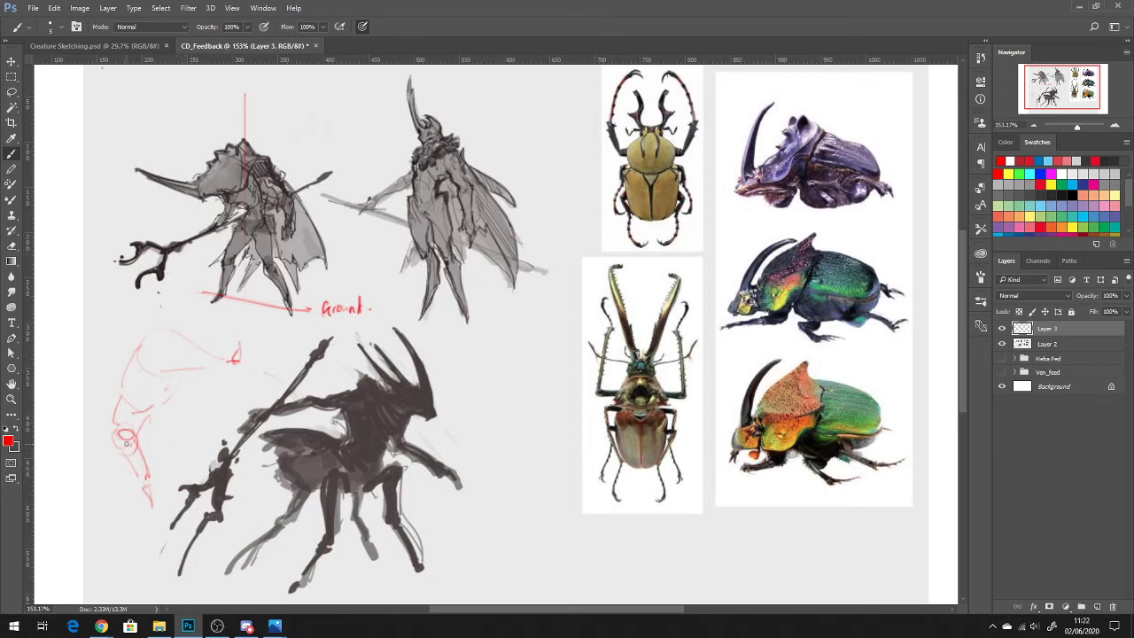
pyautogui.moveTo(182, 277); pyautogui.dragTo(177, 293)
pyautogui.moveTo(142, 349); pyautogui.dragTo(186, 327)
pyautogui.moveTo(141, 448)
pyautogui.mouseDown()
pyautogui.moveTo(157, 492)
pyautogui.moveTo(139, 492)
pyautogui.moveTo(136, 524)
pyautogui.mouseUp()
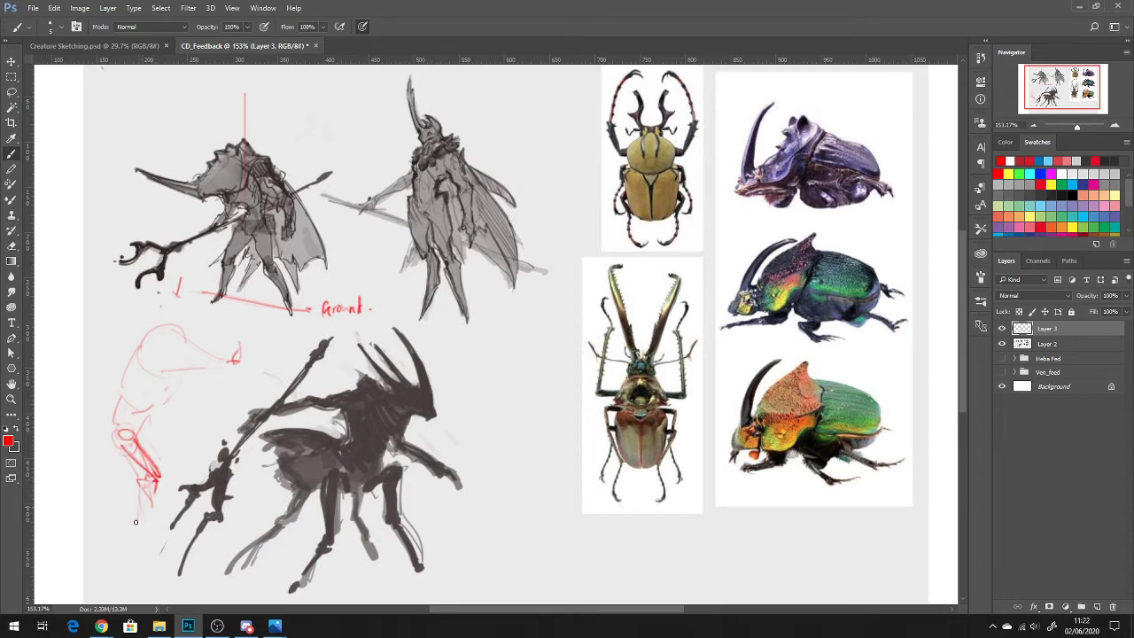
pyautogui.moveTo(156, 483); pyautogui.dragTo(137, 528)
pyautogui.moveTo(126, 360)
pyautogui.mouseDown()
pyautogui.moveTo(168, 326)
pyautogui.moveTo(232, 372)
pyautogui.moveTo(213, 364)
pyautogui.mouseUp()
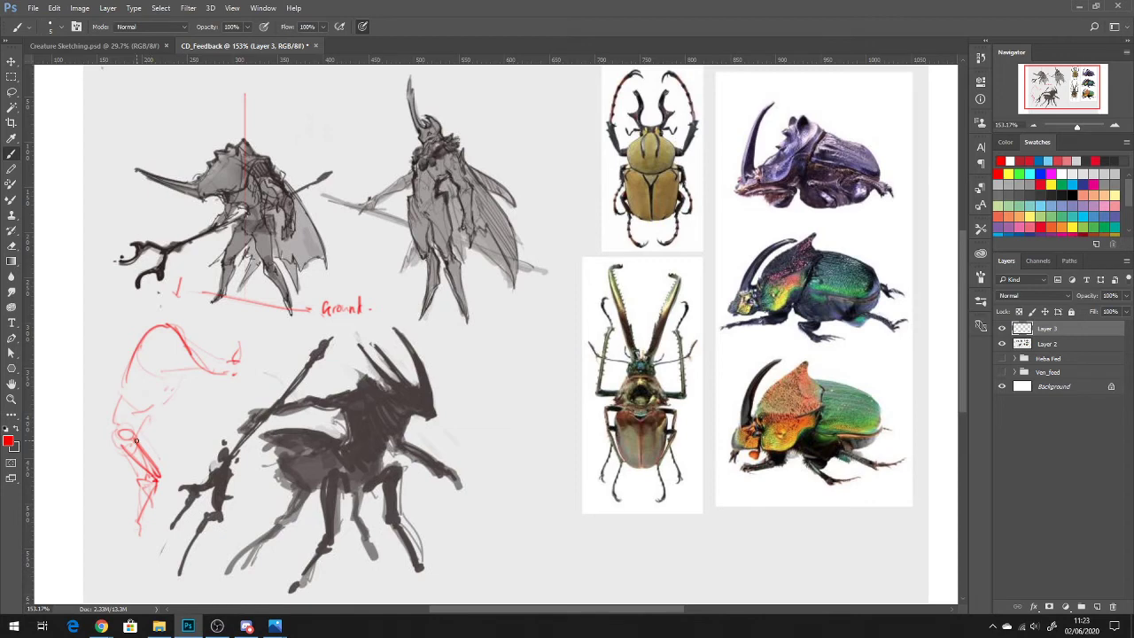
# Step: Build up the red figure's torso and thigh, and define the curves under its arched head and neck
pyautogui.moveTo(152, 411); pyautogui.dragTo(137, 433)
pyautogui.moveTo(137, 374)
pyautogui.mouseDown()
pyautogui.moveTo(153, 416)
pyautogui.moveTo(160, 395)
pyautogui.moveTo(153, 388)
pyautogui.moveTo(135, 408)
pyautogui.moveTo(149, 381)
pyautogui.mouseUp()
pyautogui.moveTo(139, 431)
pyautogui.mouseDown()
pyautogui.moveTo(141, 415)
pyautogui.moveTo(115, 406)
pyautogui.moveTo(112, 448)
pyautogui.moveTo(157, 480)
pyautogui.moveTo(149, 475)
pyautogui.mouseUp()
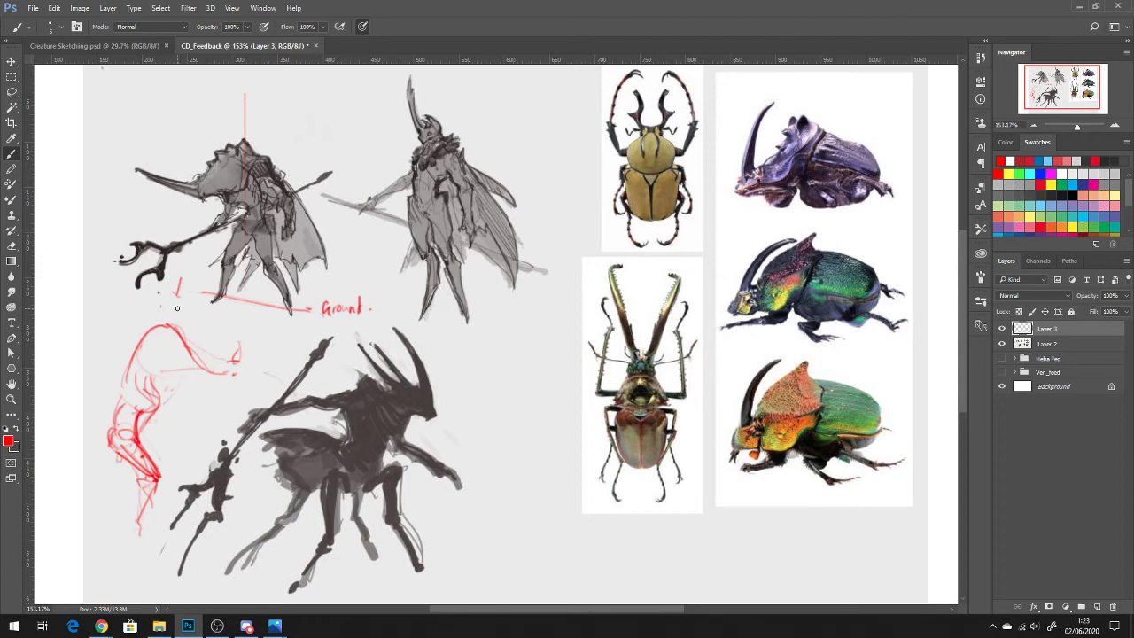
pyautogui.moveTo(124, 389)
pyautogui.mouseDown()
pyautogui.moveTo(130, 348)
pyautogui.moveTo(155, 325)
pyautogui.moveTo(212, 378)
pyautogui.mouseUp()
pyautogui.moveTo(139, 375)
pyautogui.mouseDown()
pyautogui.moveTo(174, 390)
pyautogui.moveTo(209, 380)
pyautogui.mouseUp()
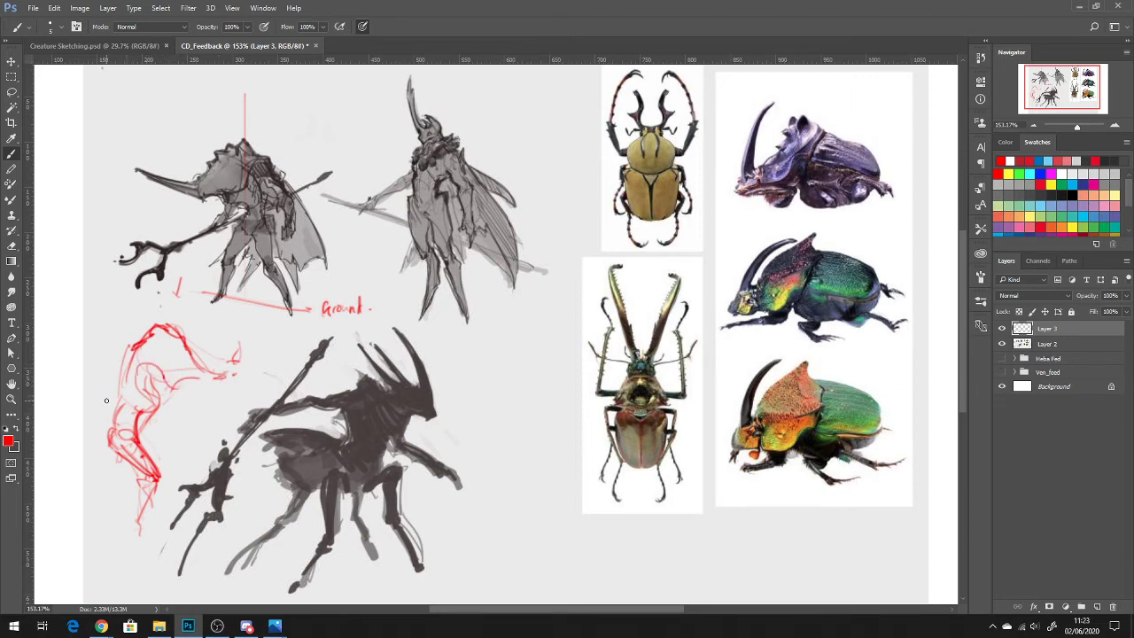
# Step: Add a circled shoulder joint, a bent arm with a pointed elbow, and lower legs with feet to the red figure
pyautogui.moveTo(108, 429)
pyautogui.mouseDown()
pyautogui.moveTo(126, 350)
pyautogui.moveTo(120, 360)
pyautogui.moveTo(139, 365)
pyautogui.moveTo(124, 398)
pyautogui.moveTo(112, 387)
pyautogui.moveTo(137, 383)
pyautogui.moveTo(129, 407)
pyautogui.moveTo(131, 394)
pyautogui.moveTo(148, 427)
pyautogui.moveTo(123, 406)
pyautogui.moveTo(186, 459)
pyautogui.moveTo(148, 431)
pyautogui.moveTo(167, 457)
pyautogui.moveTo(156, 452)
pyautogui.moveTo(164, 434)
pyautogui.moveTo(181, 460)
pyautogui.mouseUp()
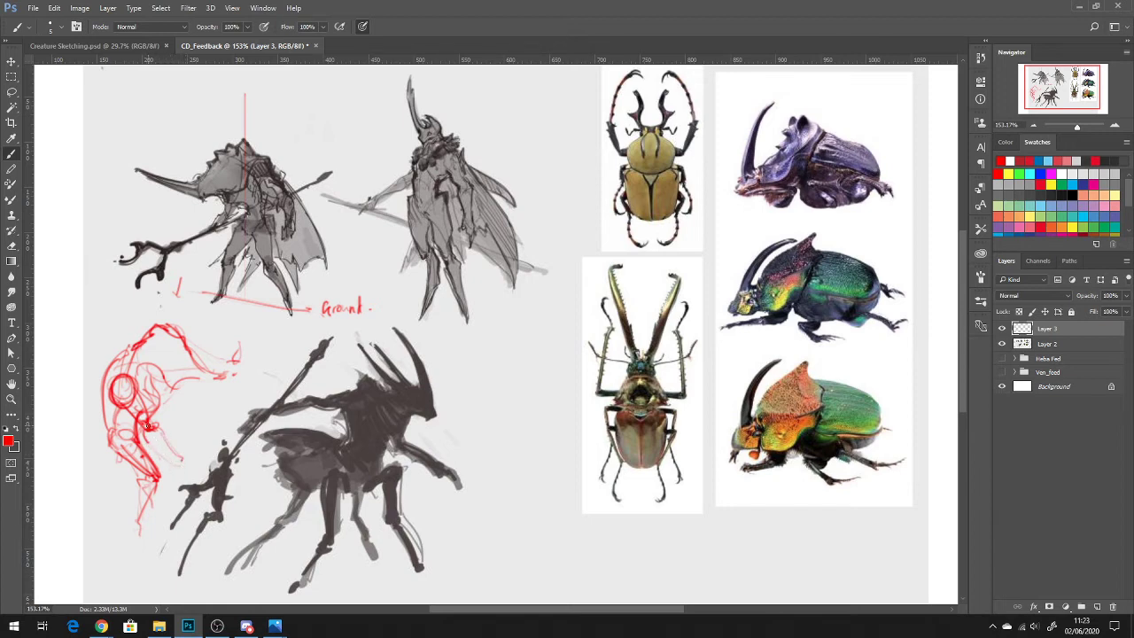
pyautogui.hotkey('ctrl', 'alt', 'z')
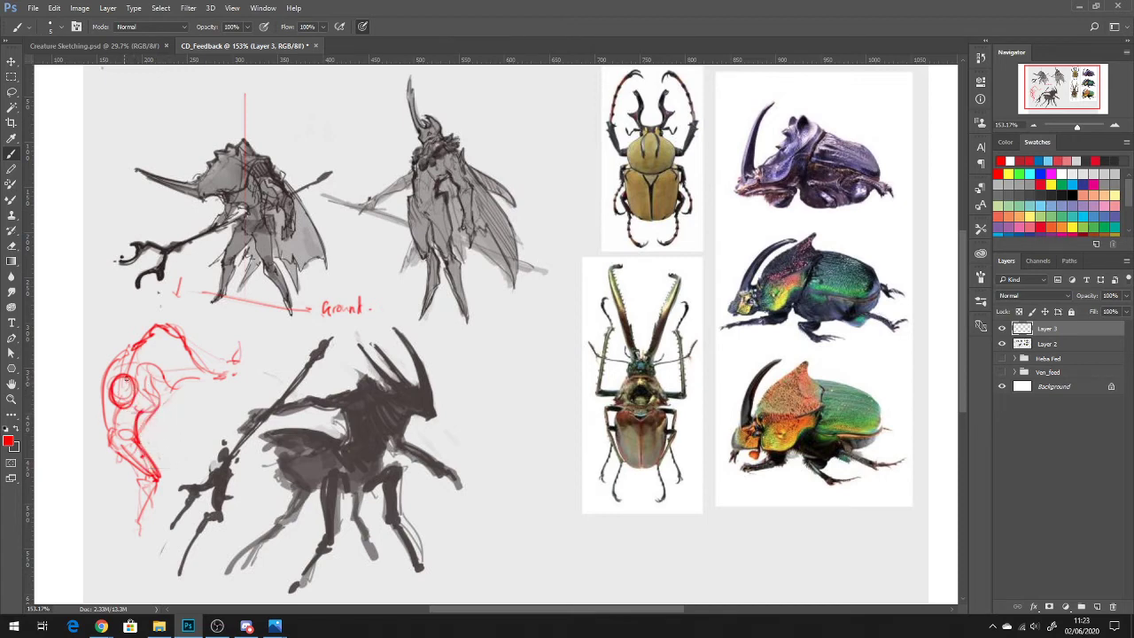
pyautogui.moveTo(108, 391)
pyautogui.mouseDown()
pyautogui.moveTo(91, 424)
pyautogui.moveTo(144, 435)
pyautogui.moveTo(114, 418)
pyautogui.moveTo(151, 439)
pyautogui.moveTo(112, 468)
pyautogui.moveTo(106, 451)
pyautogui.moveTo(140, 496)
pyautogui.mouseUp()
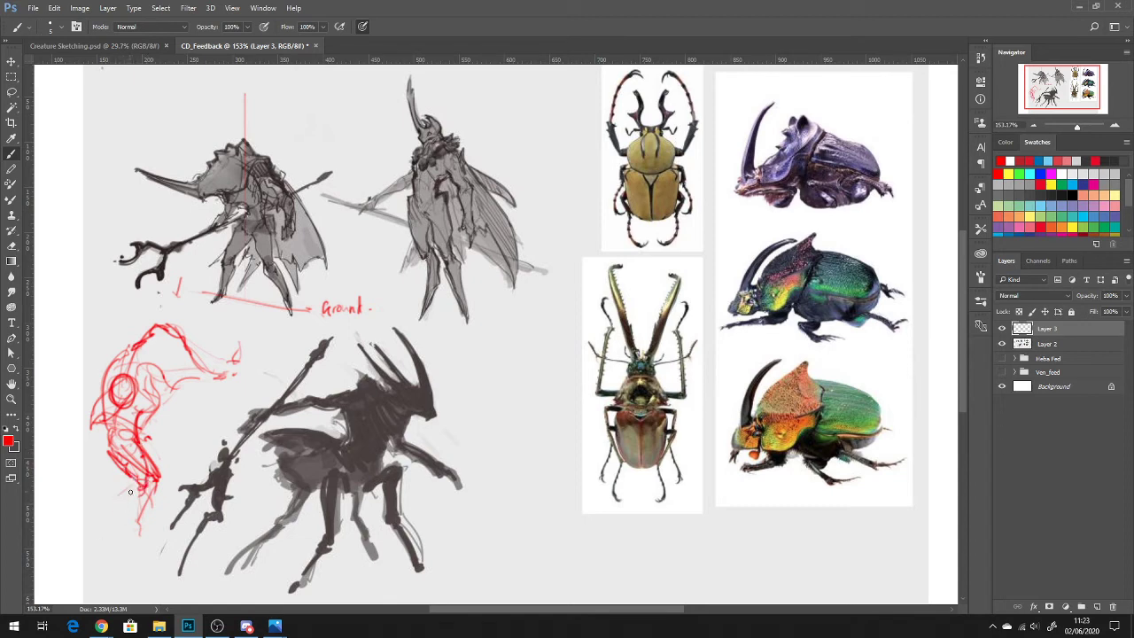
pyautogui.moveTo(146, 491)
pyautogui.mouseDown()
pyautogui.moveTo(127, 531)
pyautogui.moveTo(123, 503)
pyautogui.moveTo(121, 552)
pyautogui.moveTo(131, 550)
pyautogui.moveTo(133, 564)
pyautogui.moveTo(126, 551)
pyautogui.moveTo(152, 536)
pyautogui.moveTo(158, 484)
pyautogui.mouseUp()
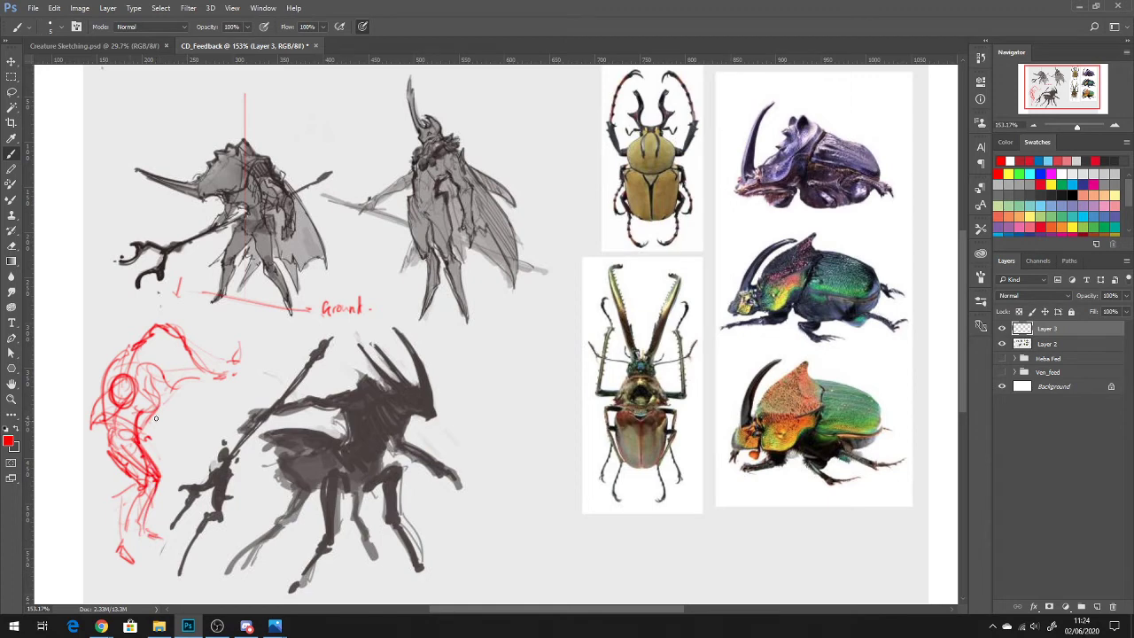
# Step: Reshape the red figure's head with a deeper curved snout and a long horn sweeping upward
pyautogui.moveTo(133, 342)
pyautogui.mouseDown()
pyautogui.moveTo(163, 319)
pyautogui.moveTo(214, 392)
pyautogui.moveTo(174, 389)
pyautogui.moveTo(212, 398)
pyautogui.moveTo(192, 378)
pyautogui.moveTo(221, 391)
pyautogui.mouseUp()
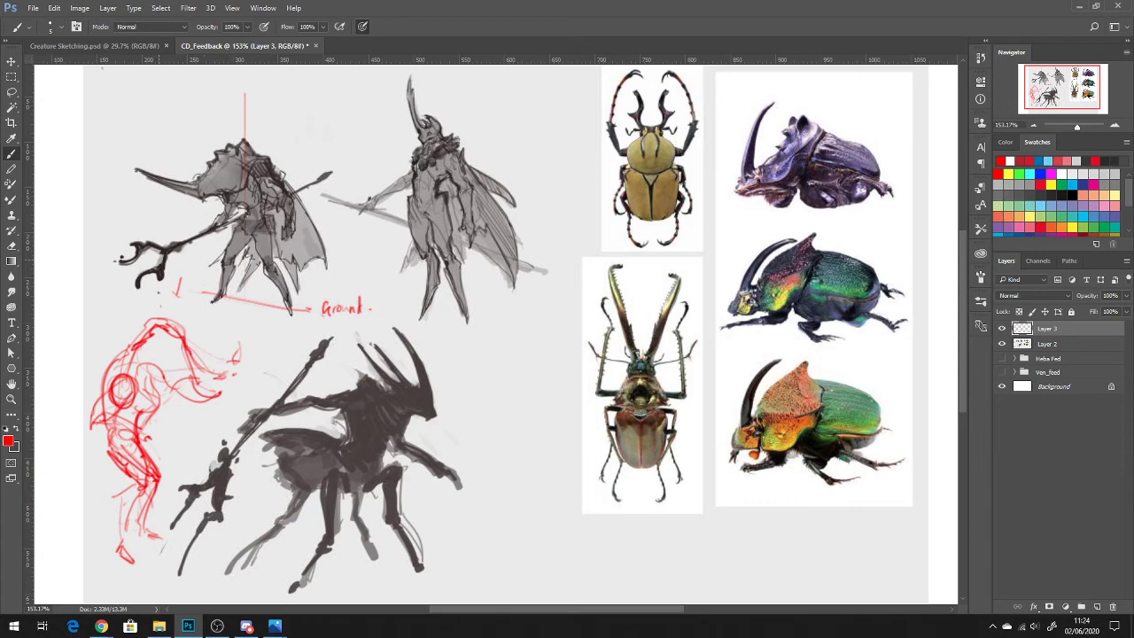
pyautogui.moveTo(220, 395)
pyautogui.mouseDown()
pyautogui.moveTo(242, 390)
pyautogui.moveTo(253, 337)
pyautogui.mouseUp()
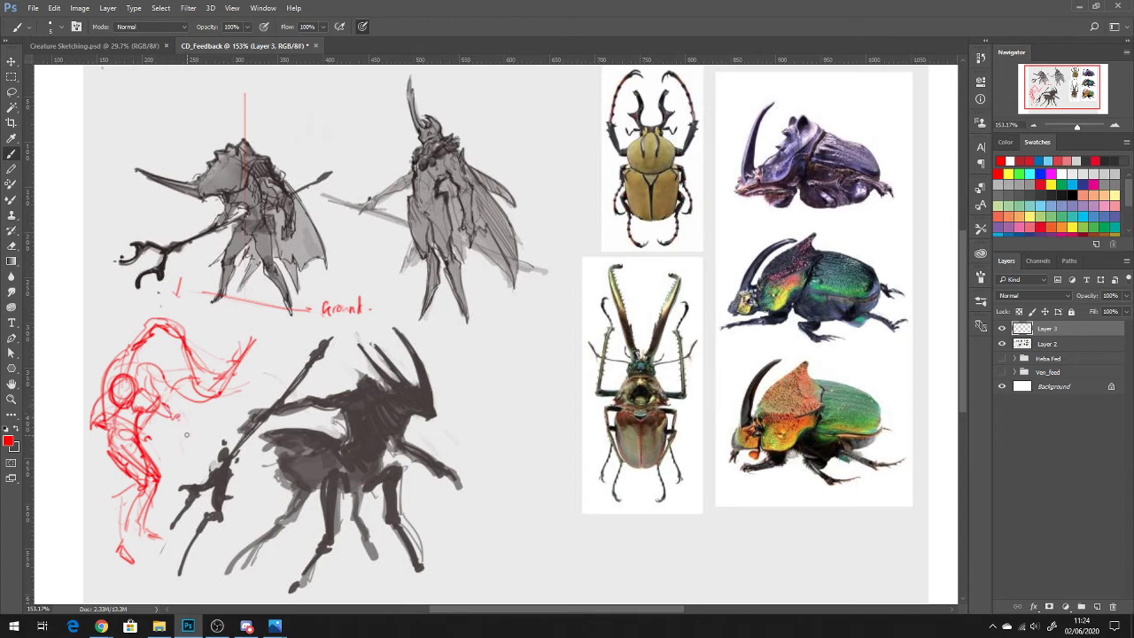
# Step: Add a staff line to the red hunched figure and overdraw the horned shaman's legs in red with a wider stance reaching the ground line
pyautogui.moveTo(183, 473)
pyautogui.mouseDown()
pyautogui.moveTo(213, 335)
pyautogui.moveTo(208, 350)
pyautogui.mouseUp()
pyautogui.moveTo(254, 236)
pyautogui.mouseDown()
pyautogui.moveTo(275, 260)
pyautogui.moveTo(253, 238)
pyautogui.moveTo(278, 262)
pyautogui.moveTo(284, 255)
pyautogui.moveTo(312, 305)
pyautogui.mouseUp()
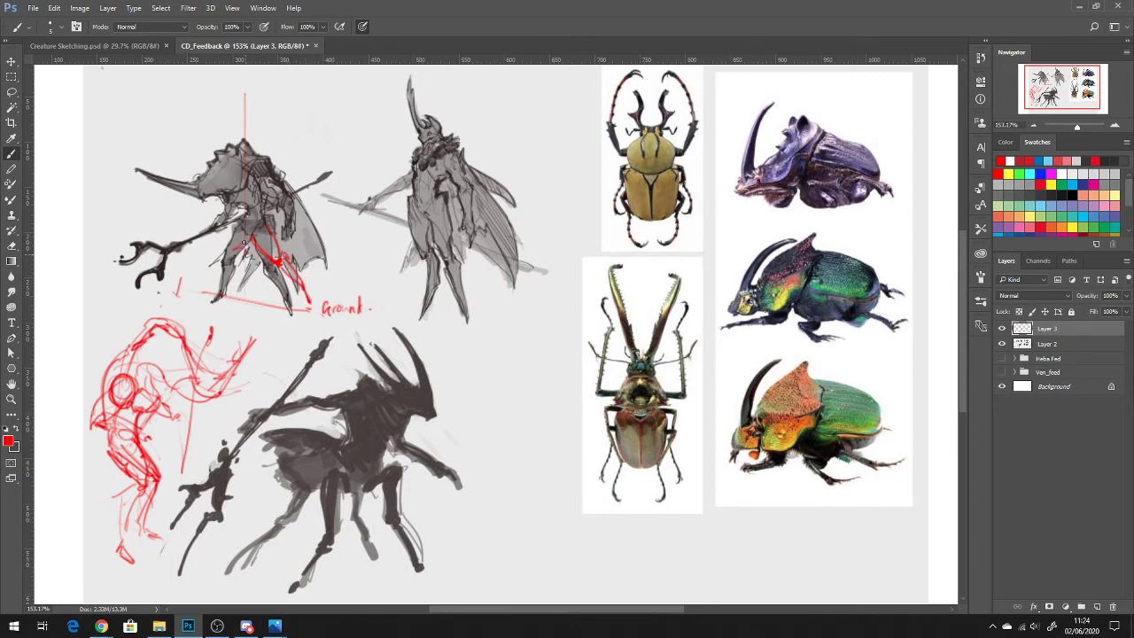
pyautogui.moveTo(245, 241)
pyautogui.mouseDown()
pyautogui.moveTo(215, 259)
pyautogui.moveTo(218, 285)
pyautogui.moveTo(227, 282)
pyautogui.moveTo(211, 302)
pyautogui.mouseUp()
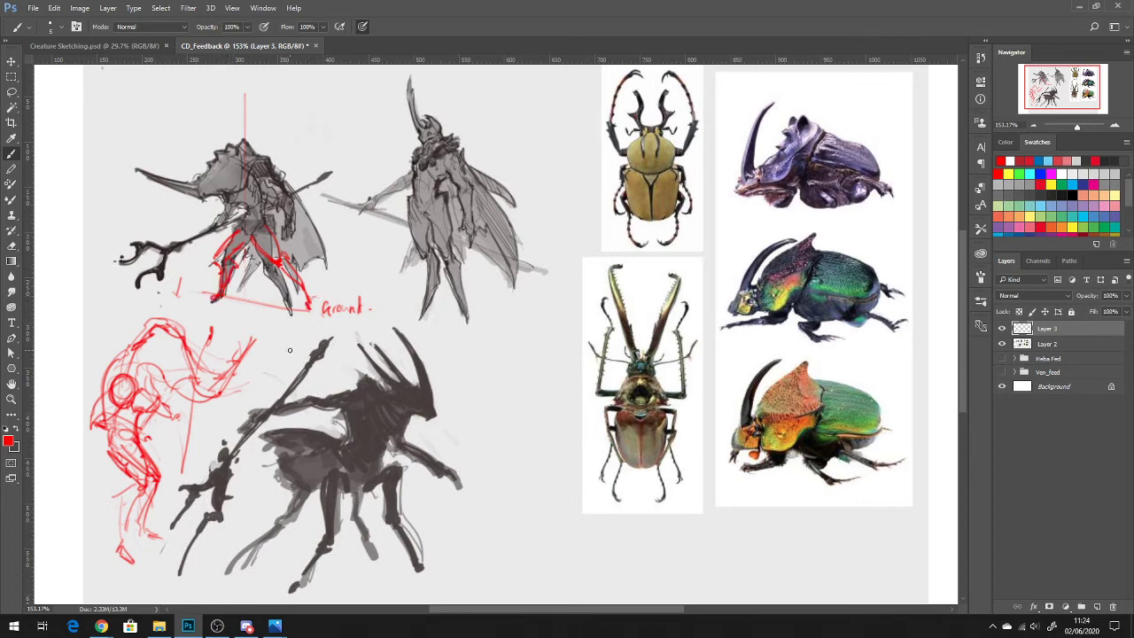
pyautogui.moveTo(308, 298); pyautogui.dragTo(319, 317)
pyautogui.moveTo(284, 258); pyautogui.dragTo(299, 286)
# Step: Mark a small light eye on the shaman's head and sketch a dark cape line from its shoulder outward
pyautogui.moveTo(218, 177)
pyautogui.mouseDown()
pyautogui.moveTo(225, 165)
pyautogui.moveTo(218, 172)
pyautogui.mouseUp()
pyautogui.keyDown('alt'); pyautogui.click(297, 135); pyautogui.keyUp('alt')
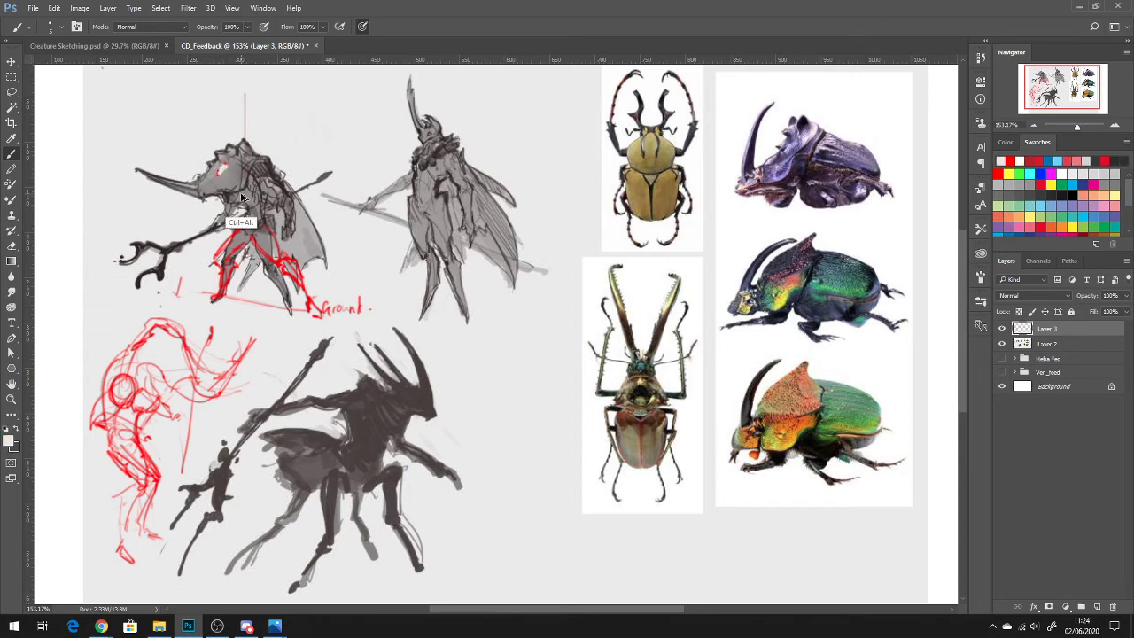
pyautogui.hotkey('ctrl', 'alt', 'z')
pyautogui.keyDown('alt'); pyautogui.click(256, 213); pyautogui.keyUp('alt')
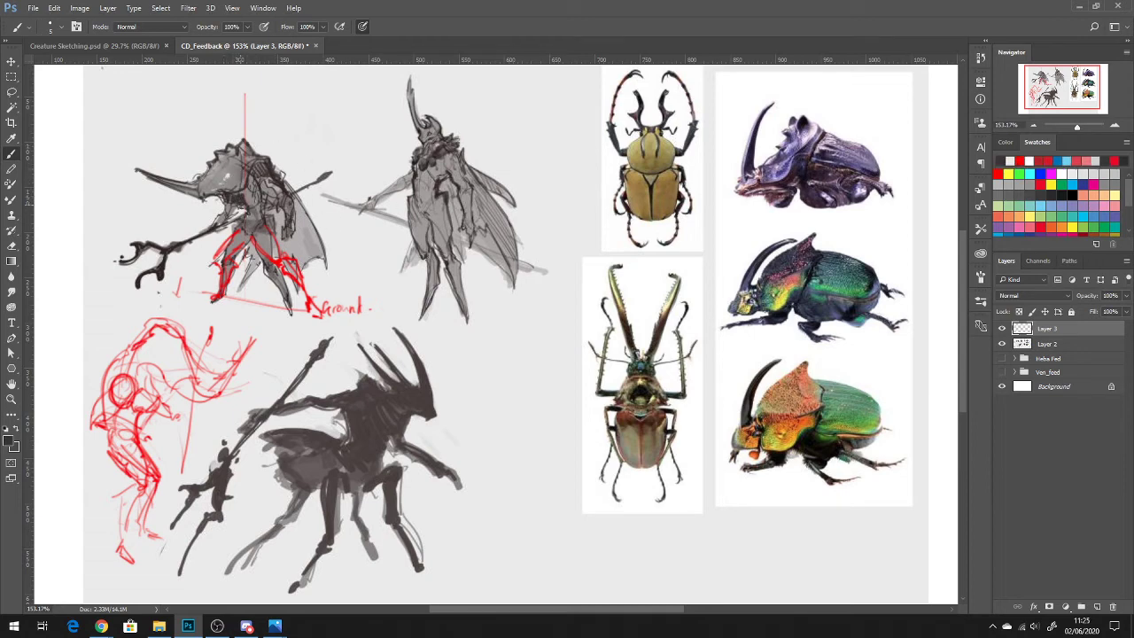
pyautogui.moveTo(249, 214); pyautogui.dragTo(243, 218)
pyautogui.moveTo(269, 160)
pyautogui.mouseDown()
pyautogui.moveTo(331, 238)
pyautogui.moveTo(296, 176)
pyautogui.moveTo(281, 171)
pyautogui.moveTo(339, 268)
pyautogui.mouseUp()
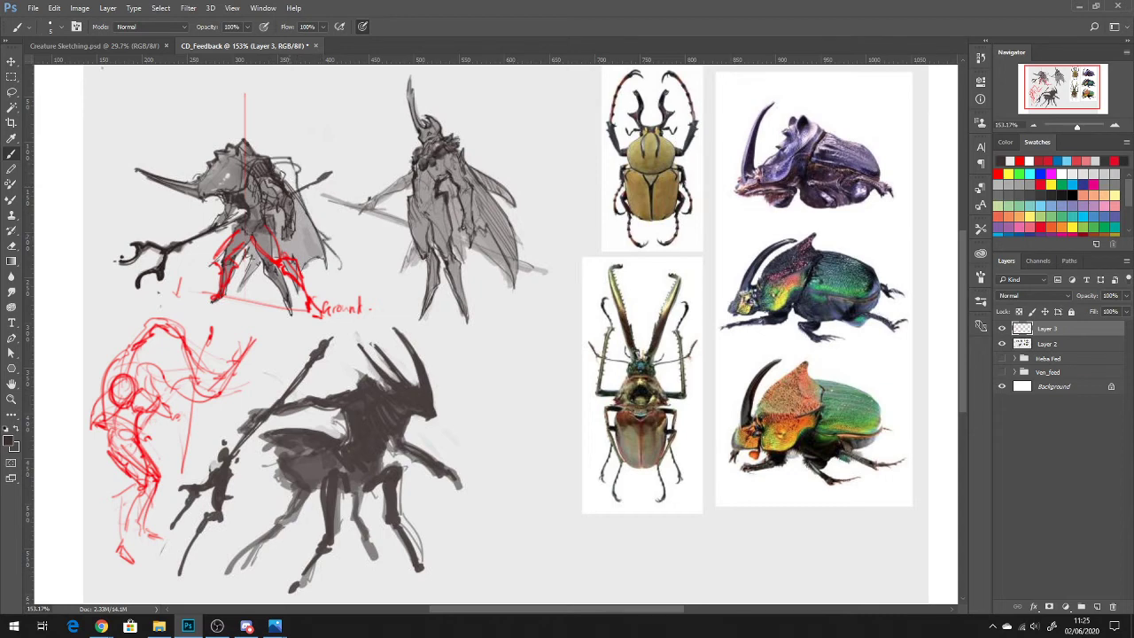
# Step: Outline the shaman's flared cape and waist in red, and draw a stance-width arrow beneath its feet
pyautogui.keyDown('alt'); pyautogui.click(281, 271); pyautogui.keyUp('alt')
pyautogui.moveTo(271, 160)
pyautogui.mouseDown()
pyautogui.moveTo(298, 166)
pyautogui.moveTo(343, 239)
pyautogui.moveTo(293, 228)
pyautogui.moveTo(305, 267)
pyautogui.moveTo(348, 241)
pyautogui.mouseUp()
pyautogui.moveTo(237, 257); pyautogui.dragTo(266, 274)
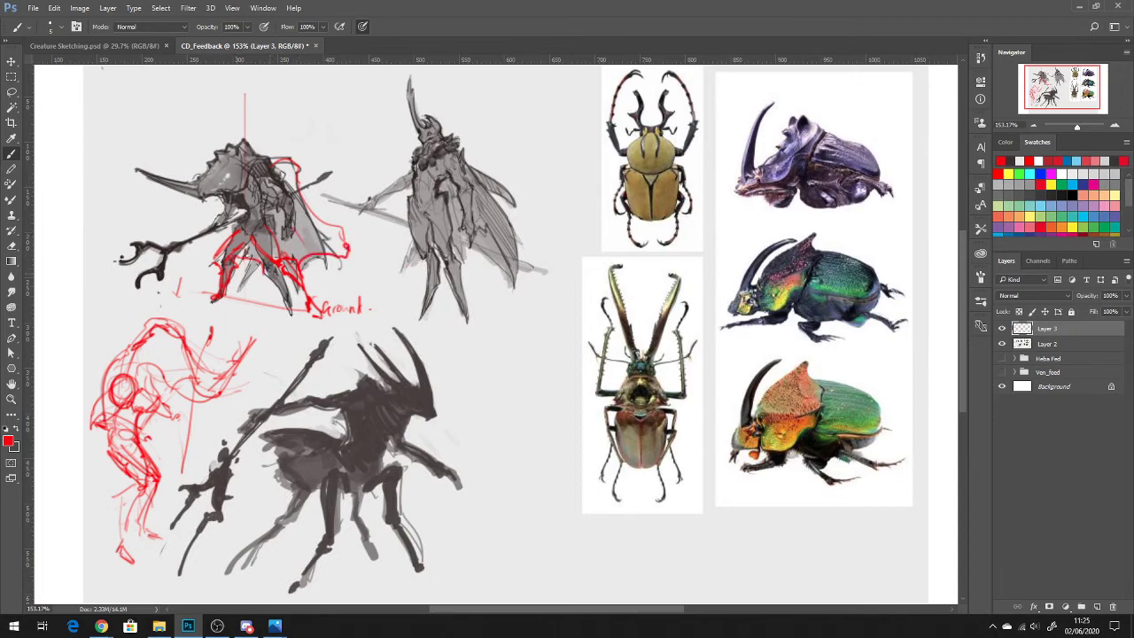
pyautogui.moveTo(203, 249); pyautogui.dragTo(232, 226)
pyautogui.moveTo(230, 313)
pyautogui.mouseDown()
pyautogui.moveTo(245, 314)
pyautogui.moveTo(220, 310)
pyautogui.moveTo(293, 320)
pyautogui.mouseUp()
pyautogui.moveTo(244, 230)
pyautogui.mouseDown()
pyautogui.moveTo(278, 231)
pyautogui.moveTo(252, 241)
pyautogui.mouseUp()
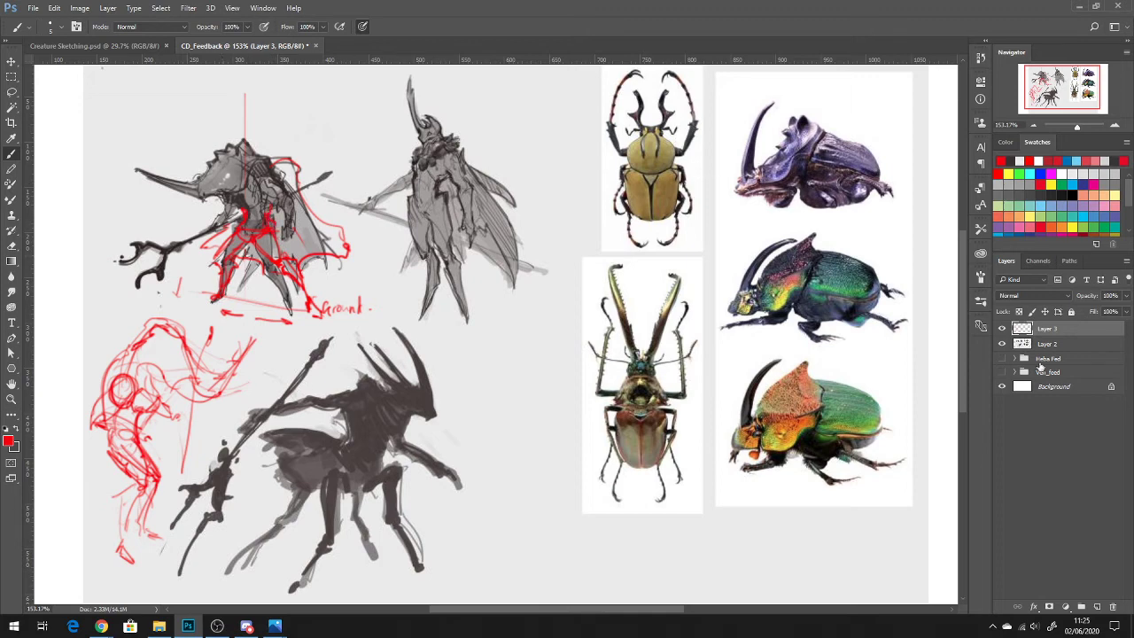
# Step: Toggle Layer 3's visibility to compare the shaman paint-over with the original sketch
pyautogui.click(1001, 330)
pyautogui.click(1002, 330)
pyautogui.click(1003, 328)
# Step: Select the winged warrior's head and horn on Layer 2 with the Lasso and transform them so they tilt backward
pyautogui.click(1045, 344)
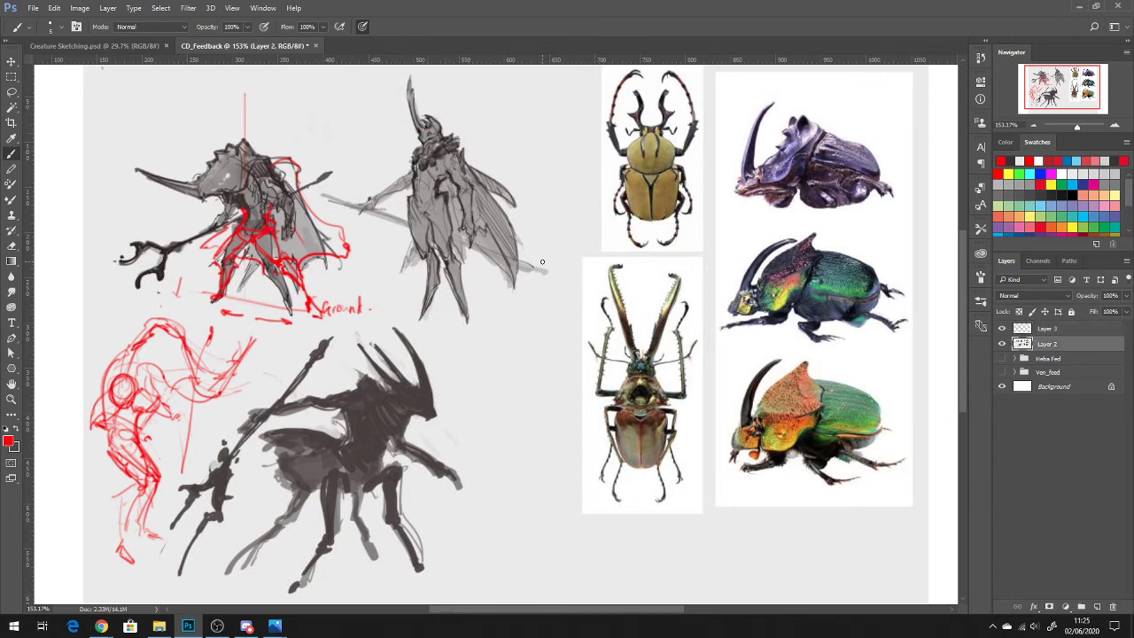
pyautogui.press('l')
pyautogui.moveTo(396, 101)
pyautogui.mouseDown()
pyautogui.moveTo(425, 66)
pyautogui.moveTo(454, 129)
pyautogui.moveTo(447, 143)
pyautogui.moveTo(406, 147)
pyautogui.moveTo(393, 99)
pyautogui.mouseUp()
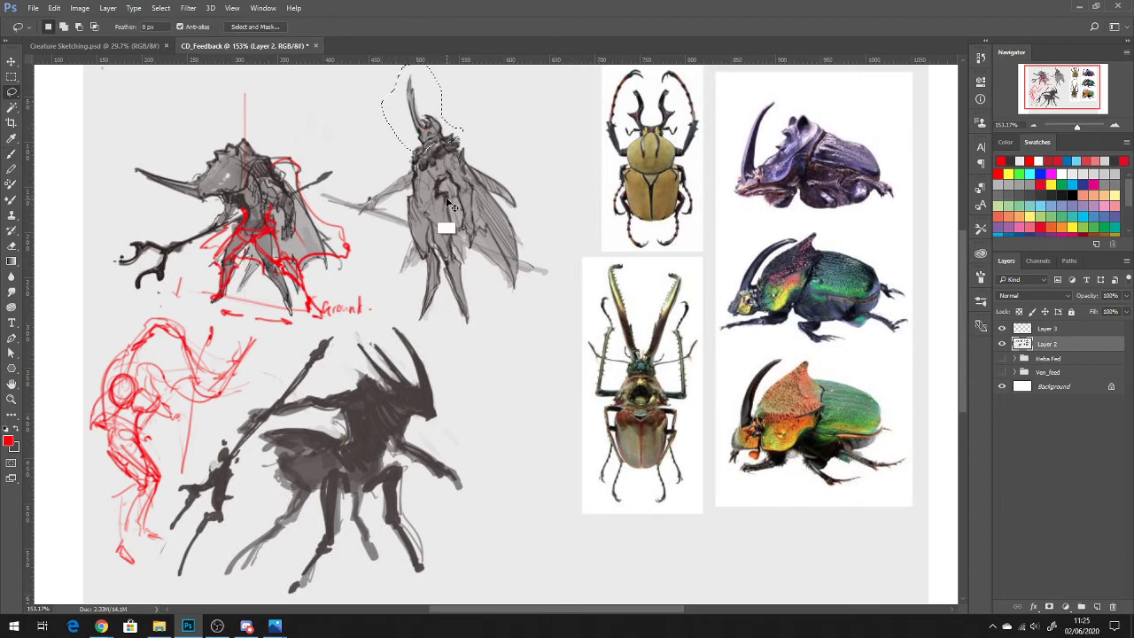
pyautogui.hotkey('ctrl', 't')
pyautogui.moveTo(483, 149)
pyautogui.mouseDown()
pyautogui.moveTo(489, 104)
pyautogui.moveTo(424, 136)
pyautogui.moveTo(435, 138)
pyautogui.mouseUp()
pyautogui.press('Return')
pyautogui.press('Return')
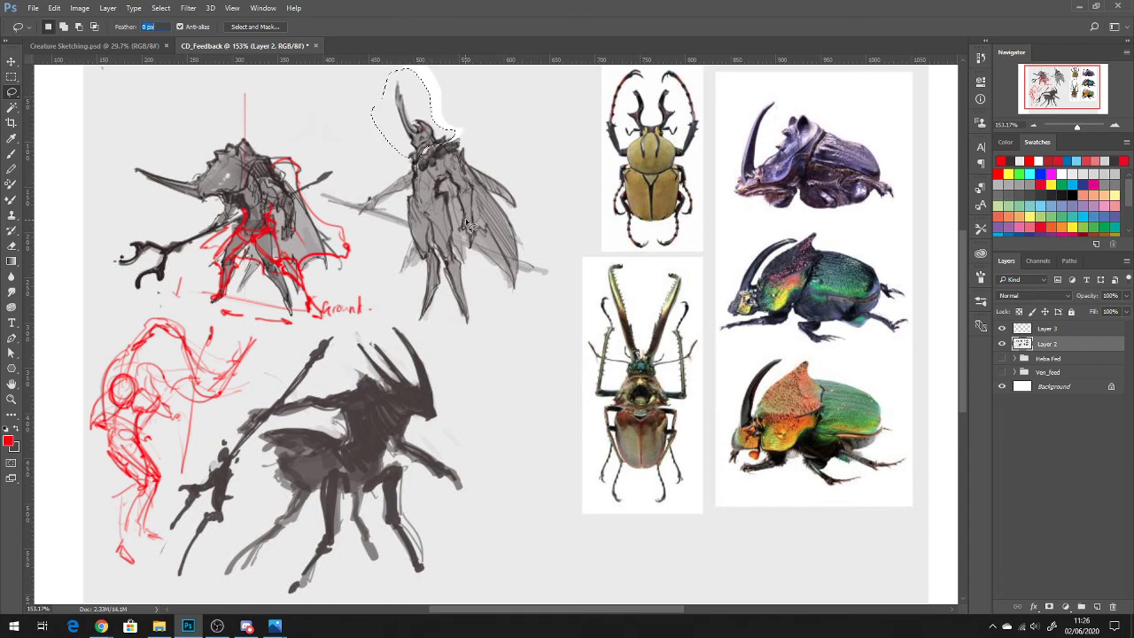
pyautogui.hotkey('ctrl', 'd')
# Step: Paint a red centre line, head shape and upright horn over the winged warrior on Layer 3
pyautogui.click(1035, 333)
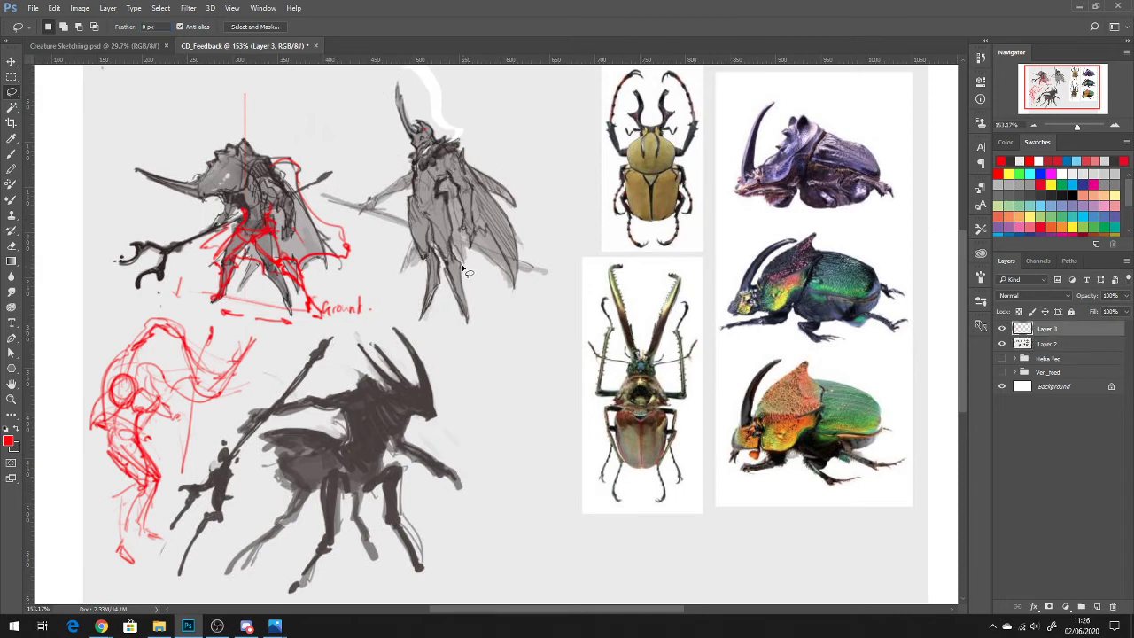
pyautogui.press('b')
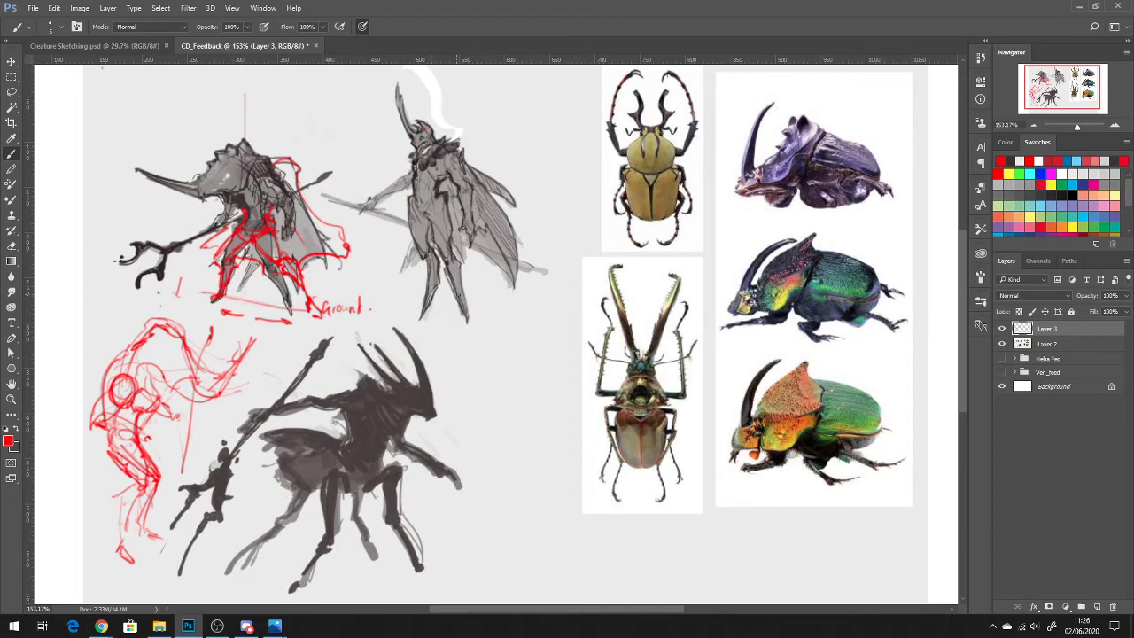
pyautogui.moveTo(418, 202); pyautogui.dragTo(447, 273)
pyautogui.moveTo(425, 87); pyautogui.dragTo(423, 150)
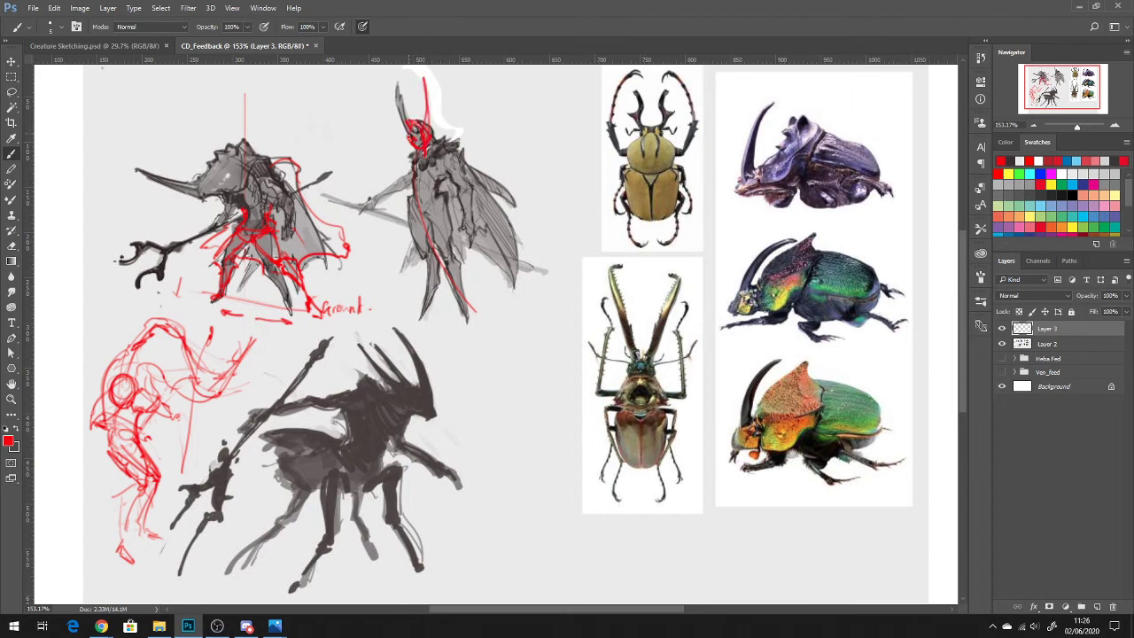
# Step: Cover the warrior's original horn with the background colour and draw a dark upright horn above the head
pyautogui.keyDown('alt'); pyautogui.click(377, 170); pyautogui.keyUp('alt')
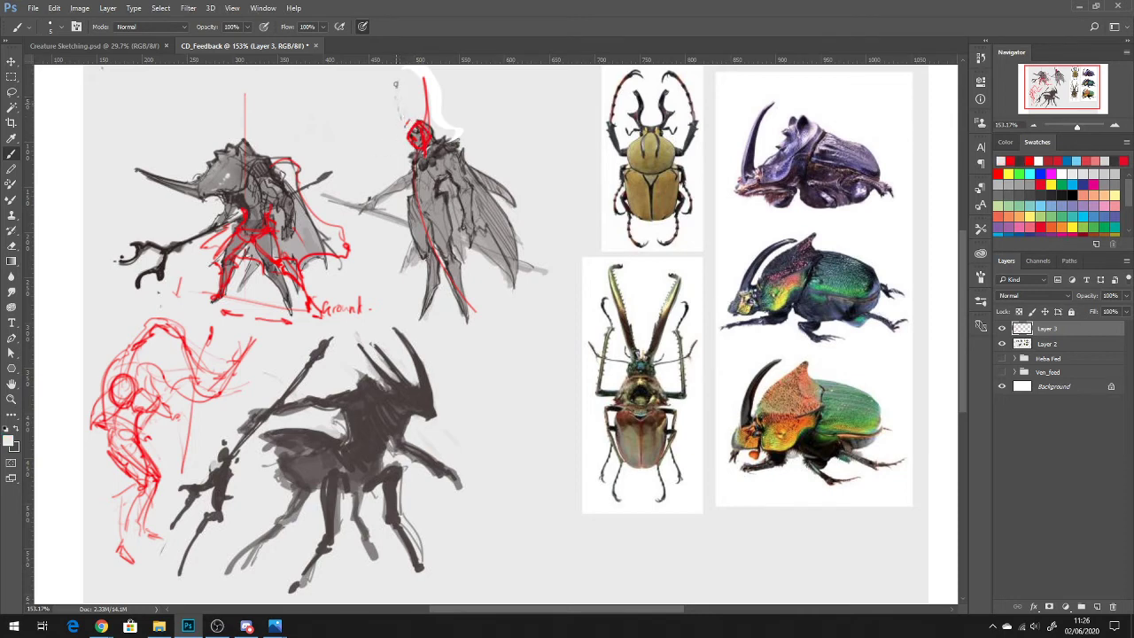
pyautogui.keyDown('alt'); pyautogui.click(429, 169); pyautogui.keyUp('alt')
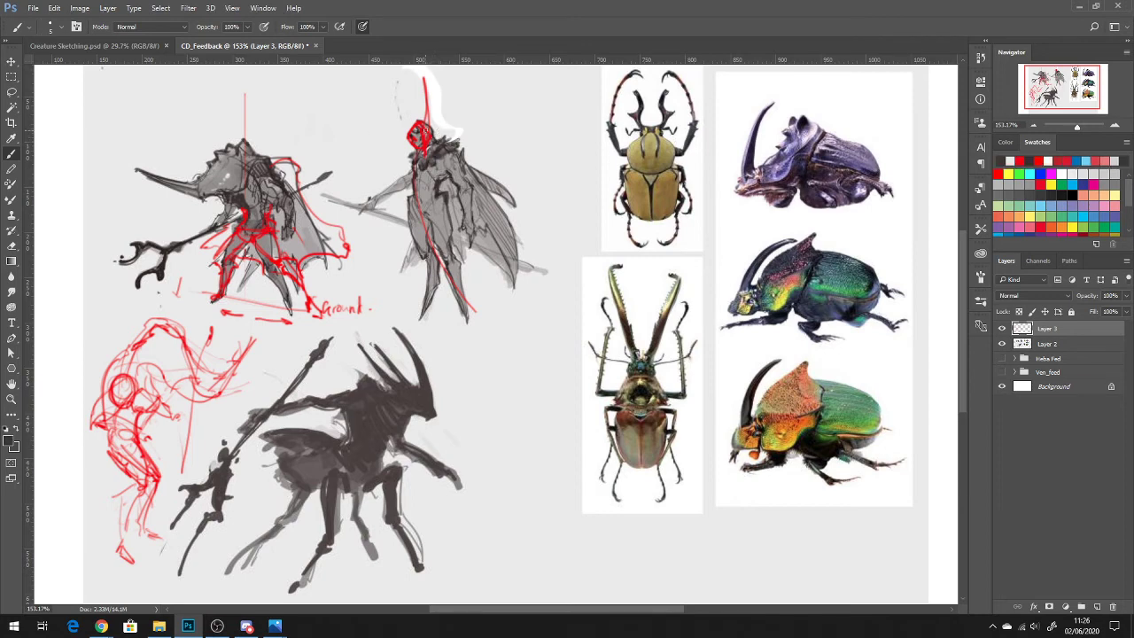
pyautogui.moveTo(424, 78); pyautogui.dragTo(426, 131)
pyautogui.hotkey('ctrl', 'alt', 'z')
pyautogui.hotkey('ctrl', 'alt', 'z')
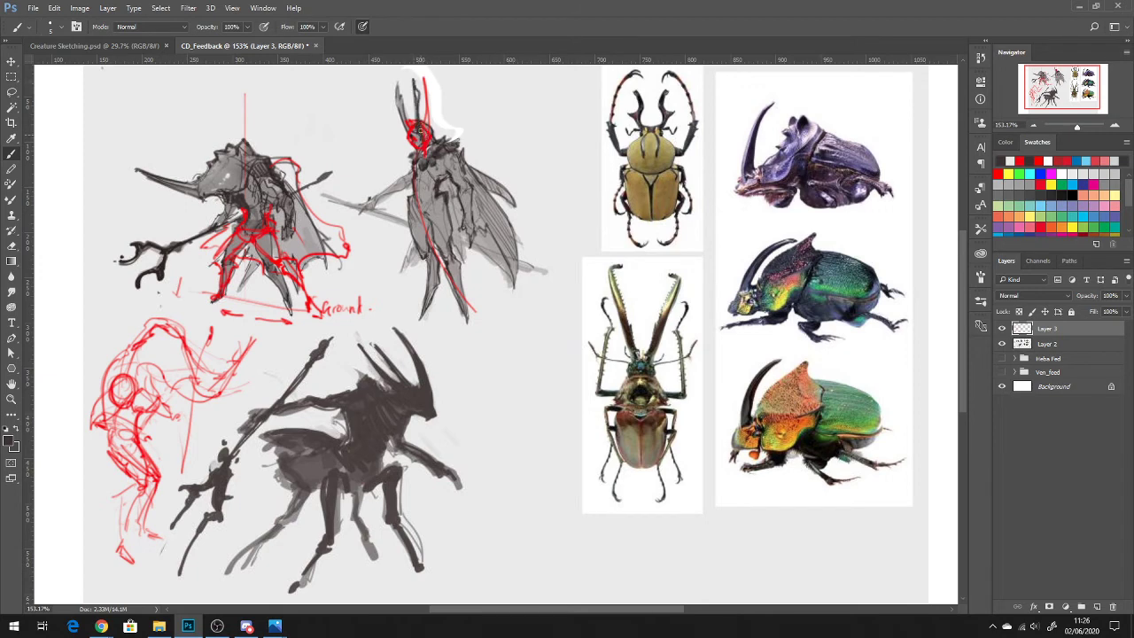
pyautogui.keyDown('alt'); pyautogui.click(406, 113); pyautogui.keyUp('alt')
pyautogui.moveTo(396, 93)
pyautogui.mouseDown()
pyautogui.moveTo(404, 121)
pyautogui.moveTo(403, 107)
pyautogui.mouseUp()
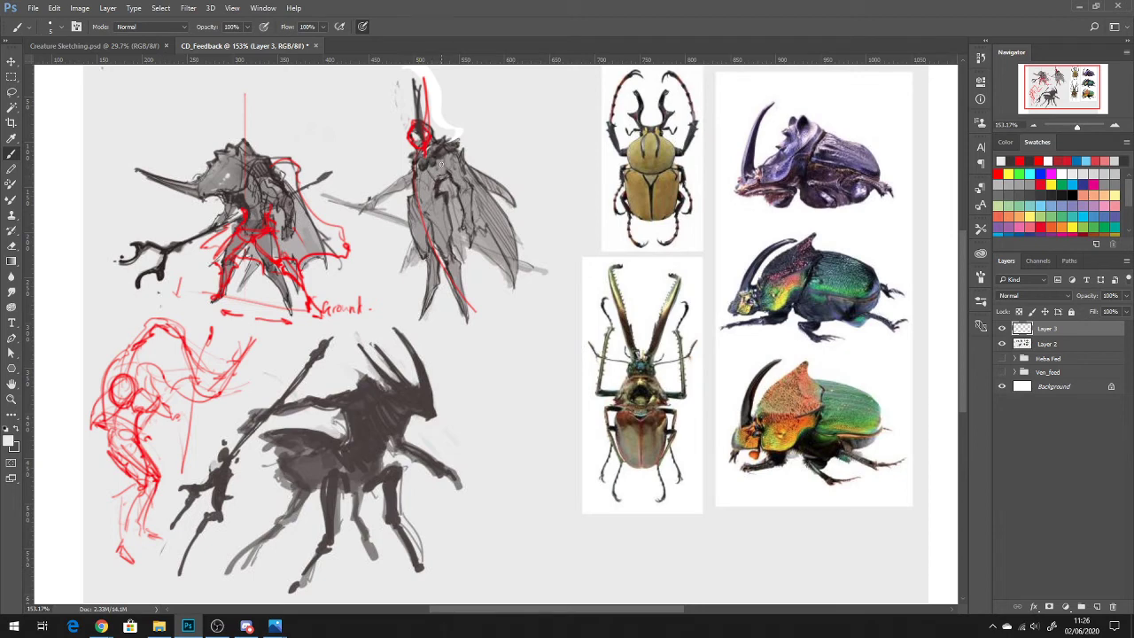
# Step: Define the warrior's neck in dark strokes and sketch the shoulders, torso and hanging arm in red
pyautogui.keyDown('alt'); pyautogui.click(443, 184); pyautogui.keyUp('alt')
pyautogui.moveTo(417, 161); pyautogui.dragTo(410, 173)
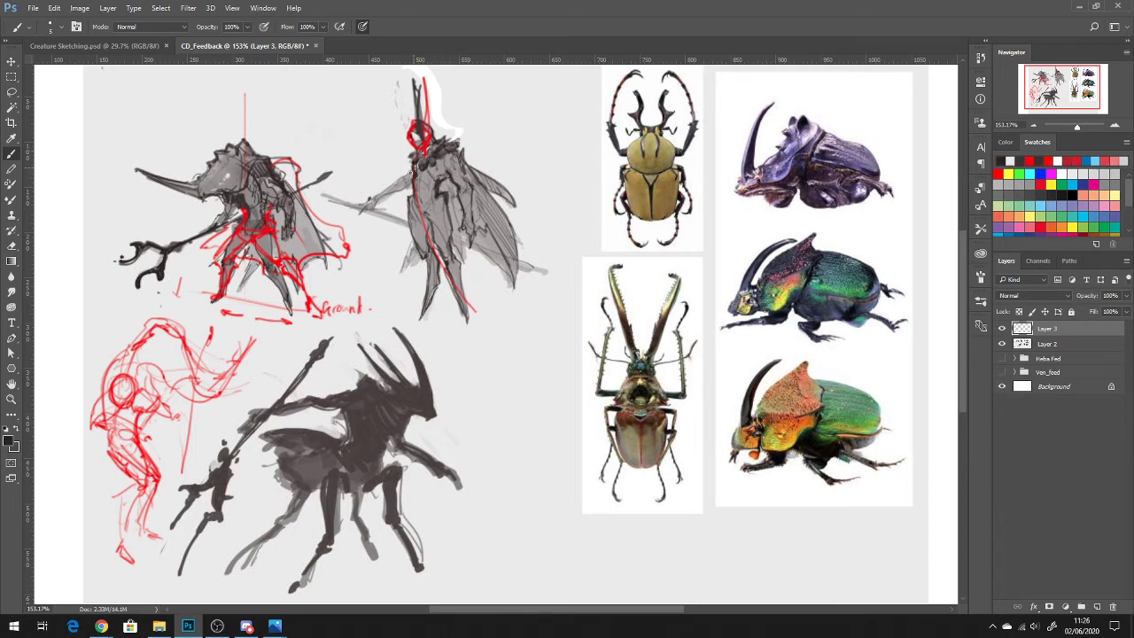
pyautogui.keyDown('alt'); pyautogui.click(416, 167); pyautogui.keyUp('alt')
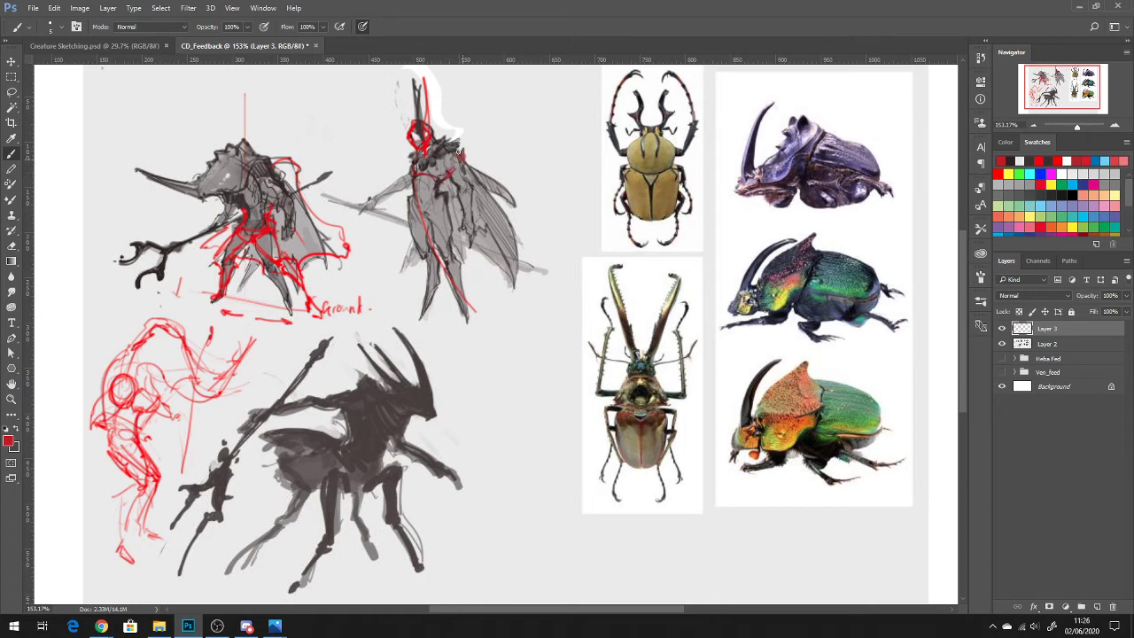
pyautogui.moveTo(458, 152); pyautogui.dragTo(462, 167)
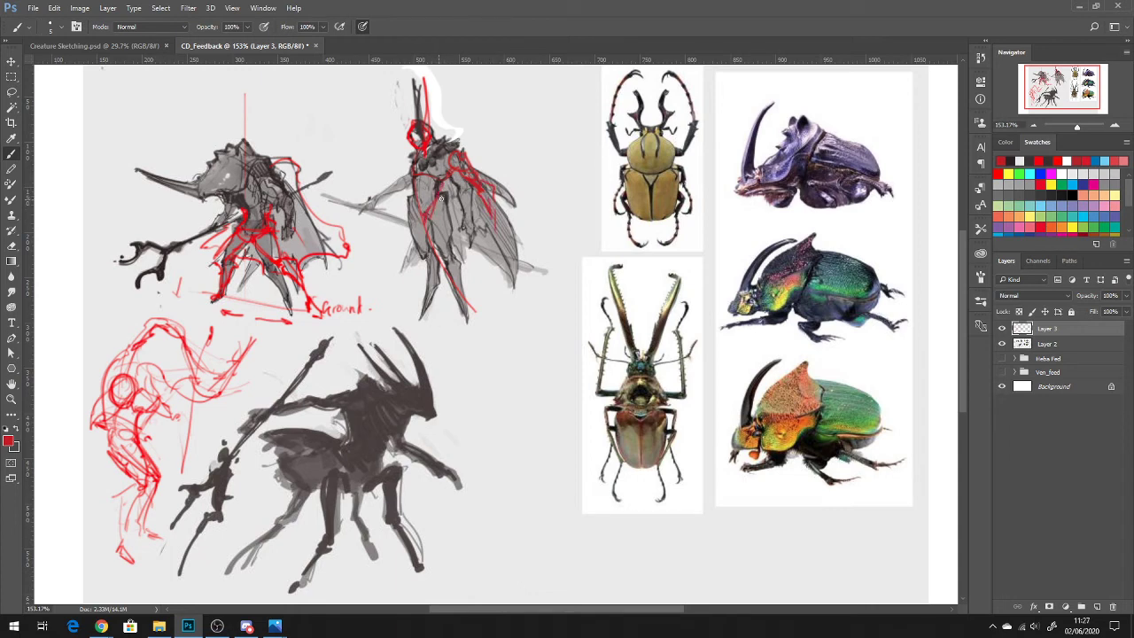
# Step: Sketch the warrior's legs in red in a wide stance and add a sloping ground line under the feet
pyautogui.moveTo(450, 200)
pyautogui.mouseDown()
pyautogui.moveTo(461, 257)
pyautogui.moveTo(493, 310)
pyautogui.mouseUp()
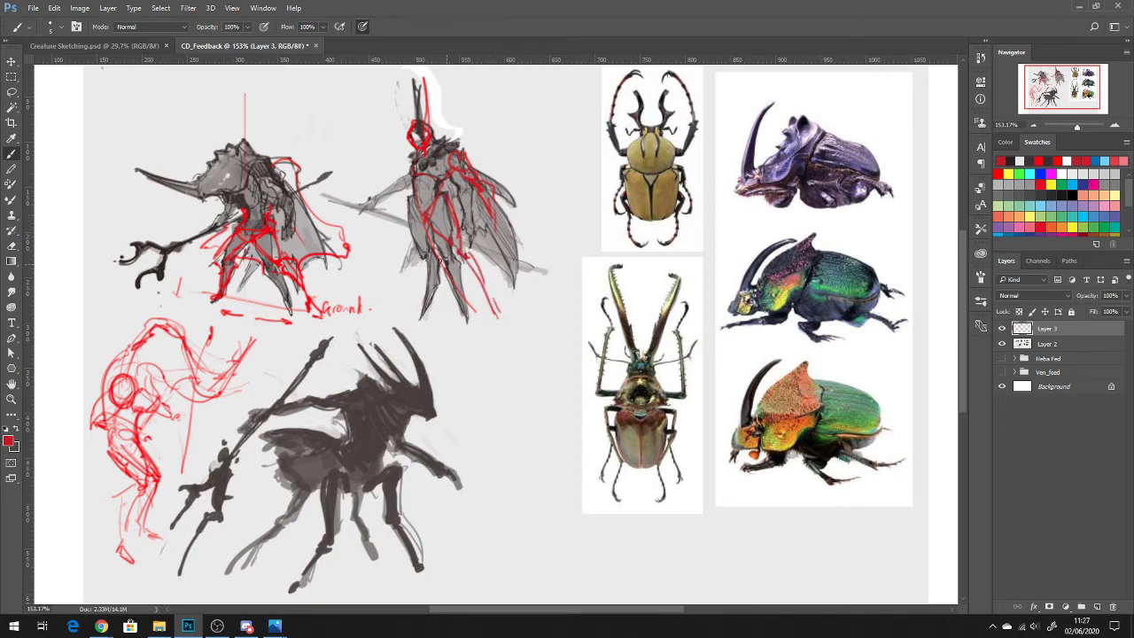
pyautogui.moveTo(412, 202); pyautogui.dragTo(414, 311)
pyautogui.keyDown('shift'); pyautogui.click(516, 343); pyautogui.keyUp('shift')
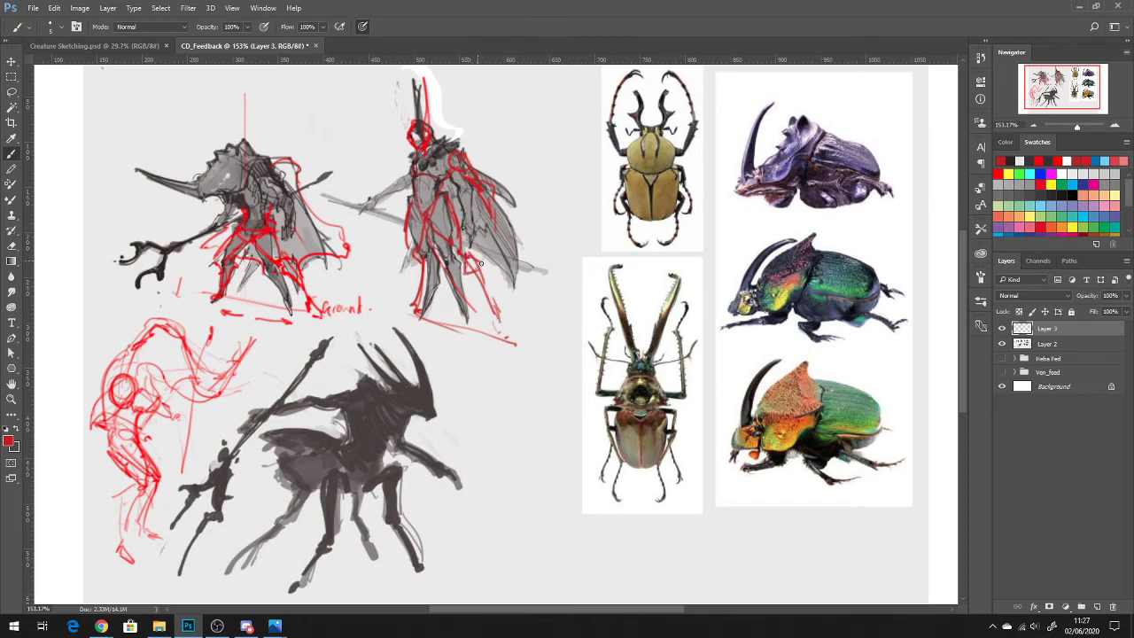
pyautogui.moveTo(482, 263); pyautogui.dragTo(501, 314)
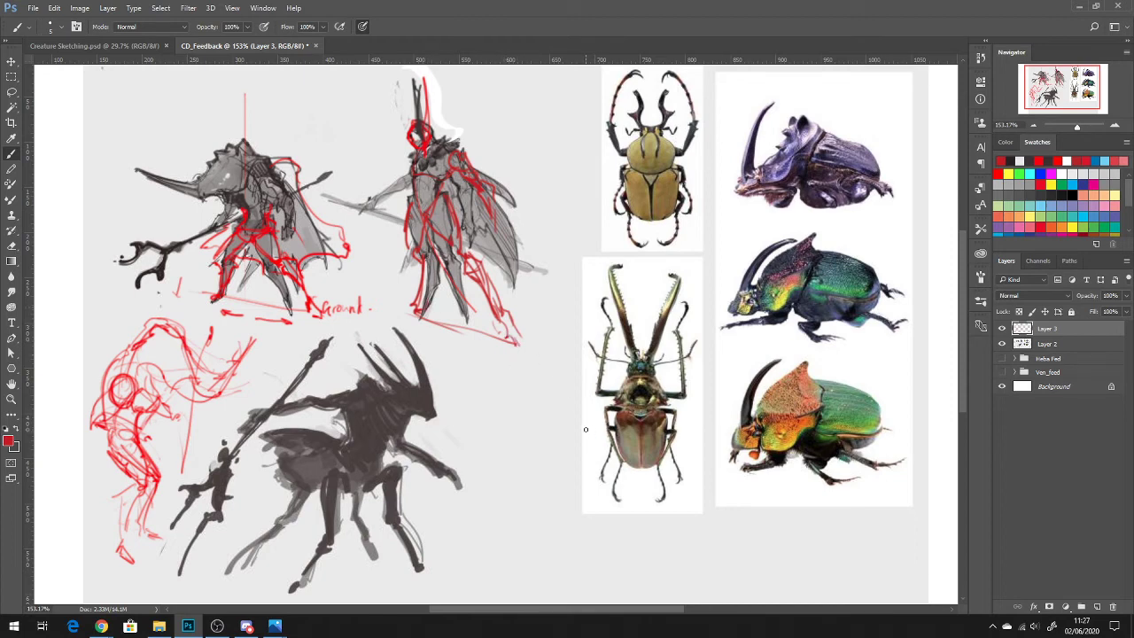
# Step: Toggle Layer 3's visibility to compare the warrior paint-over with the original pose
pyautogui.click(1003, 328)
pyautogui.click(1003, 329)
pyautogui.click(1003, 329)
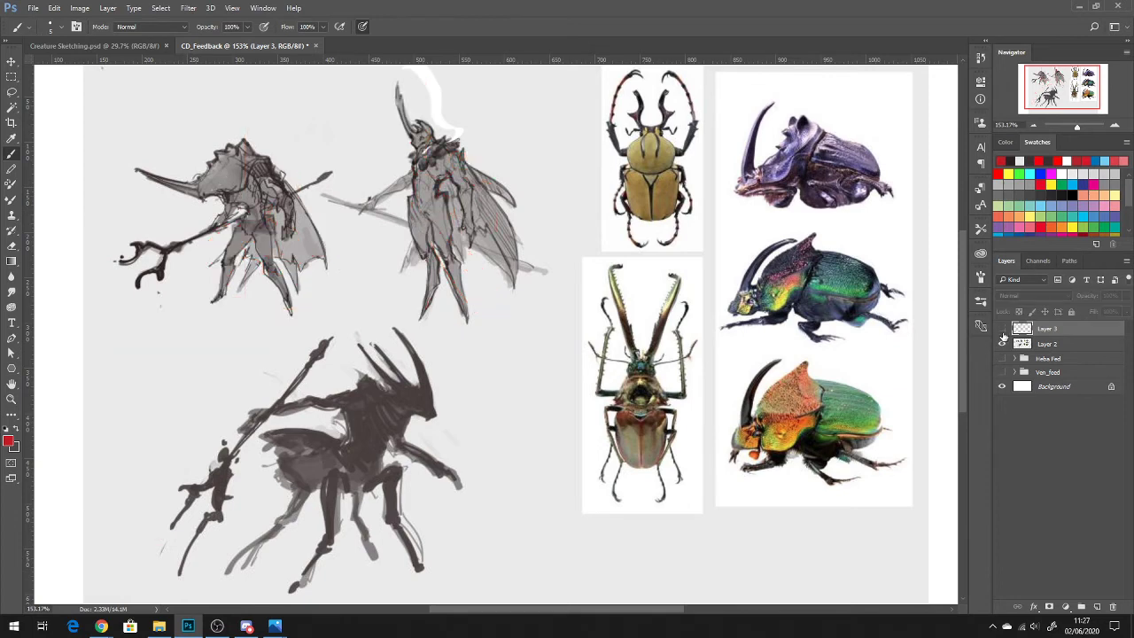
pyautogui.click(1003, 330)
# Step: Paint out the warrior's original legs with the background colour using an enlarged brush, and fill the wing area with mid grey
pyautogui.keyDown('alt'); pyautogui.click(465, 340); pyautogui.keyUp('alt')
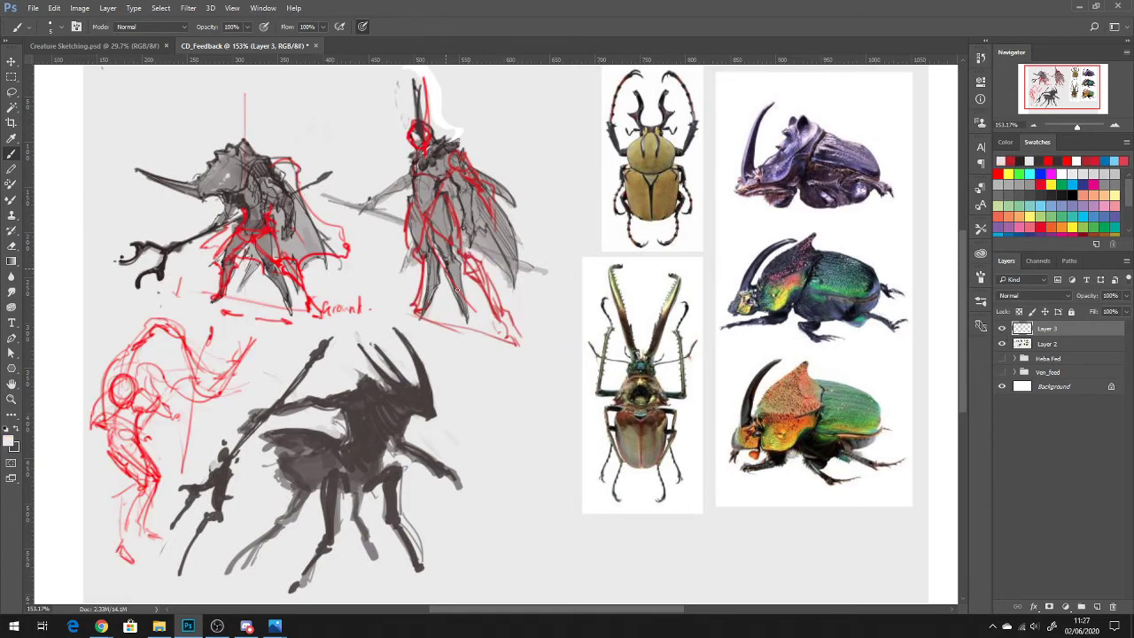
pyautogui.moveTo(458, 290)
pyautogui.mouseDown()
pyautogui.moveTo(454, 262)
pyautogui.moveTo(465, 300)
pyautogui.moveTo(449, 294)
pyautogui.moveTo(485, 324)
pyautogui.moveTo(436, 269)
pyautogui.moveTo(445, 286)
pyautogui.moveTo(437, 254)
pyautogui.moveTo(466, 311)
pyautogui.moveTo(448, 267)
pyautogui.mouseUp()
pyautogui.press(']')
pyautogui.press(']')
pyautogui.press(']')
pyautogui.press(']')
pyautogui.press(']')
pyautogui.press(']')
pyautogui.press(']')
pyautogui.press(']')
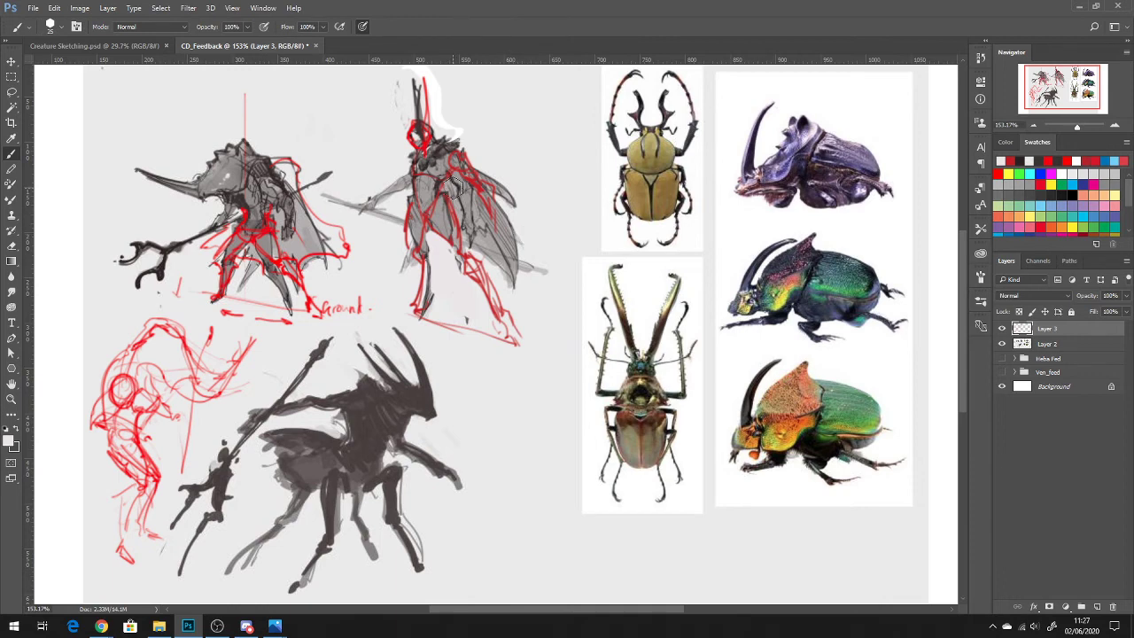
pyautogui.moveTo(457, 186); pyautogui.dragTo(473, 227)
pyautogui.keyDown('alt'); pyautogui.click(483, 237); pyautogui.keyUp('alt')
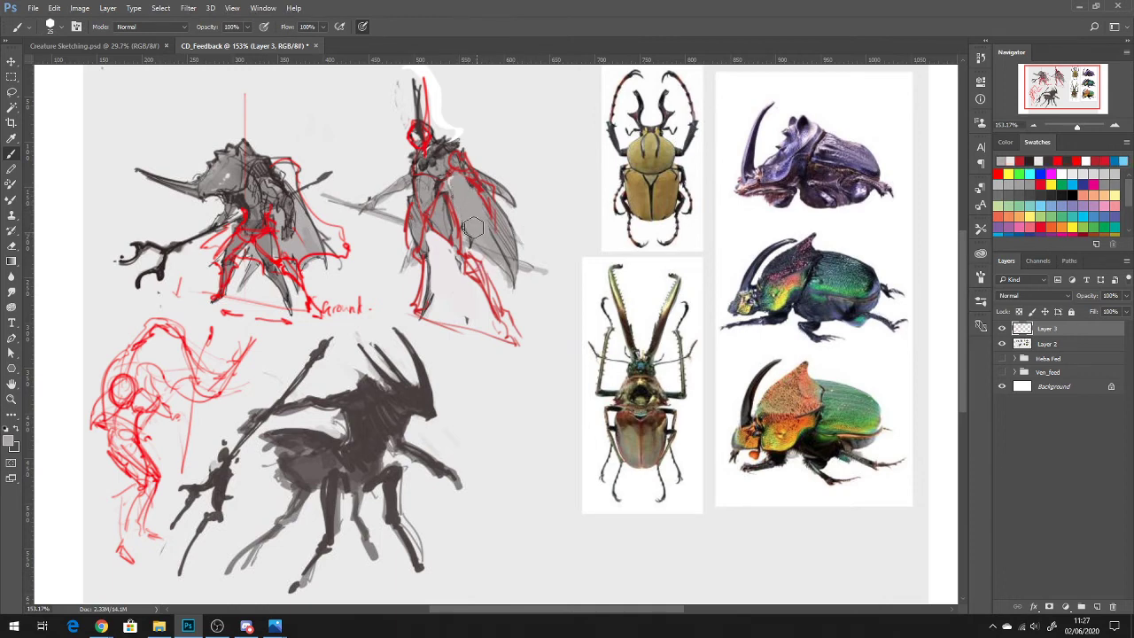
# Step: Block in the warrior's hanging arm, the arm holding the spear, and the head and horn with dark paint
pyautogui.keyDown('alt'); pyautogui.click(448, 182); pyautogui.keyUp('alt')
pyautogui.moveTo(455, 150)
pyautogui.mouseDown()
pyautogui.moveTo(483, 205)
pyautogui.moveTo(484, 189)
pyautogui.moveTo(476, 229)
pyautogui.mouseUp()
pyautogui.keyDown('alt'); pyautogui.click(431, 181); pyautogui.keyUp('alt')
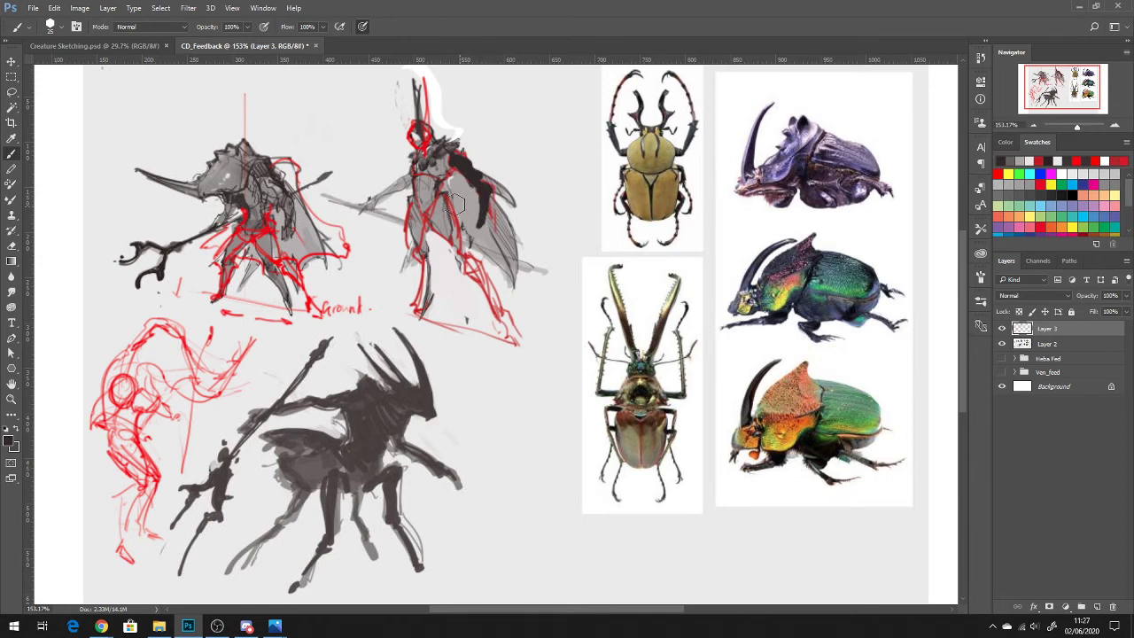
pyautogui.moveTo(409, 188)
pyautogui.mouseDown()
pyautogui.moveTo(352, 184)
pyautogui.moveTo(408, 232)
pyautogui.mouseUp()
pyautogui.moveTo(417, 132)
pyautogui.mouseDown()
pyautogui.moveTo(420, 155)
pyautogui.moveTo(414, 92)
pyautogui.mouseUp()
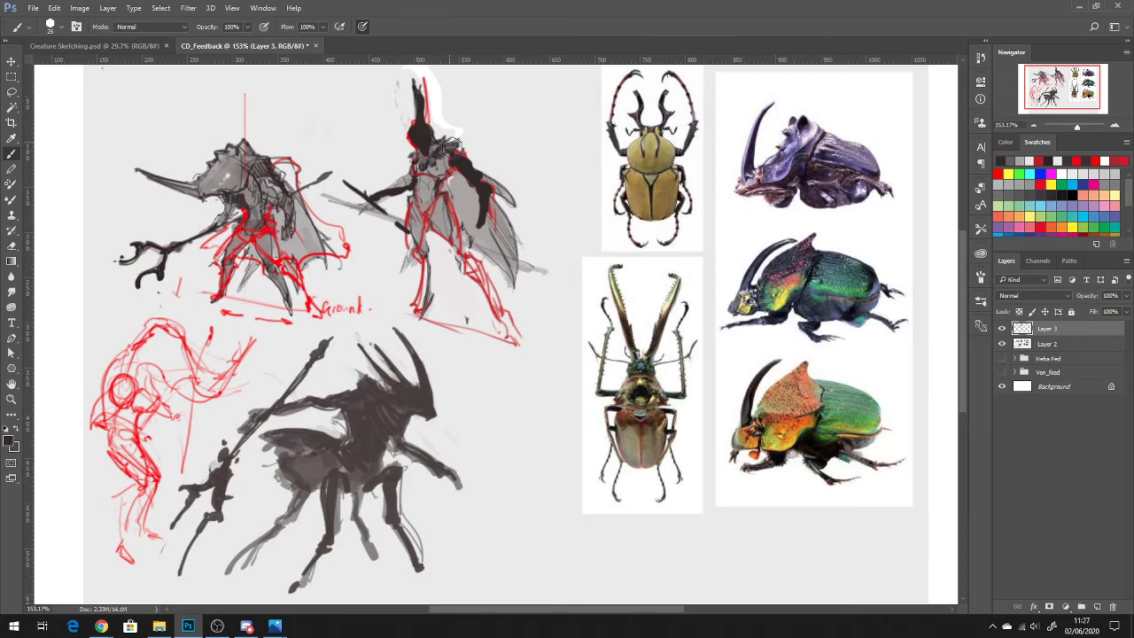
# Step: Paint dark spikes across the warrior's collar and dab white spots below the head
pyautogui.moveTo(435, 152)
pyautogui.mouseDown()
pyautogui.moveTo(459, 140)
pyautogui.moveTo(390, 166)
pyautogui.moveTo(422, 162)
pyautogui.moveTo(421, 175)
pyautogui.moveTo(422, 166)
pyautogui.mouseUp()
pyautogui.keyDown('alt'); pyautogui.click(612, 177); pyautogui.keyUp('alt')
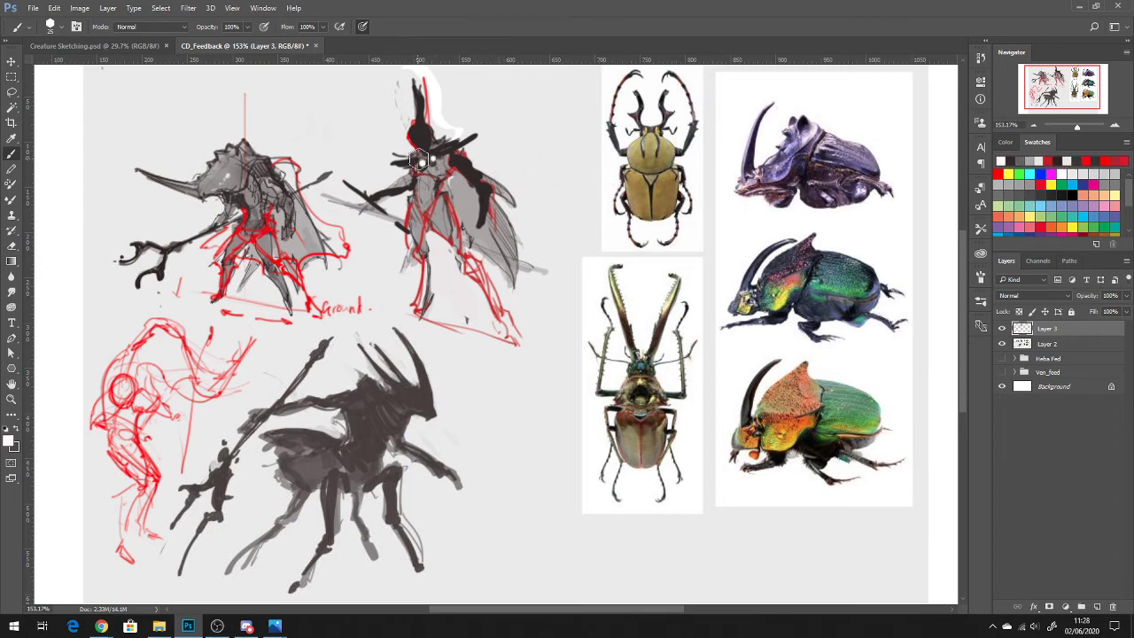
pyautogui.moveTo(423, 162); pyautogui.dragTo(425, 167)
pyautogui.click(434, 156)
# Step: Block in the warrior's thighs and both lower legs with dark paint following the red stance
pyautogui.keyDown('alt'); pyautogui.click(435, 217); pyautogui.keyUp('alt')
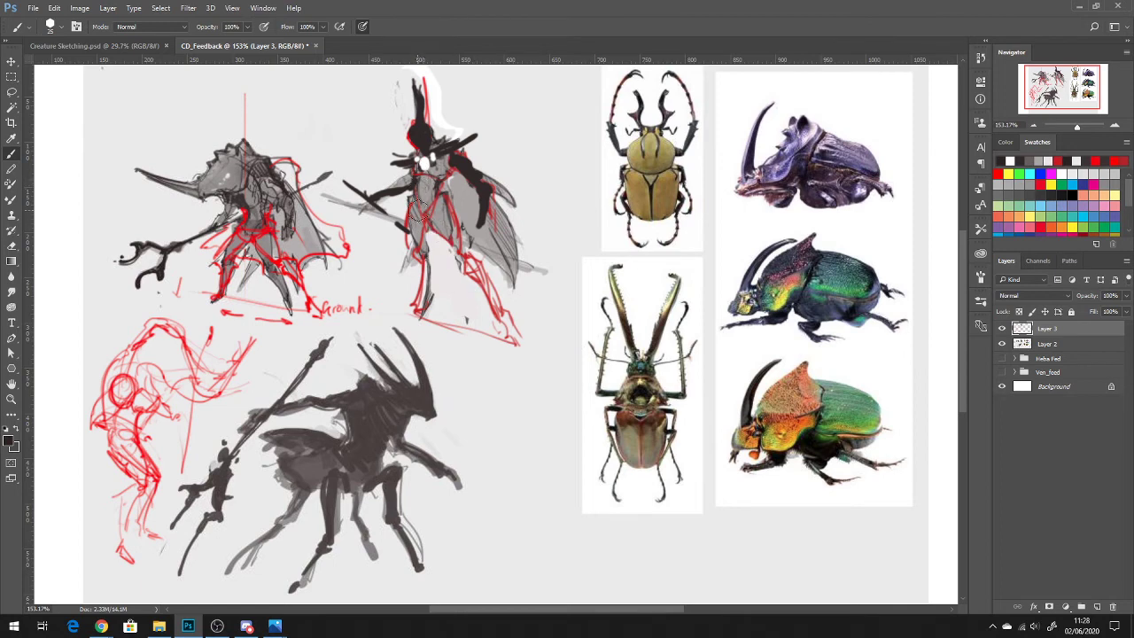
pyautogui.moveTo(431, 218)
pyautogui.mouseDown()
pyautogui.moveTo(443, 203)
pyautogui.moveTo(479, 264)
pyautogui.moveTo(481, 276)
pyautogui.moveTo(469, 275)
pyautogui.moveTo(491, 295)
pyautogui.moveTo(492, 286)
pyautogui.moveTo(508, 321)
pyautogui.mouseUp()
pyautogui.moveTo(428, 232)
pyautogui.mouseDown()
pyautogui.moveTo(413, 221)
pyautogui.moveTo(409, 249)
pyautogui.moveTo(419, 266)
pyautogui.moveTo(417, 221)
pyautogui.moveTo(412, 255)
pyautogui.moveTo(423, 257)
pyautogui.moveTo(415, 280)
pyautogui.mouseUp()
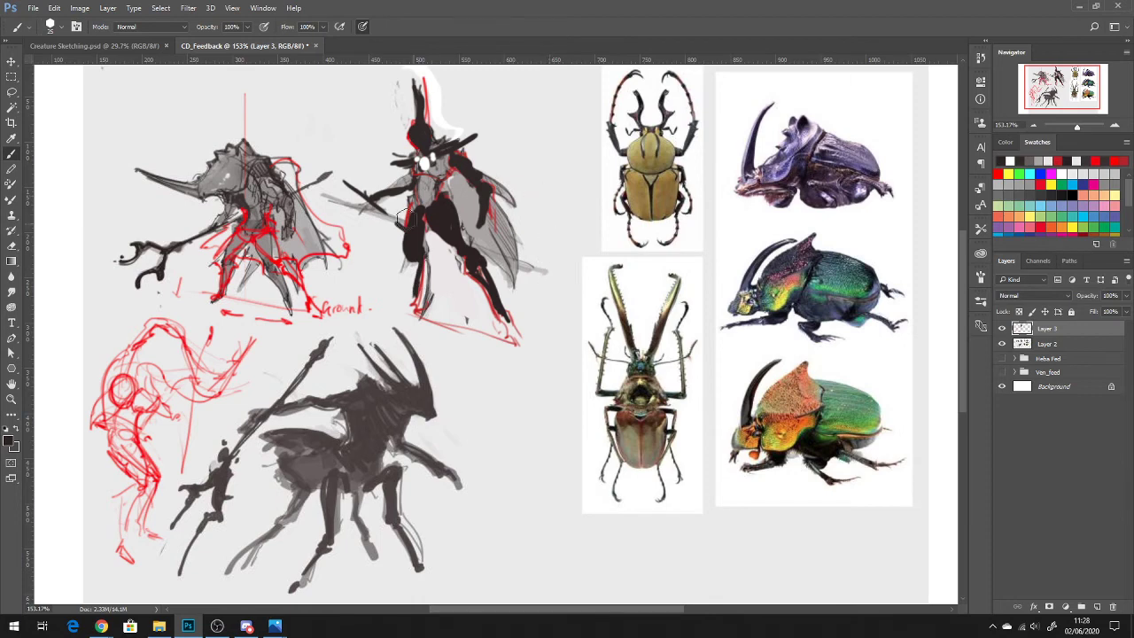
# Step: Draw a hooked mark at the spear's tip and handwrite an underlined "posture" note beside the warrior with a smaller brush
pyautogui.moveTo(341, 168); pyautogui.dragTo(348, 175)
pyautogui.moveTo(523, 125); pyautogui.dragTo(532, 133)
pyautogui.hotkey('ctrl', 'z')
pyautogui.press('[')
pyautogui.press('[')
pyautogui.press('[')
pyautogui.press('[')
pyautogui.press('[')
pyautogui.press('[')
pyautogui.press('[')
pyautogui.press('[')
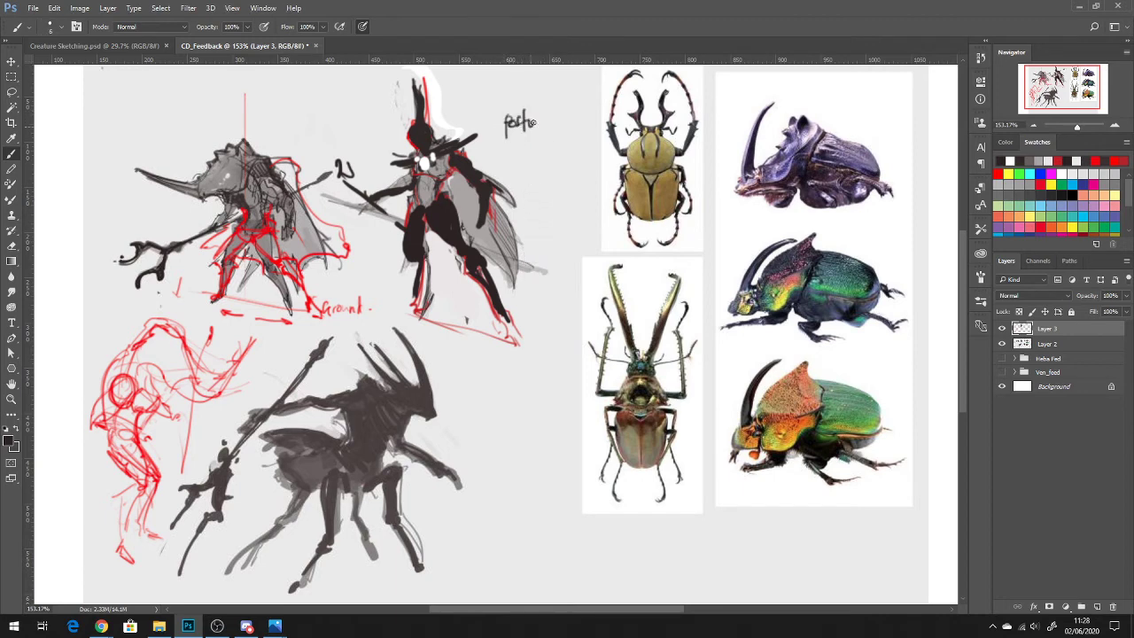
pyautogui.moveTo(502, 138); pyautogui.dragTo(554, 136)
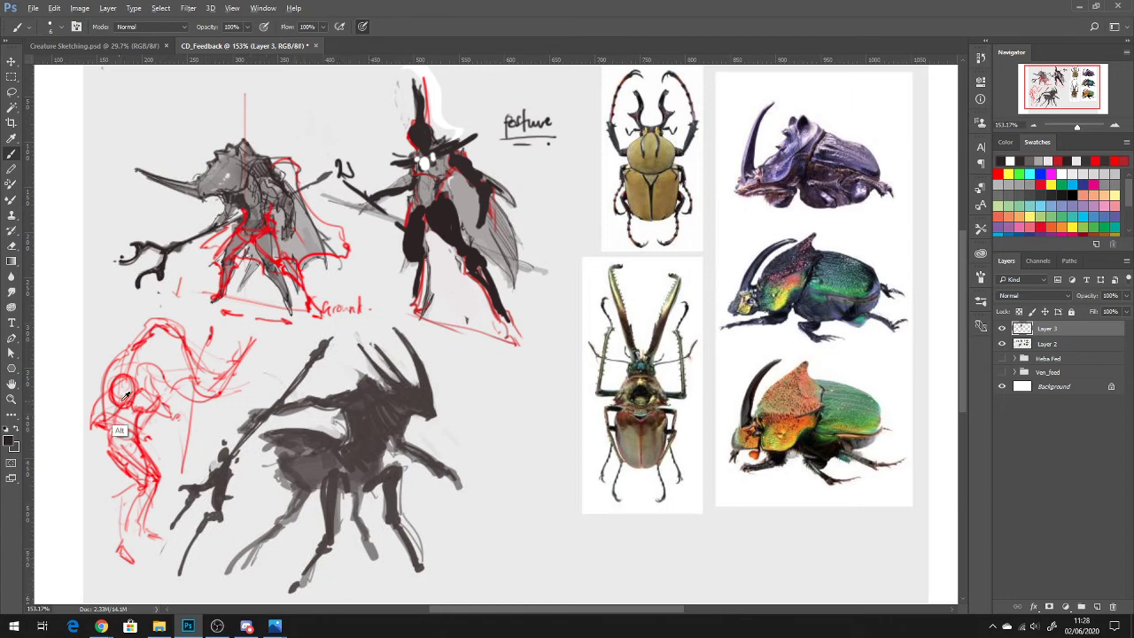
# Step: Sketch ground perspective lines beneath the centaur's feet and two vertical guides through its front legs in sampled light red
pyautogui.keyDown('alt'); pyautogui.click(133, 425); pyautogui.keyUp('alt')
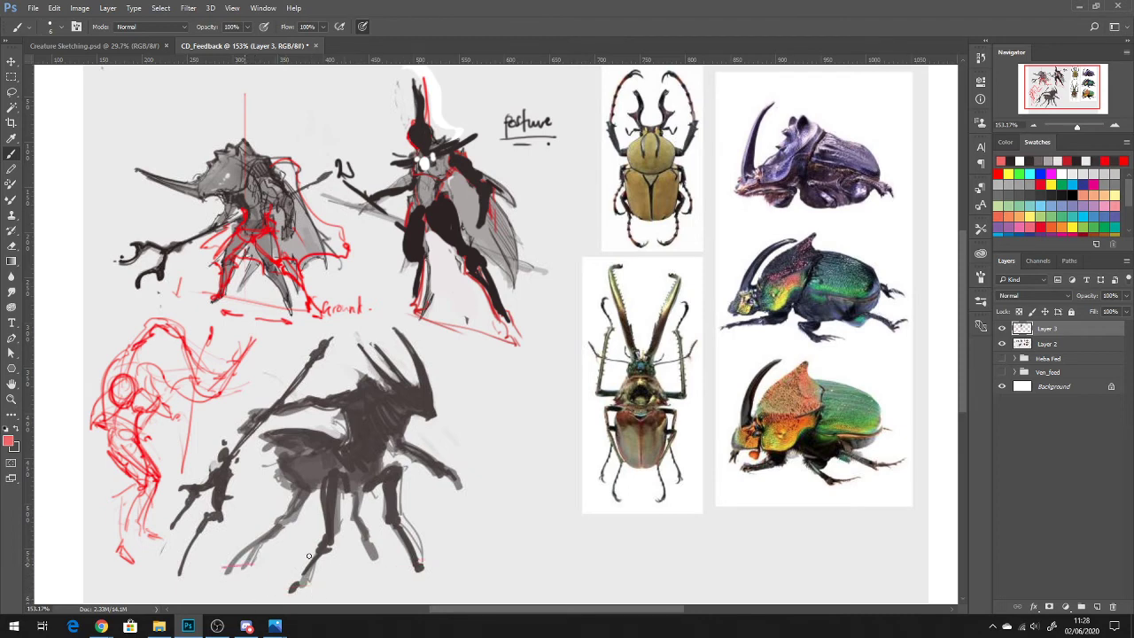
pyautogui.moveTo(309, 556); pyautogui.dragTo(323, 553)
pyautogui.moveTo(291, 590); pyautogui.dragTo(387, 578)
pyautogui.moveTo(272, 543); pyautogui.dragTo(472, 588)
pyautogui.moveTo(393, 575); pyautogui.dragTo(392, 333)
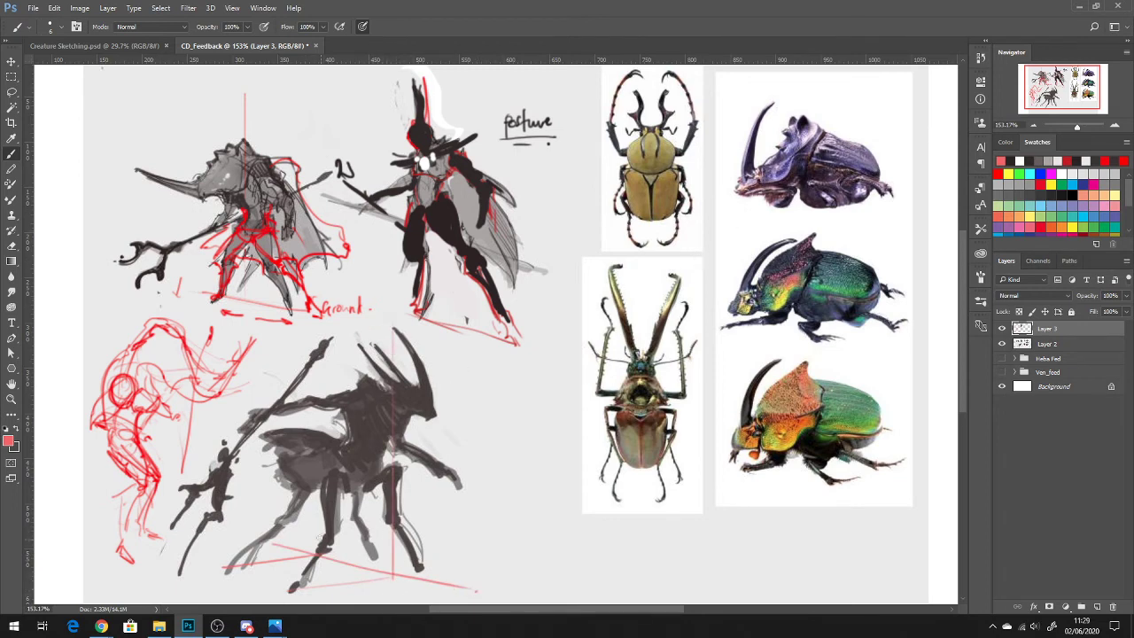
pyautogui.moveTo(317, 553); pyautogui.dragTo(316, 324)
pyautogui.moveTo(387, 575); pyautogui.dragTo(463, 546)
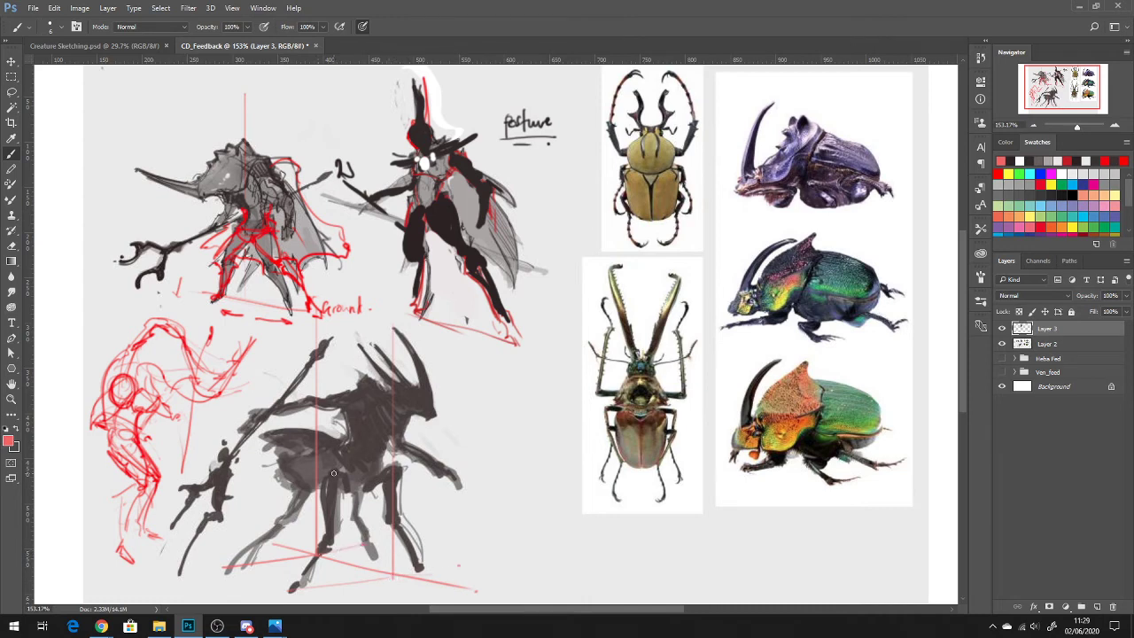
# Step: Mark the hip curve of the centaur's nearer front leg and outline that leg down to its foot in magenta
pyautogui.moveTo(315, 465); pyautogui.dragTo(344, 484)
pyautogui.keyDown('alt'); pyautogui.click(279, 225); pyautogui.keyUp('alt')
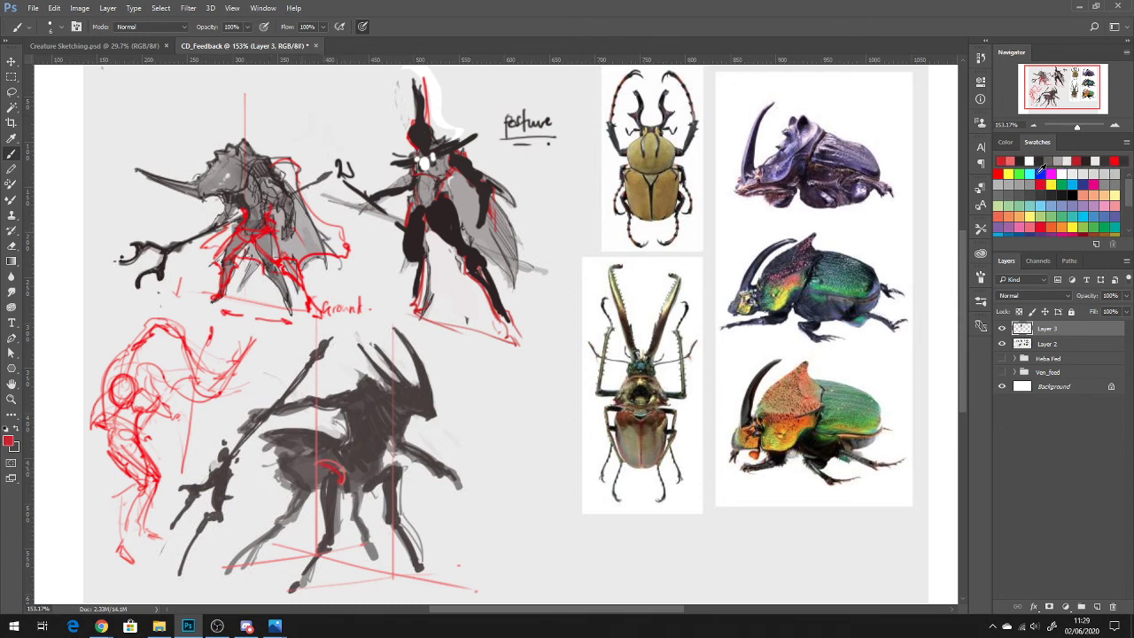
pyautogui.click(1041, 171)
pyautogui.moveTo(330, 469); pyautogui.dragTo(345, 480)
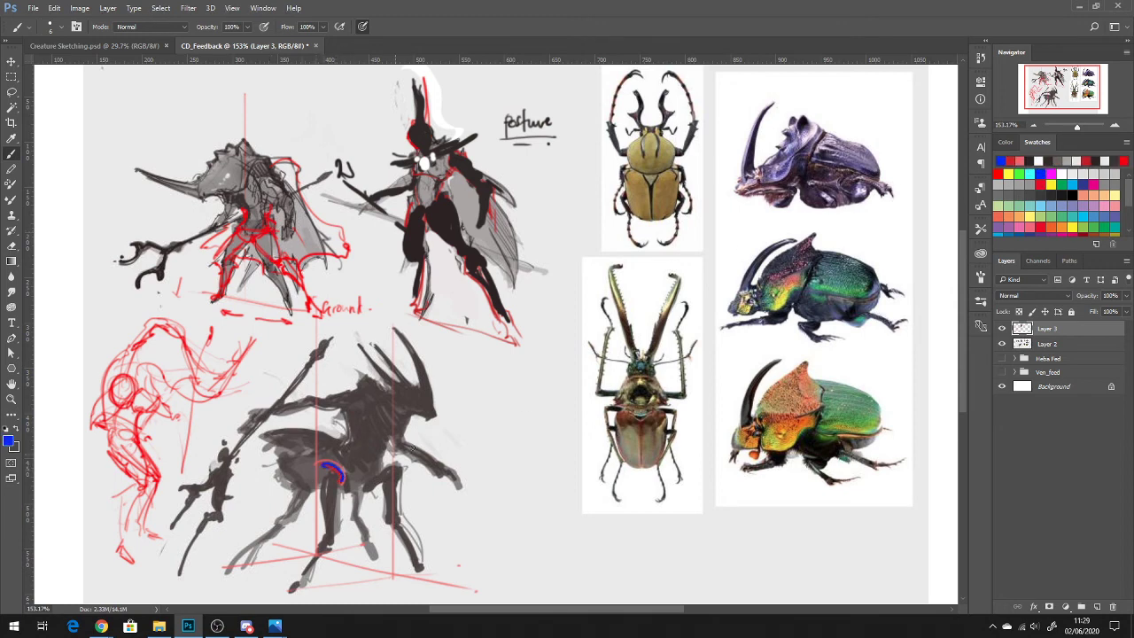
pyautogui.click(1052, 171)
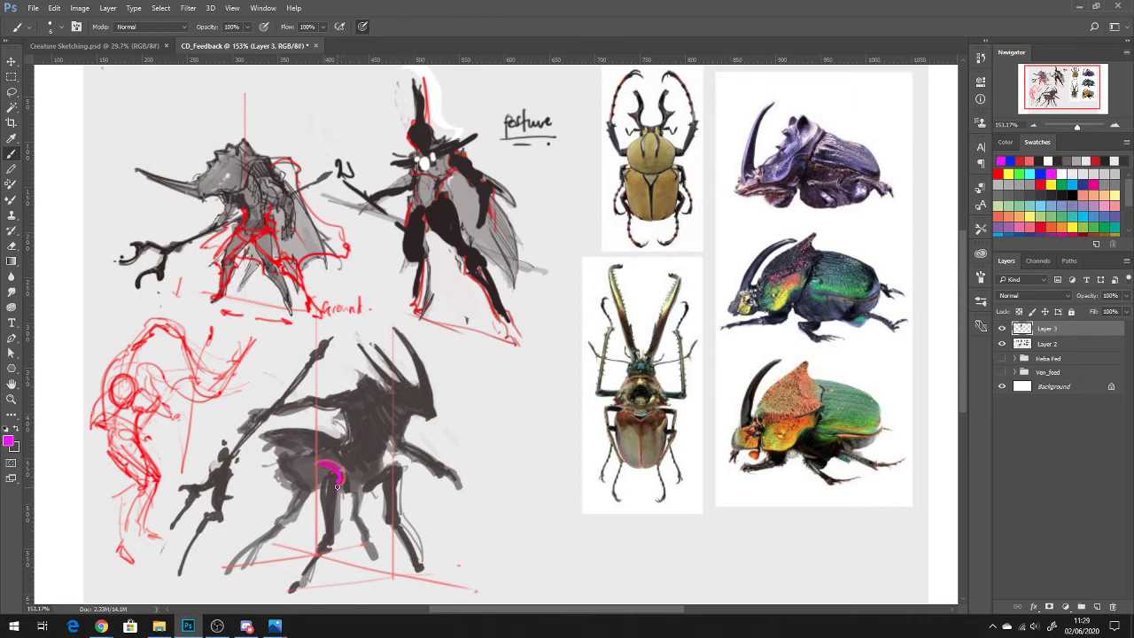
pyautogui.moveTo(322, 484); pyautogui.dragTo(317, 522)
pyautogui.moveTo(326, 547); pyautogui.dragTo(294, 586)
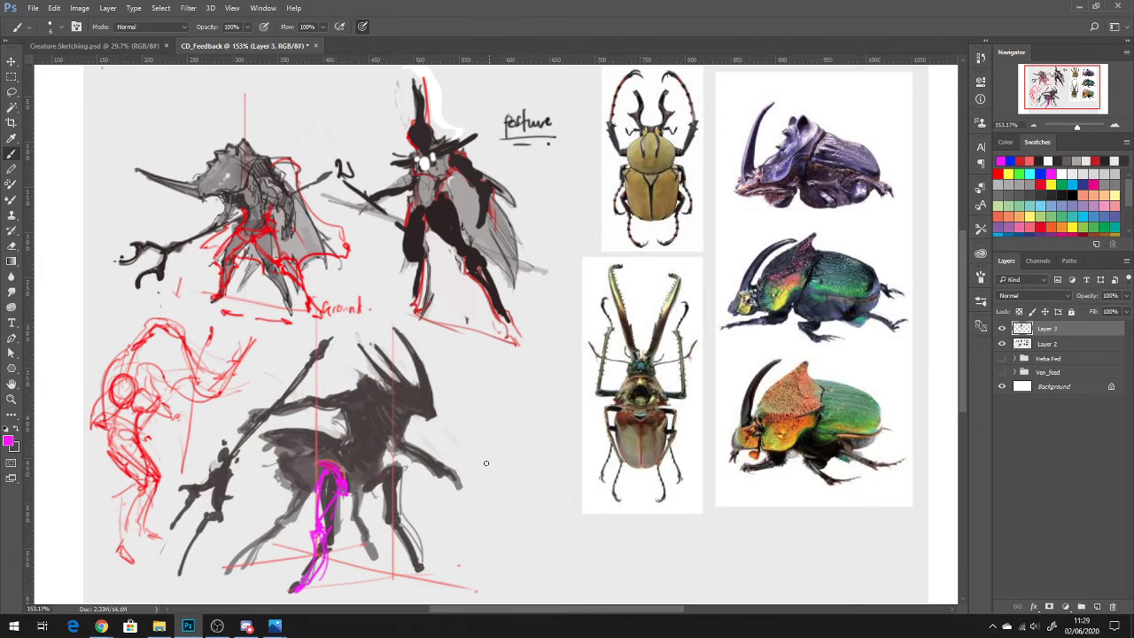
# Step: Sketch a magenta diagram of a segmented beetle leg with joints and a clawed foot beside the centaur
pyautogui.moveTo(486, 462)
pyautogui.mouseDown()
pyautogui.moveTo(526, 423)
pyautogui.moveTo(520, 456)
pyautogui.moveTo(490, 479)
pyautogui.moveTo(518, 452)
pyautogui.mouseUp()
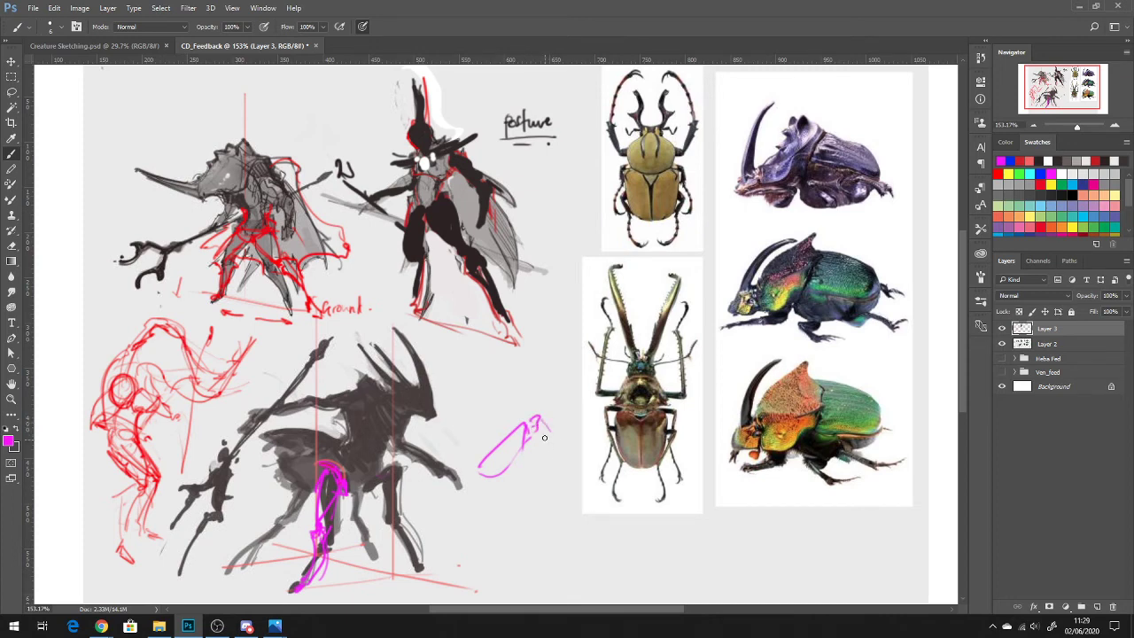
pyautogui.moveTo(542, 426); pyautogui.dragTo(553, 489)
pyautogui.moveTo(535, 445); pyautogui.dragTo(542, 491)
pyautogui.moveTo(552, 508); pyautogui.dragTo(553, 569)
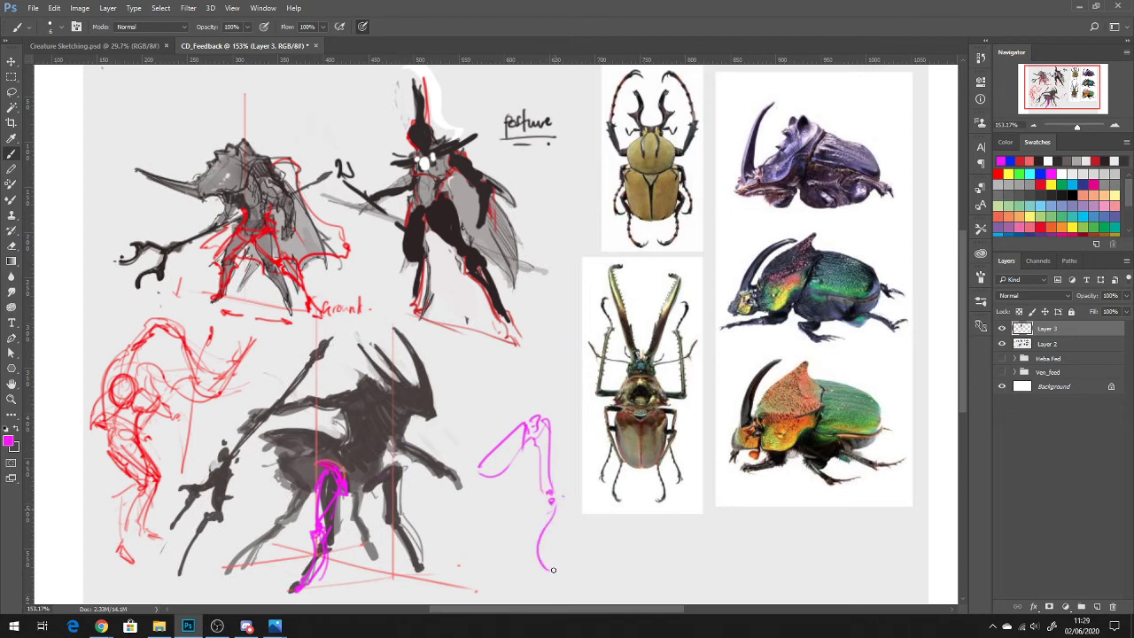
pyautogui.moveTo(549, 504); pyautogui.dragTo(537, 554)
pyautogui.moveTo(527, 445); pyautogui.dragTo(509, 471)
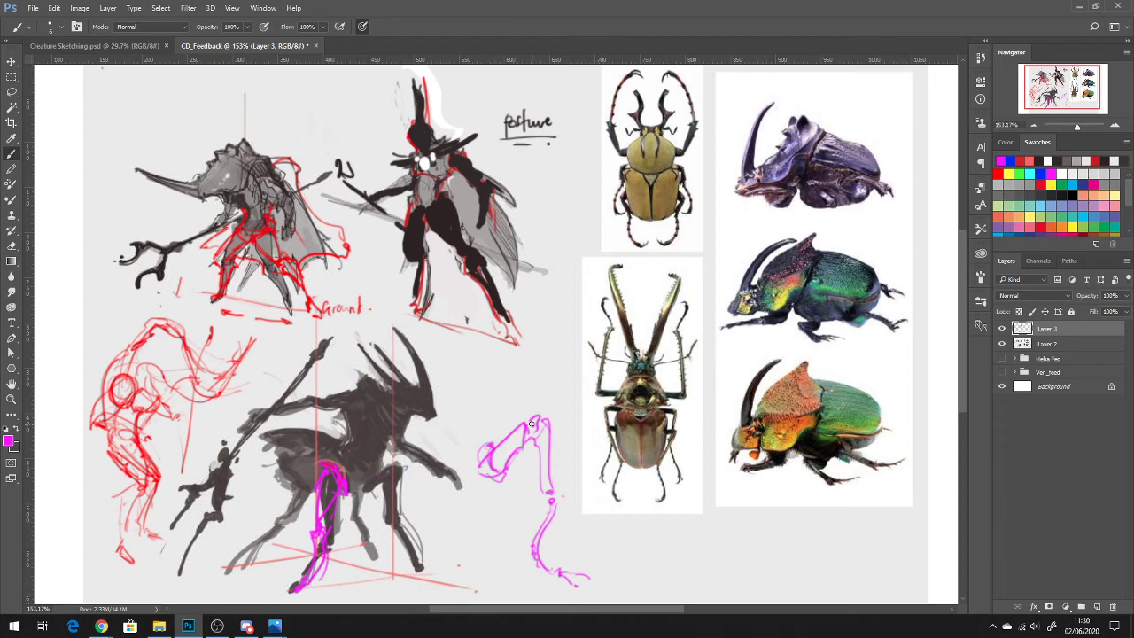
# Step: Number the leg diagram's segments 1, 2 and 3 with circled digits and circle the hind leg on the stag beetle reference
pyautogui.moveTo(499, 404)
pyautogui.mouseDown()
pyautogui.moveTo(493, 421)
pyautogui.moveTo(502, 407)
pyautogui.mouseUp()
pyautogui.moveTo(563, 455); pyautogui.dragTo(567, 451)
pyautogui.moveTo(569, 546); pyautogui.dragTo(572, 539)
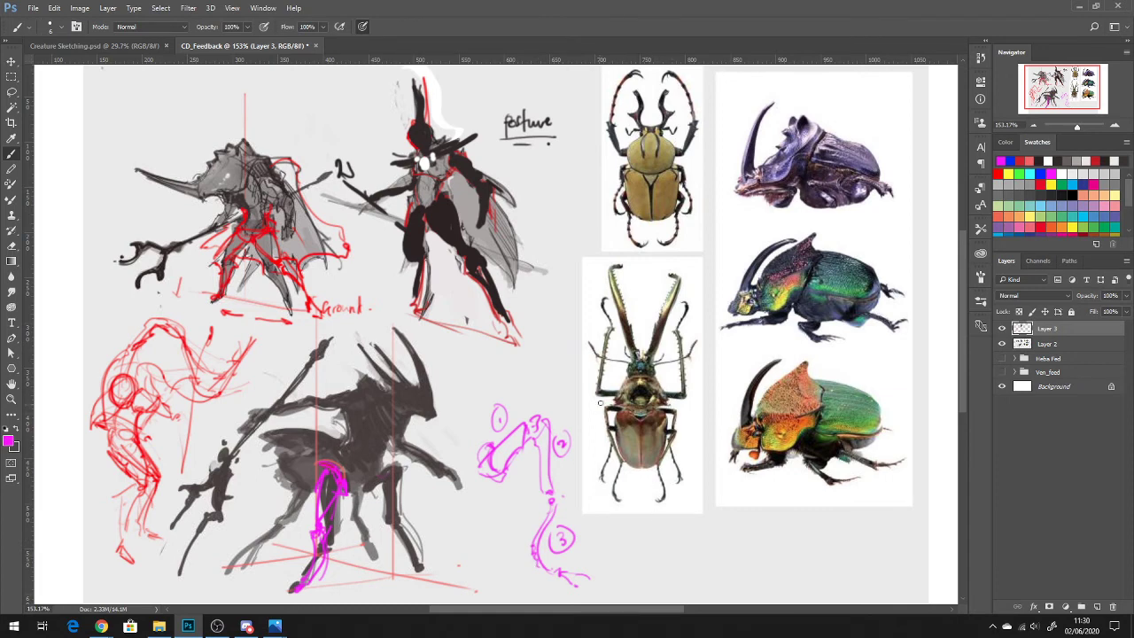
pyautogui.moveTo(628, 404)
pyautogui.mouseDown()
pyautogui.moveTo(591, 502)
pyautogui.moveTo(637, 457)
pyautogui.mouseUp()
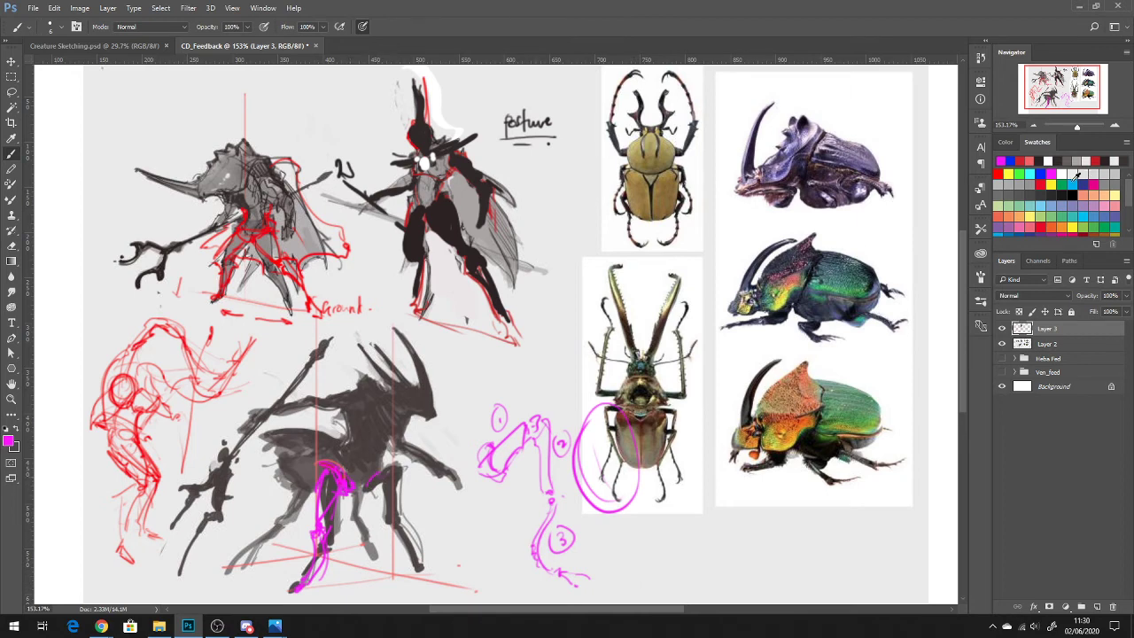
# Step: Mark the inner leg segments joining the centaur's two front legs to its underside in yellow
pyautogui.click(1057, 182)
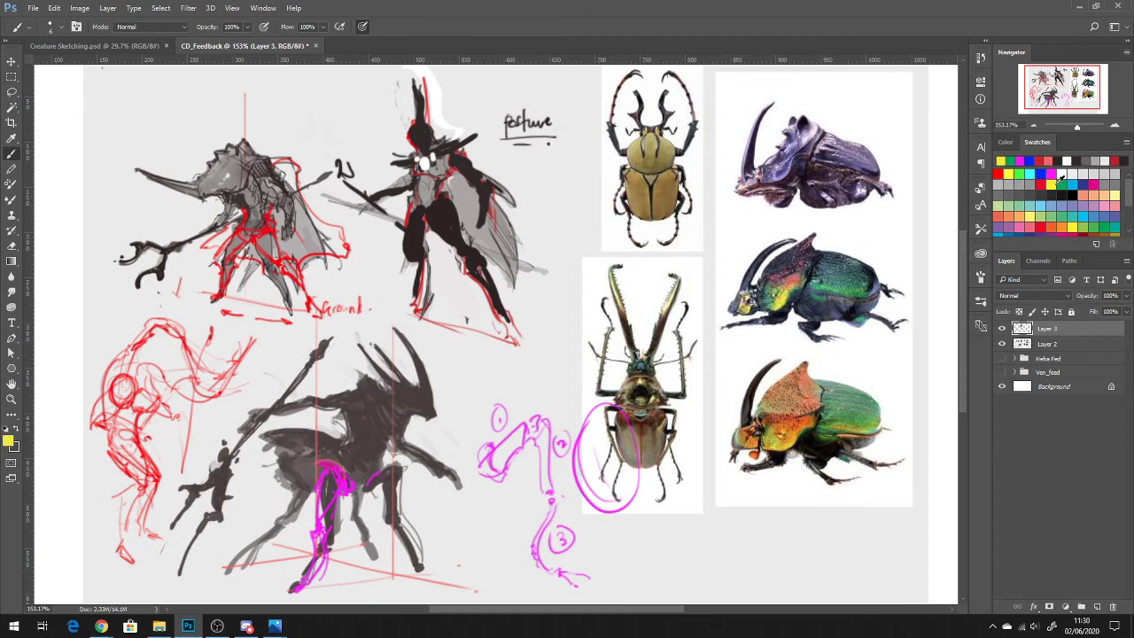
pyautogui.moveTo(342, 464); pyautogui.dragTo(357, 482)
pyautogui.moveTo(346, 474)
pyautogui.mouseDown()
pyautogui.moveTo(337, 466)
pyautogui.moveTo(335, 481)
pyautogui.mouseUp()
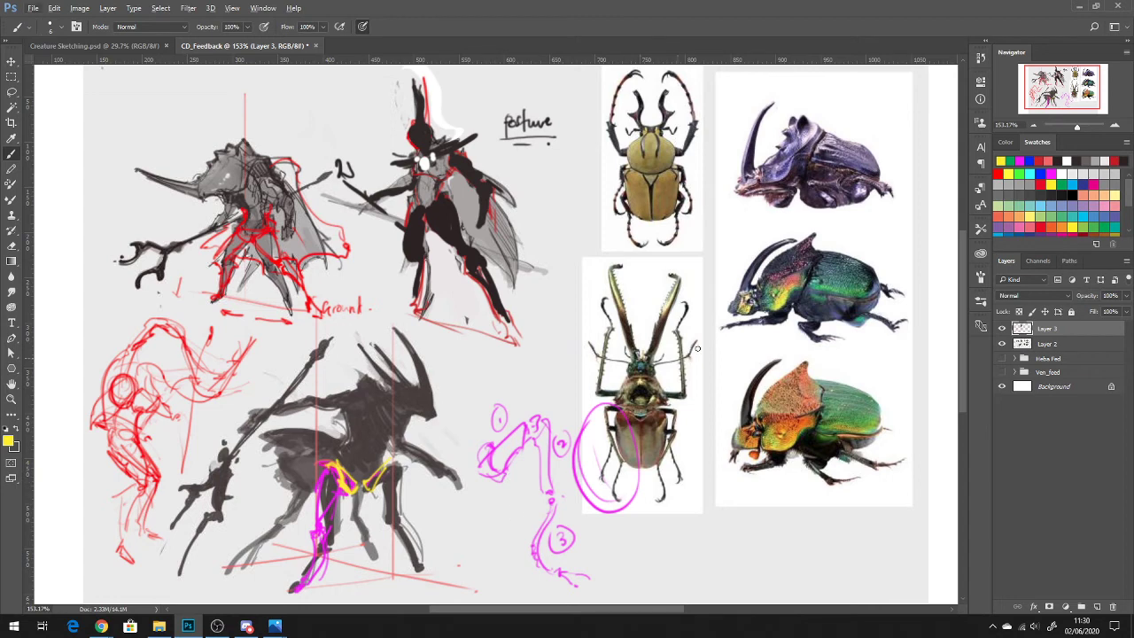
# Step: Block in the centaur's two front legs down to the feet with dark paint and an enlarged brush
pyautogui.click(1057, 191)
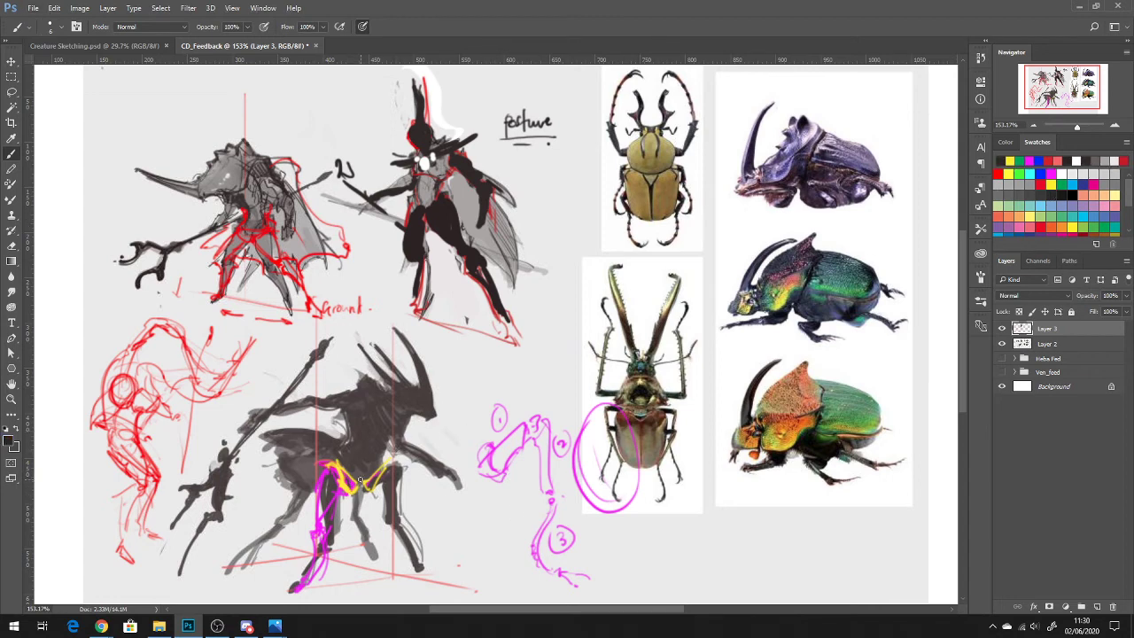
pyautogui.press(']')
pyautogui.press(']')
pyautogui.press(']')
pyautogui.press(']')
pyautogui.press(']')
pyautogui.press(']')
pyautogui.press(']')
pyautogui.moveTo(337, 473)
pyautogui.mouseDown()
pyautogui.moveTo(322, 520)
pyautogui.moveTo(339, 469)
pyautogui.moveTo(396, 472)
pyautogui.moveTo(373, 481)
pyautogui.moveTo(400, 467)
pyautogui.moveTo(385, 476)
pyautogui.moveTo(405, 478)
pyautogui.moveTo(415, 518)
pyautogui.moveTo(398, 474)
pyautogui.moveTo(413, 479)
pyautogui.moveTo(401, 517)
pyautogui.moveTo(396, 503)
pyautogui.moveTo(424, 571)
pyautogui.mouseUp()
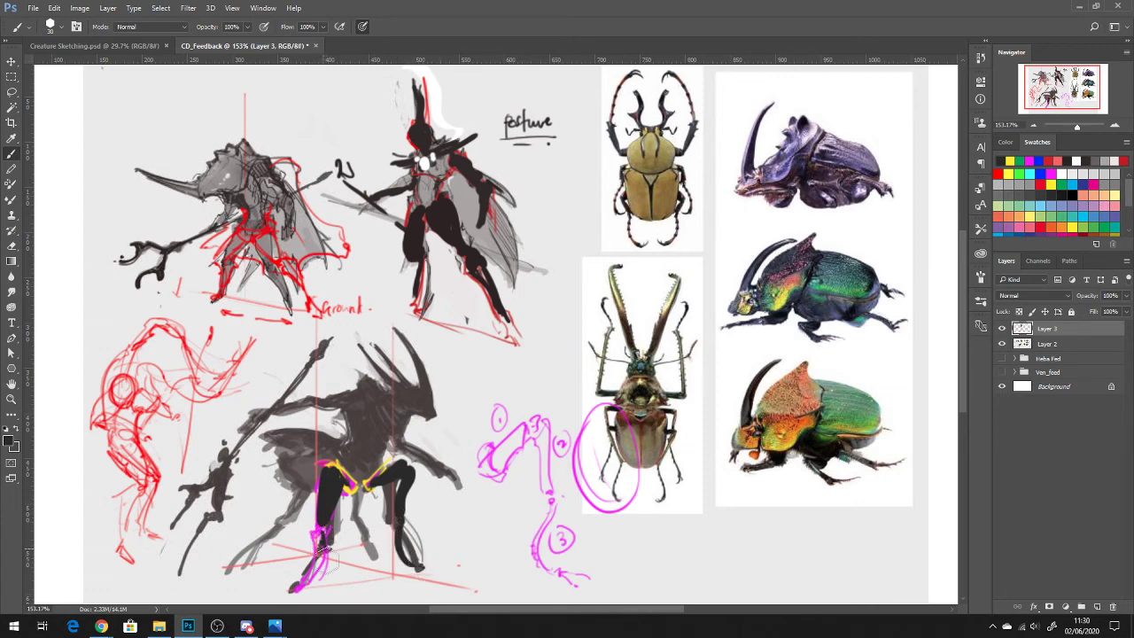
pyautogui.moveTo(323, 557); pyautogui.dragTo(310, 586)
# Step: Reshape the centaur's torso and waist with dark and light grey paint, and compare the paint-over with the original sketch
pyautogui.moveTo(341, 472)
pyautogui.mouseDown()
pyautogui.moveTo(373, 455)
pyautogui.moveTo(363, 476)
pyautogui.moveTo(353, 480)
pyautogui.moveTo(374, 443)
pyautogui.moveTo(366, 474)
pyautogui.moveTo(376, 471)
pyautogui.moveTo(361, 483)
pyautogui.moveTo(378, 467)
pyautogui.moveTo(369, 490)
pyautogui.moveTo(361, 480)
pyautogui.moveTo(379, 472)
pyautogui.moveTo(361, 494)
pyautogui.moveTo(355, 485)
pyautogui.moveTo(373, 477)
pyautogui.moveTo(368, 492)
pyautogui.moveTo(368, 456)
pyautogui.mouseUp()
pyautogui.keyDown('alt'); pyautogui.click(369, 449); pyautogui.keyUp('alt')
pyautogui.keyDown('alt'); pyautogui.click(484, 268); pyautogui.keyUp('alt')
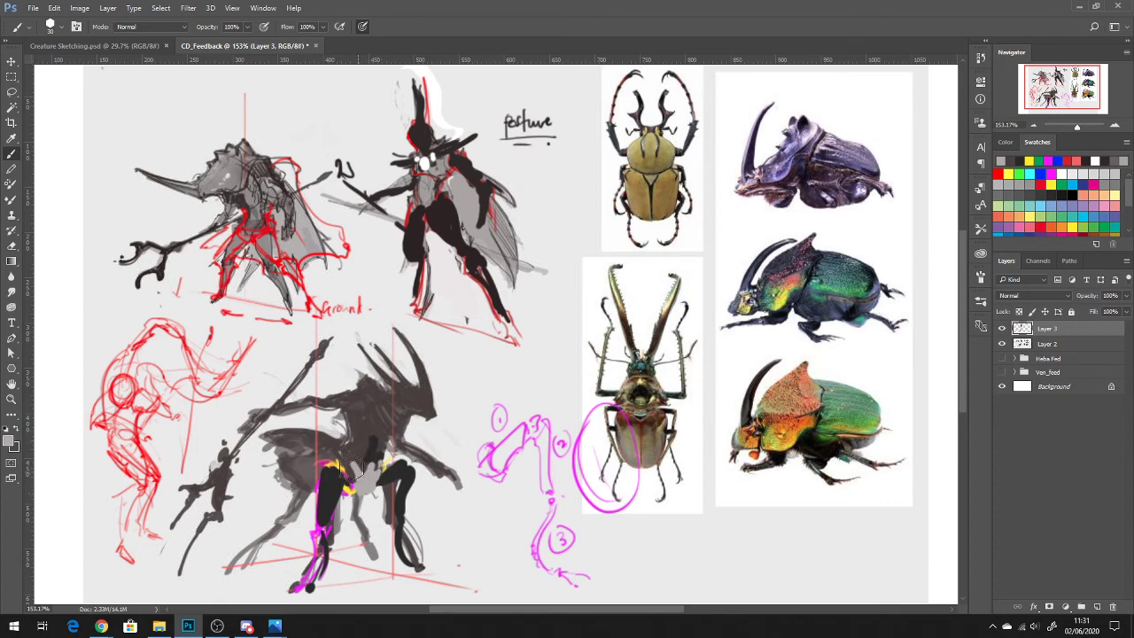
pyautogui.keyDown('alt'); pyautogui.click(351, 456); pyautogui.keyUp('alt')
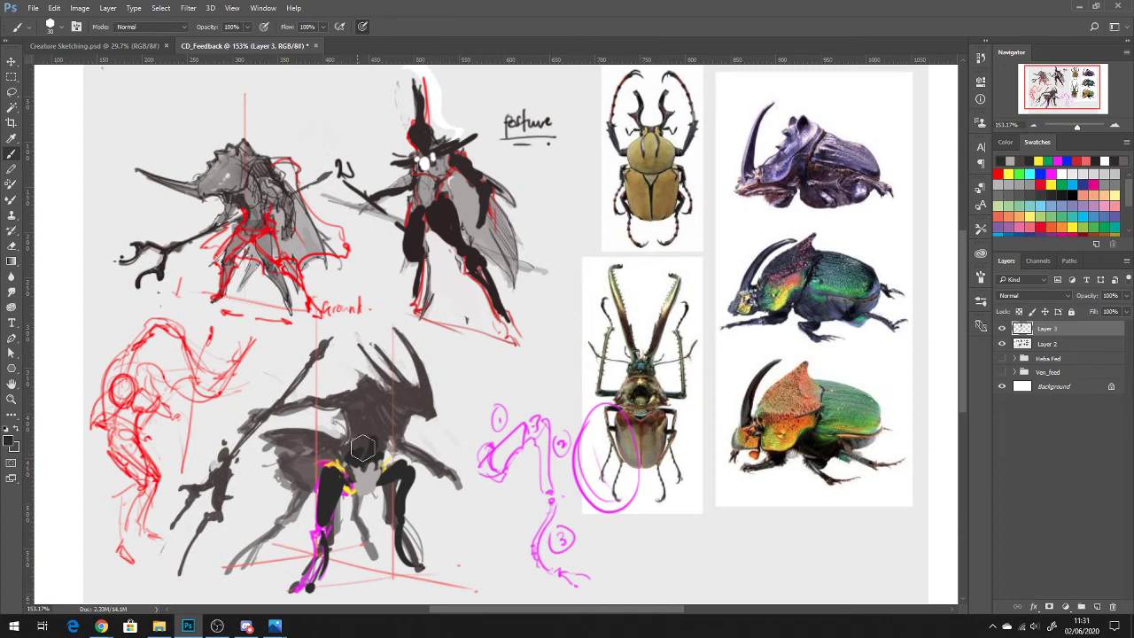
pyautogui.moveTo(363, 421)
pyautogui.mouseDown()
pyautogui.moveTo(363, 453)
pyautogui.moveTo(358, 415)
pyautogui.moveTo(380, 446)
pyautogui.moveTo(367, 421)
pyautogui.moveTo(392, 432)
pyautogui.moveTo(346, 426)
pyautogui.moveTo(366, 408)
pyautogui.moveTo(345, 411)
pyautogui.moveTo(361, 437)
pyautogui.moveTo(337, 426)
pyautogui.moveTo(351, 435)
pyautogui.moveTo(338, 422)
pyautogui.moveTo(349, 448)
pyautogui.mouseUp()
pyautogui.keyDown('alt'); pyautogui.click(341, 430); pyautogui.keyUp('alt')
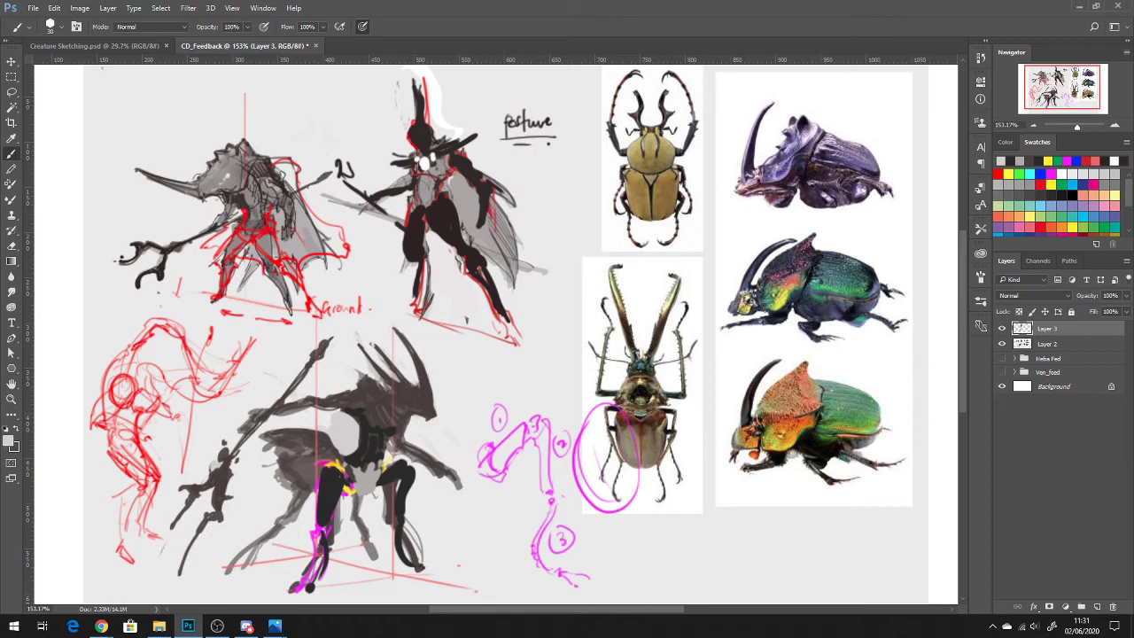
pyautogui.click(1002, 328)
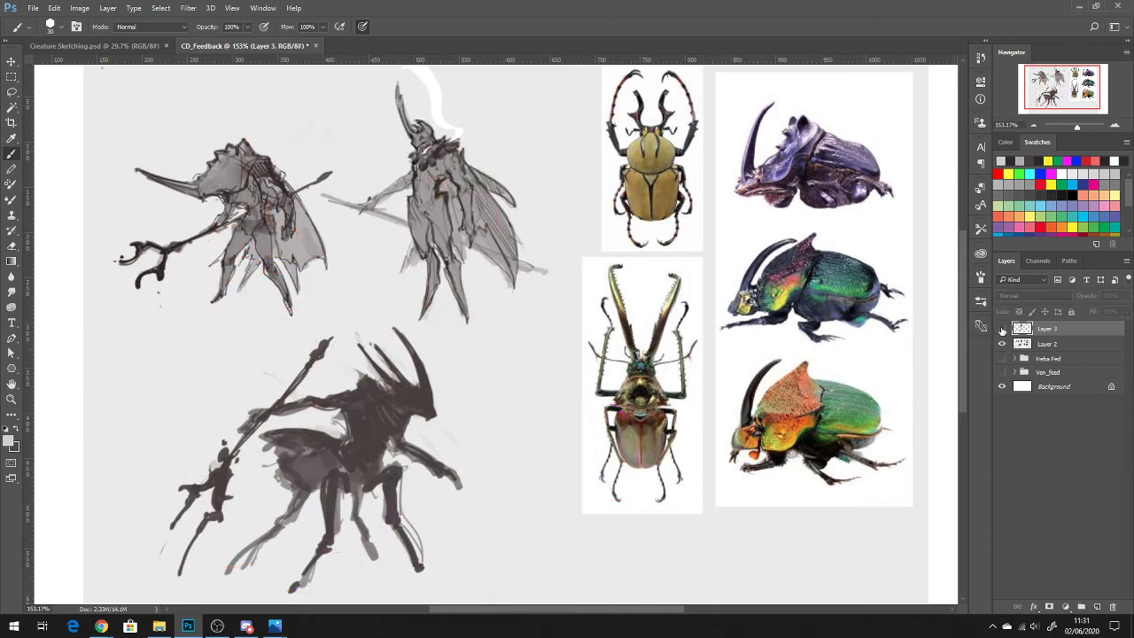
pyautogui.click(1001, 330)
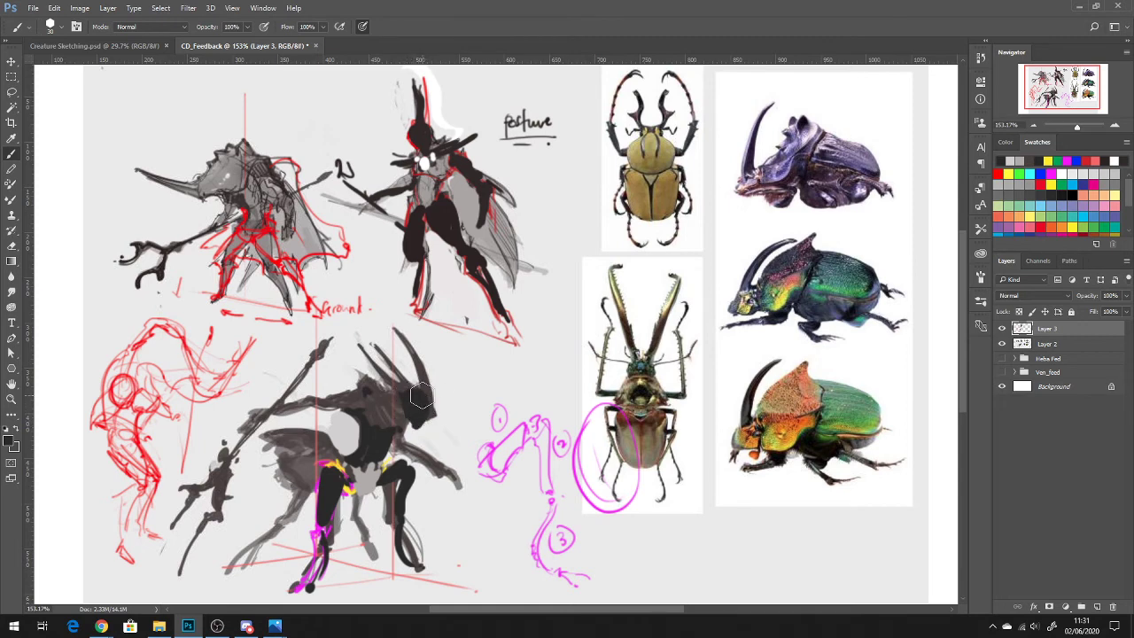
pyautogui.moveTo(420, 394); pyautogui.dragTo(376, 335)
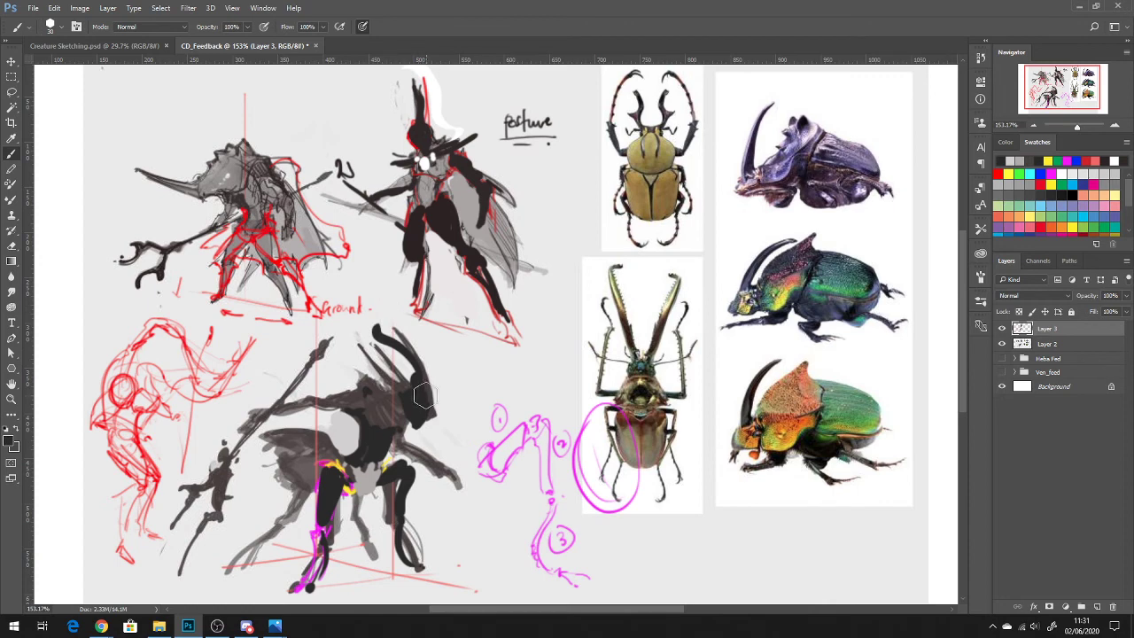
pyautogui.hotkey('ctrl', 'z')
pyautogui.moveTo(419, 373); pyautogui.dragTo(408, 334)
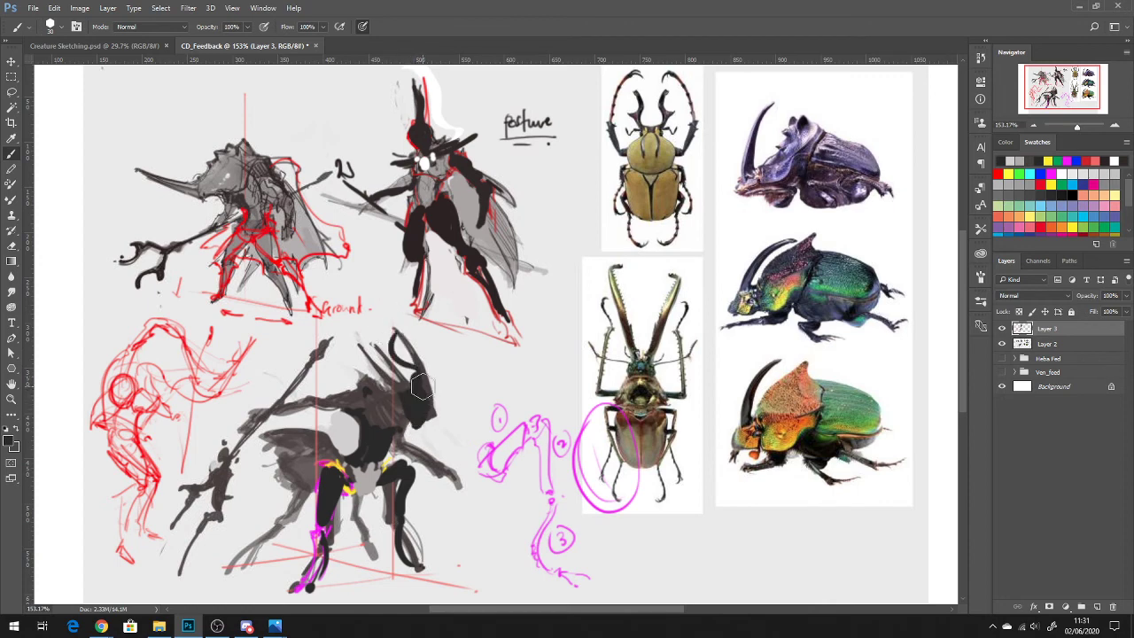
pyautogui.hotkey('ctrl', 'z')
# Step: Repaint the centaur's curved horns with a smaller dark brush, carve the head's outline in light grey and add a light eye spot
pyautogui.moveTo(418, 381); pyautogui.dragTo(381, 311)
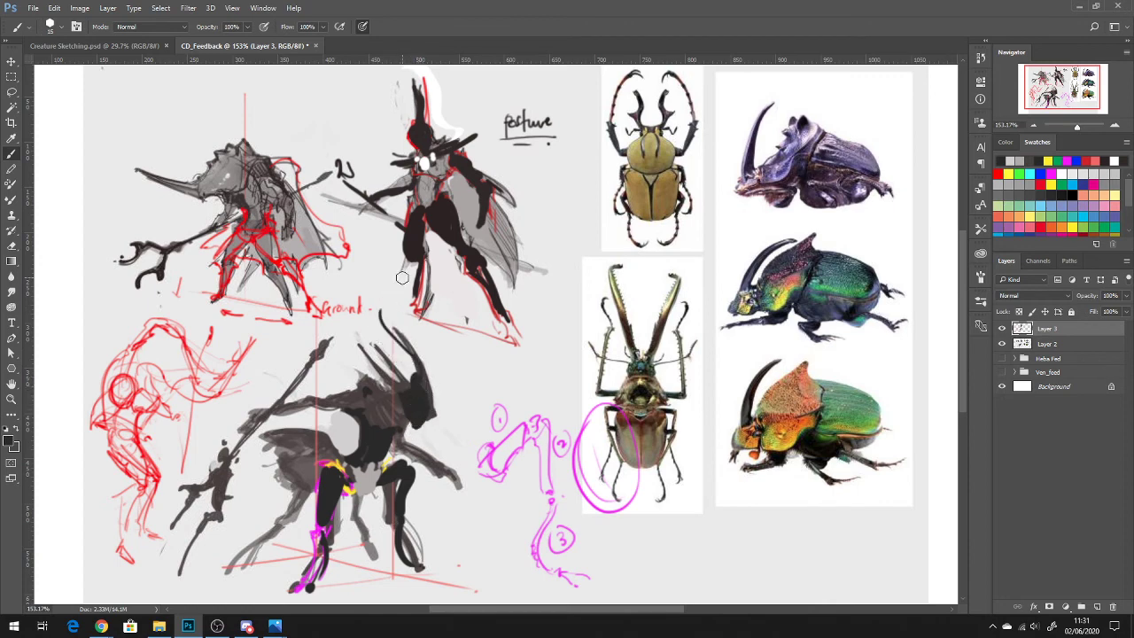
pyautogui.moveTo(411, 394)
pyautogui.mouseDown()
pyautogui.moveTo(365, 338)
pyautogui.moveTo(395, 373)
pyautogui.moveTo(374, 331)
pyautogui.mouseUp()
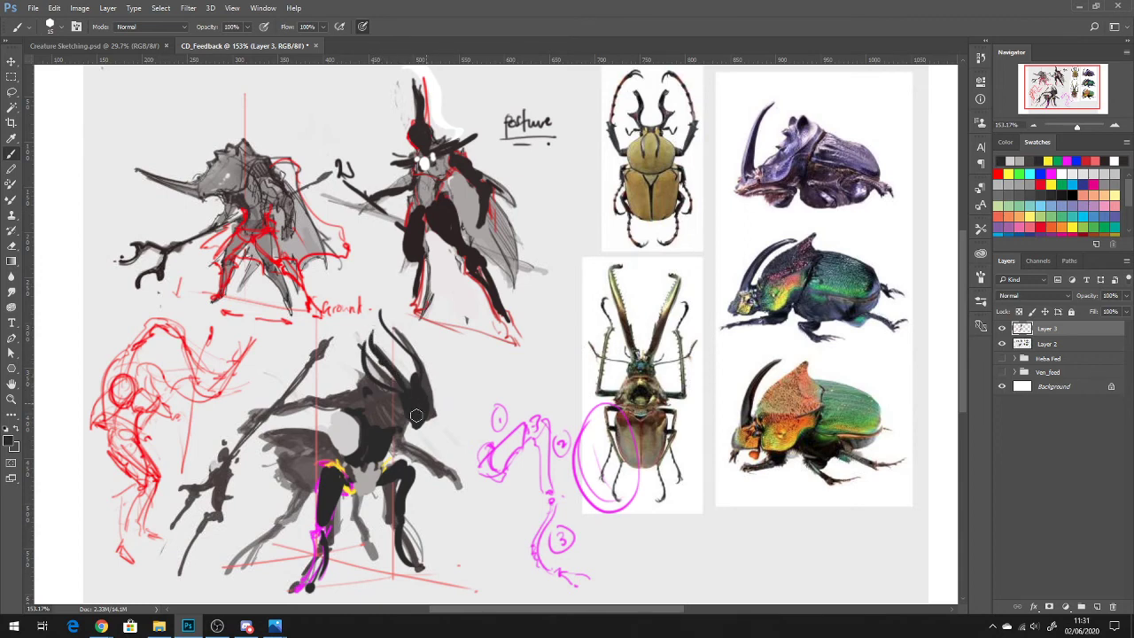
pyautogui.press('x')
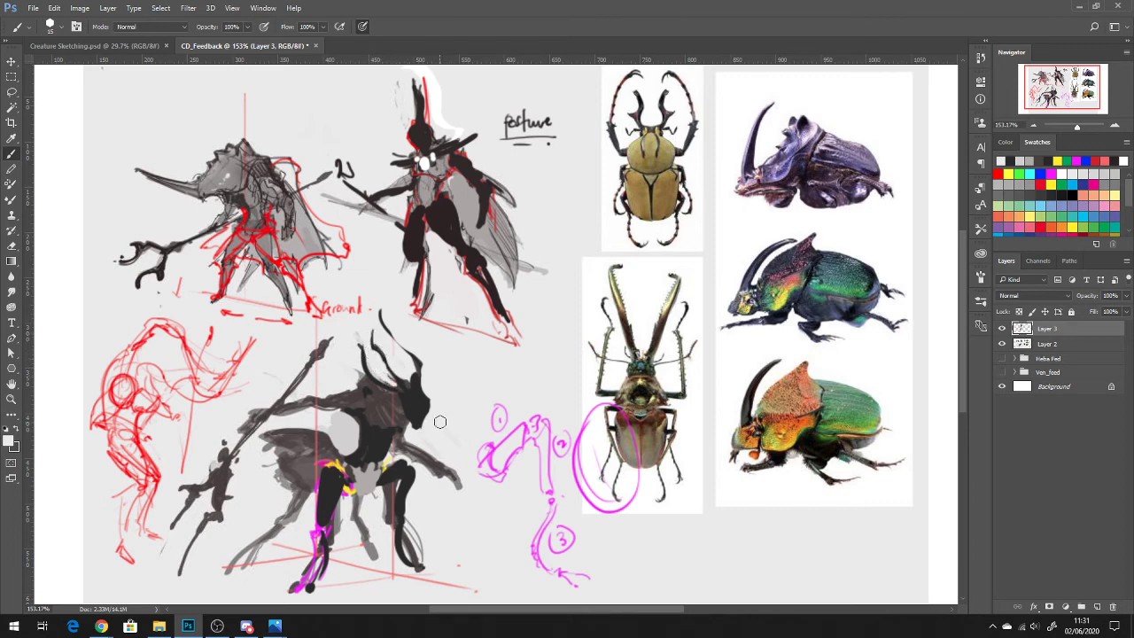
pyautogui.moveTo(410, 399); pyautogui.dragTo(414, 408)
pyautogui.moveTo(369, 410); pyautogui.dragTo(402, 449)
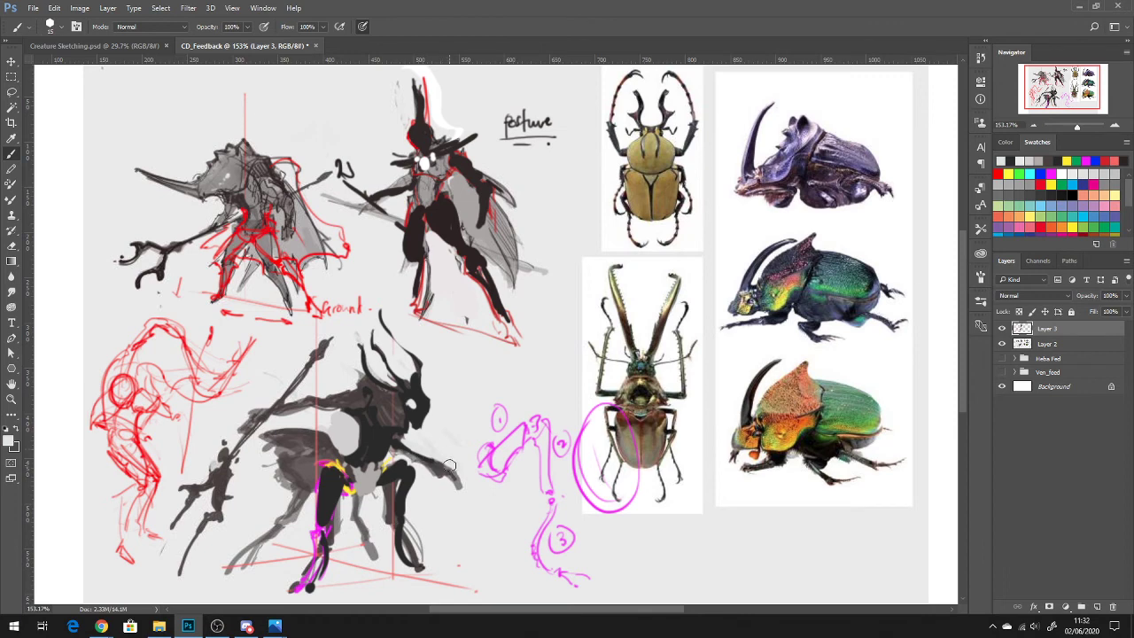
# Step: Paint the centaur's forward-reaching arm and outline a rounded abdomen and raised wing shapes behind the torso in dark paint
pyautogui.moveTo(415, 421); pyautogui.dragTo(468, 436)
pyautogui.moveTo(333, 415)
pyautogui.mouseDown()
pyautogui.moveTo(357, 412)
pyautogui.moveTo(317, 434)
pyautogui.moveTo(327, 433)
pyautogui.moveTo(299, 470)
pyautogui.moveTo(339, 422)
pyautogui.mouseUp()
pyautogui.moveTo(271, 440)
pyautogui.mouseDown()
pyautogui.moveTo(281, 466)
pyautogui.moveTo(272, 415)
pyautogui.moveTo(294, 362)
pyautogui.moveTo(310, 376)
pyautogui.mouseUp()
pyautogui.moveTo(323, 385); pyautogui.dragTo(342, 447)
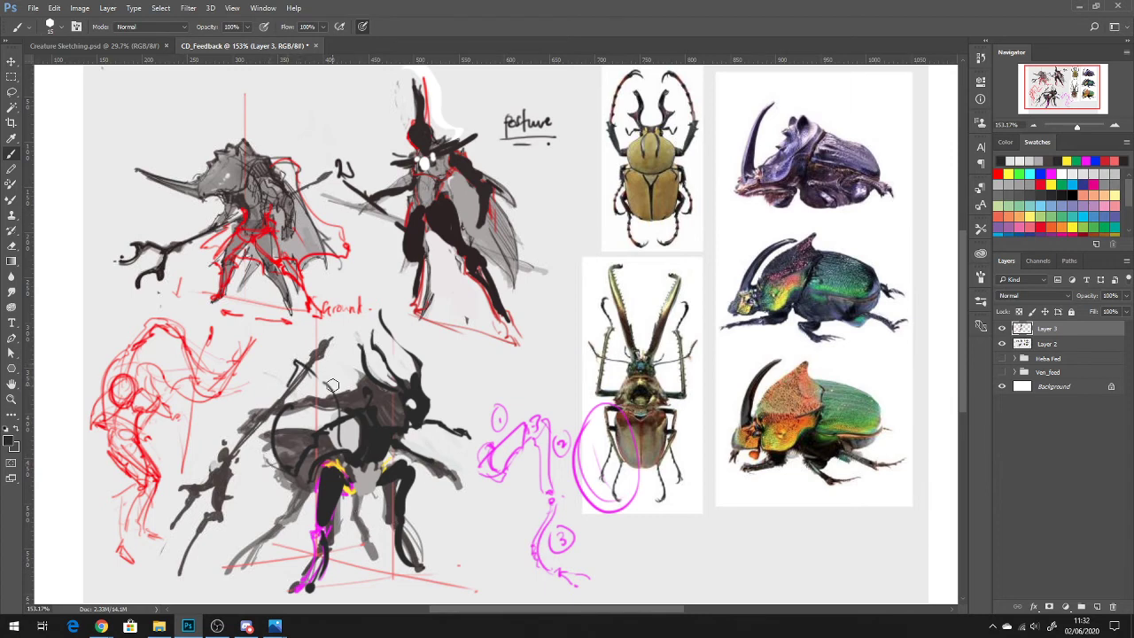
pyautogui.moveTo(334, 385)
pyautogui.mouseDown()
pyautogui.moveTo(323, 364)
pyautogui.moveTo(333, 370)
pyautogui.mouseUp()
pyautogui.moveTo(353, 415); pyautogui.dragTo(351, 454)
pyautogui.moveTo(331, 378)
pyautogui.mouseDown()
pyautogui.moveTo(326, 363)
pyautogui.moveTo(342, 395)
pyautogui.mouseUp()
# Step: Fill the centaur's rounded abdomen and the area behind its torso with a sampled mid grey
pyautogui.press('alt')
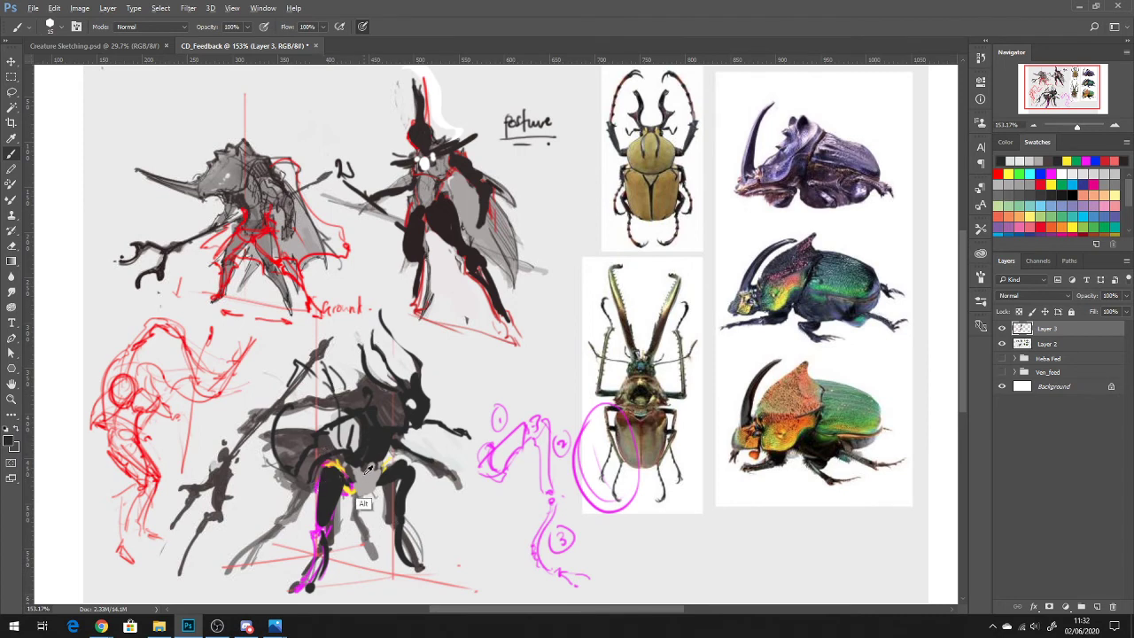
pyautogui.keyDown('alt'); pyautogui.click(293, 514); pyautogui.keyUp('alt')
pyautogui.moveTo(298, 427)
pyautogui.mouseDown()
pyautogui.moveTo(288, 462)
pyautogui.moveTo(280, 431)
pyautogui.moveTo(294, 458)
pyautogui.moveTo(306, 417)
pyautogui.moveTo(327, 411)
pyautogui.moveTo(298, 436)
pyautogui.moveTo(327, 414)
pyautogui.moveTo(297, 394)
pyautogui.moveTo(339, 388)
pyautogui.mouseUp()
pyautogui.moveTo(351, 432); pyautogui.dragTo(340, 450)
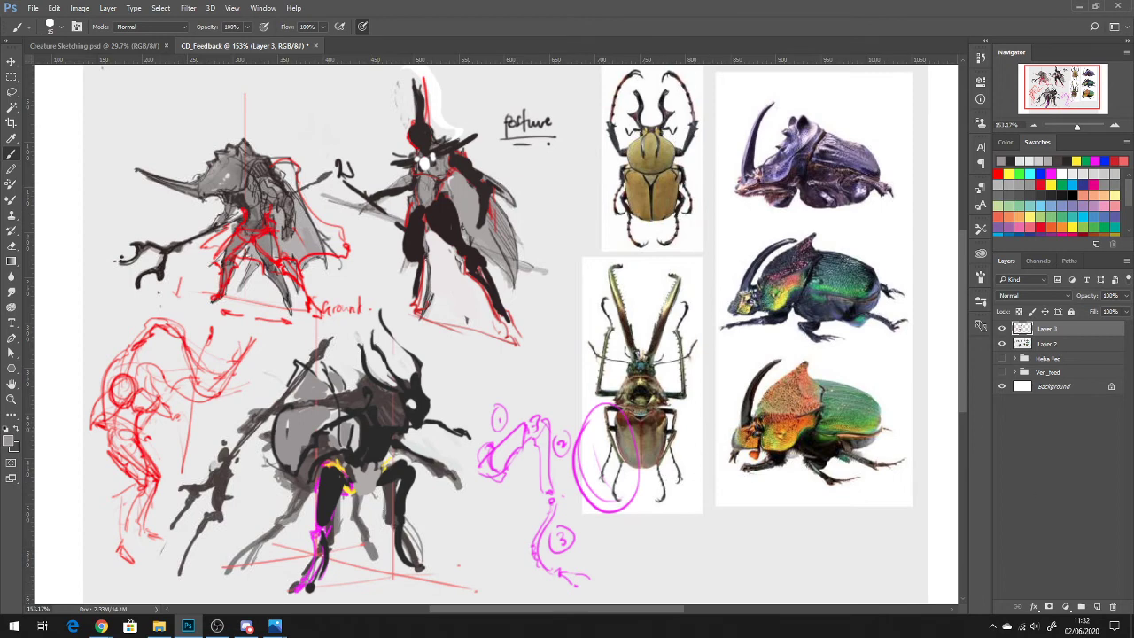
# Step: Group Layer 3 and Layer 2, name the group after the artist and hide it
pyautogui.hotkey('alt', 'Tab')
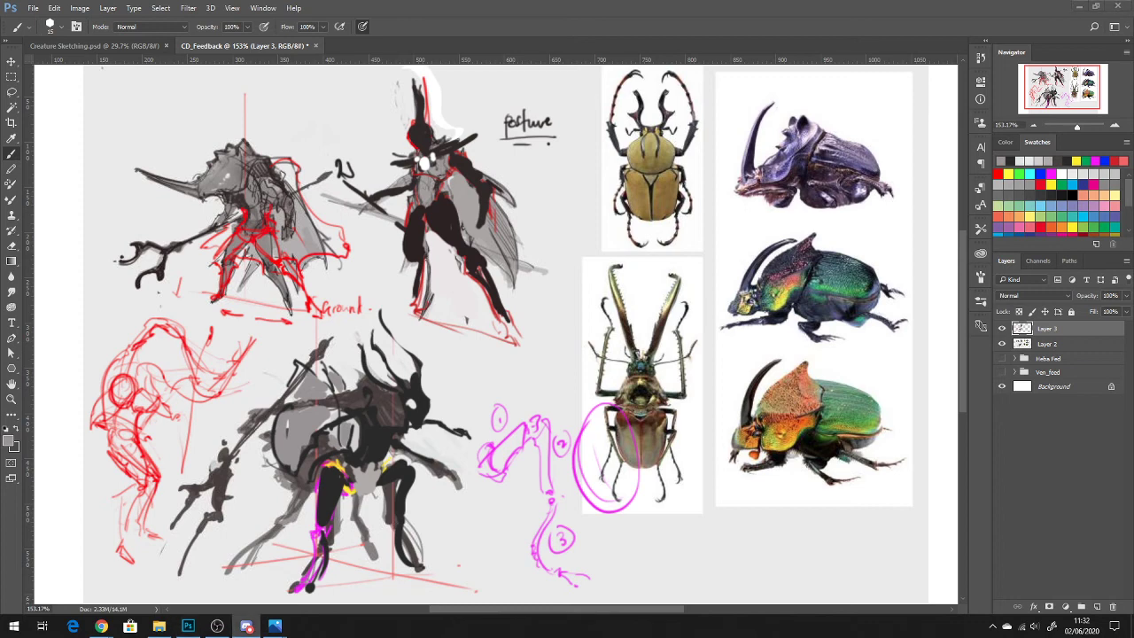
pyautogui.scroll(-4, 841, 416)
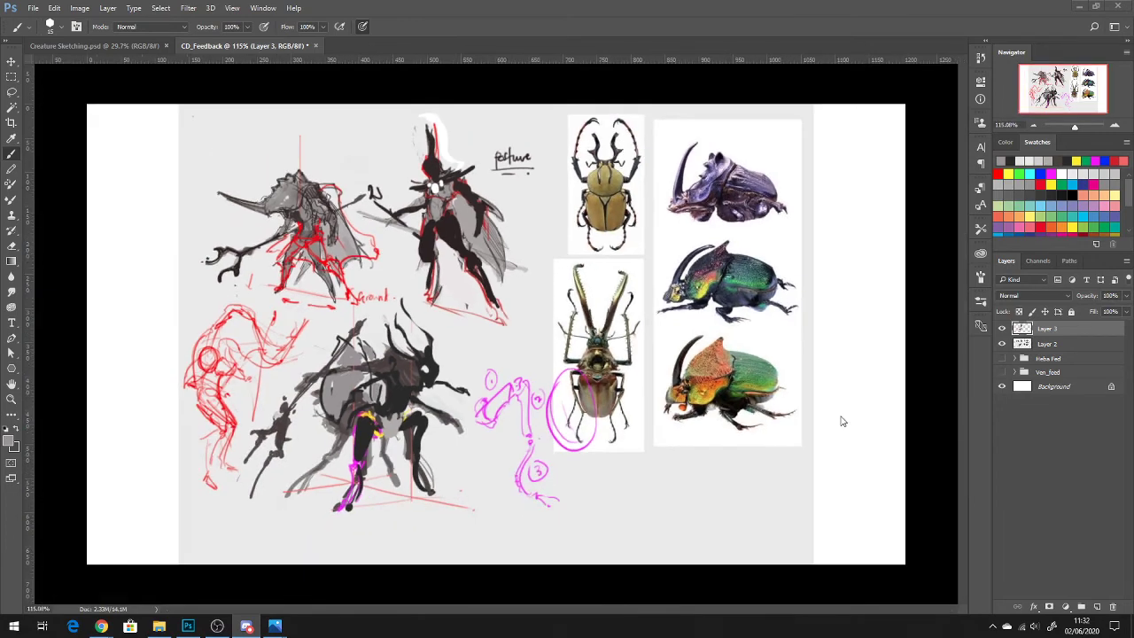
pyautogui.scroll(4, 841, 416)
pyautogui.scroll(-4, 841, 416)
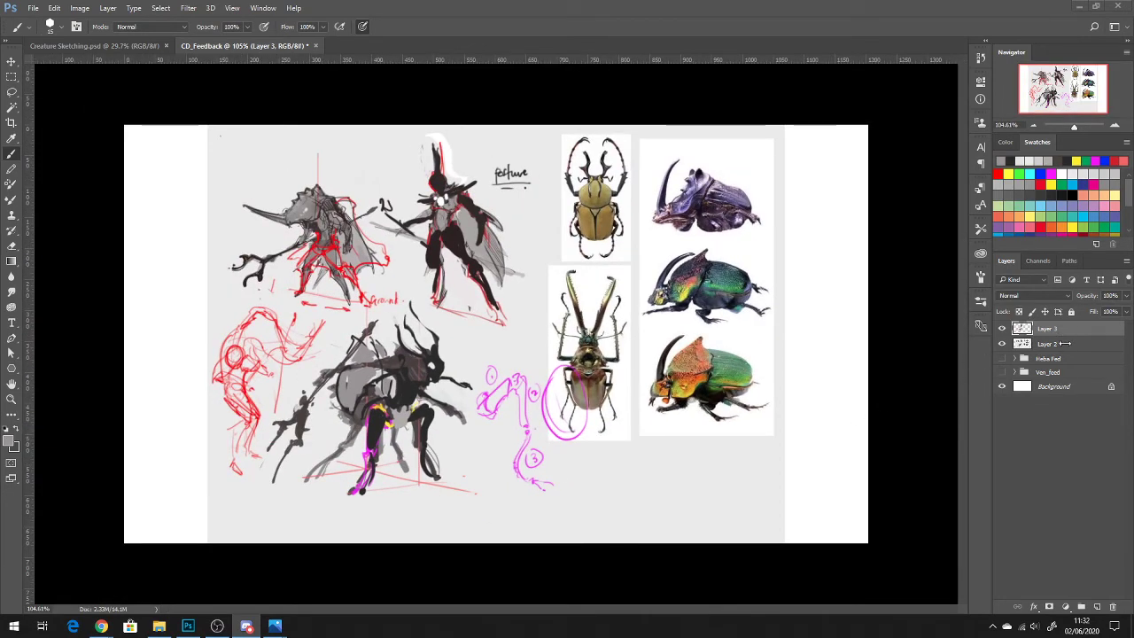
pyautogui.keyDown('shift'); pyautogui.click(1066, 346); pyautogui.keyUp('shift')
pyautogui.hotkey('ctrl', 'g')
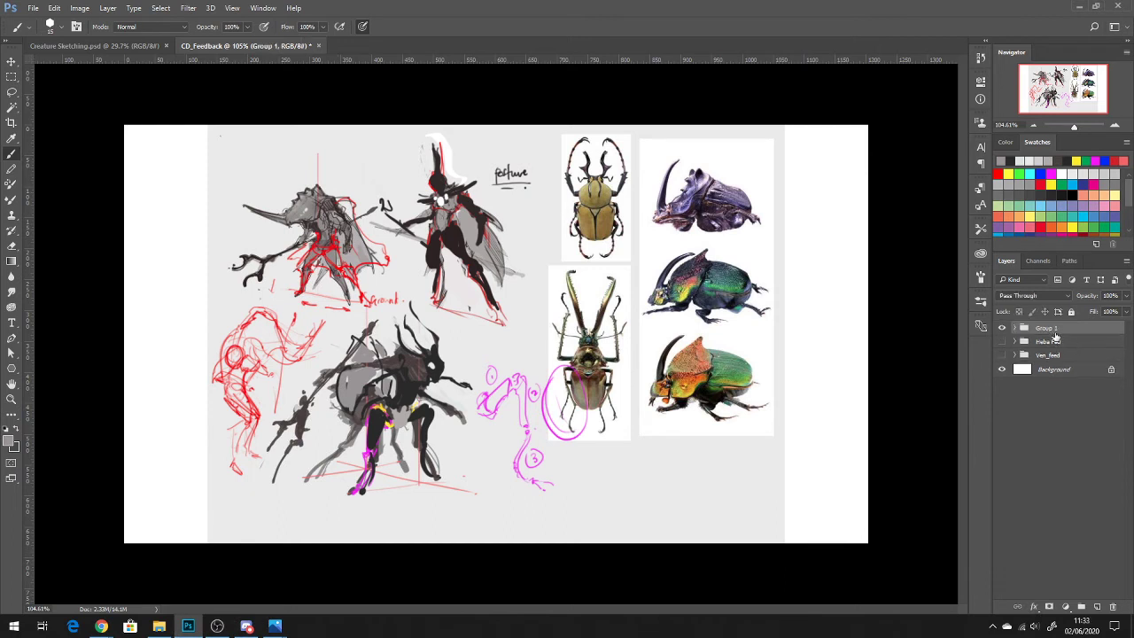
pyautogui.doubleClick(1047, 328)
pyautogui.write('Grizz')
pyautogui.press('Return')
pyautogui.click(1002, 329)
# Step: Paste the next artist's king shaman sheet into the document as a new layer
pyautogui.hotkey('ctrl', 'v')
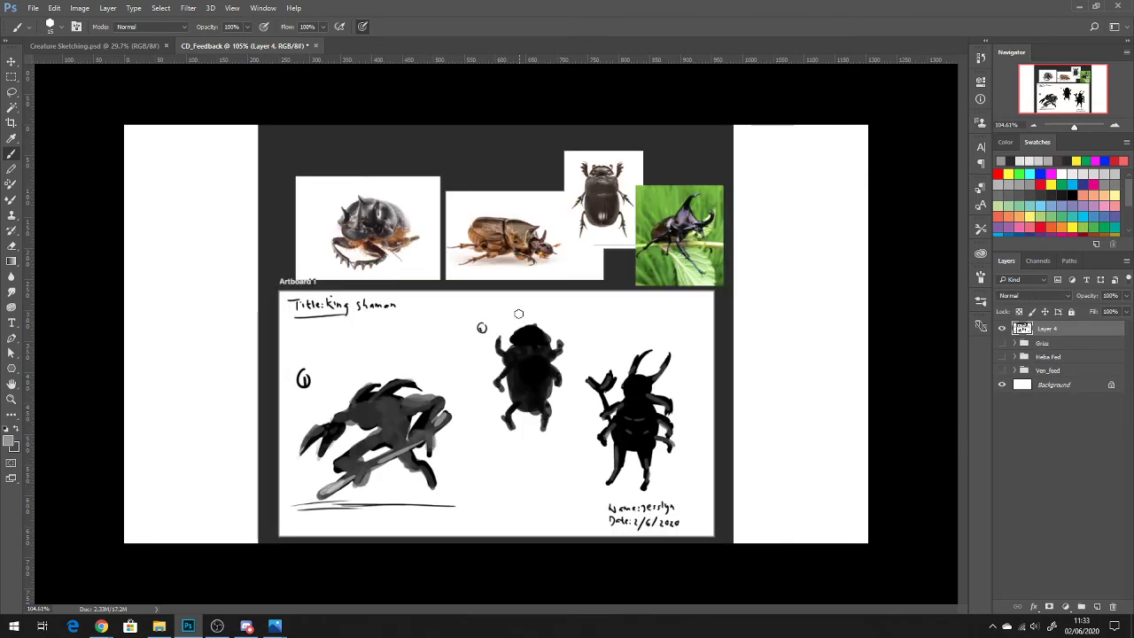
# Step: Add a new layer above Layer 4 and choose red as the paint colour
pyautogui.scroll(3, 540, 328)
pyautogui.scroll(-4, 550, 330)
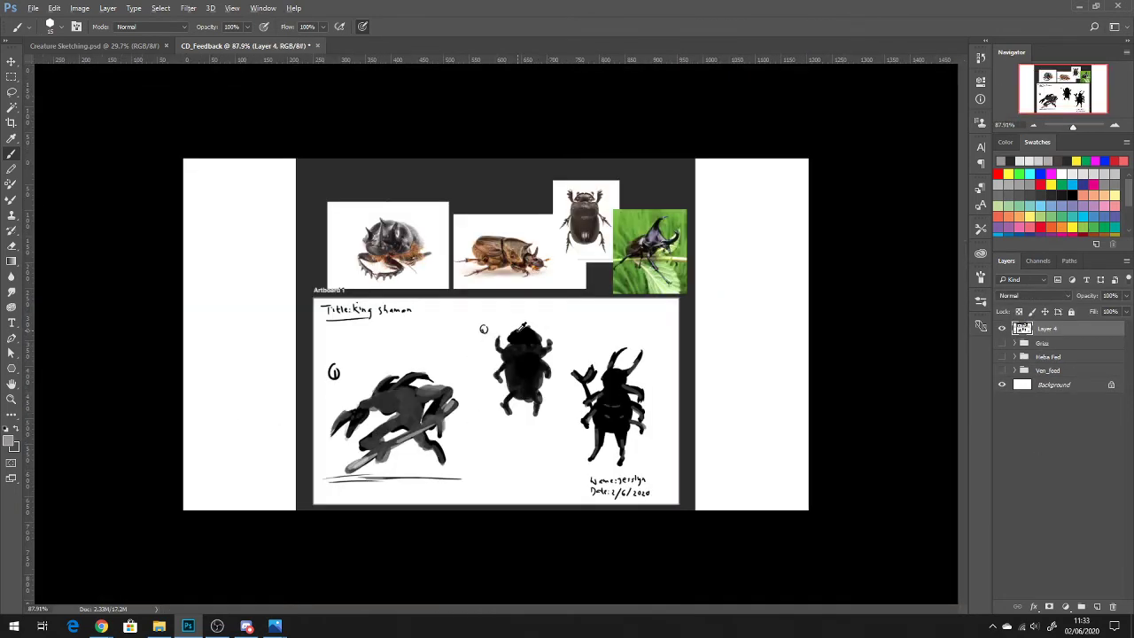
pyautogui.scroll(3, 523, 325)
pyautogui.scroll(-2, 522, 326)
pyautogui.scroll(3, 522, 327)
pyautogui.scroll(-1, 521, 328)
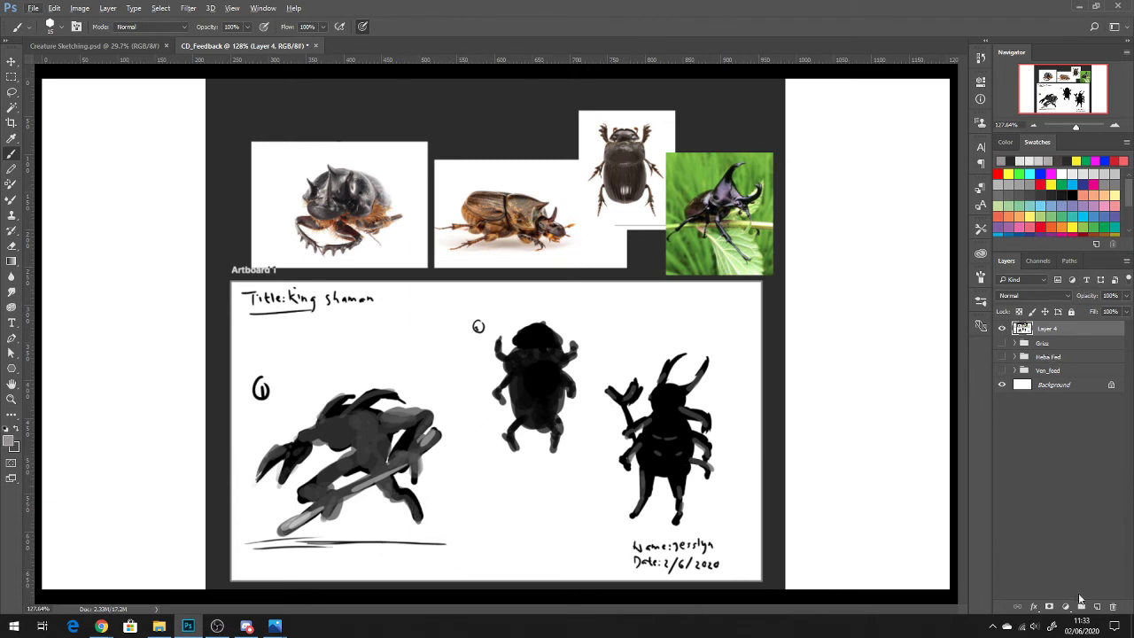
pyautogui.click(1097, 606)
pyautogui.click(1042, 224)
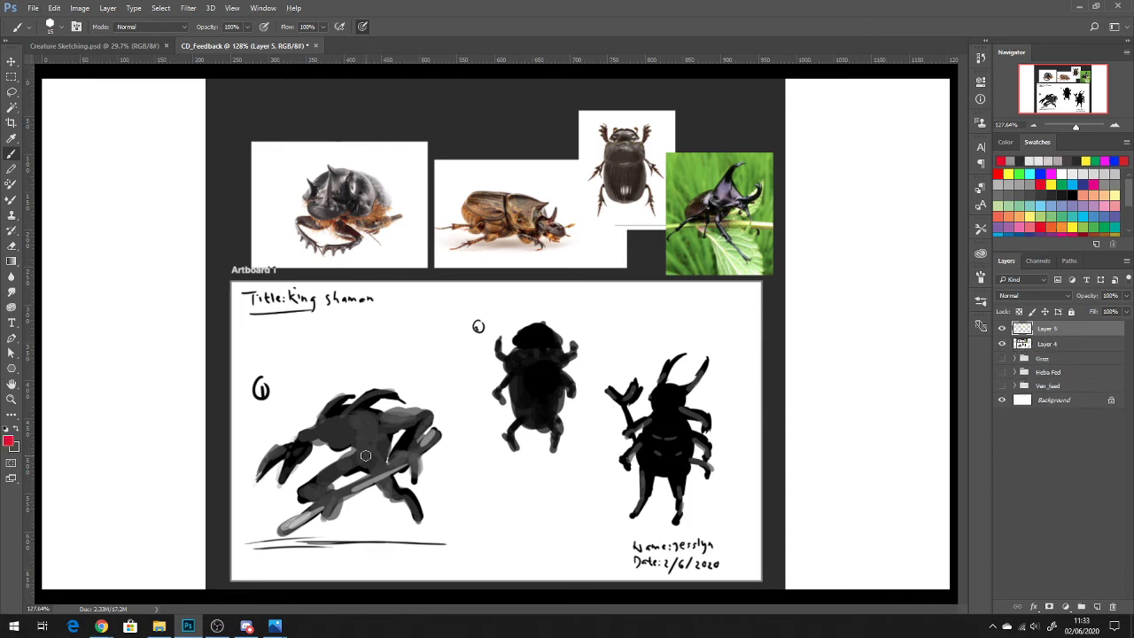
# Step: Draw a slanted red ground line under the upright horned figure's feet and paint its one leg stepping wider
pyautogui.moveTo(451, 524); pyautogui.dragTo(332, 516)
pyautogui.hotkey('ctrl', 'z')
pyautogui.moveTo(619, 507); pyautogui.dragTo(714, 521)
pyautogui.hotkey('ctrl', 'z')
pyautogui.moveTo(629, 507); pyautogui.dragTo(719, 521)
pyautogui.moveTo(684, 480); pyautogui.dragTo(713, 518)
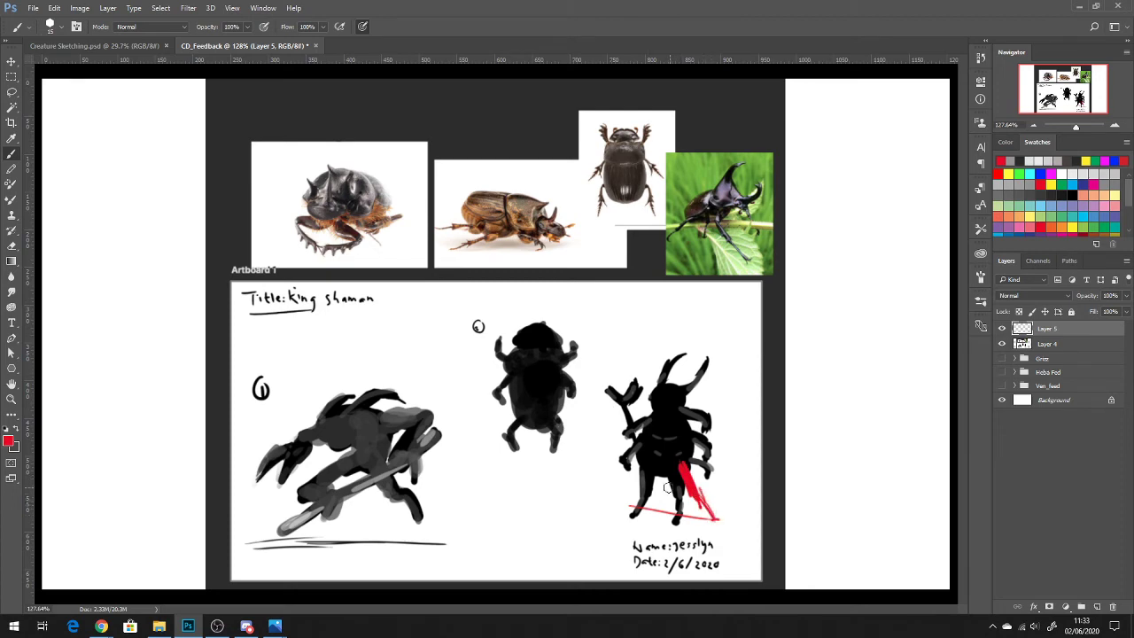
pyautogui.moveTo(650, 466); pyautogui.dragTo(630, 510)
pyautogui.hotkey('ctrl', 'alt', 'z')
pyautogui.hotkey('ctrl', 'alt', 'z')
# Step: Paint bent red legs in a wide stance over the staff-carrying figure and link its feet with a line
pyautogui.moveTo(368, 461)
pyautogui.mouseDown()
pyautogui.moveTo(395, 508)
pyautogui.moveTo(378, 462)
pyautogui.moveTo(395, 504)
pyautogui.moveTo(411, 501)
pyautogui.moveTo(432, 537)
pyautogui.moveTo(413, 502)
pyautogui.moveTo(440, 545)
pyautogui.mouseUp()
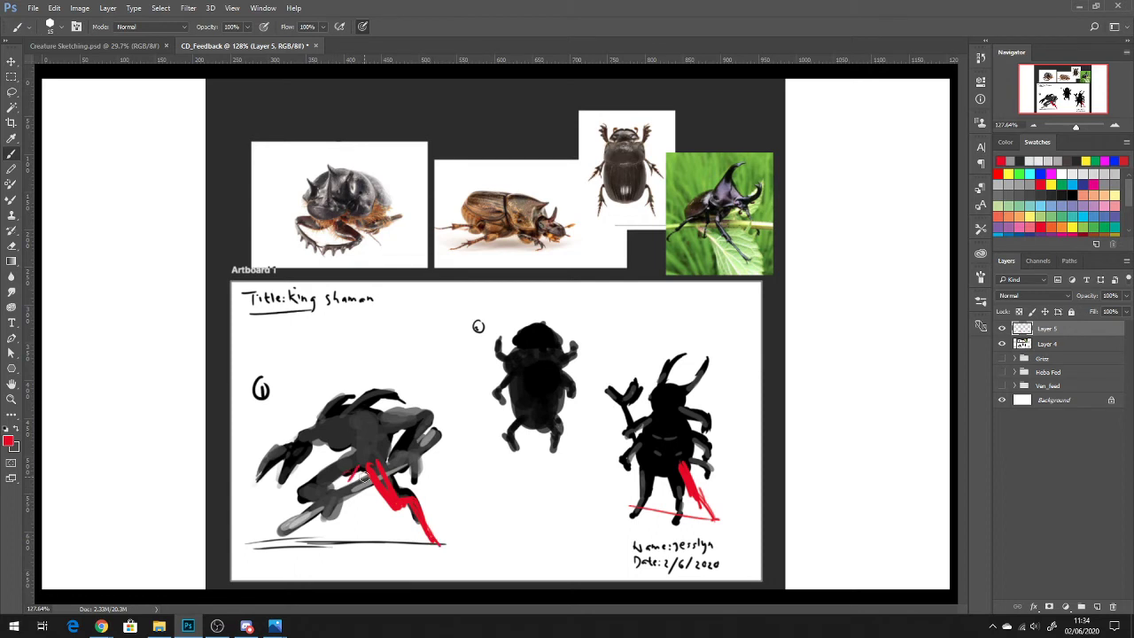
pyautogui.moveTo(330, 493)
pyautogui.mouseDown()
pyautogui.moveTo(357, 465)
pyautogui.moveTo(334, 498)
pyautogui.moveTo(341, 523)
pyautogui.moveTo(341, 532)
pyautogui.mouseUp()
pyautogui.moveTo(418, 552)
pyautogui.mouseDown()
pyautogui.moveTo(333, 532)
pyautogui.moveTo(448, 555)
pyautogui.mouseUp()
pyautogui.moveTo(347, 535)
pyautogui.mouseDown()
pyautogui.moveTo(442, 553)
pyautogui.moveTo(343, 534)
pyautogui.moveTo(404, 545)
pyautogui.mouseUp()
# Step: Try a red slanted ground line with upright leg strokes below the middle beetle, and undo those strokes
pyautogui.moveTo(459, 475); pyautogui.dragTo(577, 556)
pyautogui.moveTo(484, 489); pyautogui.dragTo(483, 455)
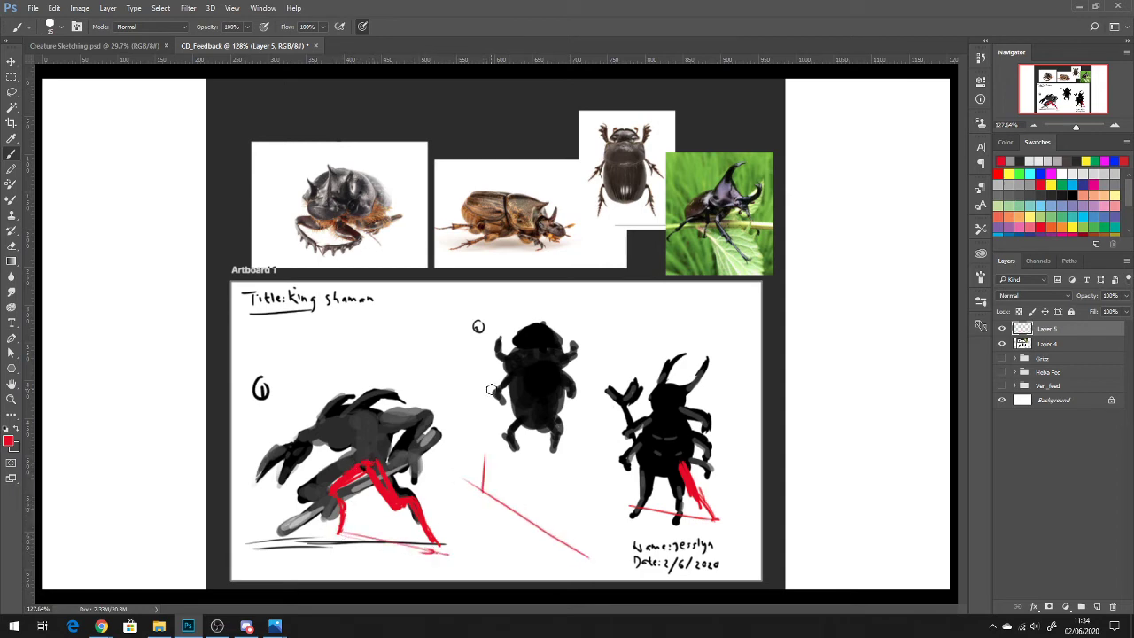
pyautogui.moveTo(526, 523); pyautogui.dragTo(526, 483)
pyautogui.moveTo(527, 540)
pyautogui.mouseDown()
pyautogui.moveTo(519, 471)
pyautogui.moveTo(541, 543)
pyautogui.moveTo(554, 548)
pyautogui.moveTo(537, 520)
pyautogui.moveTo(535, 536)
pyautogui.moveTo(518, 471)
pyautogui.moveTo(534, 477)
pyautogui.moveTo(539, 533)
pyautogui.mouseUp()
pyautogui.moveTo(492, 461); pyautogui.dragTo(489, 479)
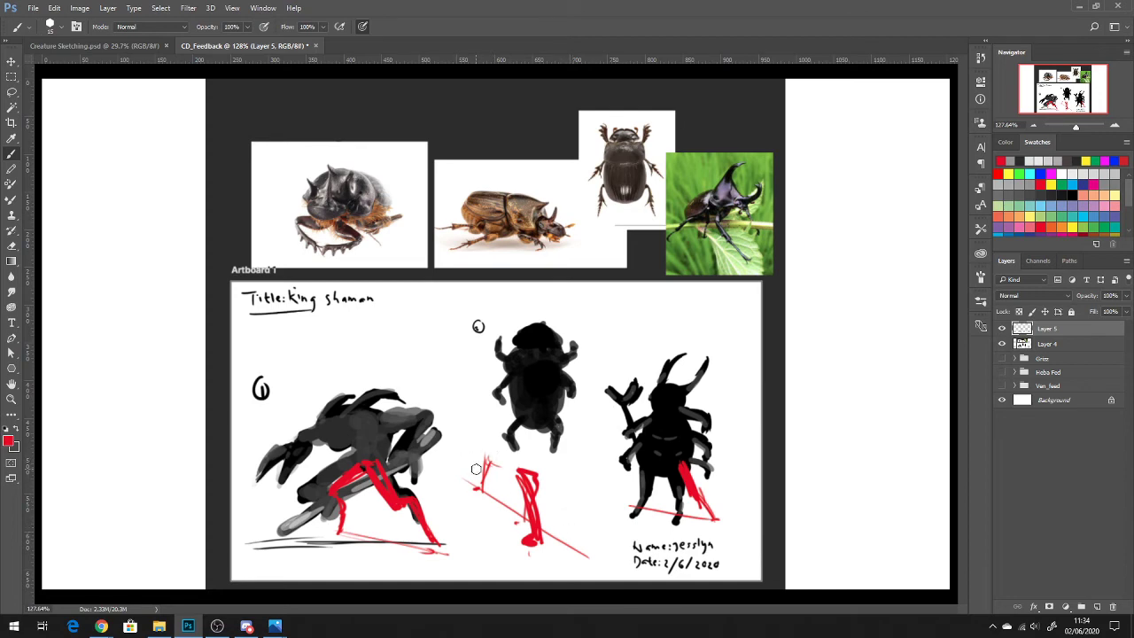
pyautogui.hotkey('ctrl', 'alt', 'z')
pyautogui.hotkey('ctrl', 'alt', 'z')
pyautogui.hotkey('ctrl', 'alt', 'z')
pyautogui.hotkey('ctrl', 'alt', 'z')
pyautogui.hotkey('ctrl', 'alt', 'z')
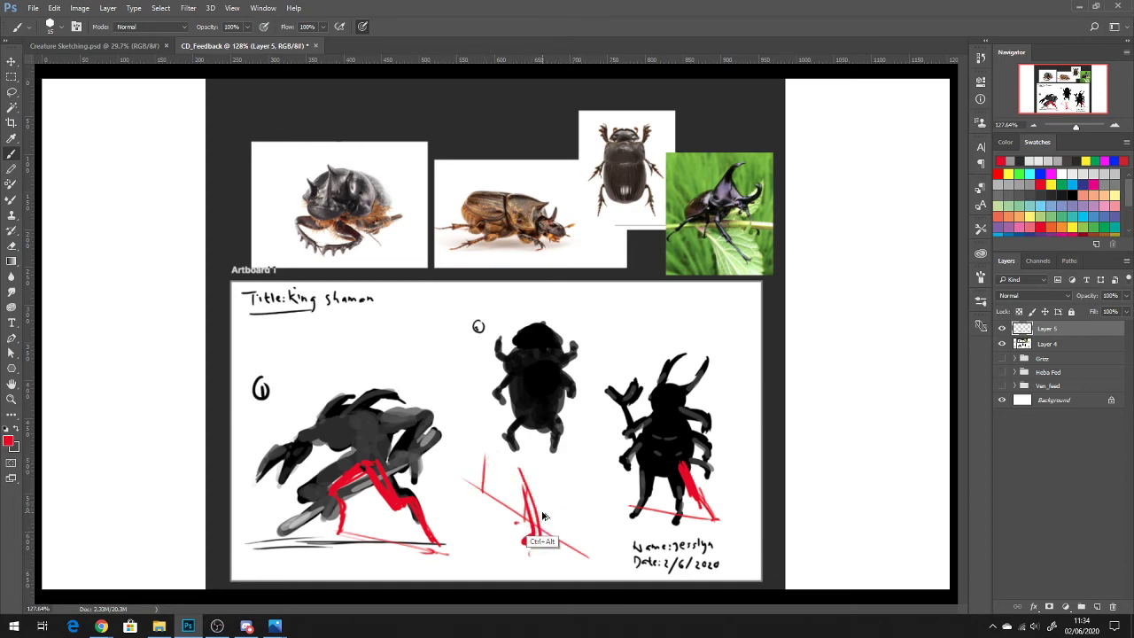
pyautogui.hotkey('ctrl', 'alt', 'z')
pyautogui.hotkey('ctrl', 'alt', 'z')
pyautogui.hotkey('ctrl', 'alt', 'z')
pyautogui.hotkey('ctrl', 'alt', 'z')
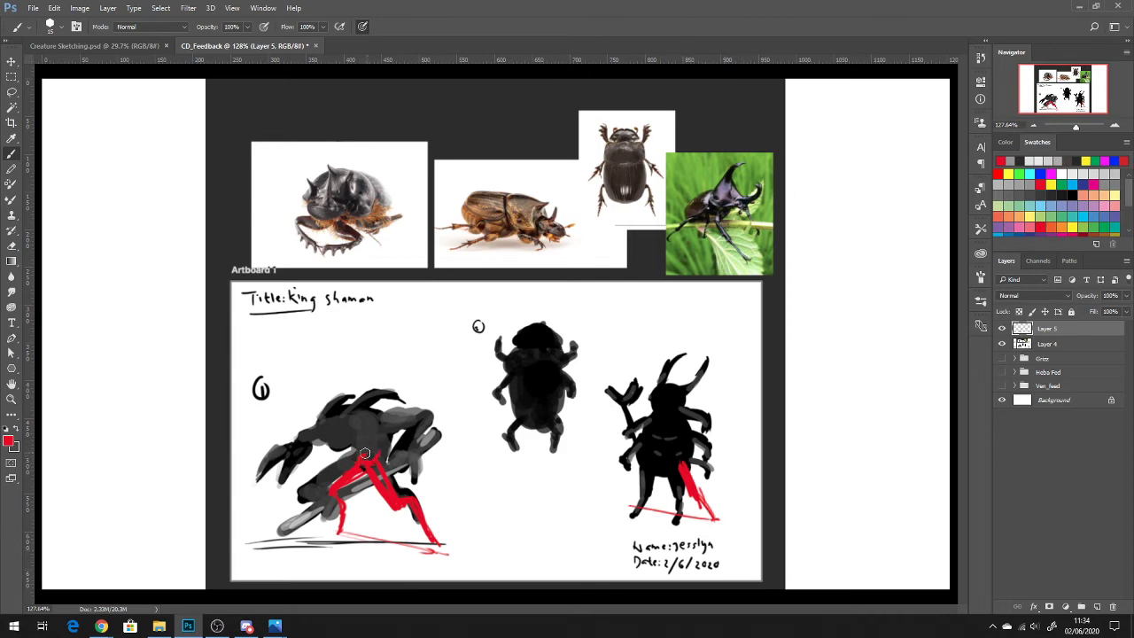
# Step: Outline the staff-carrying figure's torso, shoulders, bent rear arm, head, tall horns and front claw in red
pyautogui.moveTo(356, 443); pyautogui.dragTo(383, 430)
pyautogui.moveTo(370, 415)
pyautogui.mouseDown()
pyautogui.moveTo(385, 433)
pyautogui.moveTo(406, 421)
pyautogui.moveTo(443, 437)
pyautogui.moveTo(408, 452)
pyautogui.moveTo(423, 442)
pyautogui.mouseUp()
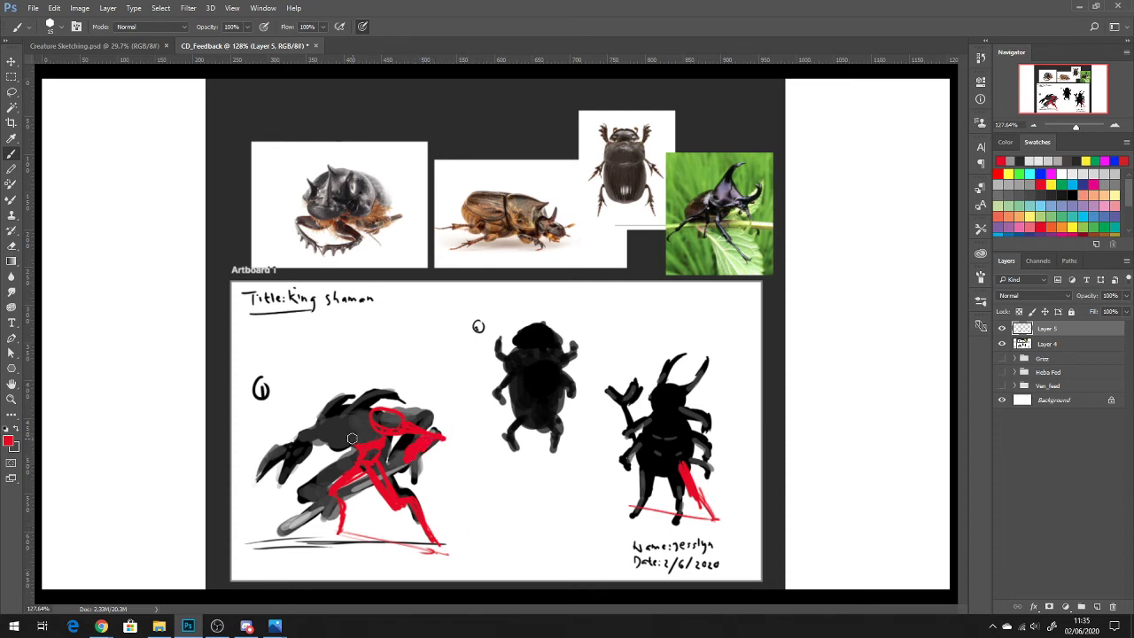
pyautogui.moveTo(352, 442)
pyautogui.mouseDown()
pyautogui.moveTo(330, 424)
pyautogui.moveTo(336, 441)
pyautogui.moveTo(332, 416)
pyautogui.moveTo(364, 417)
pyautogui.moveTo(336, 444)
pyautogui.moveTo(335, 415)
pyautogui.moveTo(361, 367)
pyautogui.moveTo(355, 407)
pyautogui.moveTo(384, 363)
pyautogui.mouseUp()
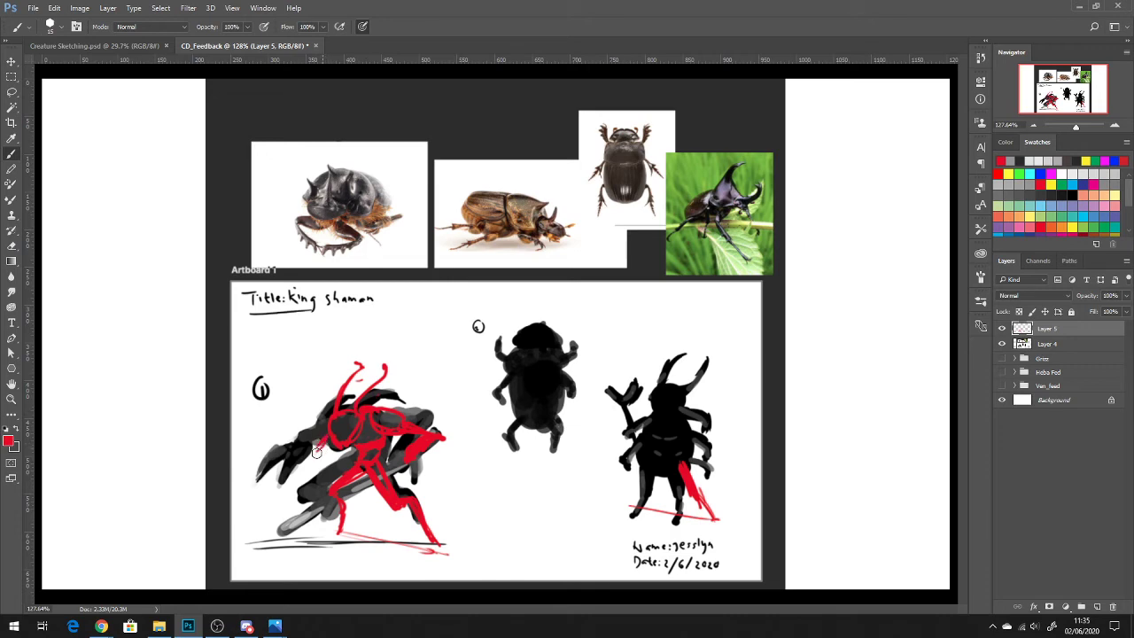
pyautogui.moveTo(309, 456)
pyautogui.mouseDown()
pyautogui.moveTo(298, 494)
pyautogui.moveTo(318, 455)
pyautogui.mouseUp()
# Step: Dab a white eye onto the red-outlined head and undo the surplus dabs
pyautogui.press('x')
pyautogui.moveTo(350, 422); pyautogui.dragTo(337, 429)
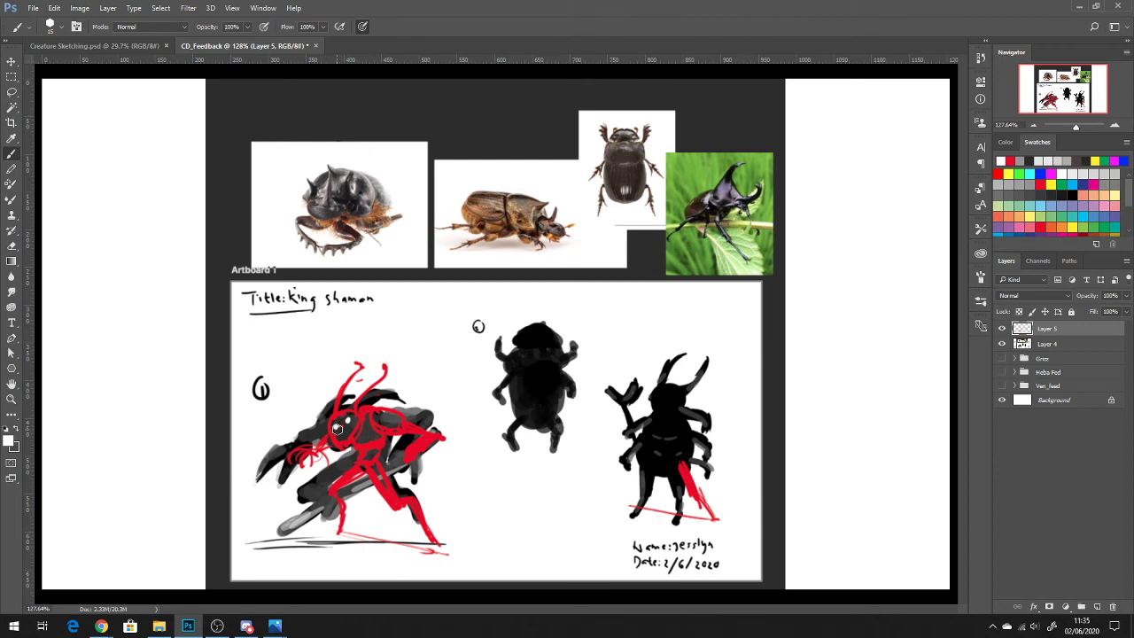
pyautogui.hotkey('ctrl', 'alt', 'z')
pyautogui.hotkey('ctrl', 'alt', 'z')
# Step: Outline a large curved claw hanging from the figure's front arm in sampled red
pyautogui.press('alt')
pyautogui.keyDown('alt'); pyautogui.click(335, 448); pyautogui.keyUp('alt')
pyautogui.moveTo(296, 462)
pyautogui.mouseDown()
pyautogui.moveTo(327, 464)
pyautogui.moveTo(296, 475)
pyautogui.moveTo(311, 507)
pyautogui.moveTo(309, 491)
pyautogui.moveTo(331, 526)
pyautogui.moveTo(316, 508)
pyautogui.moveTo(315, 480)
pyautogui.moveTo(327, 473)
pyautogui.moveTo(357, 495)
pyautogui.mouseUp()
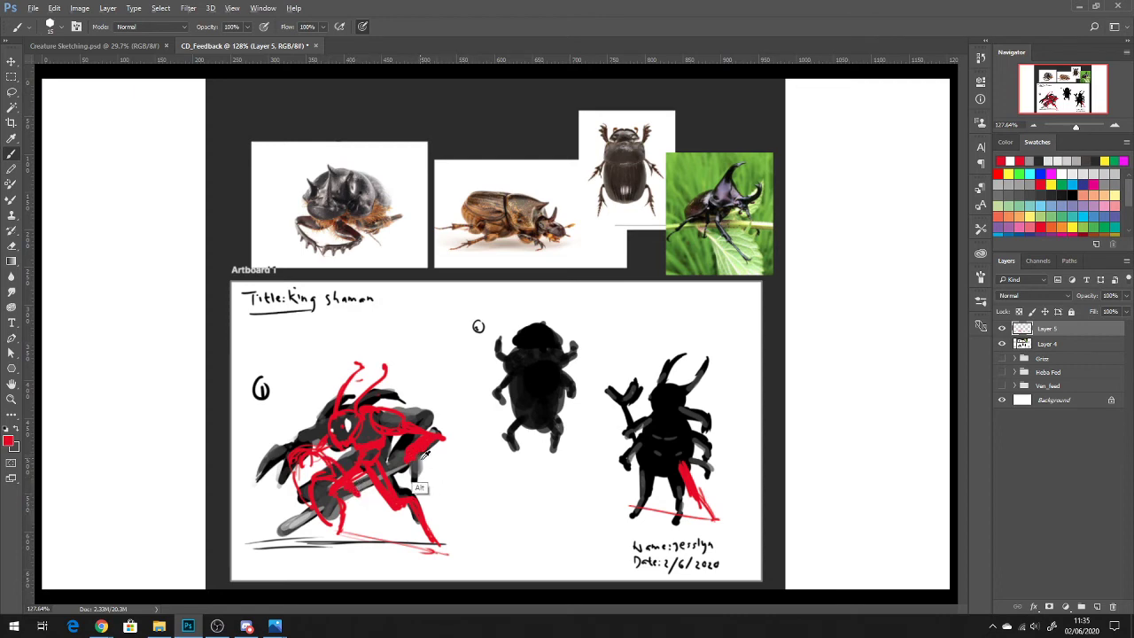
# Step: Erase the bent rear forearm, redraw it in red as a long blade pointing back, and extend the rear foot
pyautogui.press('e')
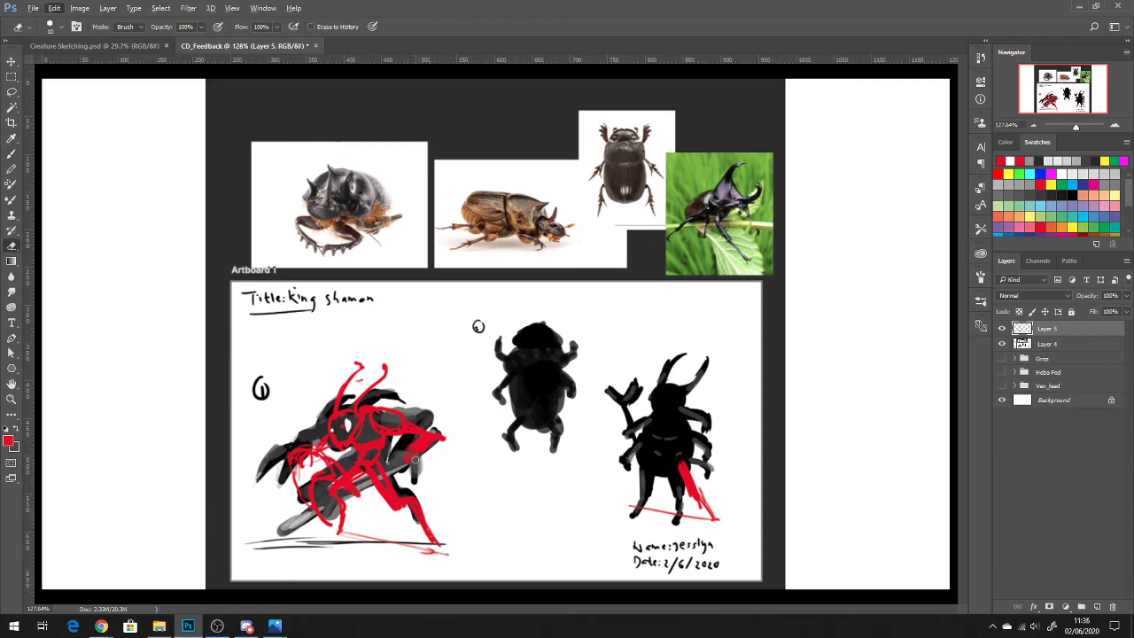
pyautogui.moveTo(417, 451)
pyautogui.mouseDown()
pyautogui.moveTo(440, 450)
pyautogui.moveTo(410, 452)
pyautogui.mouseUp()
pyautogui.press('b')
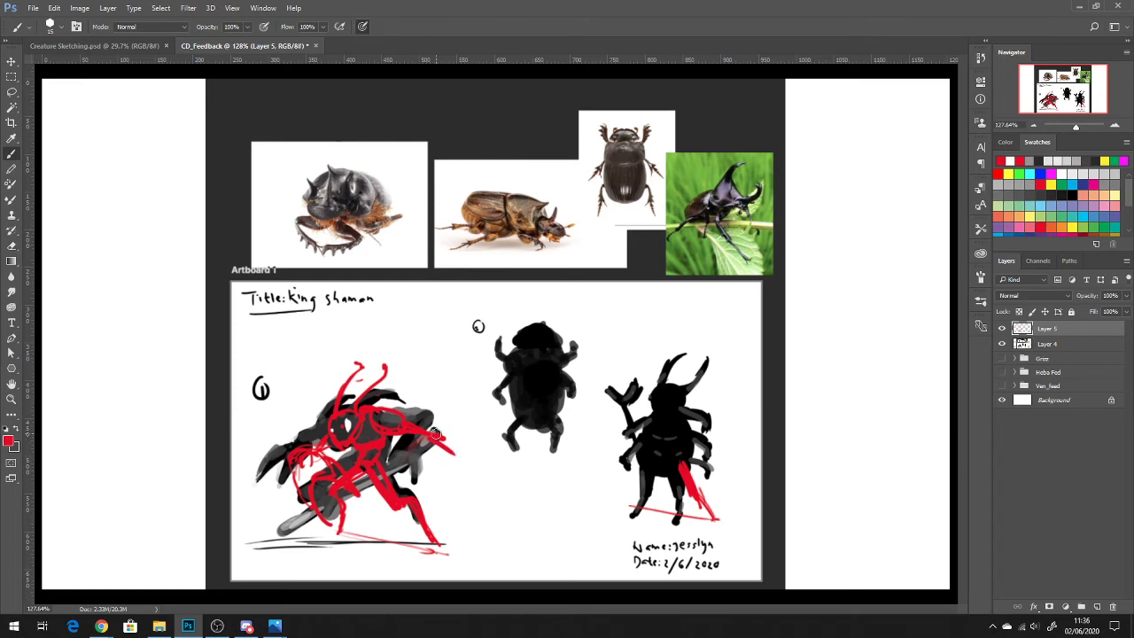
pyautogui.moveTo(430, 432); pyautogui.dragTo(479, 482)
pyautogui.moveTo(427, 424)
pyautogui.mouseDown()
pyautogui.moveTo(393, 378)
pyautogui.moveTo(516, 518)
pyautogui.mouseUp()
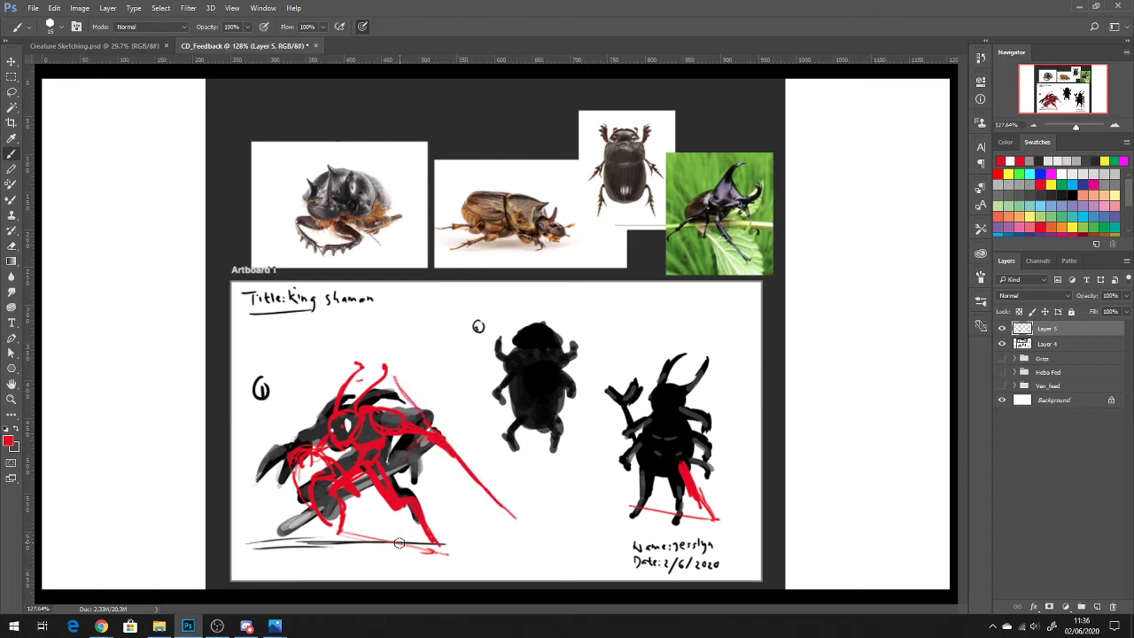
pyautogui.moveTo(440, 544); pyautogui.dragTo(446, 566)
# Step: Cover the original silhouette's arms, claws and staff around the red figure with white paint
pyautogui.keyDown('alt'); pyautogui.click(428, 537); pyautogui.keyUp('alt')
pyautogui.moveTo(407, 452)
pyautogui.mouseDown()
pyautogui.moveTo(425, 487)
pyautogui.moveTo(385, 456)
pyautogui.moveTo(396, 447)
pyautogui.moveTo(411, 463)
pyautogui.moveTo(414, 448)
pyautogui.moveTo(418, 461)
pyautogui.moveTo(404, 442)
pyautogui.moveTo(435, 461)
pyautogui.mouseUp()
pyautogui.moveTo(410, 417)
pyautogui.mouseDown()
pyautogui.moveTo(429, 425)
pyautogui.moveTo(369, 396)
pyautogui.moveTo(388, 401)
pyautogui.mouseUp()
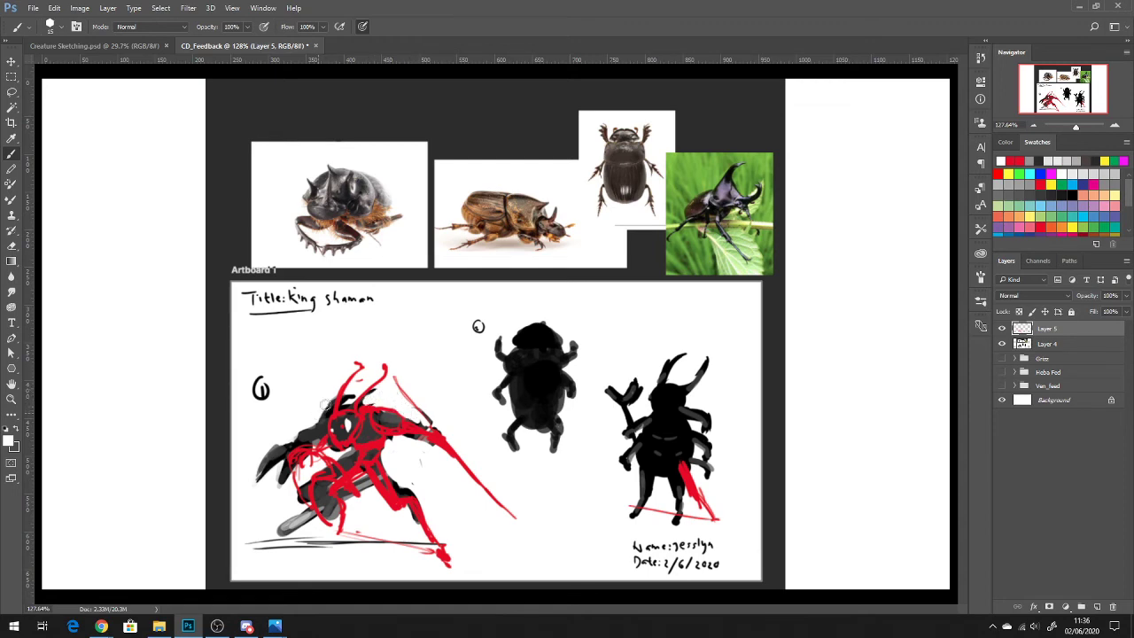
pyautogui.moveTo(326, 405)
pyautogui.mouseDown()
pyautogui.moveTo(323, 433)
pyautogui.moveTo(332, 400)
pyautogui.moveTo(328, 411)
pyautogui.moveTo(350, 393)
pyautogui.moveTo(323, 432)
pyautogui.moveTo(308, 415)
pyautogui.moveTo(281, 439)
pyautogui.moveTo(261, 478)
pyautogui.moveTo(280, 450)
pyautogui.moveTo(330, 464)
pyautogui.mouseUp()
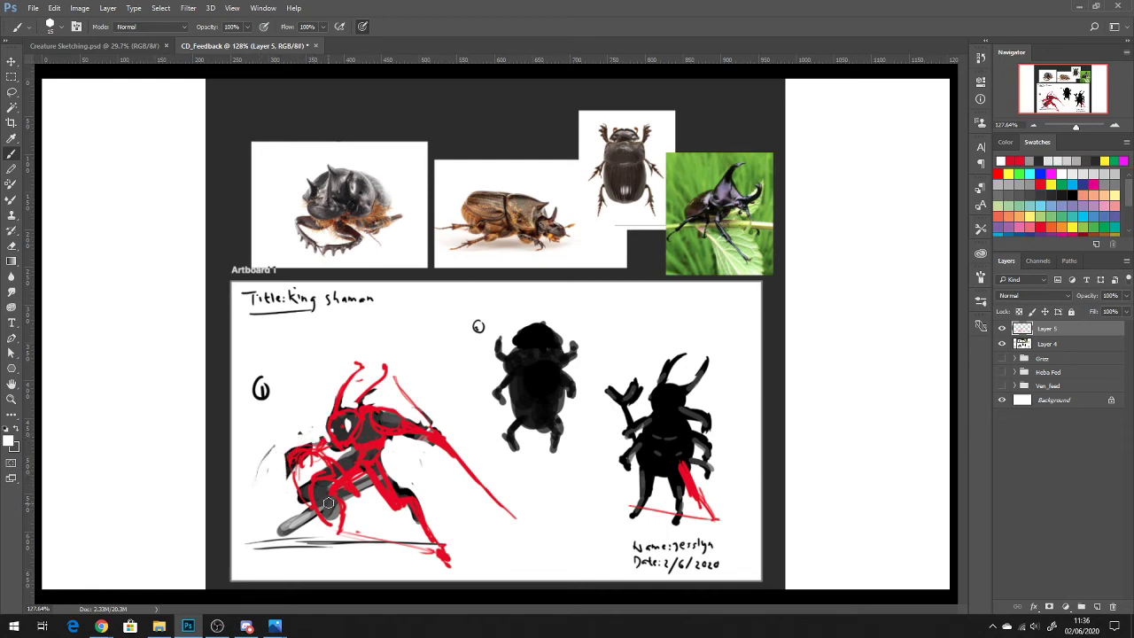
pyautogui.moveTo(329, 503)
pyautogui.mouseDown()
pyautogui.moveTo(333, 517)
pyautogui.moveTo(322, 487)
pyautogui.moveTo(349, 459)
pyautogui.mouseUp()
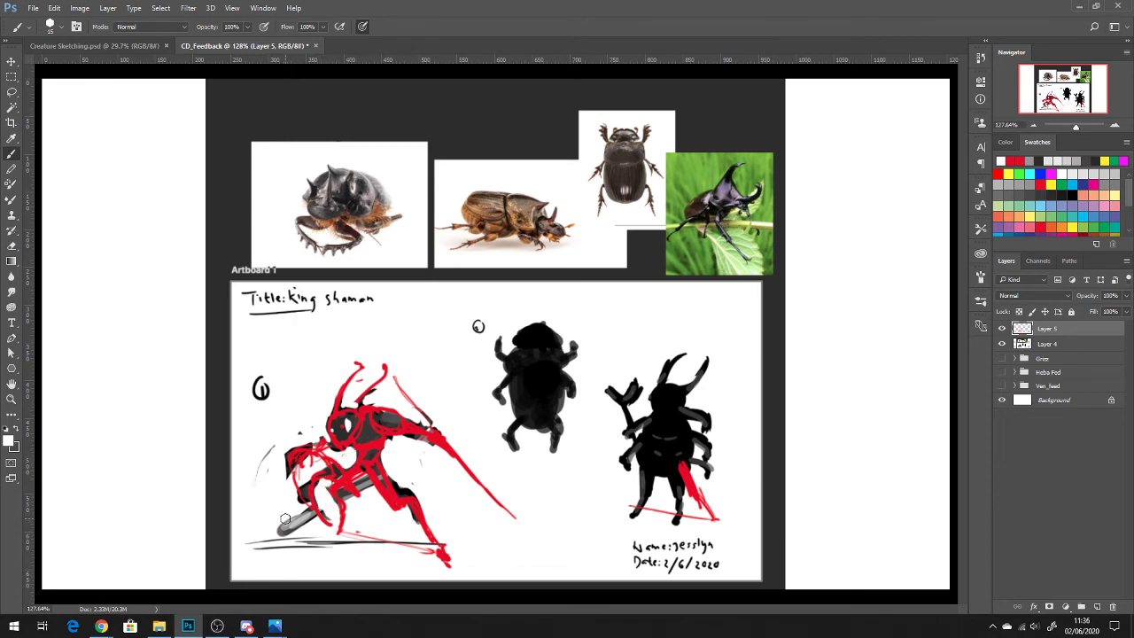
pyautogui.moveTo(285, 519)
pyautogui.mouseDown()
pyautogui.moveTo(283, 531)
pyautogui.moveTo(305, 530)
pyautogui.moveTo(306, 498)
pyautogui.moveTo(359, 490)
pyautogui.mouseUp()
# Step: Fill the large front claw with a sampled dark tone and clean up its outline with the eraser and white paint
pyautogui.keyDown('alt'); pyautogui.click(293, 463); pyautogui.keyUp('alt')
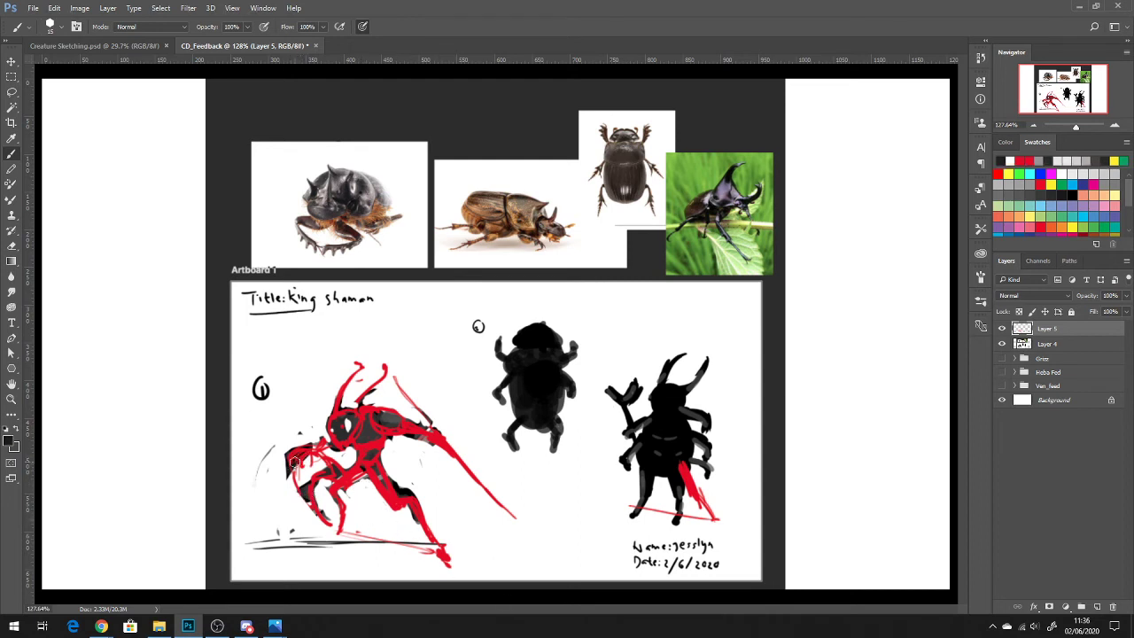
pyautogui.moveTo(294, 461)
pyautogui.mouseDown()
pyautogui.moveTo(311, 505)
pyautogui.moveTo(301, 454)
pyautogui.moveTo(319, 463)
pyautogui.moveTo(327, 451)
pyautogui.moveTo(313, 485)
pyautogui.moveTo(350, 479)
pyautogui.moveTo(321, 444)
pyautogui.moveTo(312, 450)
pyautogui.moveTo(329, 443)
pyautogui.moveTo(305, 439)
pyautogui.moveTo(343, 428)
pyautogui.moveTo(335, 439)
pyautogui.moveTo(374, 445)
pyautogui.mouseUp()
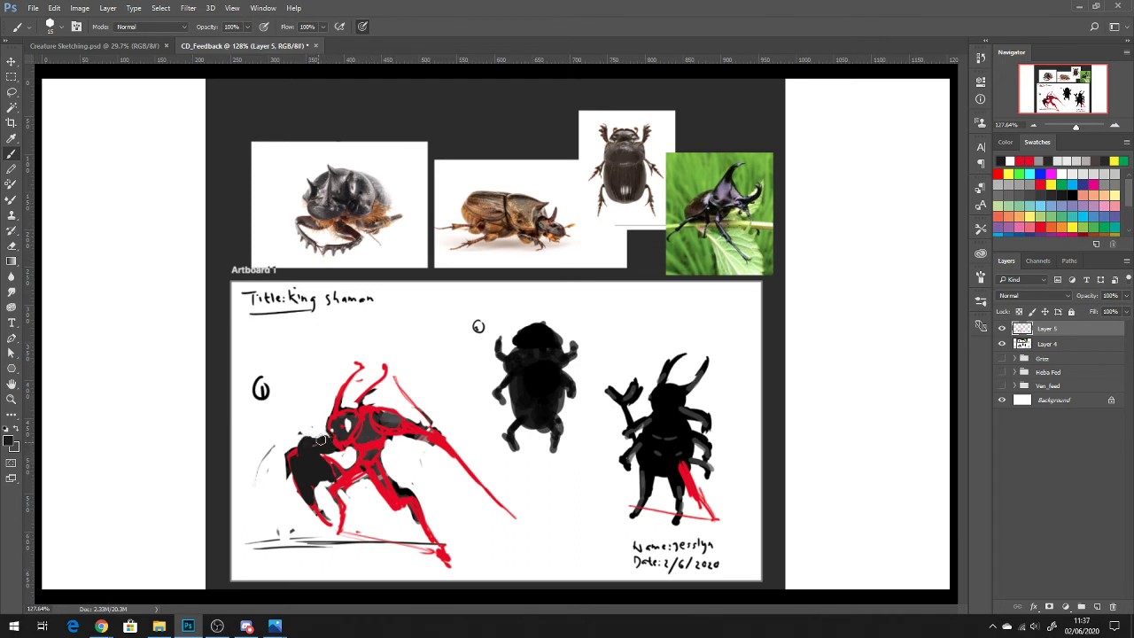
pyautogui.press('e')
pyautogui.moveTo(302, 434); pyautogui.dragTo(316, 438)
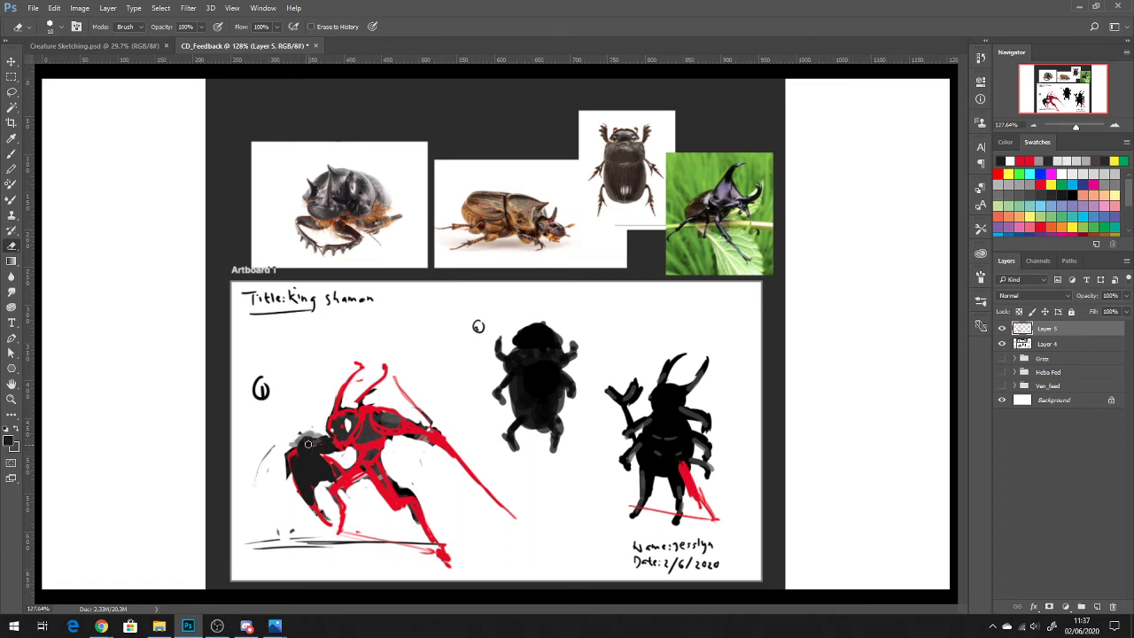
pyautogui.press('b')
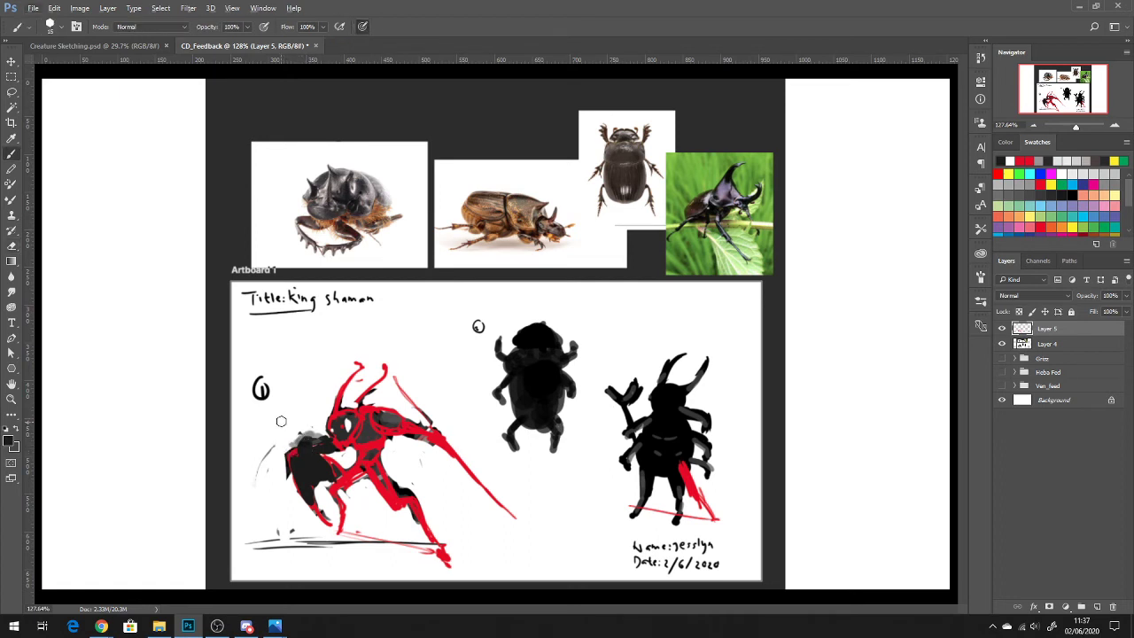
pyautogui.keyDown('alt'); pyautogui.click(288, 414); pyautogui.keyUp('alt')
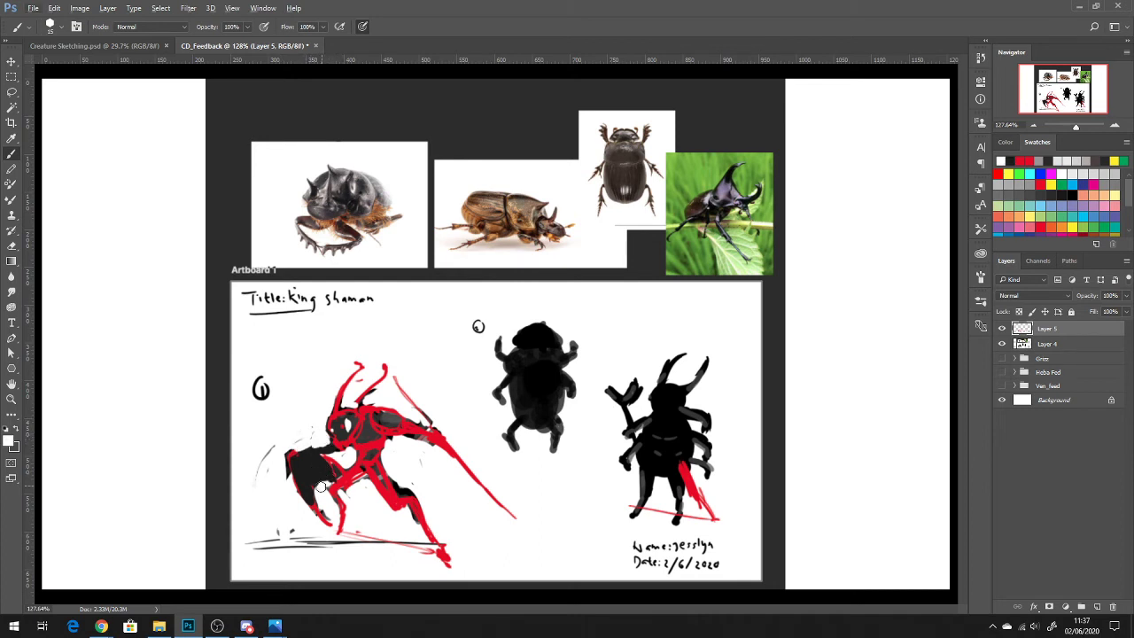
pyautogui.moveTo(331, 477); pyautogui.dragTo(336, 470)
# Step: Paint dark shapes on the claw, the front lower leg, the rear foot and the rear leg
pyautogui.press('x')
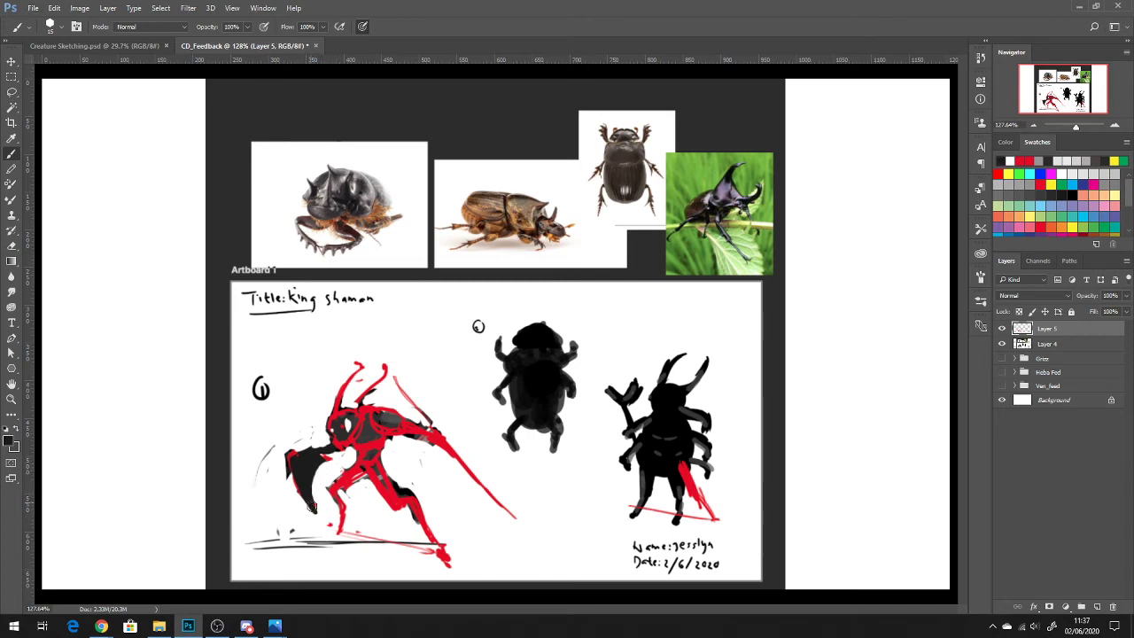
pyautogui.moveTo(311, 471); pyautogui.dragTo(323, 471)
pyautogui.moveTo(316, 511)
pyautogui.mouseDown()
pyautogui.moveTo(411, 516)
pyautogui.moveTo(427, 543)
pyautogui.moveTo(356, 497)
pyautogui.moveTo(333, 502)
pyautogui.moveTo(336, 489)
pyautogui.moveTo(336, 535)
pyautogui.mouseUp()
pyautogui.moveTo(434, 550); pyautogui.dragTo(449, 555)
pyautogui.moveTo(404, 492); pyautogui.dragTo(414, 507)
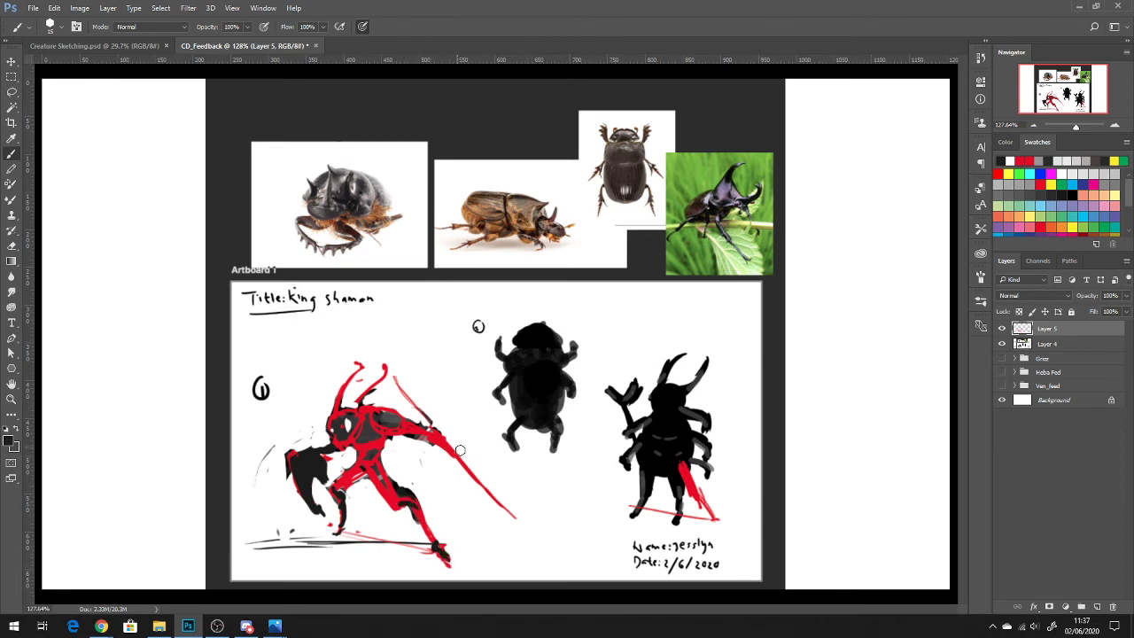
# Step: Draw a dark ground line between the figure's feet and a vertical balance line up through its body
pyautogui.moveTo(342, 533); pyautogui.dragTo(436, 562)
pyautogui.moveTo(342, 532); pyautogui.dragTo(433, 557)
pyautogui.moveTo(362, 539); pyautogui.dragTo(364, 325)
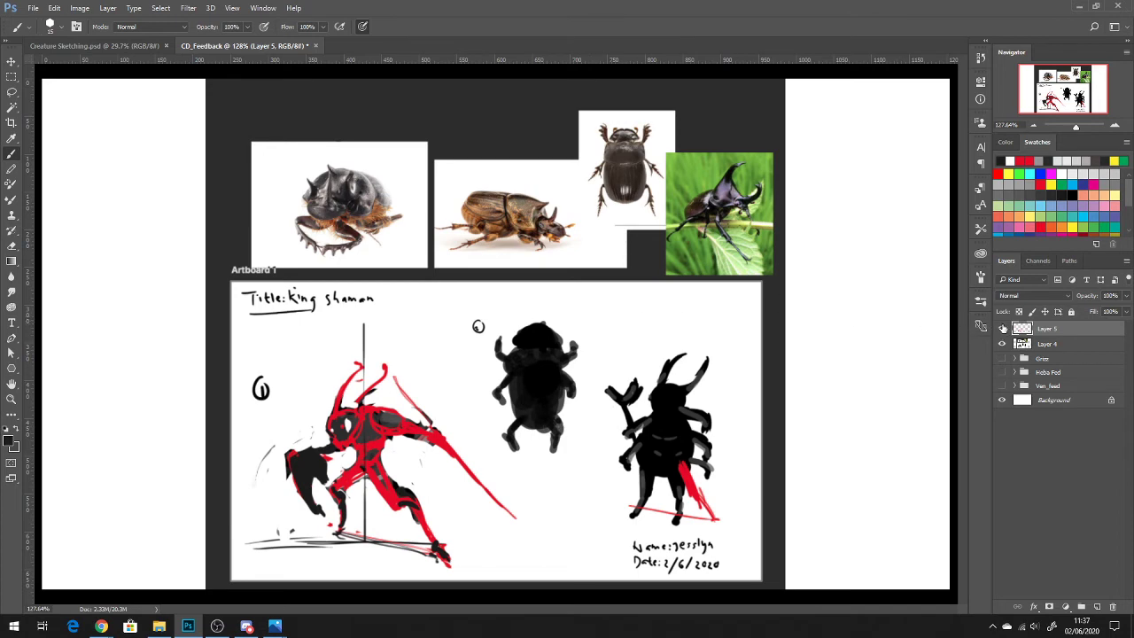
# Step: Toggle Layer 5 to compare the paint-over with the original, leave it hidden and make Layer 4 active
pyautogui.click(1002, 329)
pyautogui.click(1002, 329)
pyautogui.click(1002, 329)
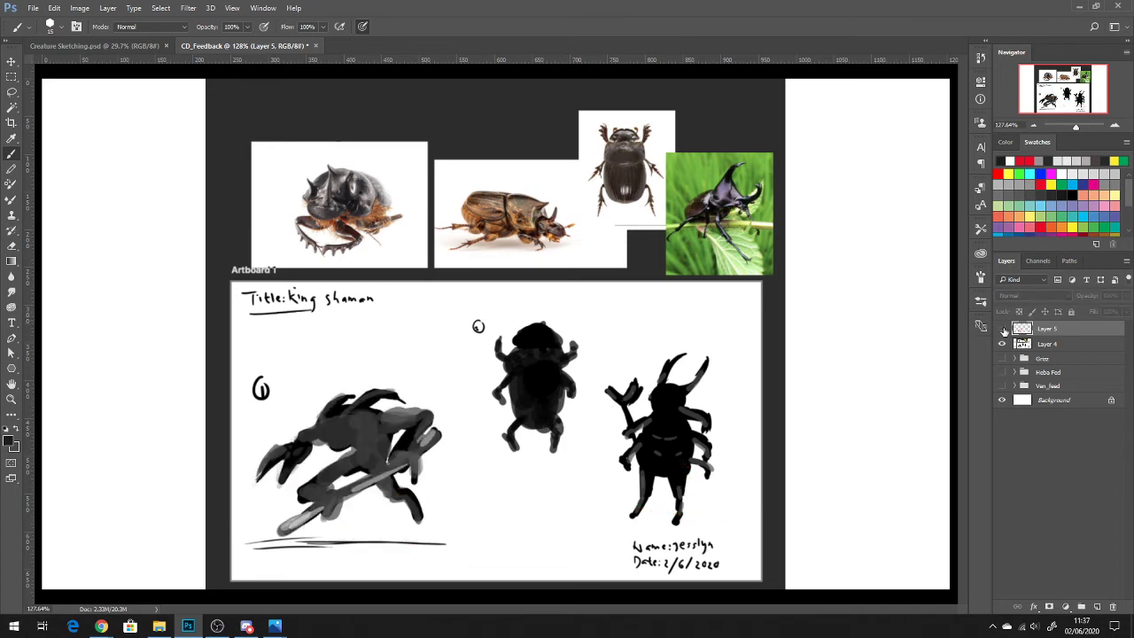
pyautogui.click(1002, 329)
pyautogui.click(1002, 329)
pyautogui.click(1048, 344)
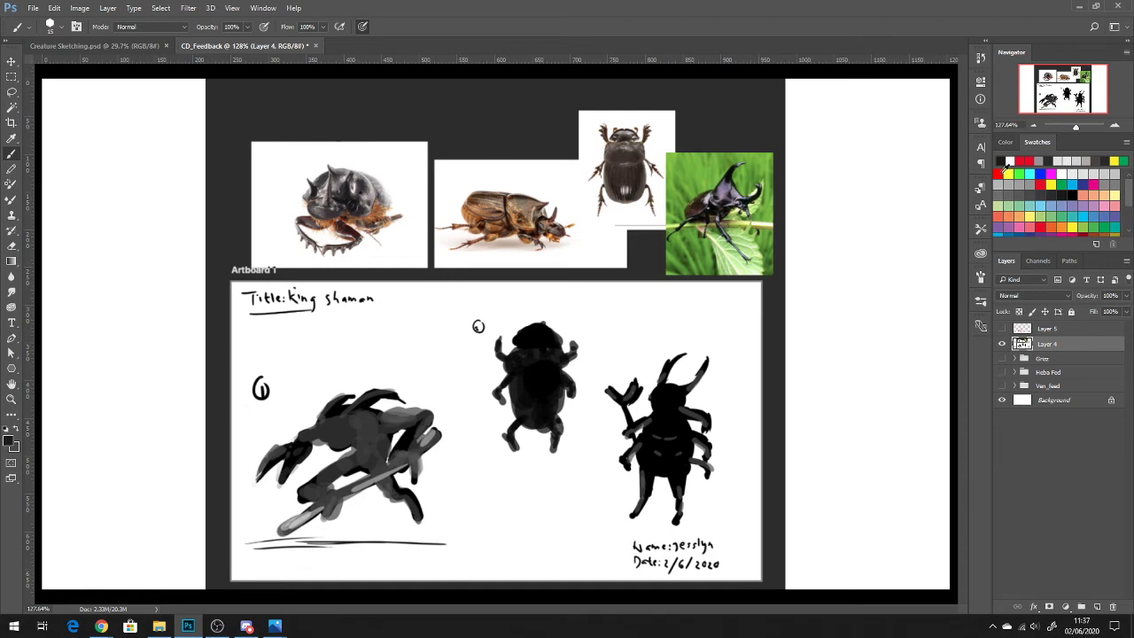
# Step: Circle the original staff-carrying figure's head in red, try torso lines below it and undo the last strokes
pyautogui.click(998, 172)
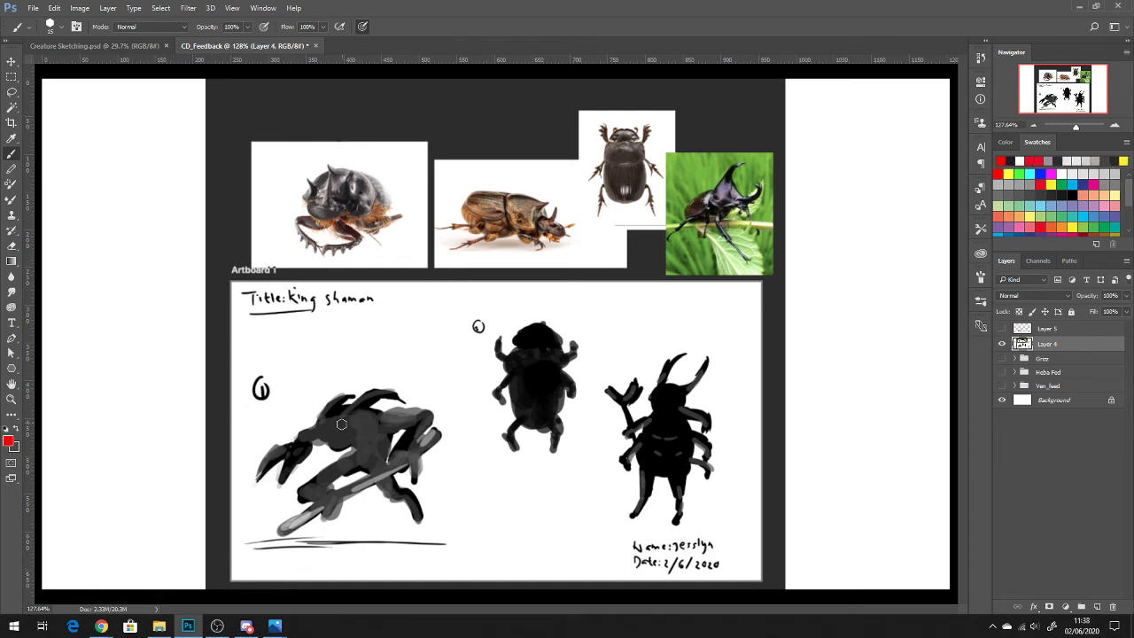
pyautogui.moveTo(347, 404)
pyautogui.mouseDown()
pyautogui.moveTo(337, 436)
pyautogui.moveTo(360, 409)
pyautogui.mouseUp()
pyautogui.moveTo(376, 421)
pyautogui.mouseDown()
pyautogui.moveTo(359, 408)
pyautogui.moveTo(370, 454)
pyautogui.mouseUp()
pyautogui.click(418, 423)
pyautogui.moveTo(376, 430)
pyautogui.mouseDown()
pyautogui.moveTo(414, 446)
pyautogui.moveTo(398, 479)
pyautogui.moveTo(403, 443)
pyautogui.moveTo(399, 480)
pyautogui.mouseUp()
pyautogui.hotkey('ctrl', 'alt', 'z')
pyautogui.hotkey('ctrl', 'alt', 'z')
pyautogui.hotkey('ctrl', 'alt', 'z')
# Step: Mark the original figure's spine, front arm, leg directions and diagonal staff line in red, undoing surplus strokes
pyautogui.moveTo(380, 428)
pyautogui.mouseDown()
pyautogui.moveTo(380, 477)
pyautogui.moveTo(344, 503)
pyautogui.mouseUp()
pyautogui.moveTo(325, 423); pyautogui.dragTo(313, 414)
pyautogui.moveTo(322, 413); pyautogui.dragTo(287, 436)
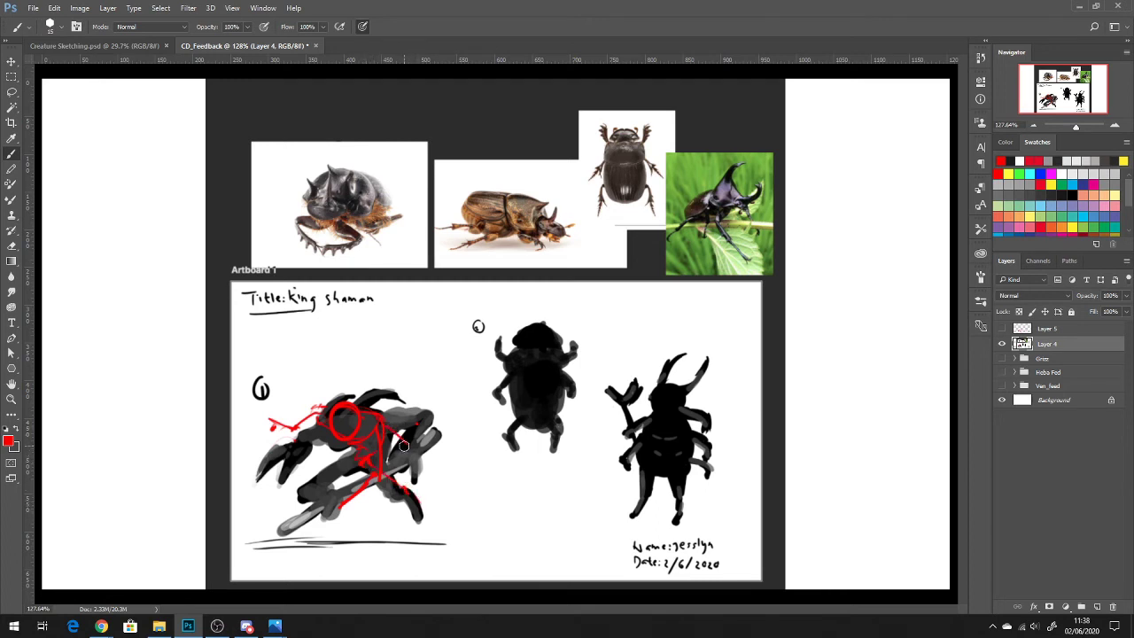
pyautogui.moveTo(382, 431)
pyautogui.mouseDown()
pyautogui.moveTo(385, 473)
pyautogui.moveTo(382, 456)
pyautogui.moveTo(381, 475)
pyautogui.moveTo(357, 493)
pyautogui.mouseUp()
pyautogui.moveTo(257, 546); pyautogui.dragTo(461, 398)
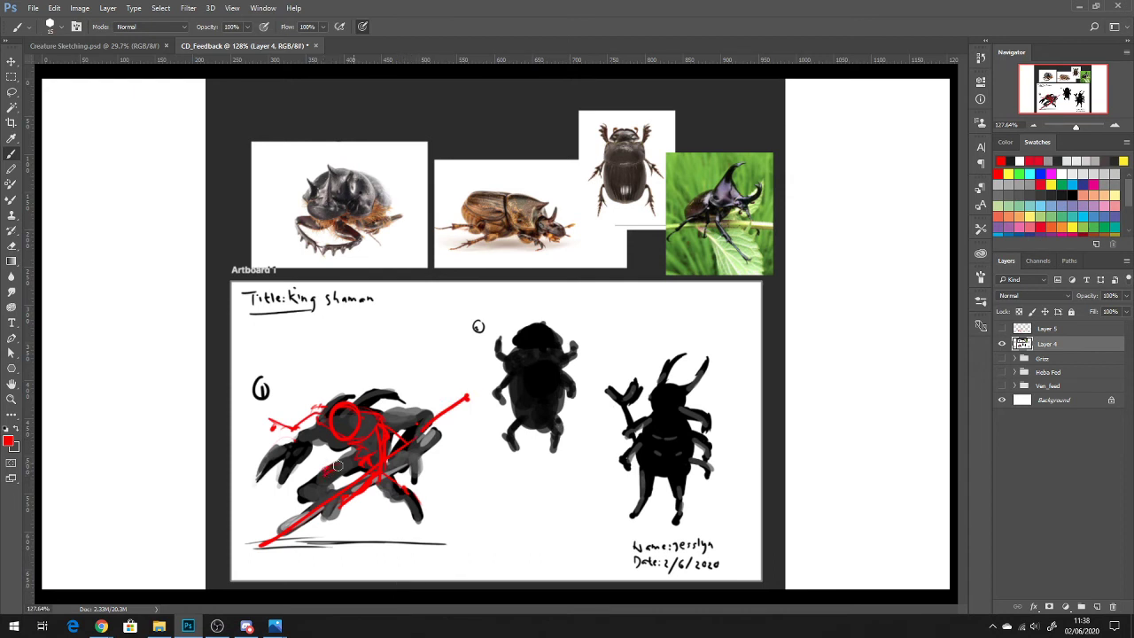
pyautogui.moveTo(317, 482)
pyautogui.mouseDown()
pyautogui.moveTo(410, 499)
pyautogui.moveTo(388, 483)
pyautogui.moveTo(401, 508)
pyautogui.moveTo(418, 478)
pyautogui.moveTo(388, 477)
pyautogui.moveTo(434, 489)
pyautogui.moveTo(414, 471)
pyautogui.moveTo(445, 496)
pyautogui.mouseUp()
pyautogui.hotkey('ctrl', 'alt', 'z')
pyautogui.hotkey('ctrl', 'alt', 'z')
# Step: Try curved red arcs above the figure's back, and undo them
pyautogui.moveTo(324, 397); pyautogui.dragTo(401, 386)
pyautogui.moveTo(312, 370); pyautogui.dragTo(432, 403)
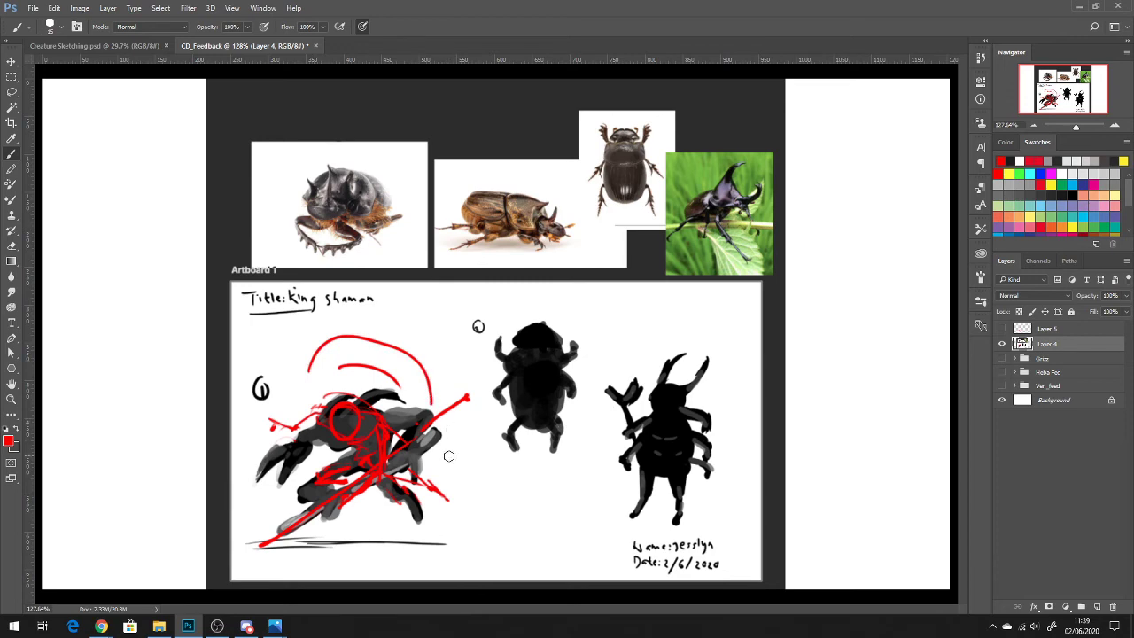
pyautogui.hotkey('ctrl', 'alt', 'z')
pyautogui.hotkey('ctrl', 'alt', 'z')
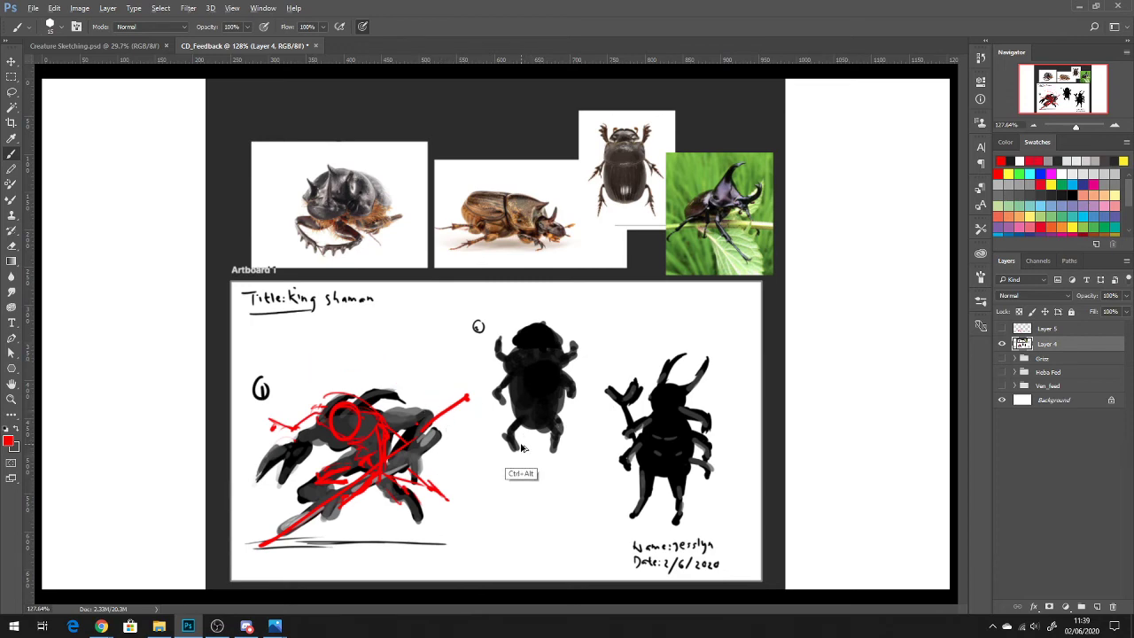
# Step: Show Layer 5 again and make it the active layer
pyautogui.click(1002, 329)
pyautogui.click(1044, 329)
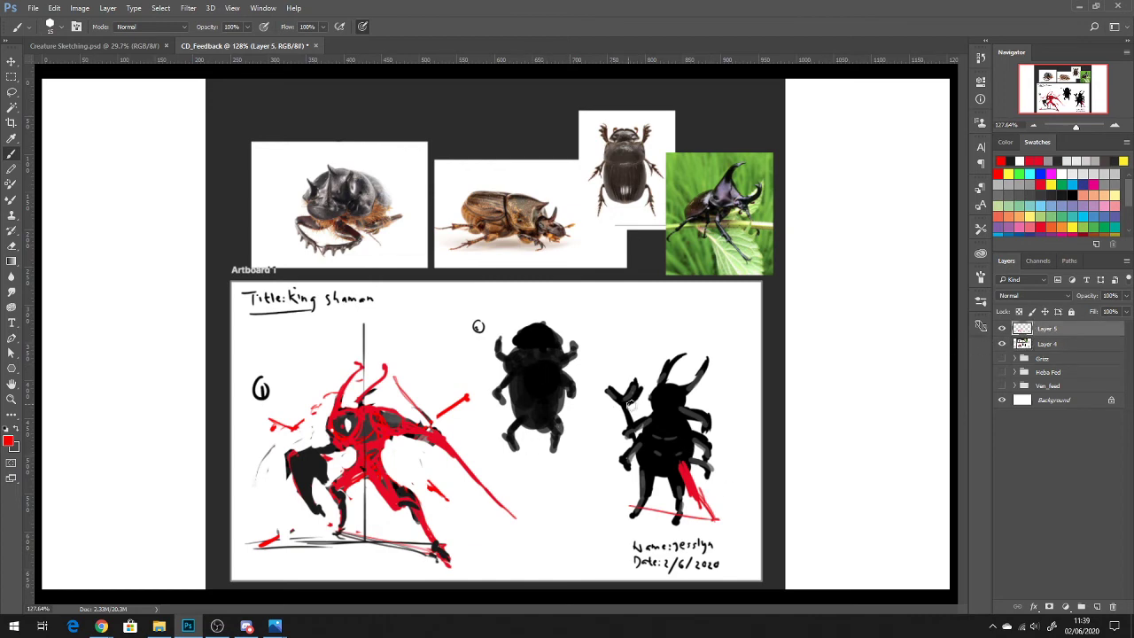
# Step: Outline the staff-carrying beetle's head, torso, back arms and legs in red with a smaller brush, undoing the first thick head circle
pyautogui.moveTo(654, 408)
pyautogui.mouseDown()
pyautogui.moveTo(682, 393)
pyautogui.moveTo(660, 406)
pyautogui.mouseUp()
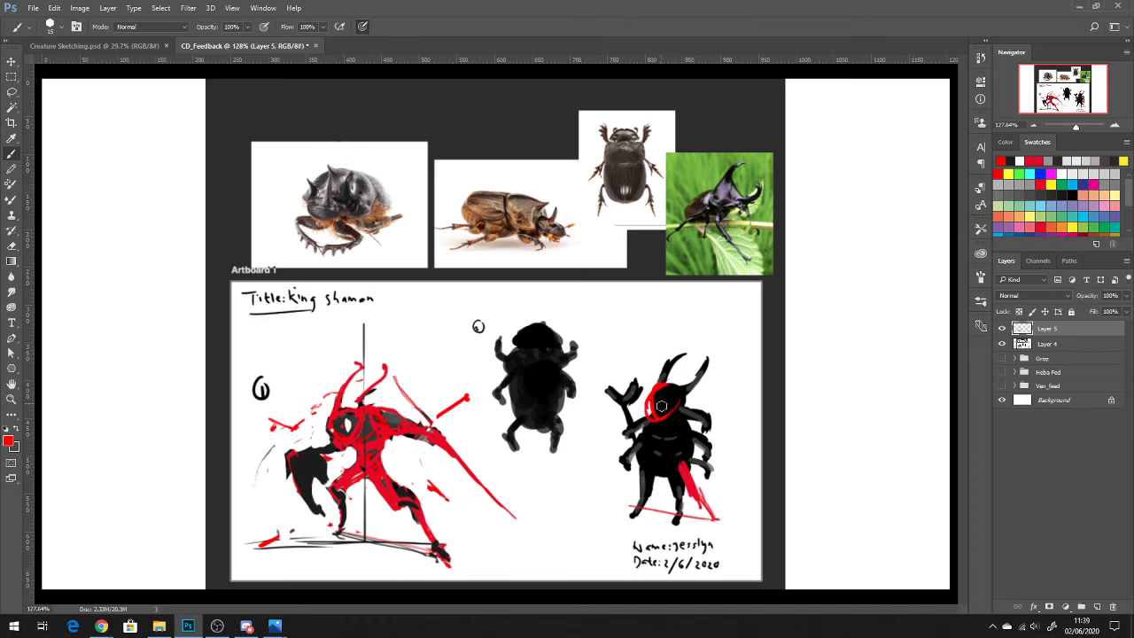
pyautogui.hotkey('ctrl', 'alt', 'z')
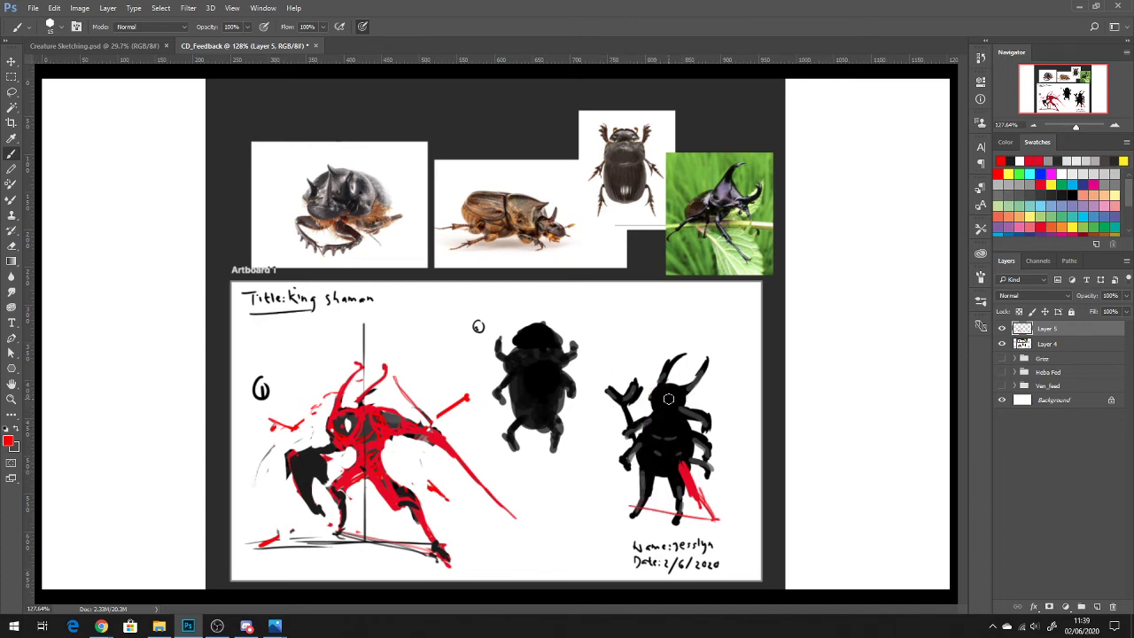
pyautogui.press('[')
pyautogui.press('[')
pyautogui.press('[')
pyautogui.moveTo(655, 388)
pyautogui.mouseDown()
pyautogui.moveTo(652, 423)
pyautogui.moveTo(679, 411)
pyautogui.moveTo(660, 390)
pyautogui.moveTo(650, 395)
pyautogui.moveTo(657, 435)
pyautogui.mouseUp()
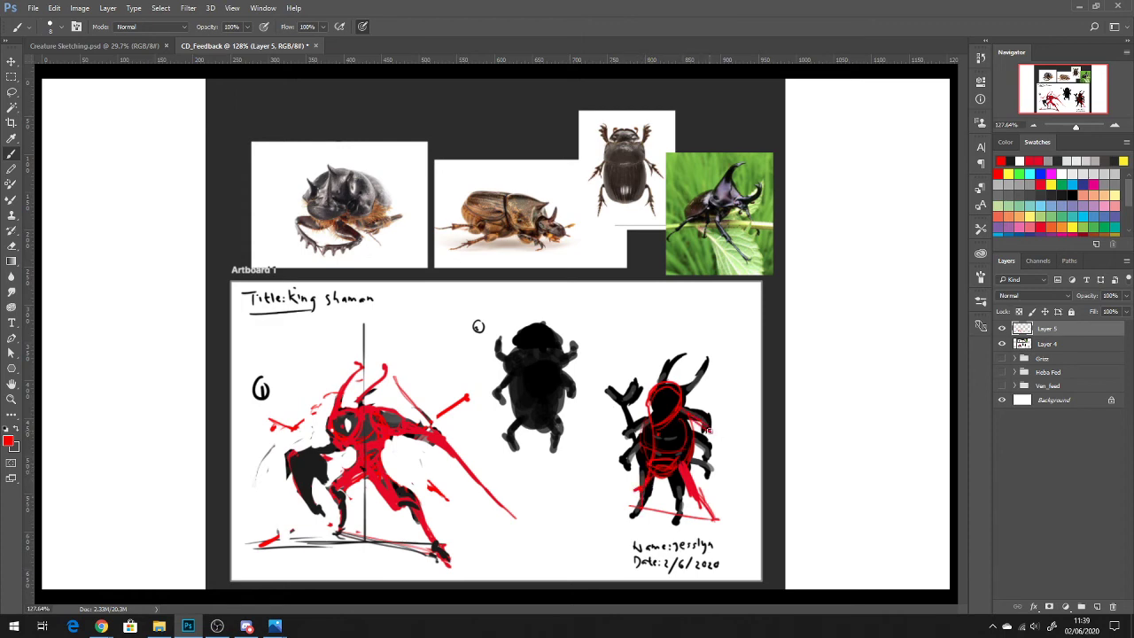
pyautogui.moveTo(709, 428)
pyautogui.mouseDown()
pyautogui.moveTo(725, 461)
pyautogui.moveTo(712, 468)
pyautogui.moveTo(715, 497)
pyautogui.mouseUp()
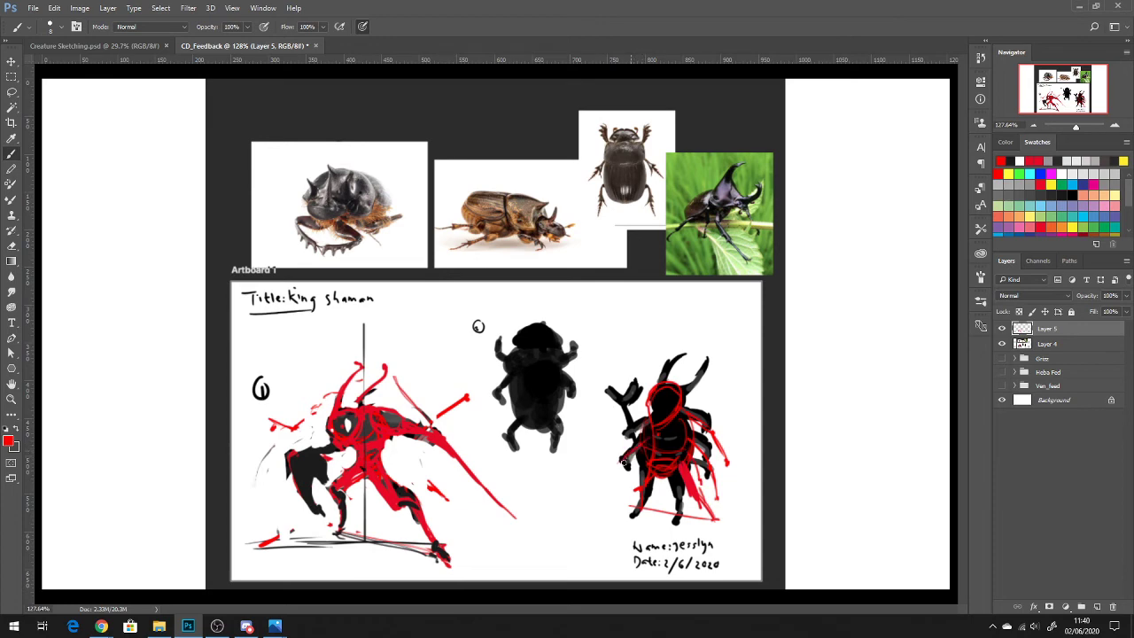
# Step: Draw the staff-carrying beetle's front arm, a tall near-vertical staff, upright horns and head contour in red
pyautogui.moveTo(650, 429); pyautogui.dragTo(619, 436)
pyautogui.moveTo(622, 358); pyautogui.dragTo(610, 499)
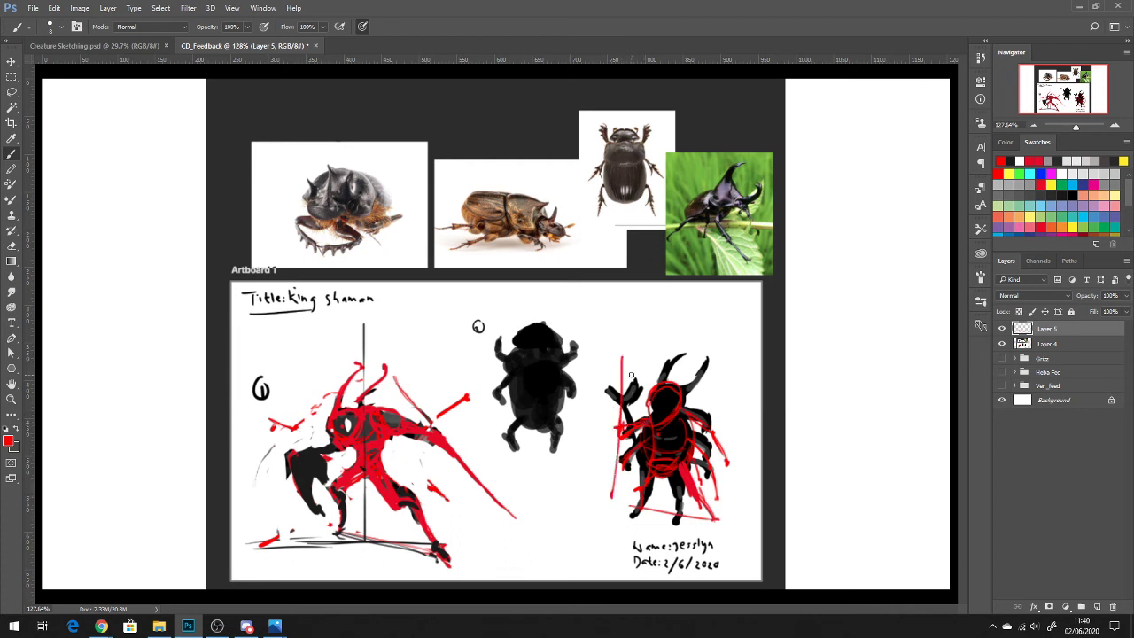
pyautogui.moveTo(620, 354)
pyautogui.mouseDown()
pyautogui.moveTo(621, 317)
pyautogui.moveTo(623, 328)
pyautogui.mouseUp()
pyautogui.moveTo(651, 387)
pyautogui.mouseDown()
pyautogui.moveTo(656, 357)
pyautogui.moveTo(648, 363)
pyautogui.moveTo(669, 385)
pyautogui.mouseUp()
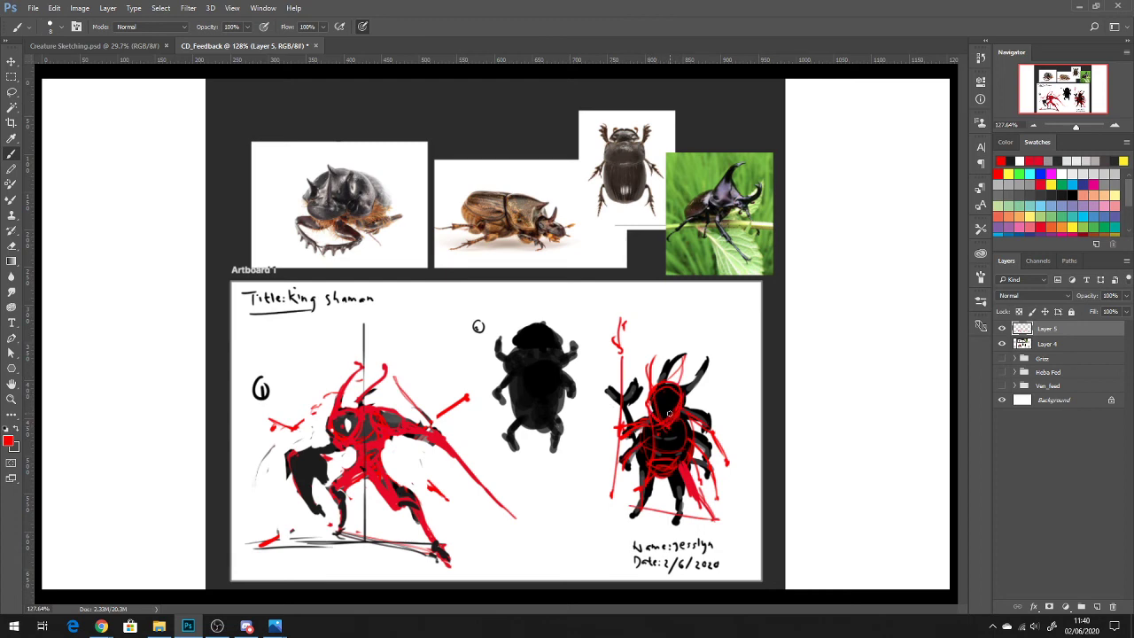
pyautogui.moveTo(670, 381)
pyautogui.mouseDown()
pyautogui.moveTo(666, 339)
pyautogui.moveTo(673, 381)
pyautogui.moveTo(677, 364)
pyautogui.moveTo(658, 329)
pyautogui.moveTo(653, 345)
pyautogui.moveTo(693, 388)
pyautogui.moveTo(685, 399)
pyautogui.moveTo(665, 365)
pyautogui.moveTo(658, 382)
pyautogui.mouseUp()
# Step: Sample white and paint out the original staff and the surplus black areas around the beetle's limbs
pyautogui.keyDown('alt'); pyautogui.click(718, 397); pyautogui.keyUp('alt')
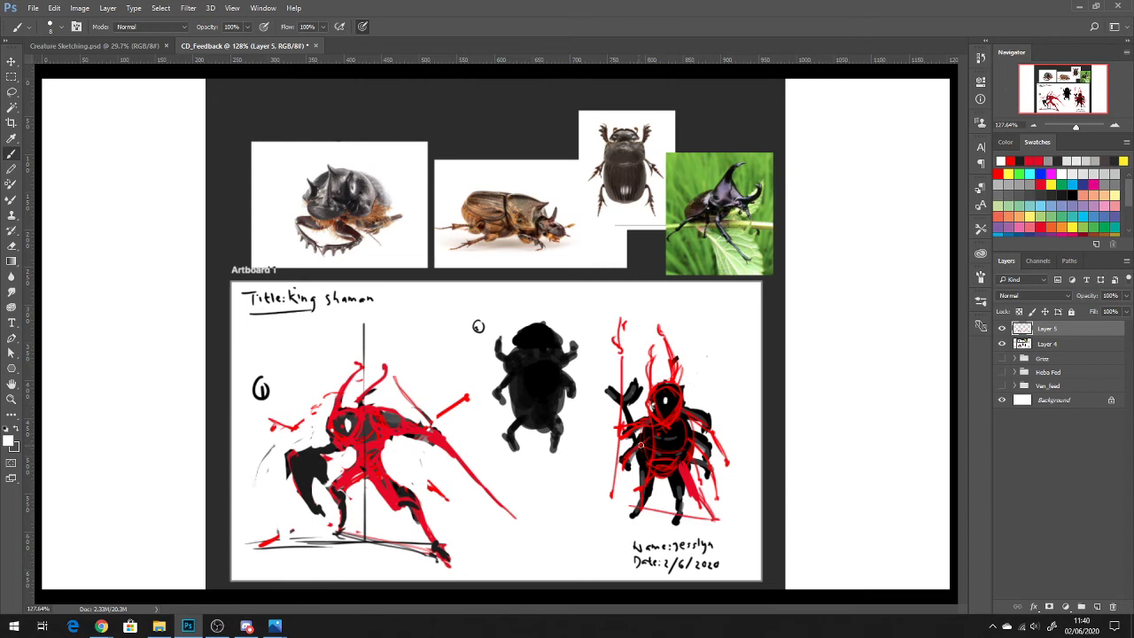
pyautogui.moveTo(641, 447)
pyautogui.mouseDown()
pyautogui.moveTo(640, 474)
pyautogui.moveTo(647, 447)
pyautogui.moveTo(639, 483)
pyautogui.moveTo(667, 478)
pyautogui.moveTo(678, 504)
pyautogui.moveTo(675, 486)
pyautogui.moveTo(653, 485)
pyautogui.moveTo(678, 503)
pyautogui.mouseUp()
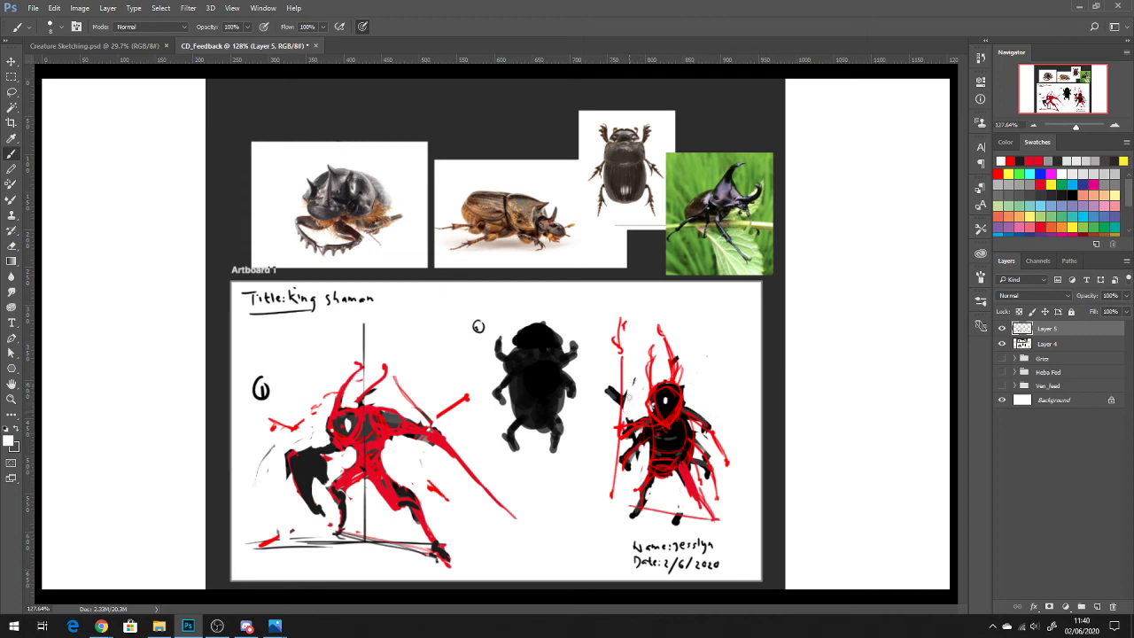
pyautogui.moveTo(627, 403)
pyautogui.mouseDown()
pyautogui.moveTo(609, 391)
pyautogui.moveTo(617, 400)
pyautogui.mouseUp()
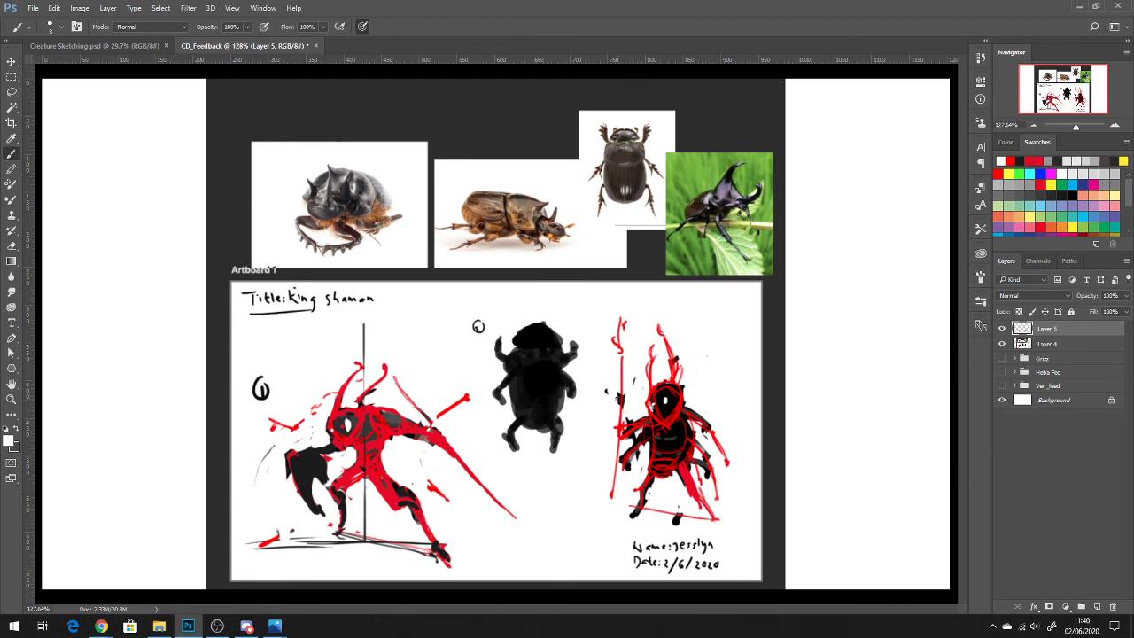
# Step: Sample red and write an underlined "Postures" note beside the sheet's title
pyautogui.keyDown('alt'); pyautogui.click(660, 451); pyautogui.keyUp('alt')
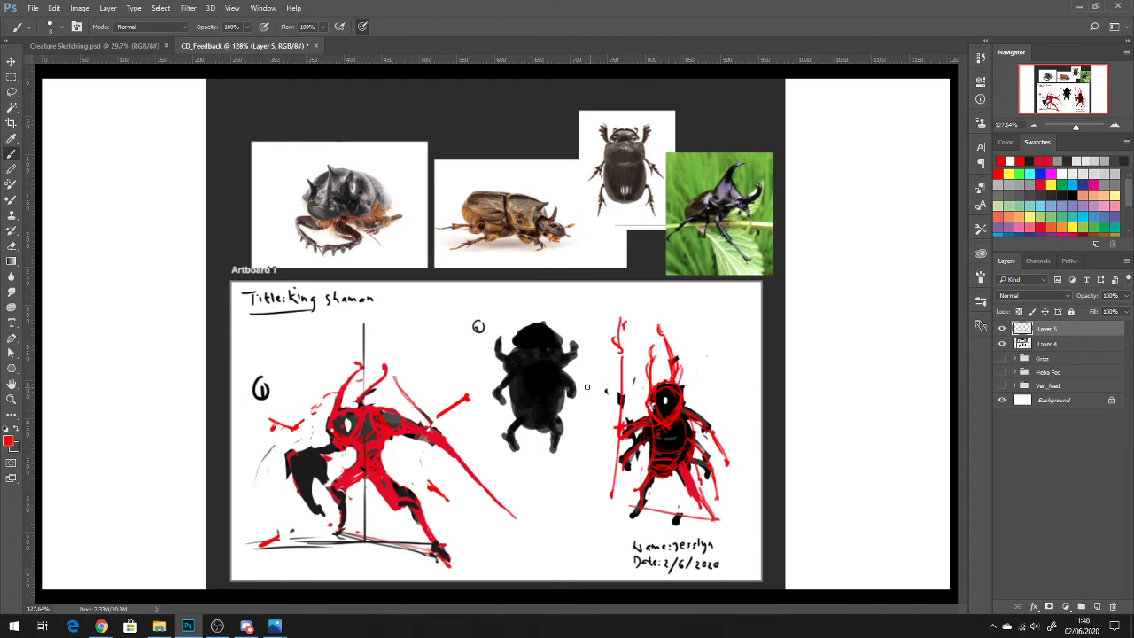
pyautogui.moveTo(401, 300)
pyautogui.mouseDown()
pyautogui.moveTo(402, 321)
pyautogui.moveTo(413, 307)
pyautogui.moveTo(430, 317)
pyautogui.moveTo(471, 306)
pyautogui.mouseUp()
pyautogui.moveTo(402, 326); pyautogui.dragTo(468, 325)
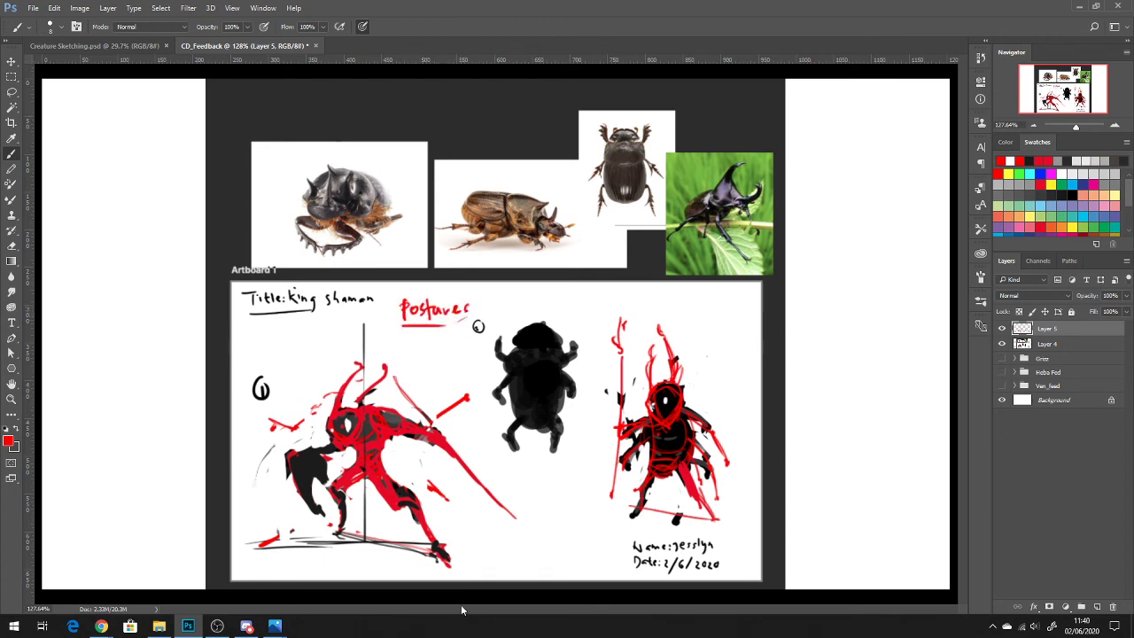
# Step: Try red ground lines beneath the top-view beetle and short strokes on its lower body, and undo them
pyautogui.moveTo(506, 448); pyautogui.dragTo(567, 448)
pyautogui.hotkey('ctrl', 'z')
pyautogui.moveTo(497, 447); pyautogui.dragTo(588, 449)
pyautogui.hotkey('ctrl', 'z')
pyautogui.moveTo(516, 394); pyautogui.dragTo(549, 406)
pyautogui.moveTo(516, 409)
pyautogui.mouseDown()
pyautogui.moveTo(523, 373)
pyautogui.moveTo(542, 390)
pyautogui.mouseUp()
pyautogui.hotkey('ctrl', 'alt', 'z')
pyautogui.hotkey('ctrl', 'alt', 'z')
# Step: Sketch red circles for the top-view beetle's body and head, adding an eye, a pointed horn, limbs and outer shell curves
pyautogui.moveTo(565, 406)
pyautogui.mouseDown()
pyautogui.moveTo(510, 407)
pyautogui.moveTo(519, 421)
pyautogui.moveTo(547, 387)
pyautogui.mouseUp()
pyautogui.moveTo(511, 358)
pyautogui.mouseDown()
pyautogui.moveTo(553, 363)
pyautogui.moveTo(536, 347)
pyautogui.mouseUp()
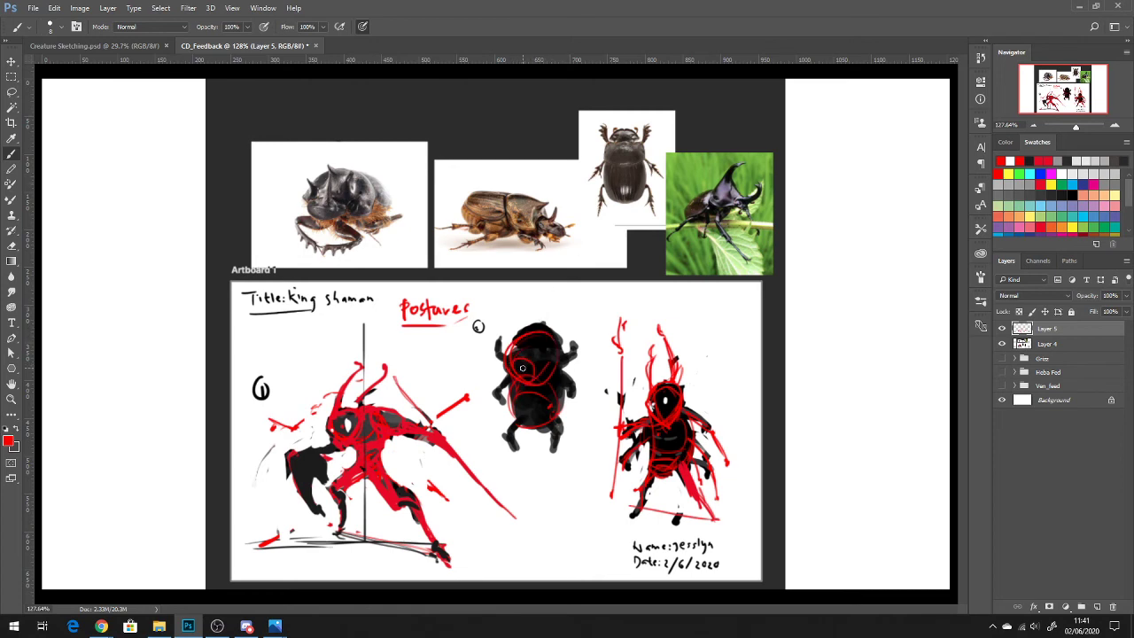
pyautogui.moveTo(515, 372)
pyautogui.mouseDown()
pyautogui.moveTo(576, 337)
pyautogui.moveTo(515, 339)
pyautogui.moveTo(540, 299)
pyautogui.moveTo(567, 349)
pyautogui.moveTo(553, 368)
pyautogui.moveTo(582, 404)
pyautogui.mouseUp()
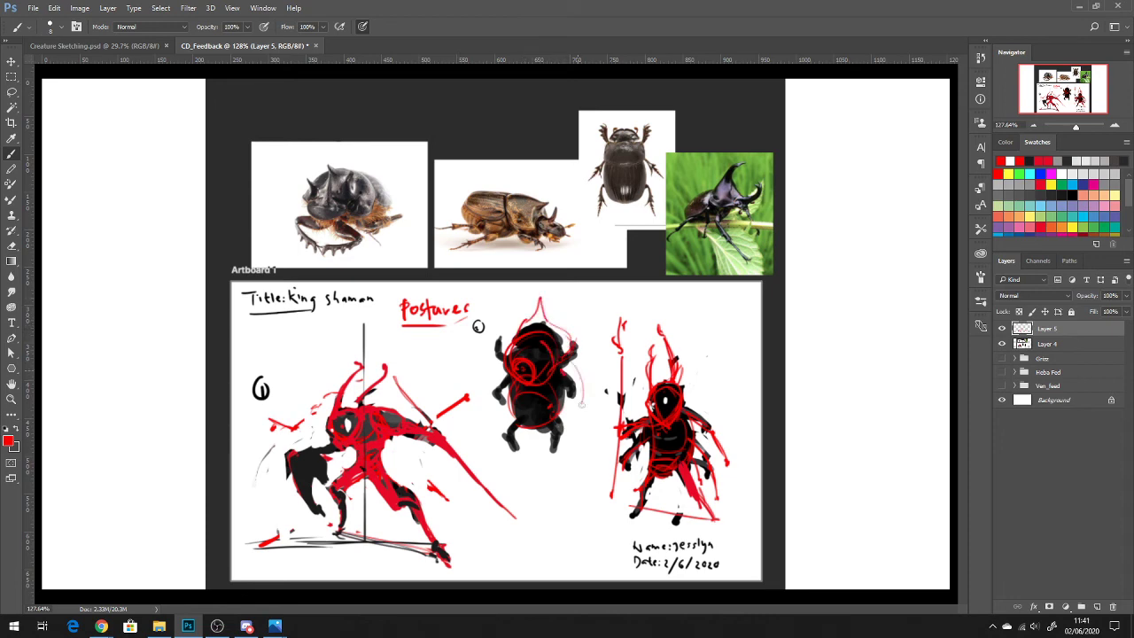
pyautogui.moveTo(571, 352); pyautogui.dragTo(601, 450)
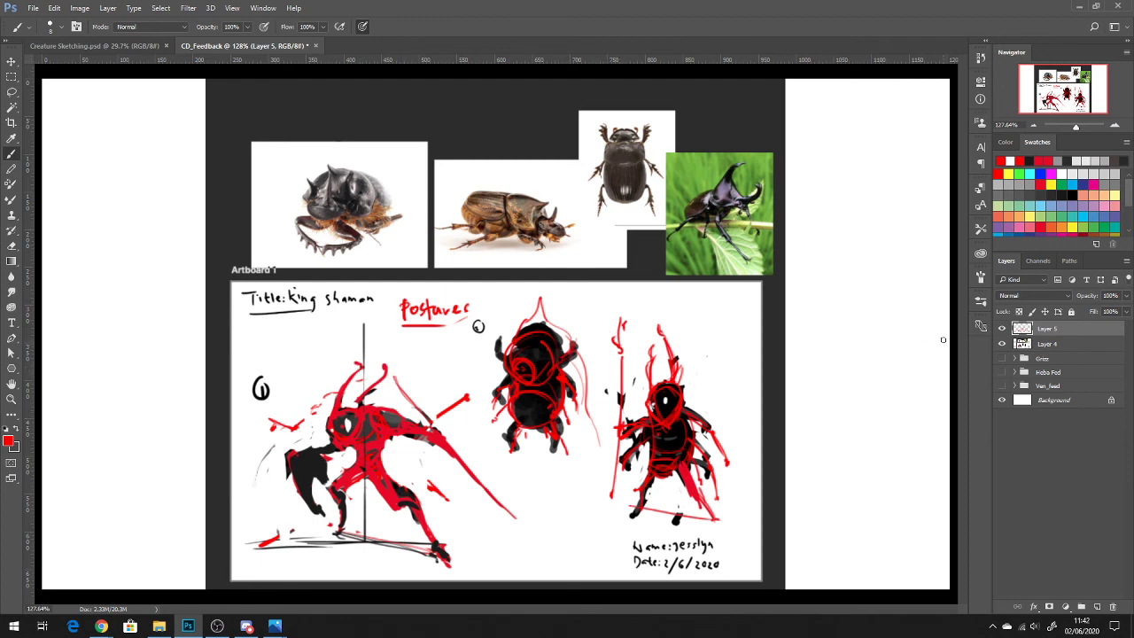
# Step: Group Layer 5 with Layer 4 and name the group after the student
pyautogui.keyDown('shift'); pyautogui.click(1068, 345); pyautogui.keyUp('shift')
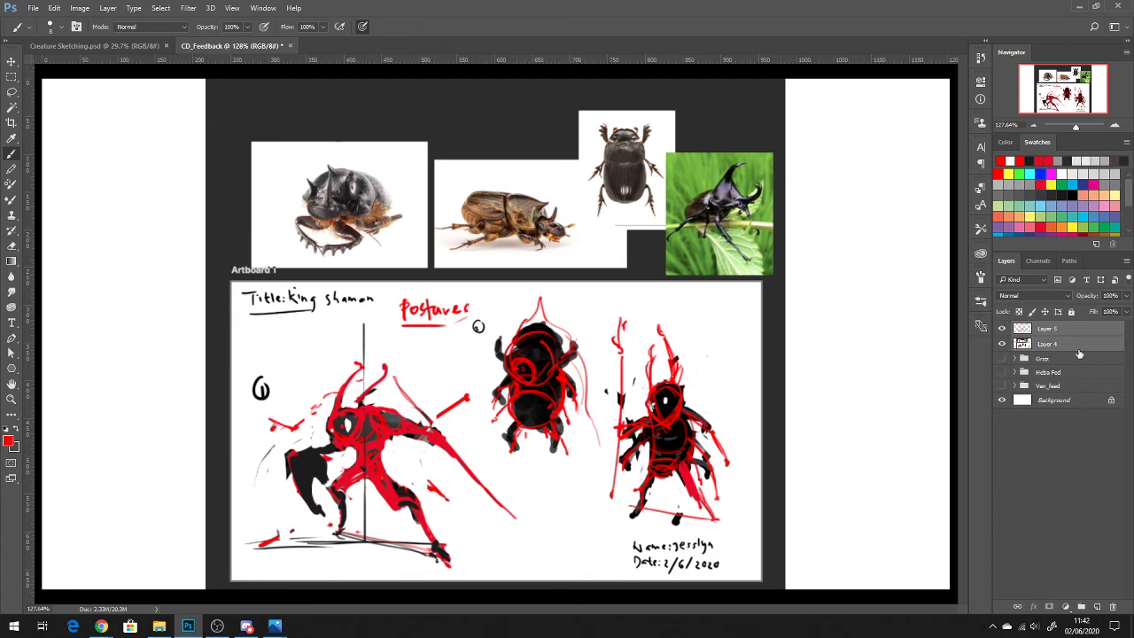
pyautogui.hotkey('ctrl', 'g')
pyautogui.doubleClick(1047, 327)
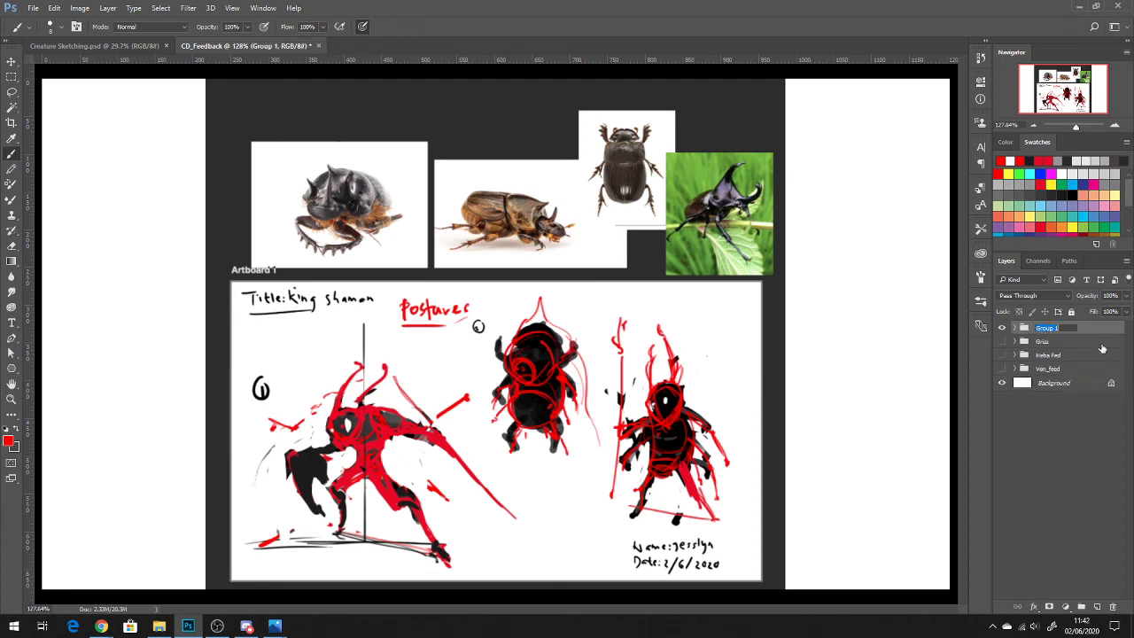
pyautogui.write('Jess')
pyautogui.press('Return')
pyautogui.hotkey('ctrl', 'shift', 's')
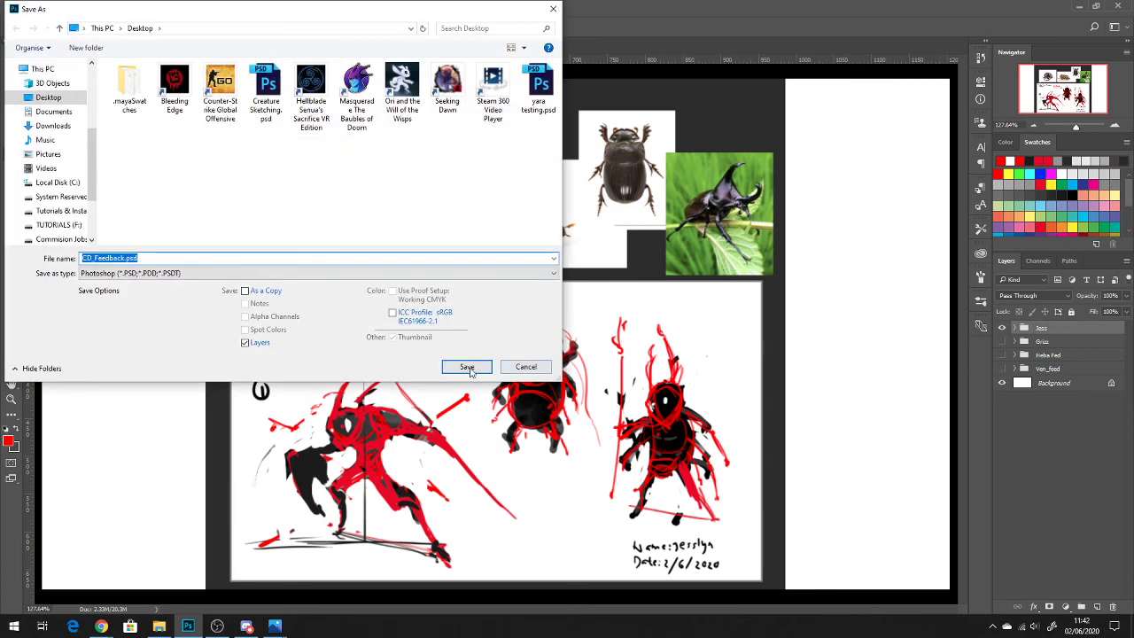
pyautogui.click(527, 366)
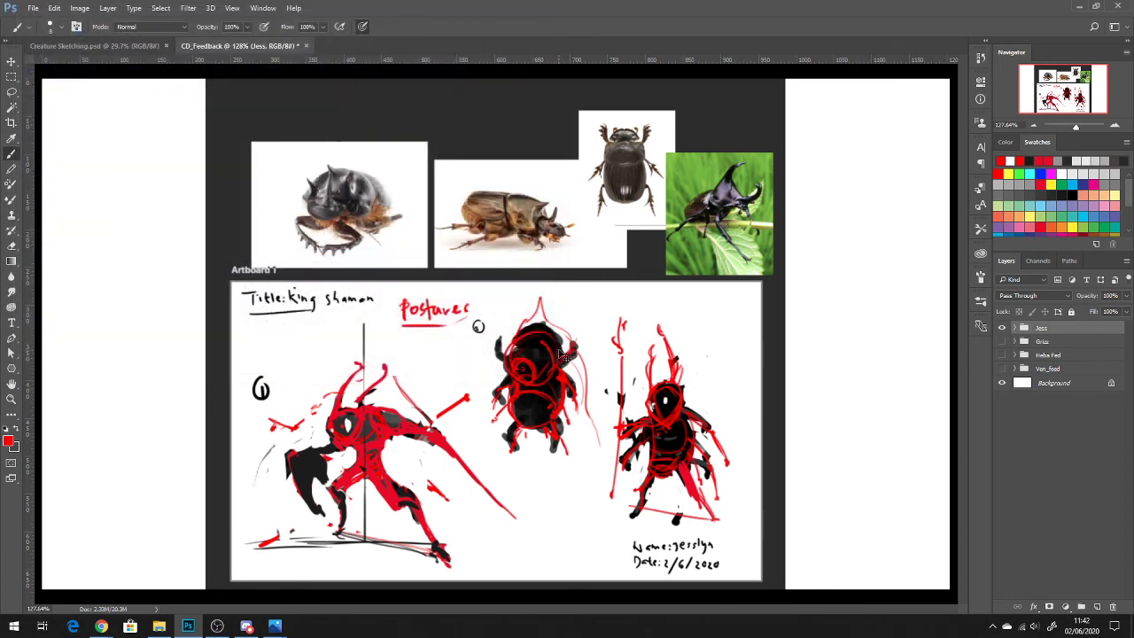
pyautogui.hotkey('ctrl', 'shift', 's')
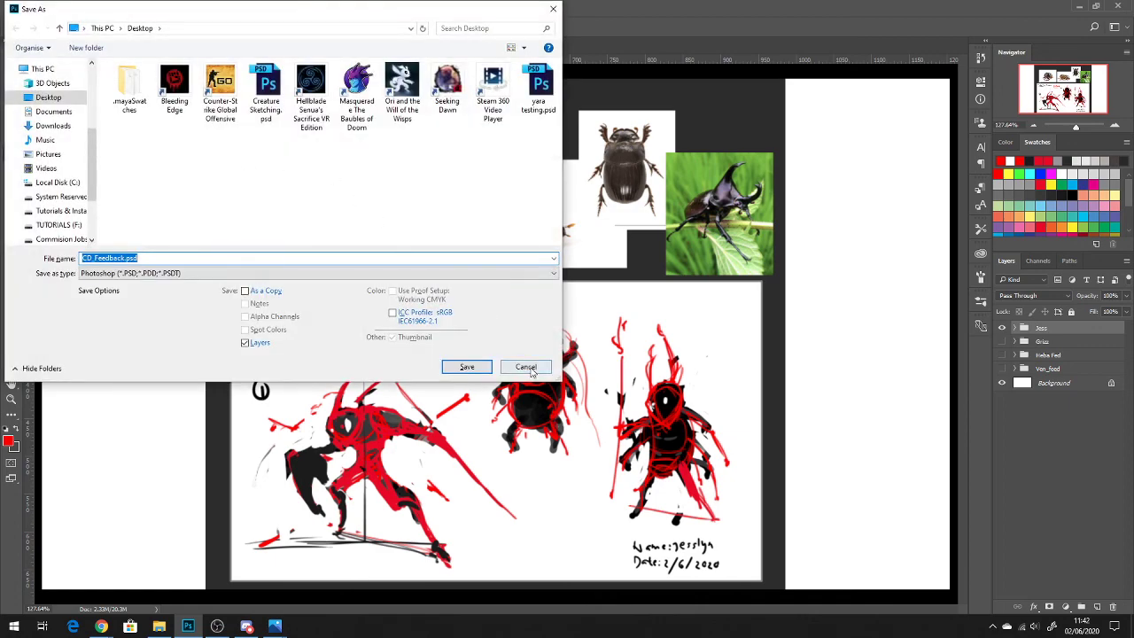
pyautogui.click(531, 366)
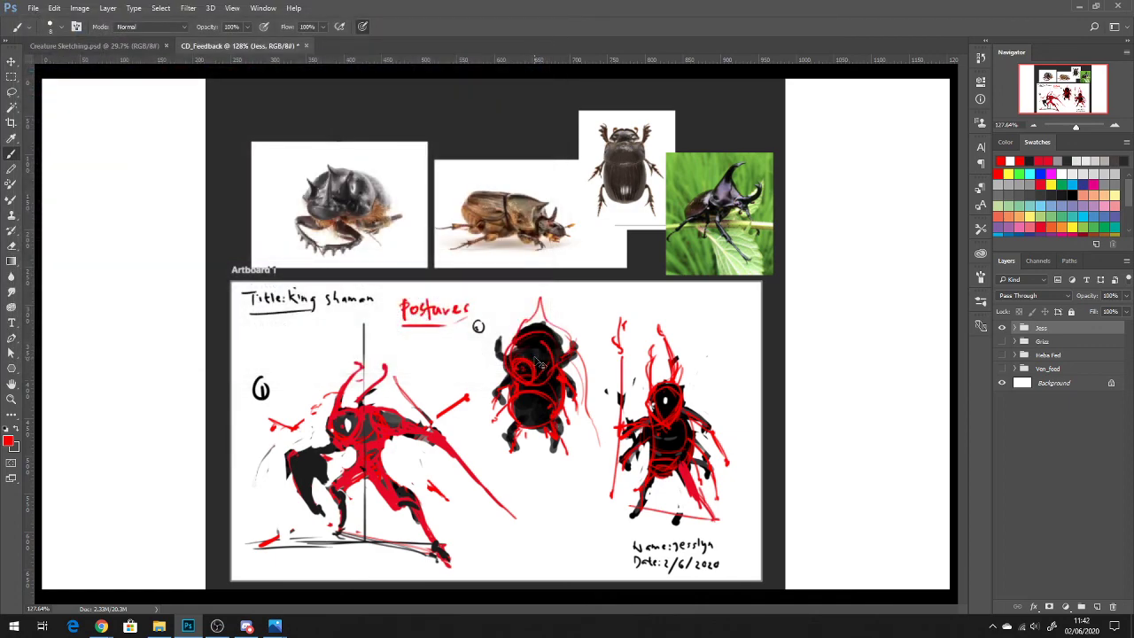
# Step: Save the layered document to the Desktop as CD_Feedback.psd and accept the Photoshop format options
pyautogui.hotkey('ctrl', 'shift', 's')
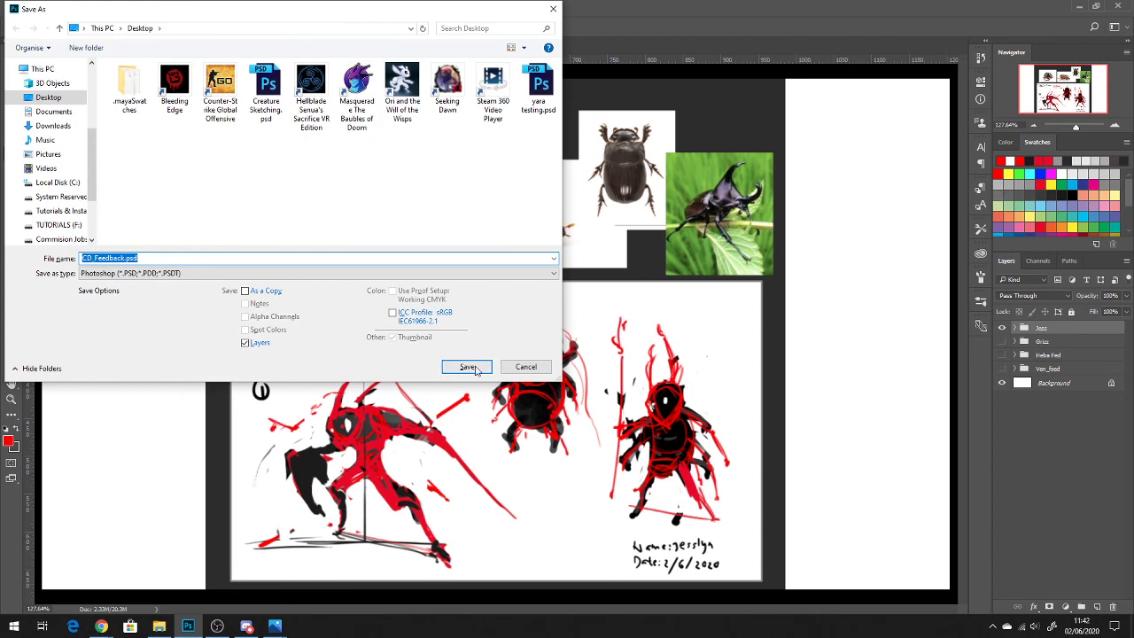
pyautogui.click(469, 367)
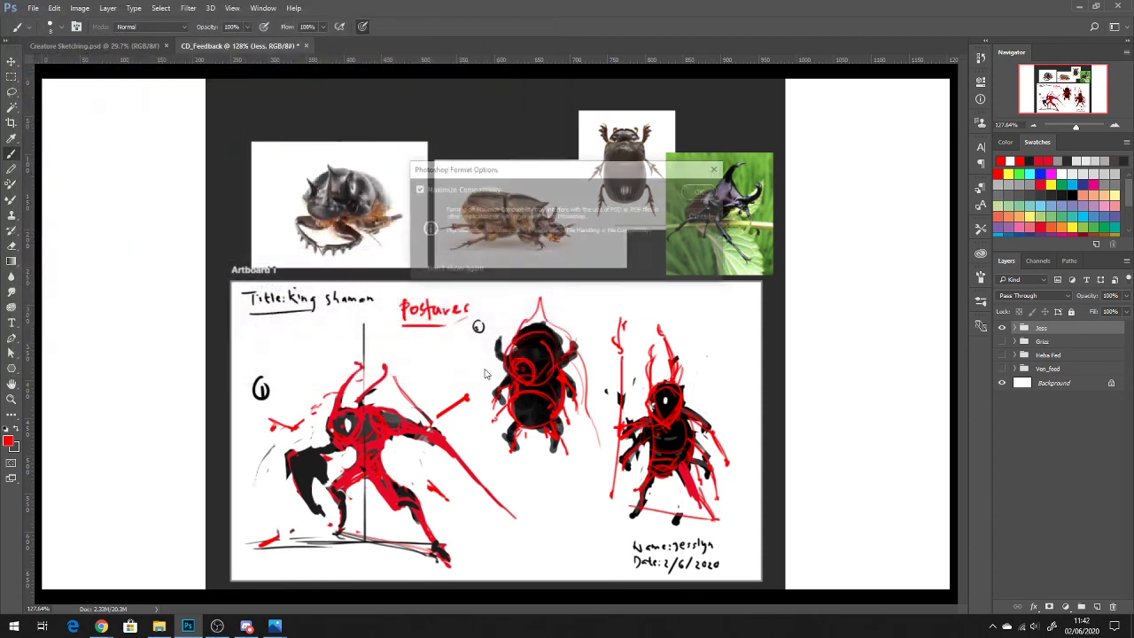
pyautogui.click(701, 191)
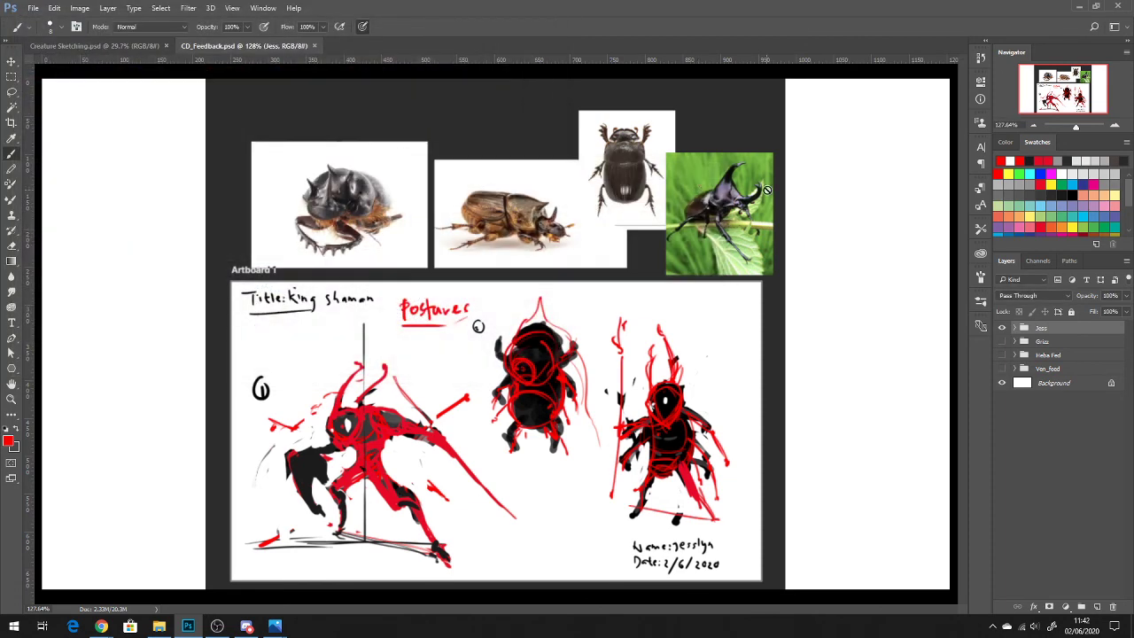
# Step: Minimise Photoshop and move Creature Sketching.psd and CD_Feedback.psd together to an empty area of the desktop
pyautogui.click(1079, 7)
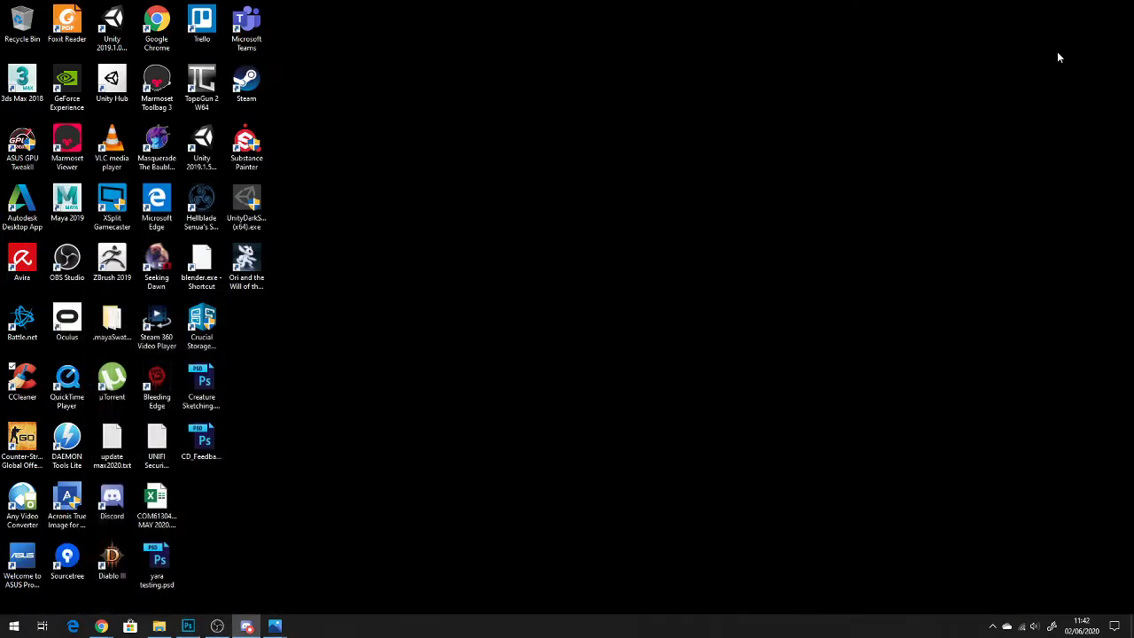
pyautogui.moveTo(263, 418); pyautogui.dragTo(223, 456)
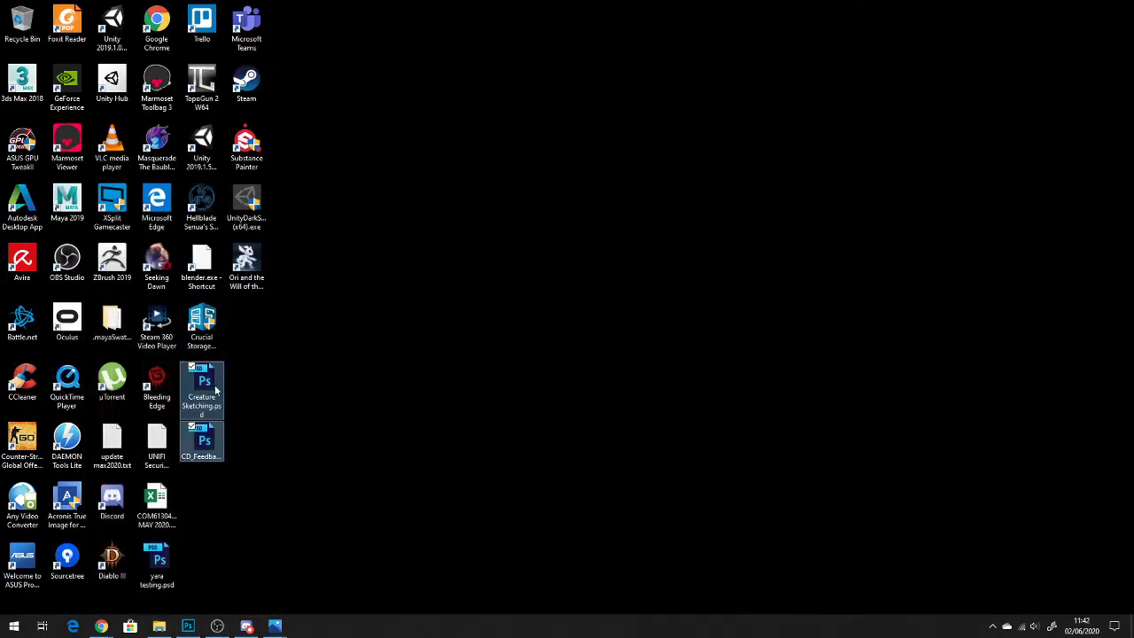
pyautogui.moveTo(202, 390)
pyautogui.mouseDown()
pyautogui.moveTo(627, 381)
pyautogui.moveTo(561, 330)
pyautogui.mouseUp()
pyautogui.click(693, 266)
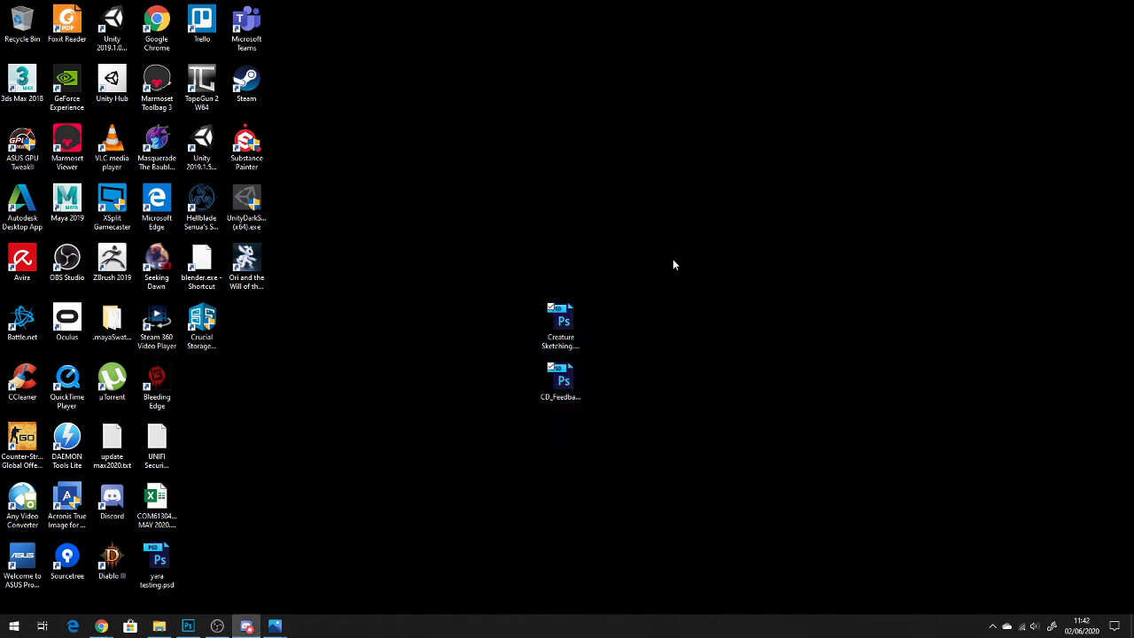
pyautogui.moveTo(672, 263); pyautogui.dragTo(489, 475)
pyautogui.click(247, 626)
pyautogui.click(1008, 390)
pyautogui.click(246, 626)
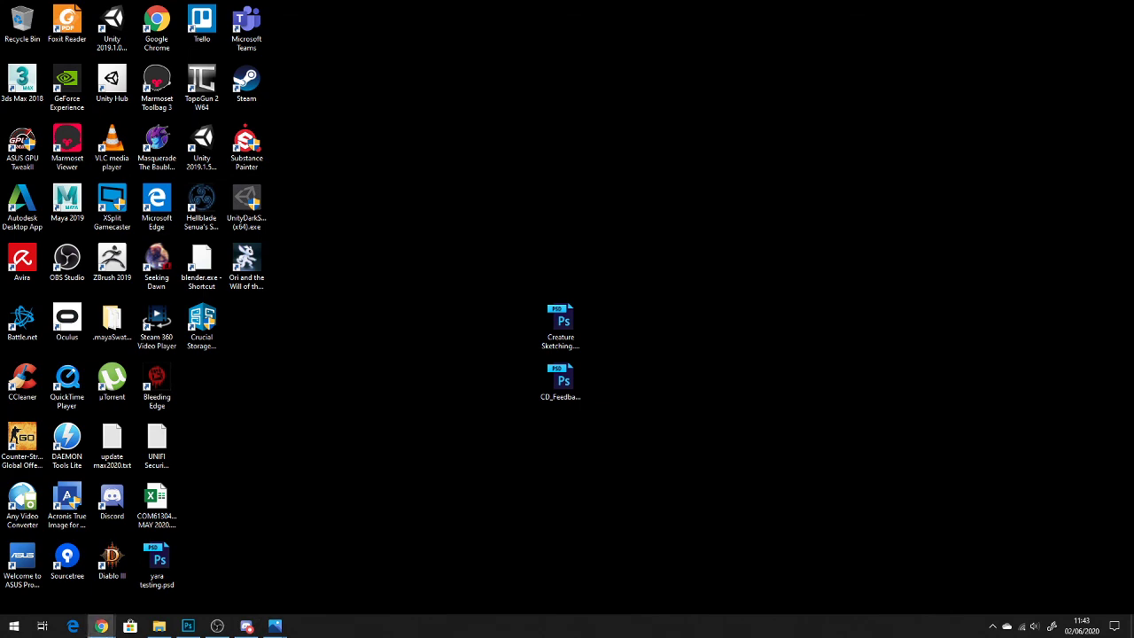
# Step: Switch to Google Classroom in Chrome, open the Creature Design with Black Mamba class and place its window beside the desktop files
pyautogui.moveTo(1133, 7); pyautogui.dragTo(433, 15)
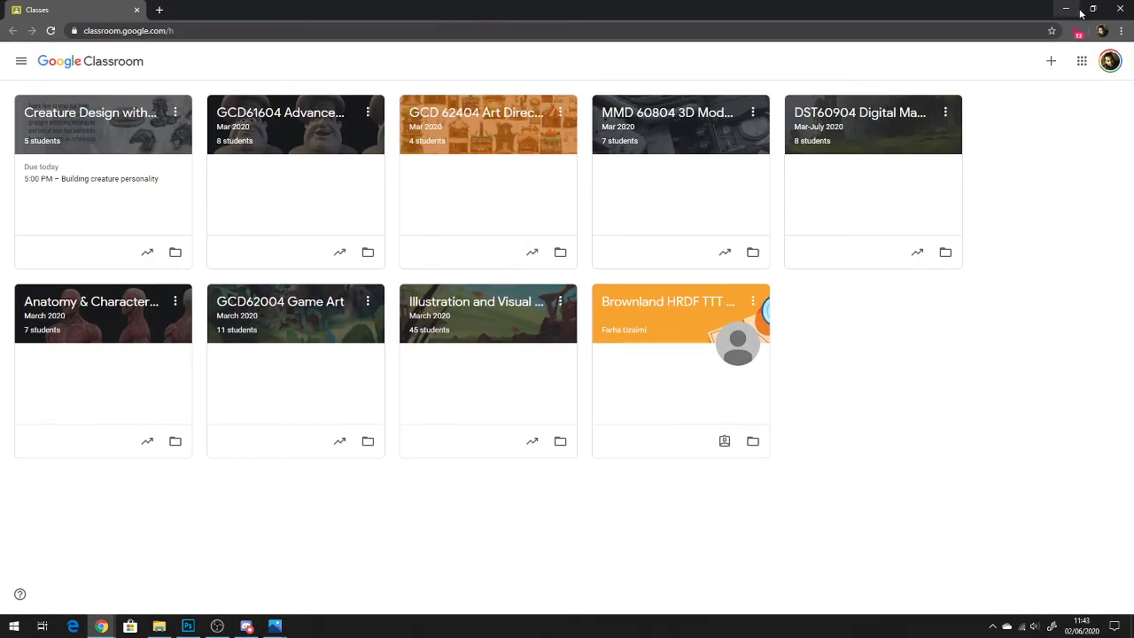
pyautogui.click(97, 108)
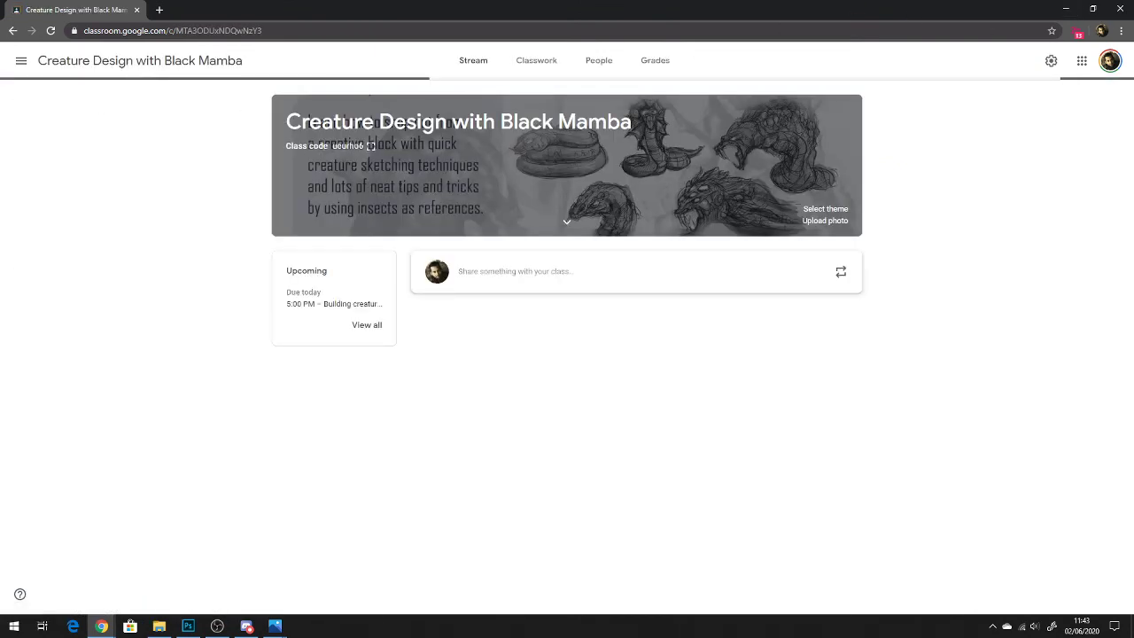
pyautogui.click(1093, 8)
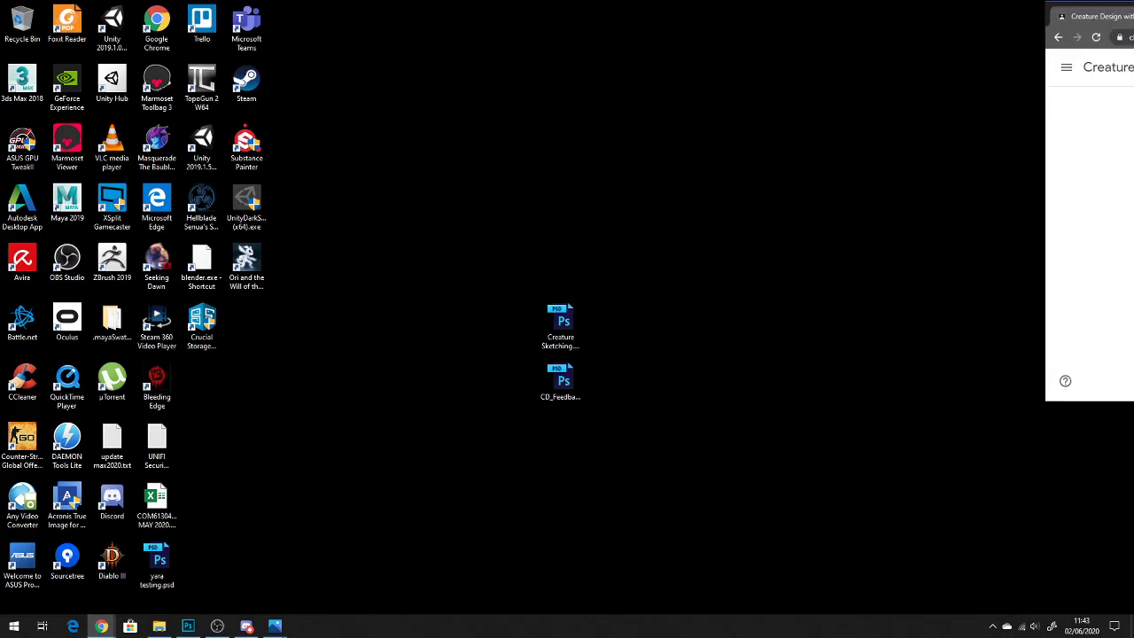
pyautogui.moveTo(1133, 18); pyautogui.dragTo(852, 95)
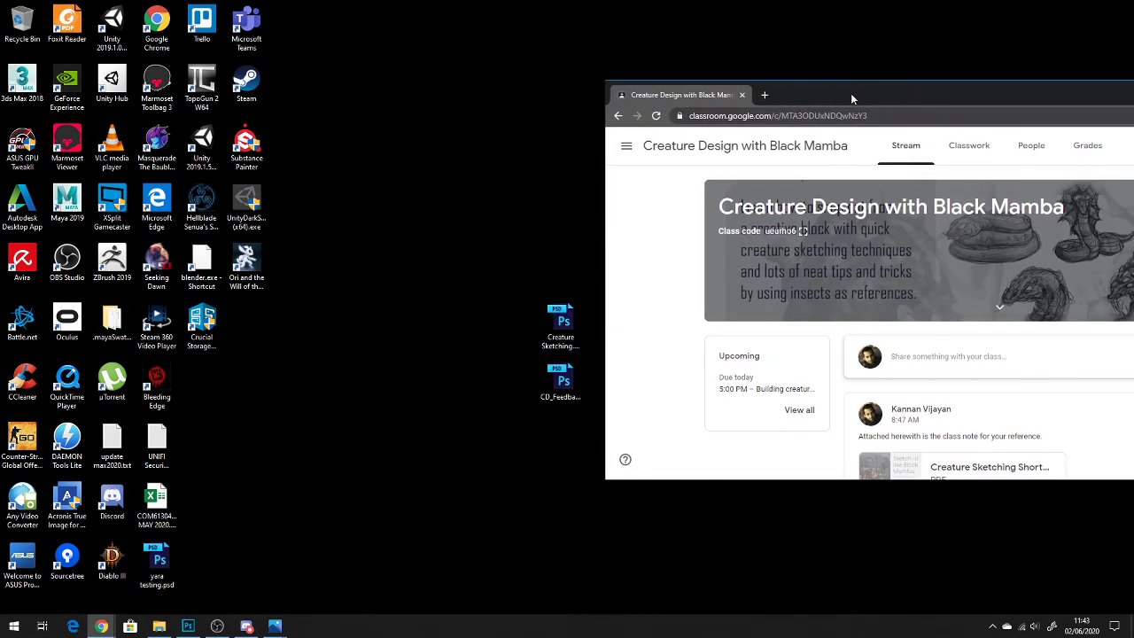
# Step: Start a new class announcement and upload CD_Feedback.psd and Creature Sketching.psd from the desktop as its attachments
pyautogui.click(948, 358)
pyautogui.scroll(-3, 912, 425)
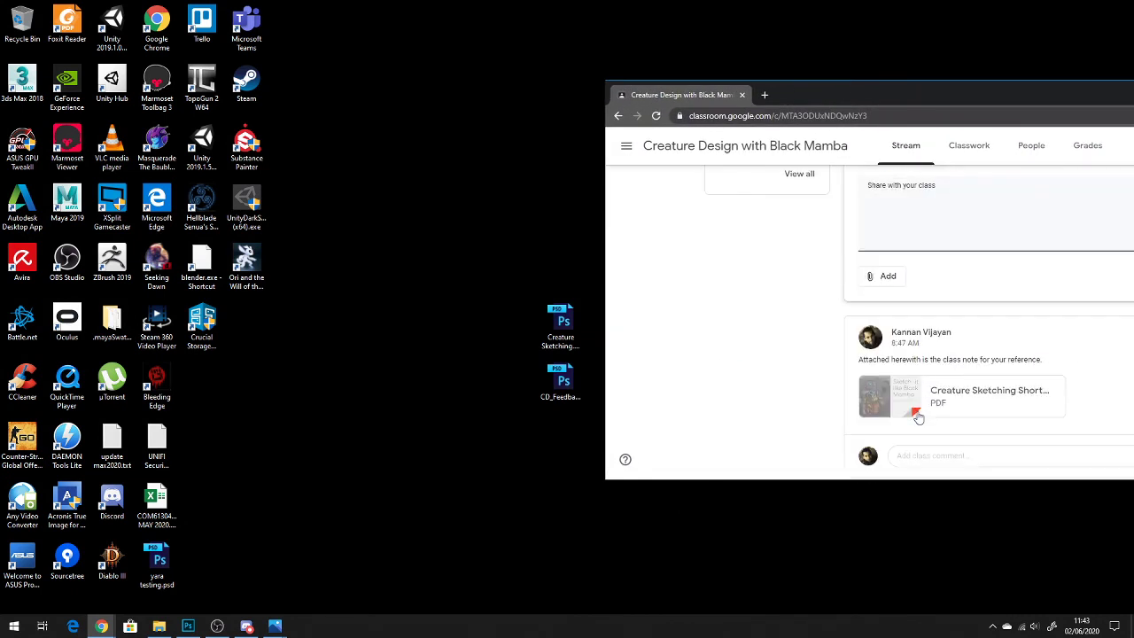
pyautogui.click(886, 278)
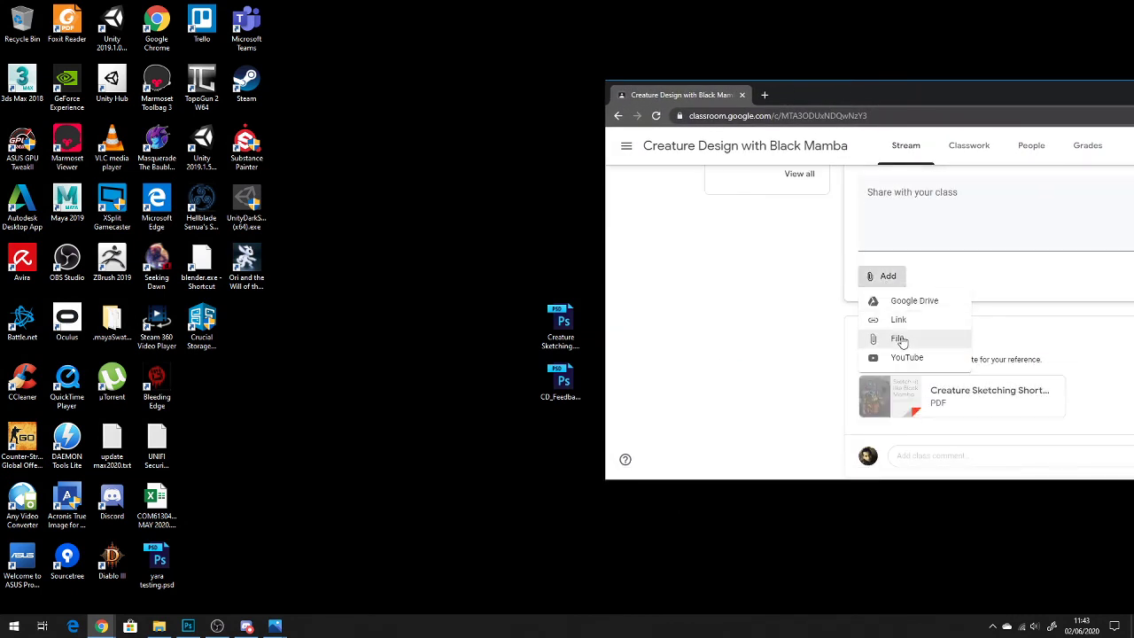
pyautogui.click(899, 342)
pyautogui.moveTo(511, 282); pyautogui.dragTo(572, 424)
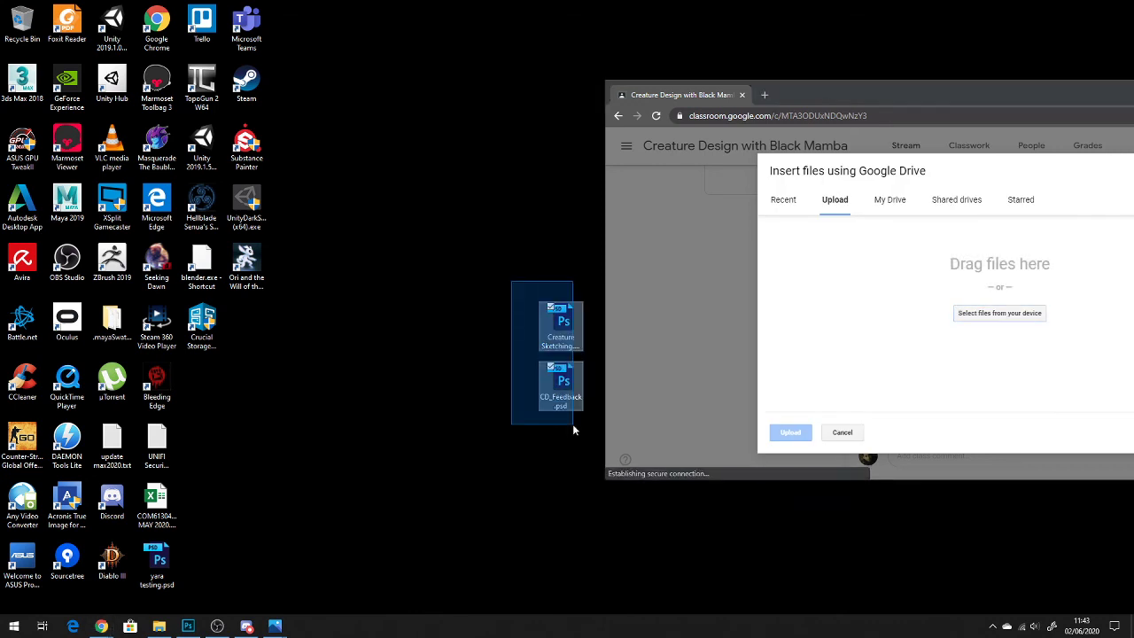
pyautogui.moveTo(560, 381); pyautogui.dragTo(965, 398)
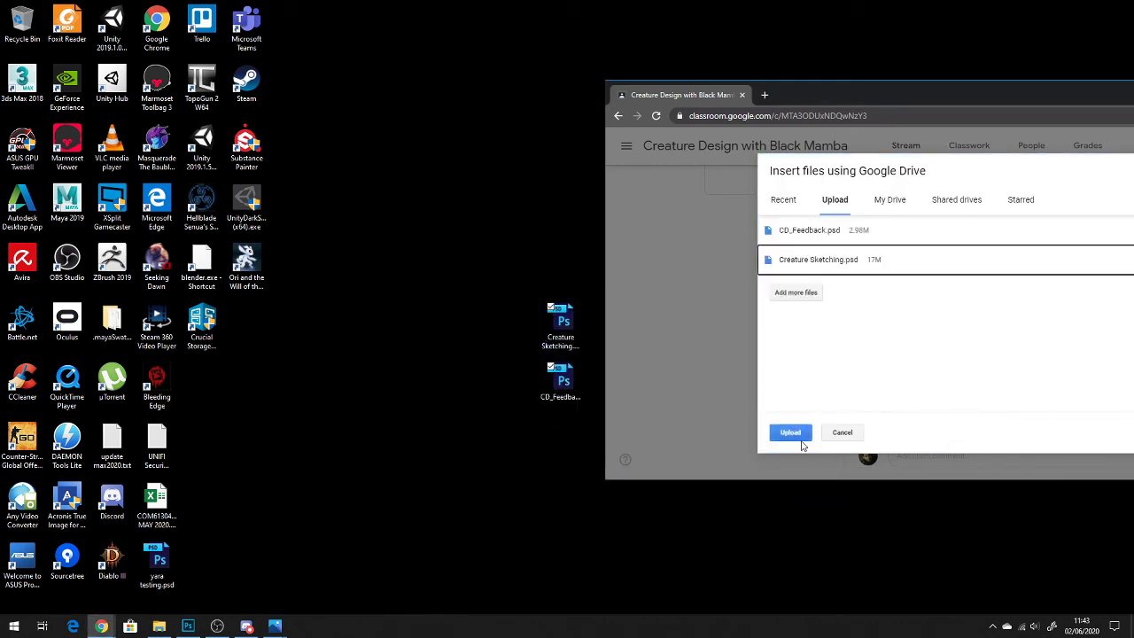
pyautogui.click(797, 436)
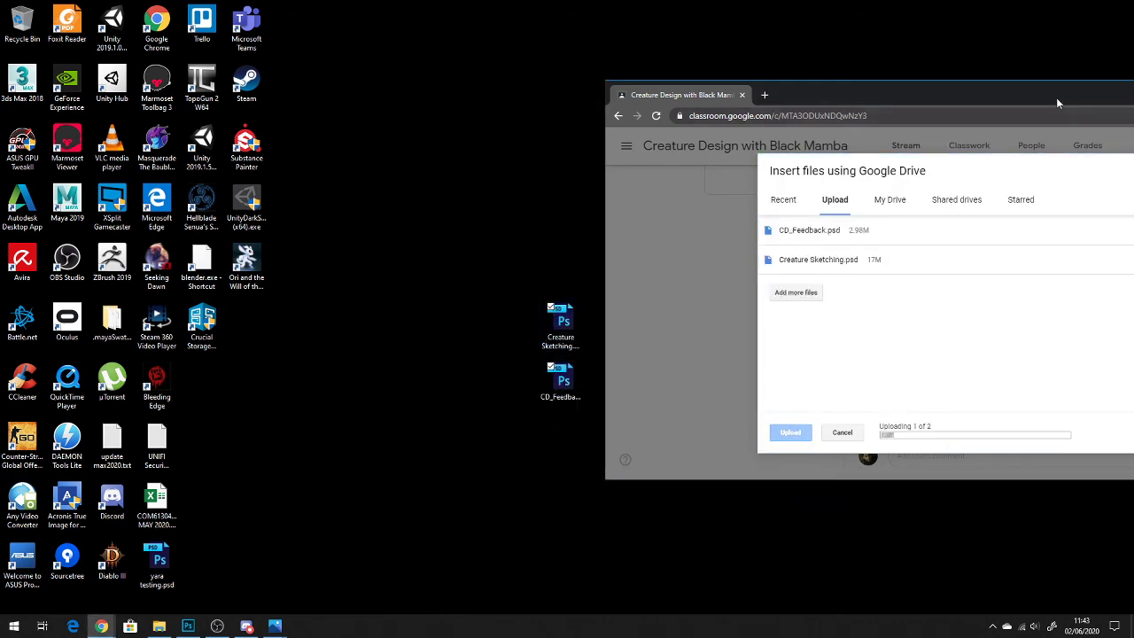
# Step: Enter the announcement text "Here you go feedback and sketching files" and post it to the class
pyautogui.moveTo(1058, 99); pyautogui.dragTo(610, 8)
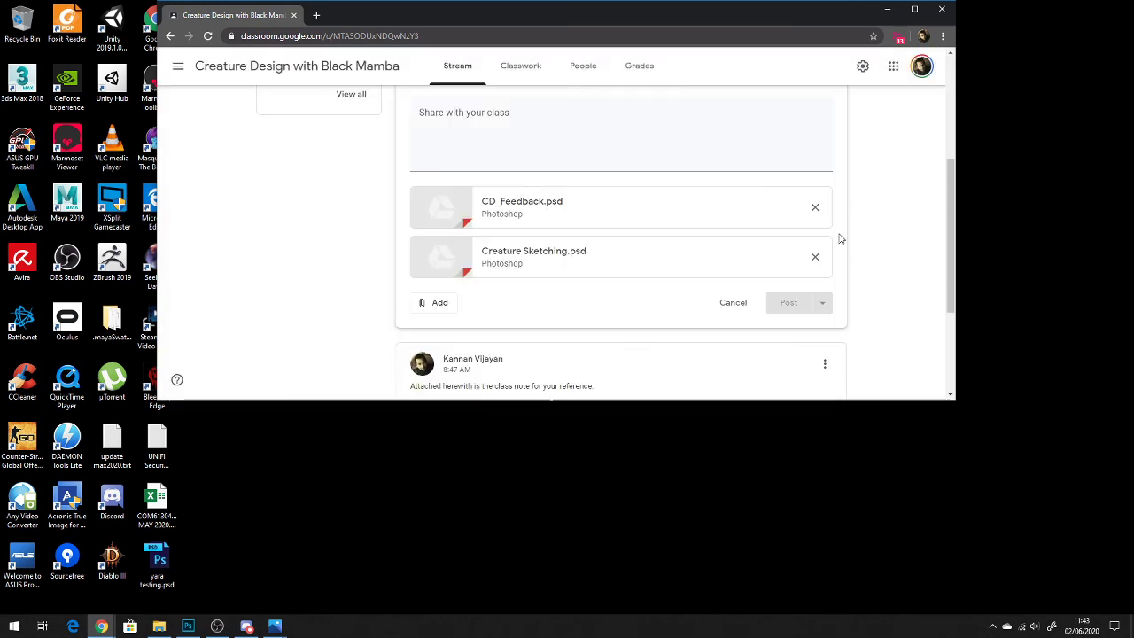
pyautogui.click(486, 131)
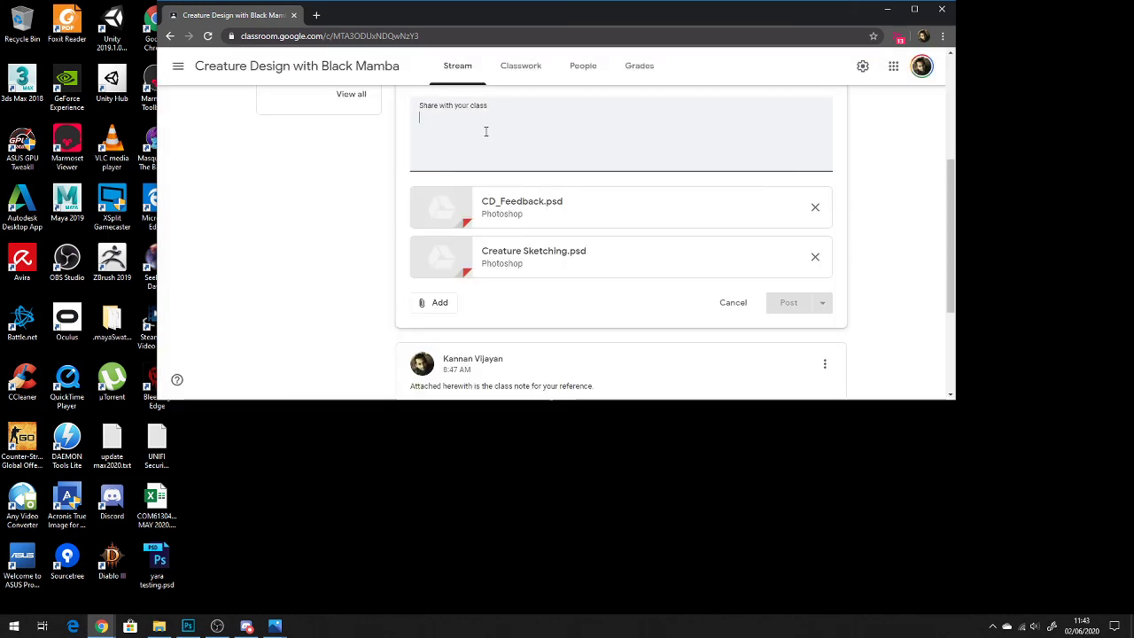
pyautogui.write('Here you go f')
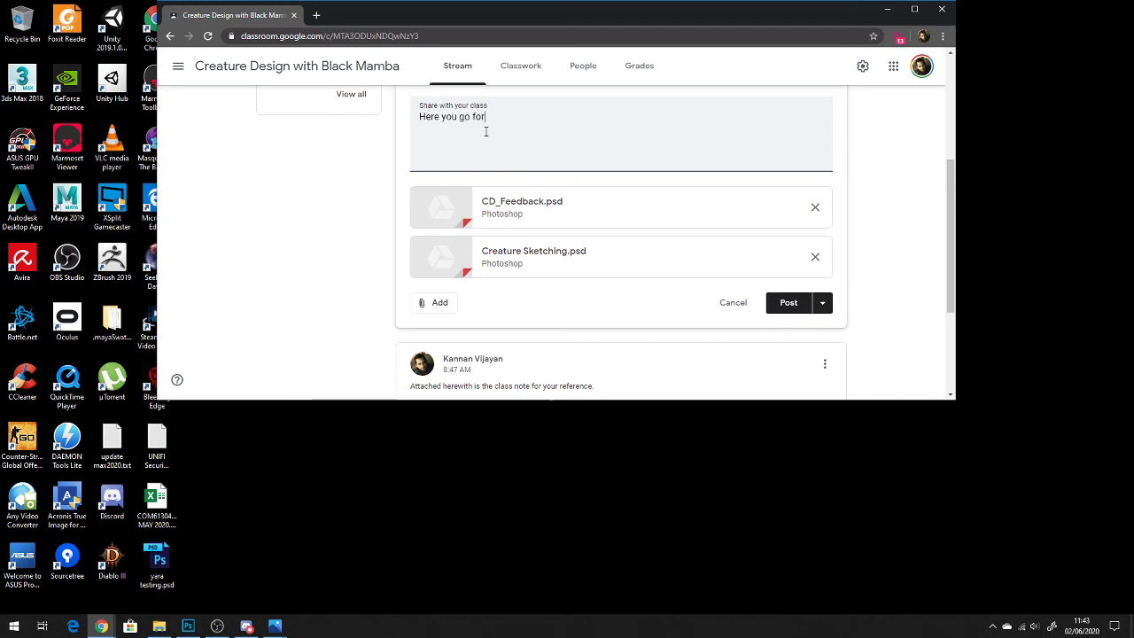
pyautogui.write('eedbacks')
pyautogui.press('BackSpace')
pyautogui.press('BackSpace')
pyautogui.write('and sk')
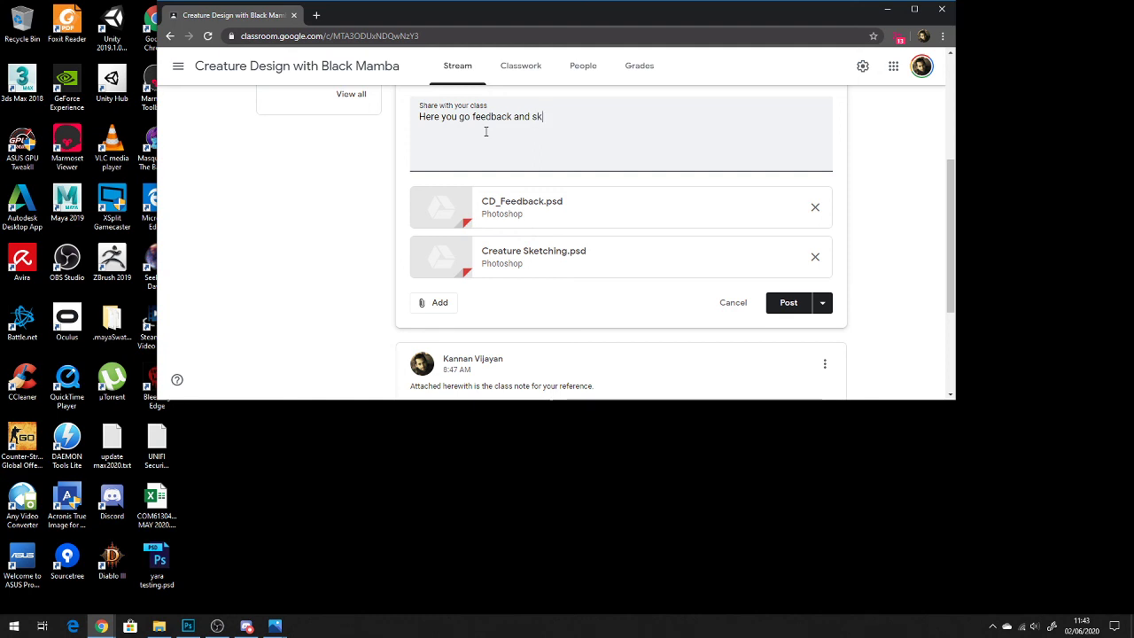
pyautogui.write('etching files')
pyautogui.click(546, 117)
pyautogui.write('t')
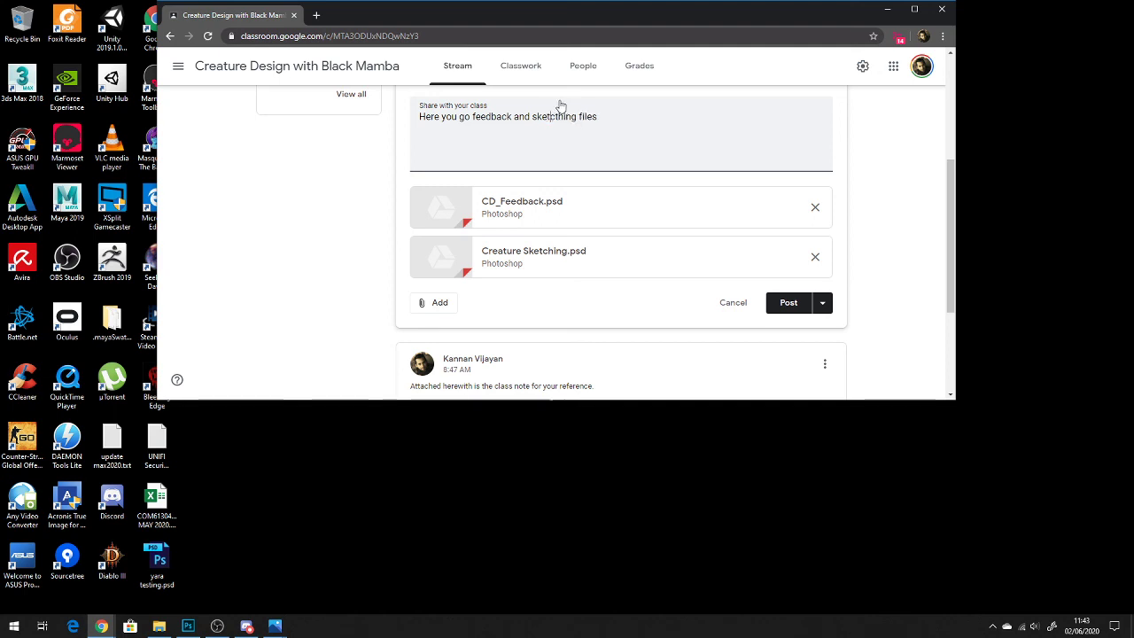
pyautogui.click(565, 117)
pyautogui.press('BackSpace')
pyautogui.press('BackSpace')
pyautogui.click(797, 310)
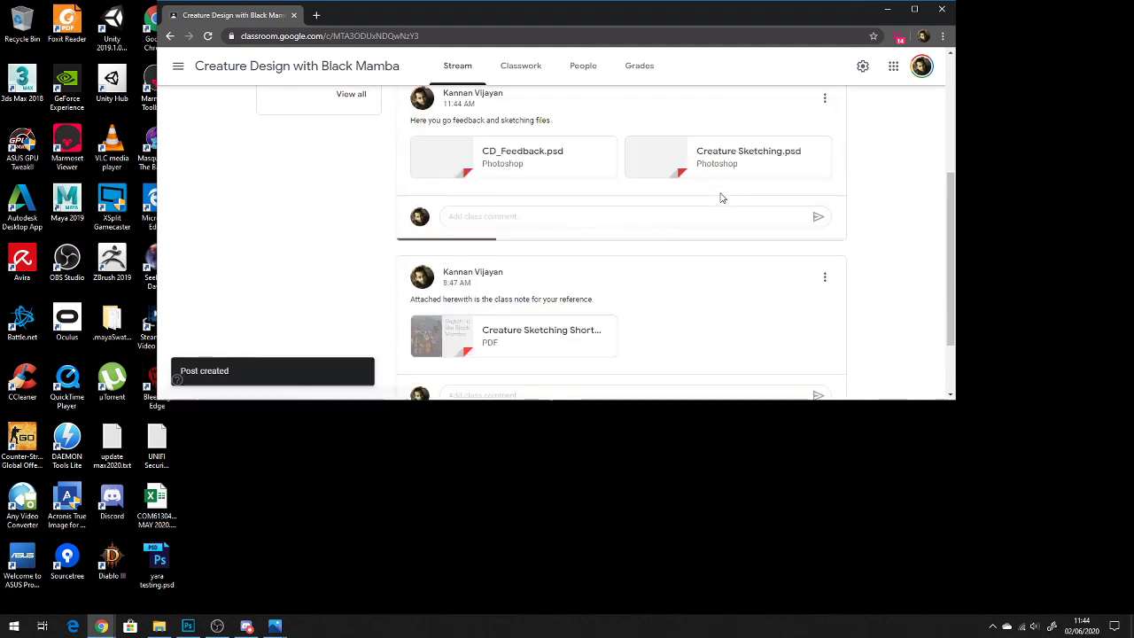
# Step: Maximise the browser window, review the brief and reference images of the Building creature personality assignment, and return to the class stream
pyautogui.scroll(2, 623, 229)
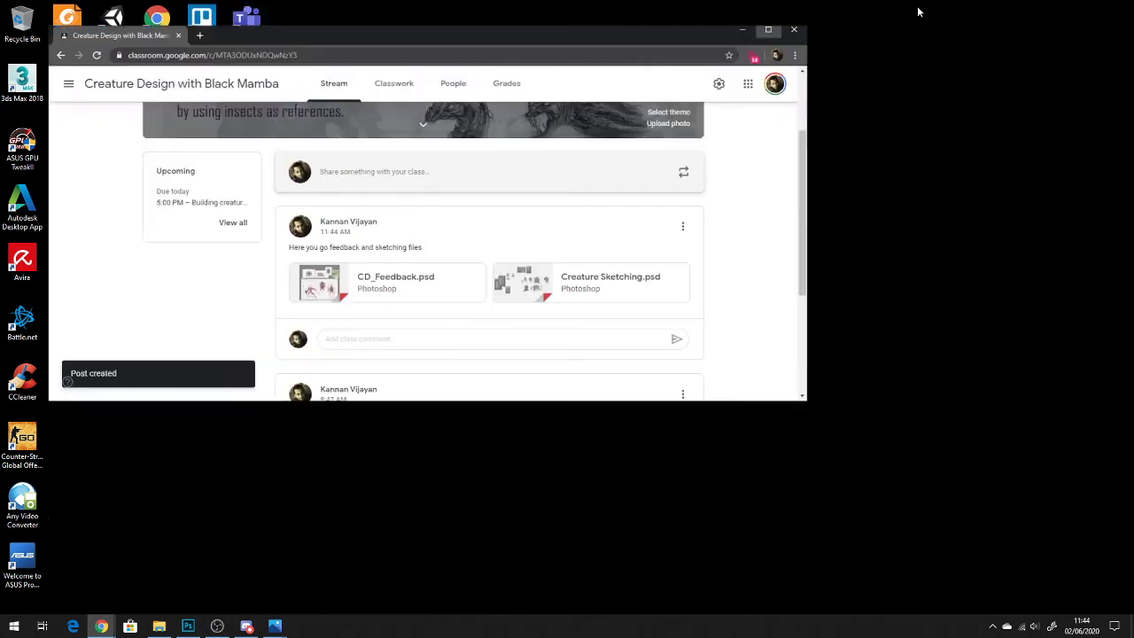
pyautogui.click(915, 8)
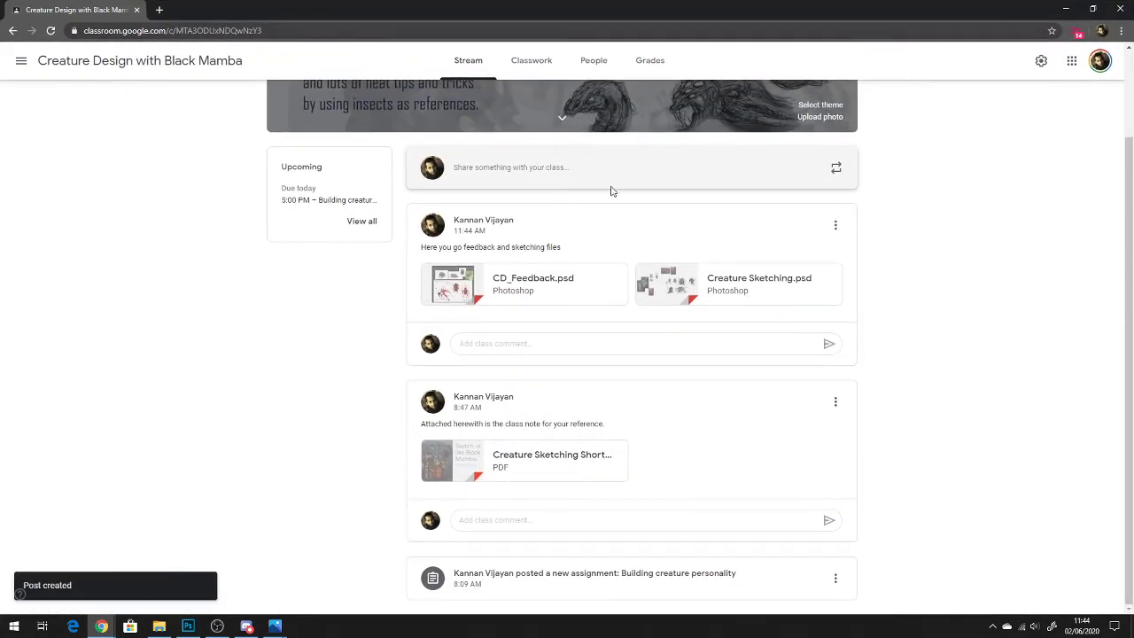
pyautogui.click(523, 69)
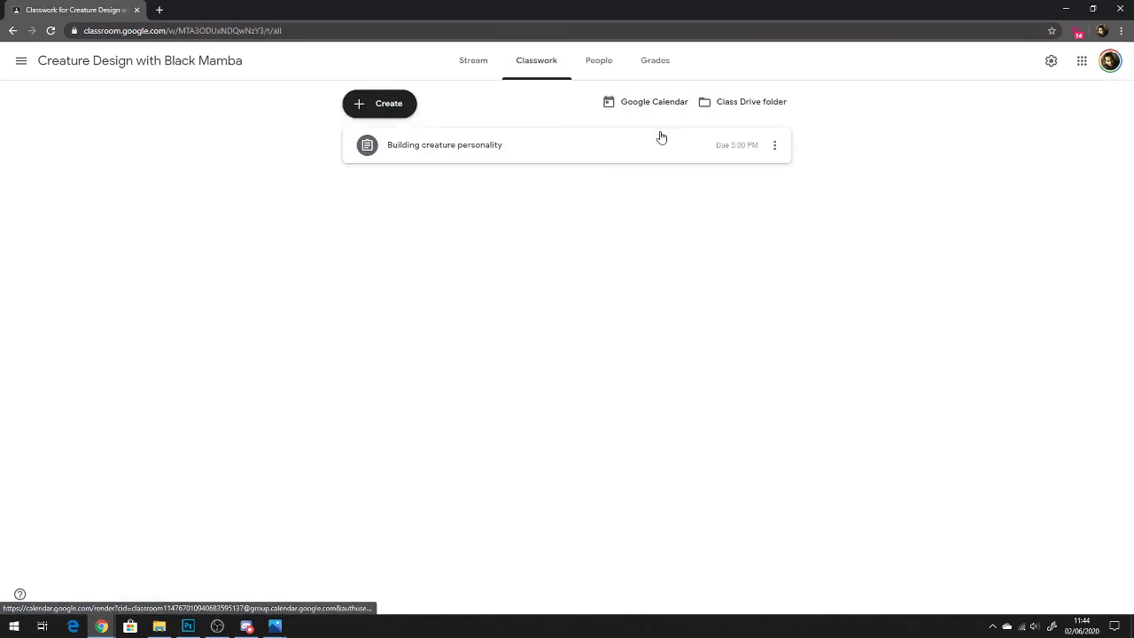
pyautogui.click(481, 148)
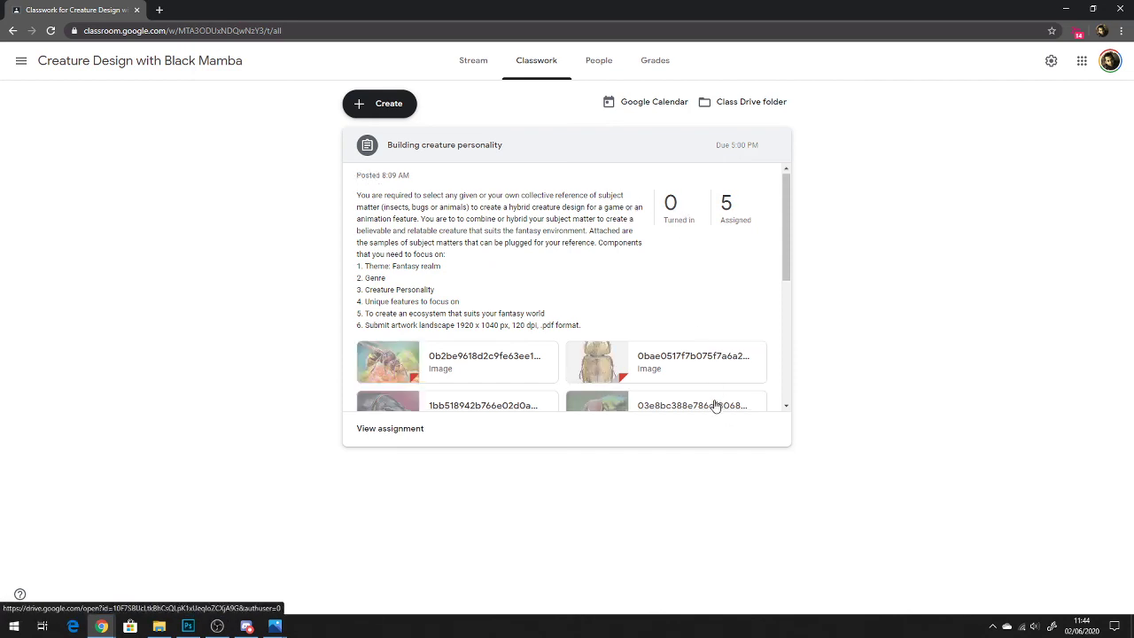
pyautogui.scroll(-1, 718, 403)
pyautogui.scroll(1, 716, 403)
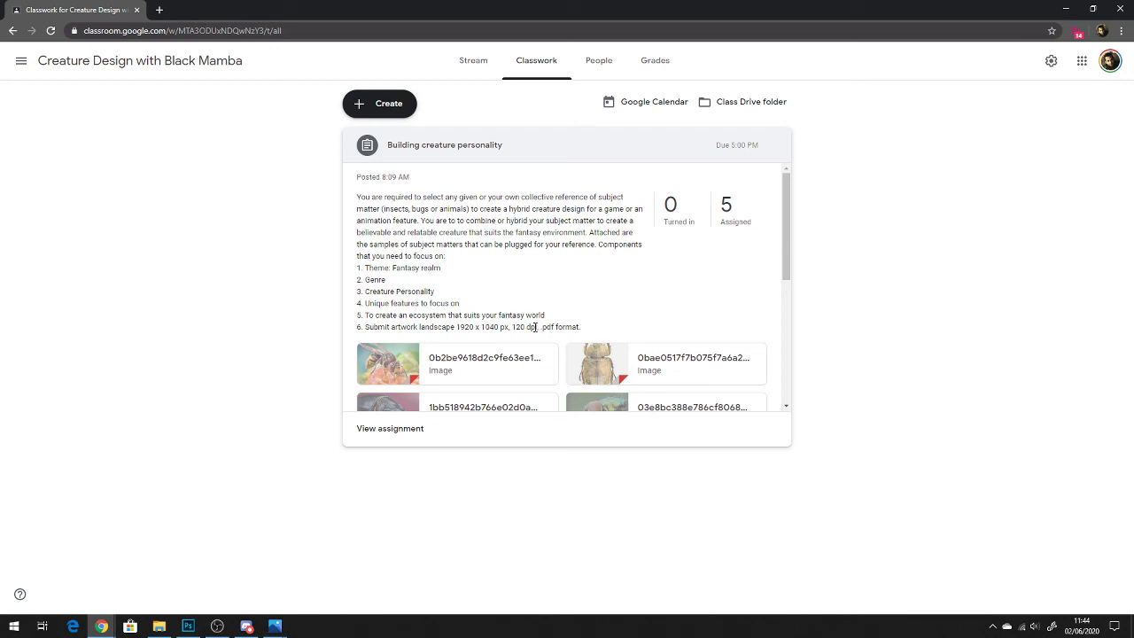
pyautogui.scroll(-3, 562, 380)
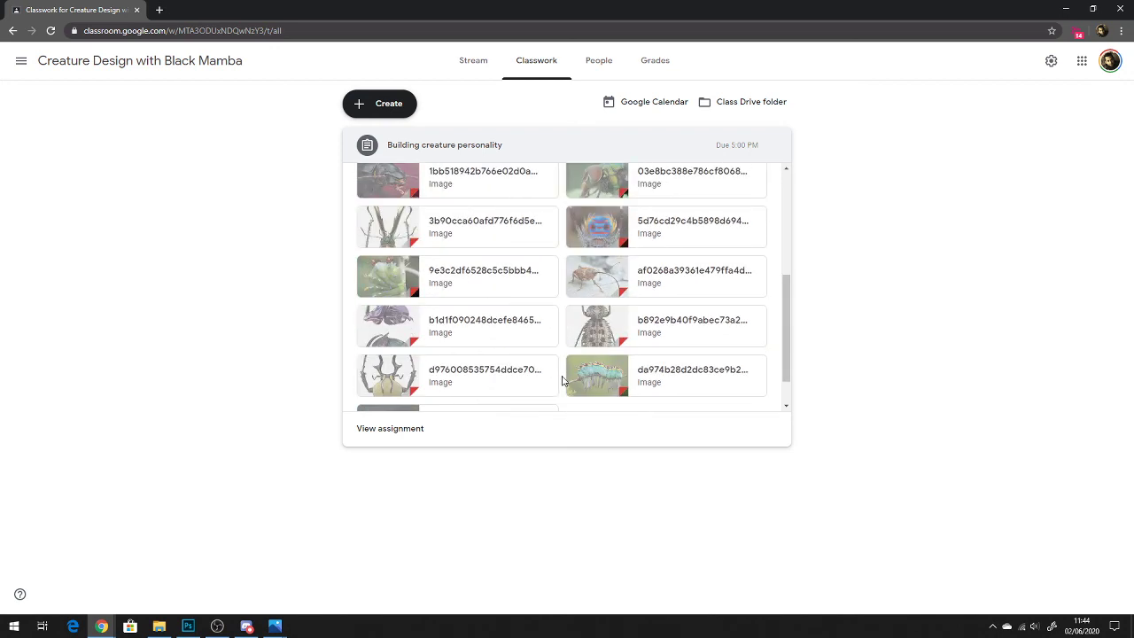
pyautogui.scroll(-1, 561, 380)
pyautogui.scroll(3, 561, 380)
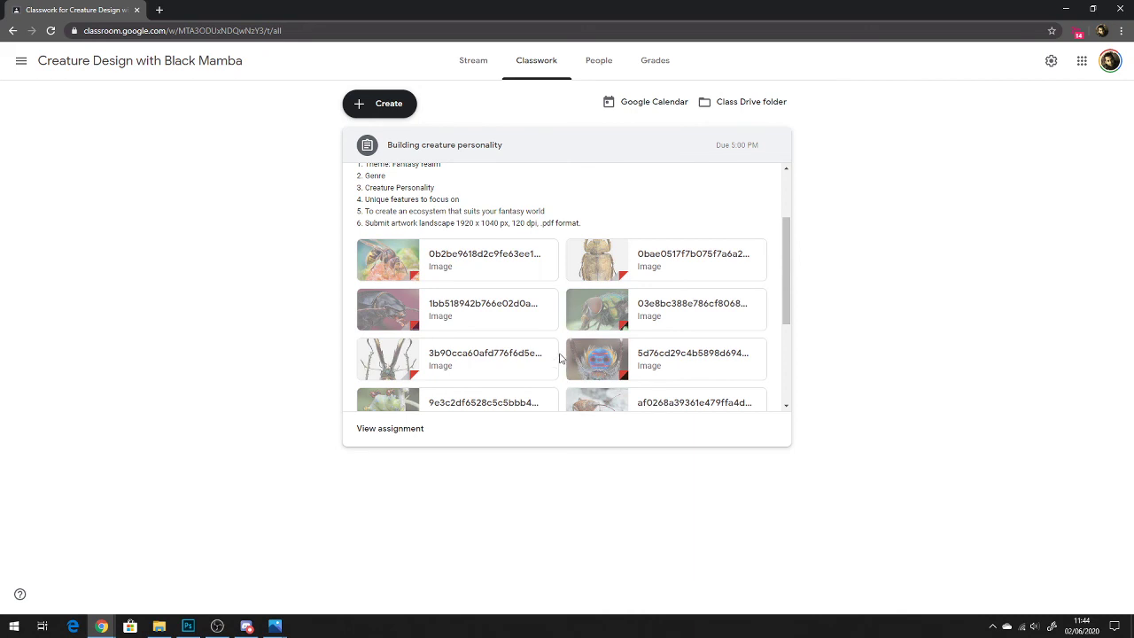
pyautogui.scroll(-3, 560, 364)
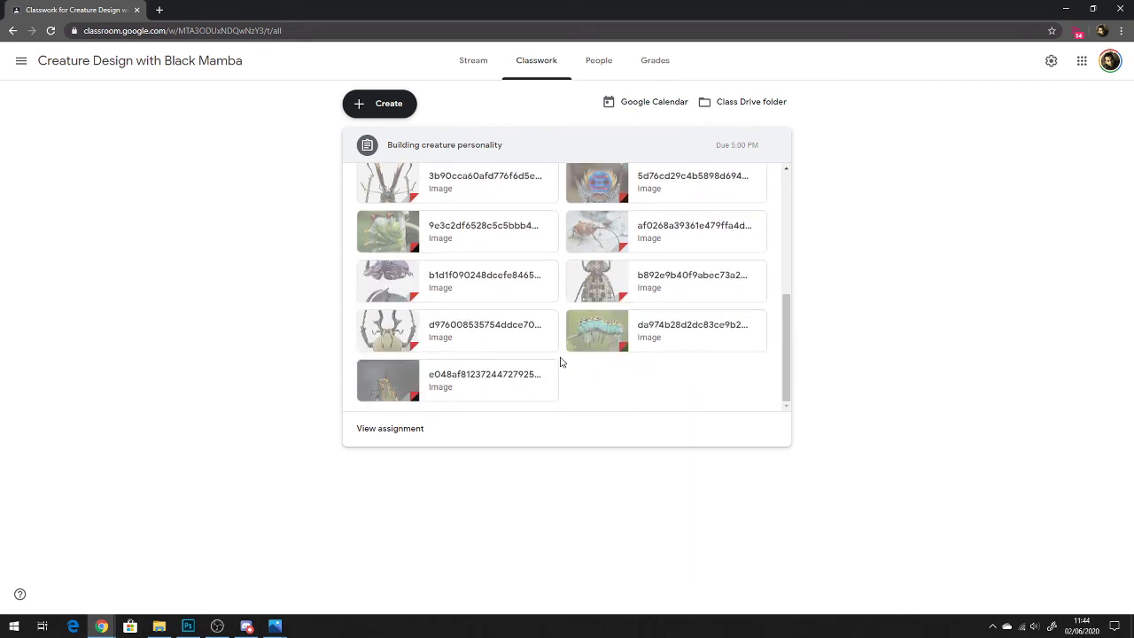
pyautogui.scroll(3, 560, 362)
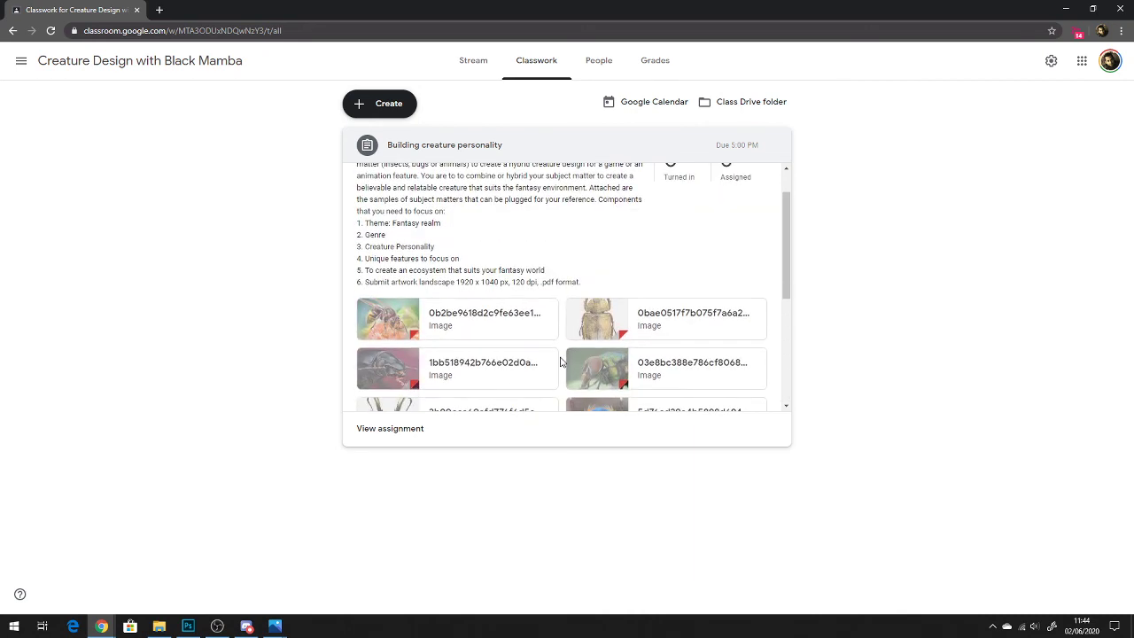
pyautogui.scroll(1, 560, 361)
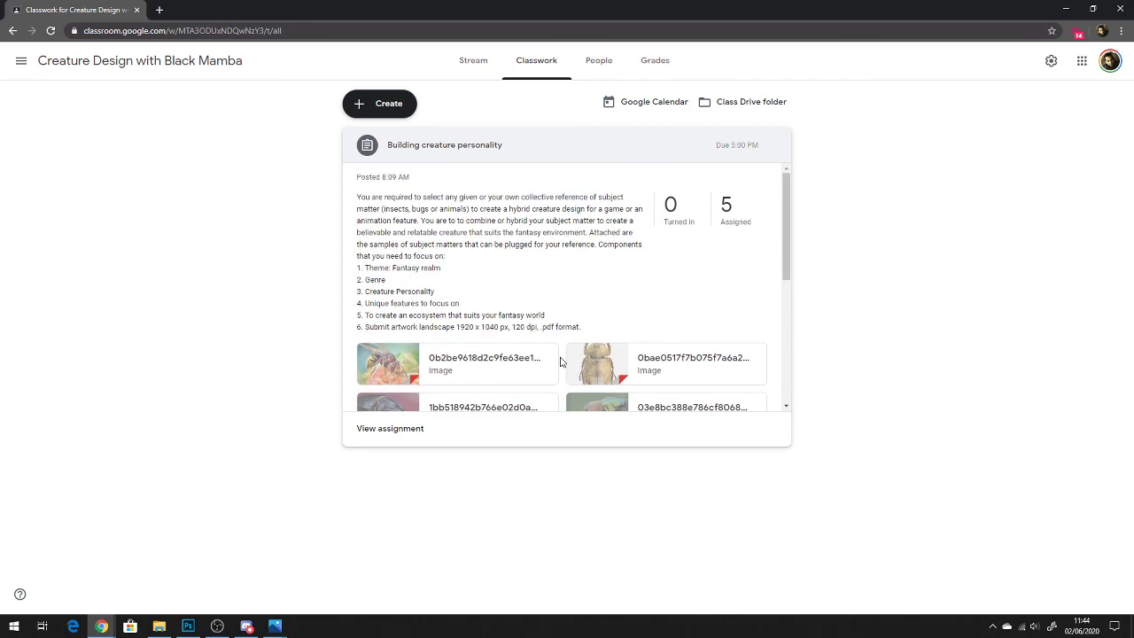
pyautogui.scroll(-5, 560, 363)
pyautogui.scroll(5, 560, 368)
pyautogui.click(472, 64)
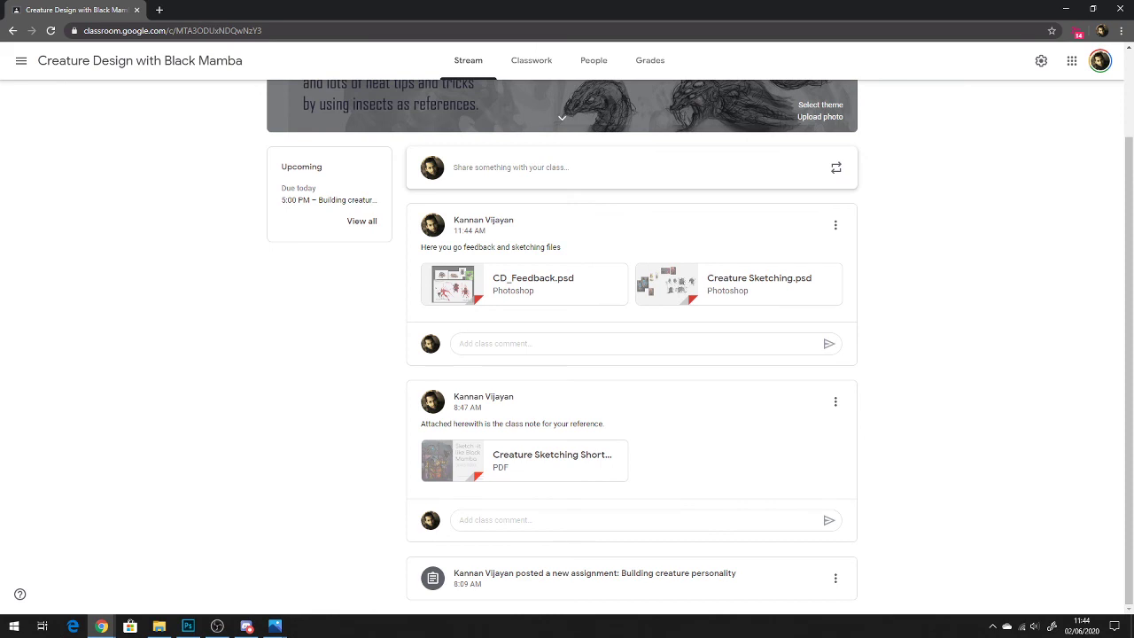